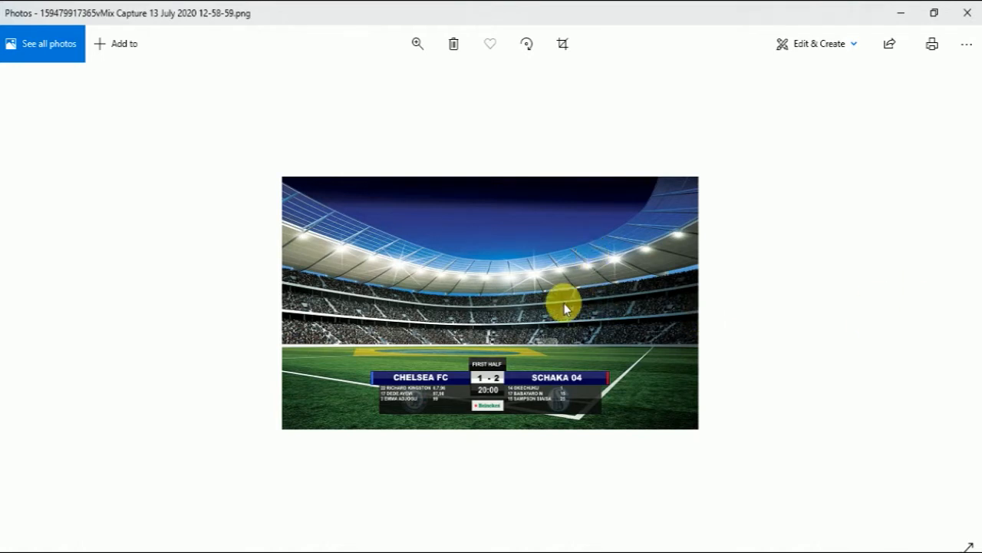
Step: Browse the sample captures of the football graphics and the title controller layout, and minimize the photo viewer
key("Left")
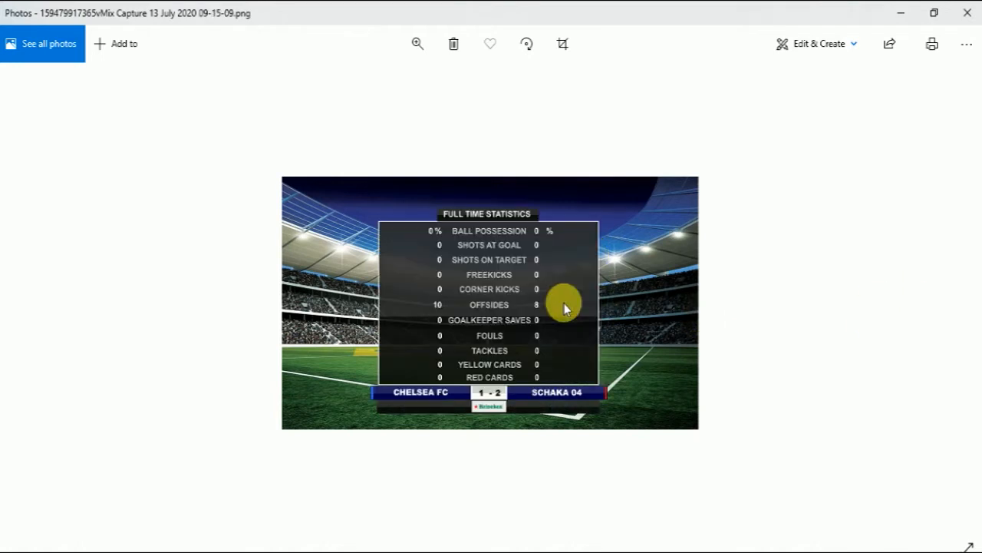
key("Left")
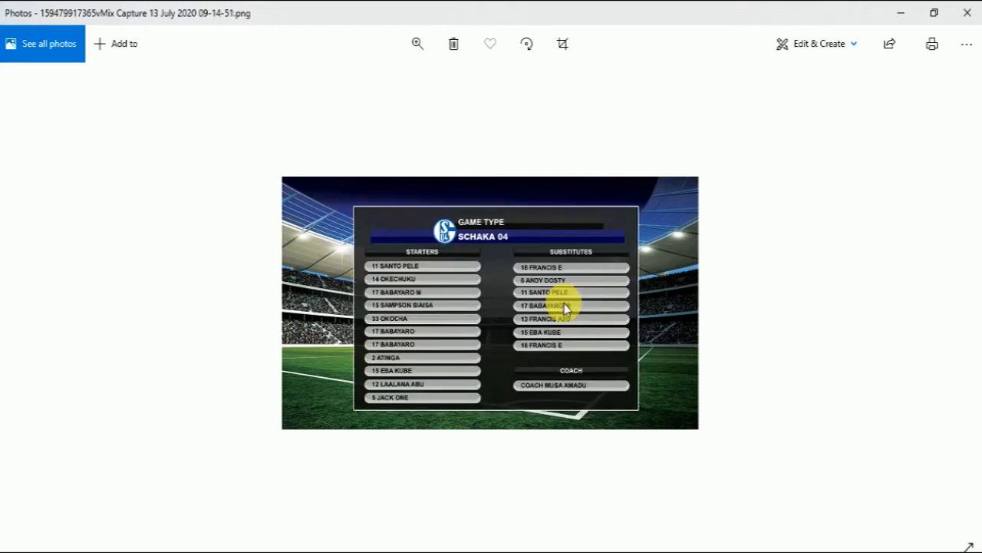
key("Left")
key("Left")
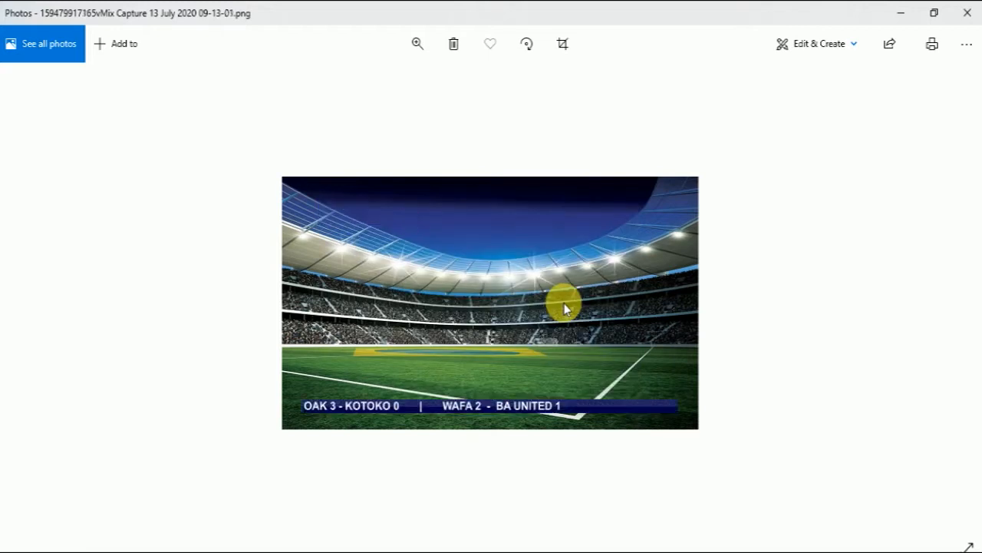
key("Left")
key("Left")
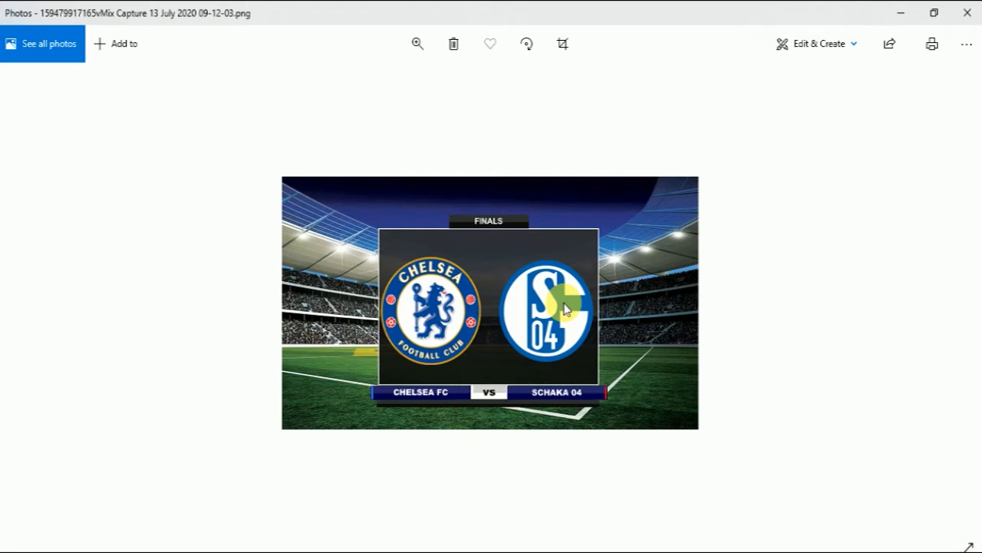
key("Left")
key("Left")
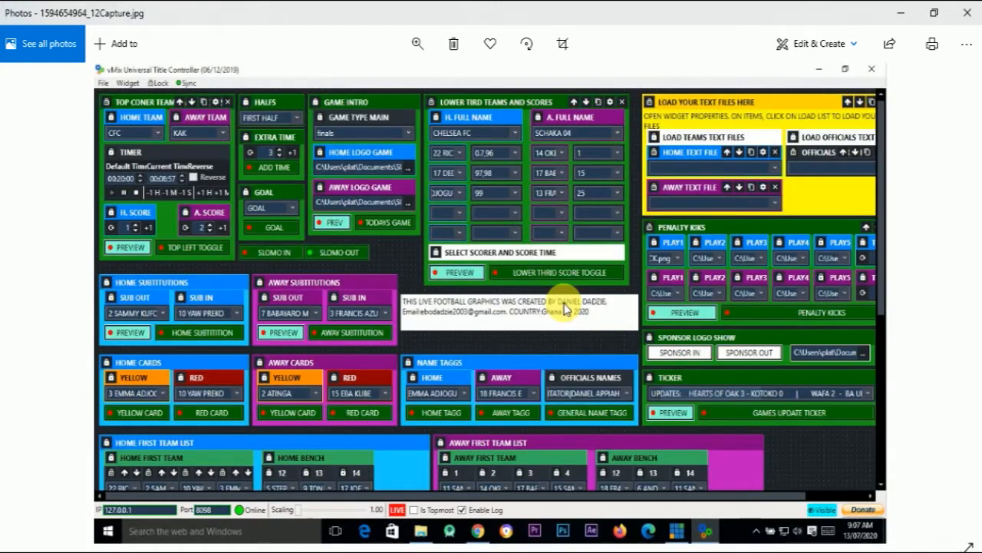
key("Right")
key("Right")
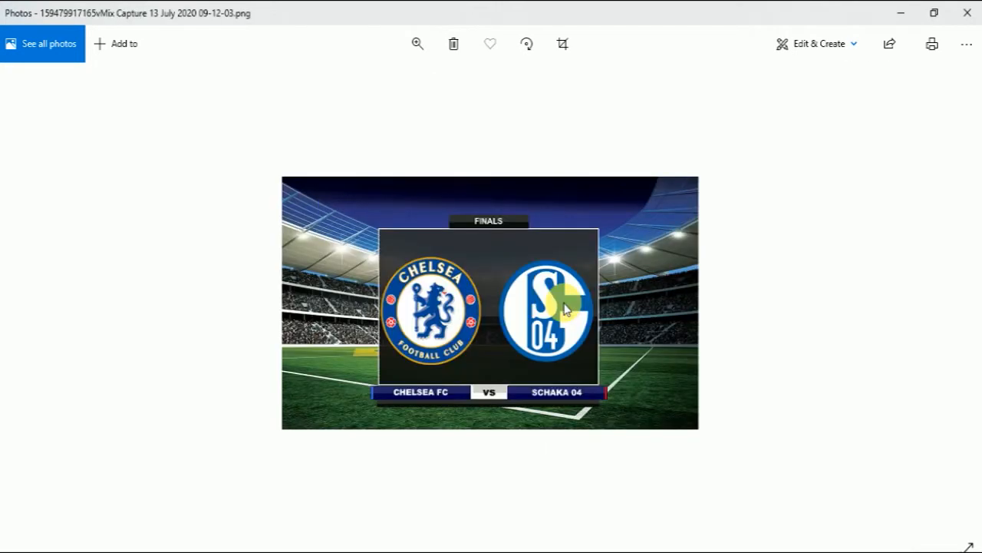
key("Right")
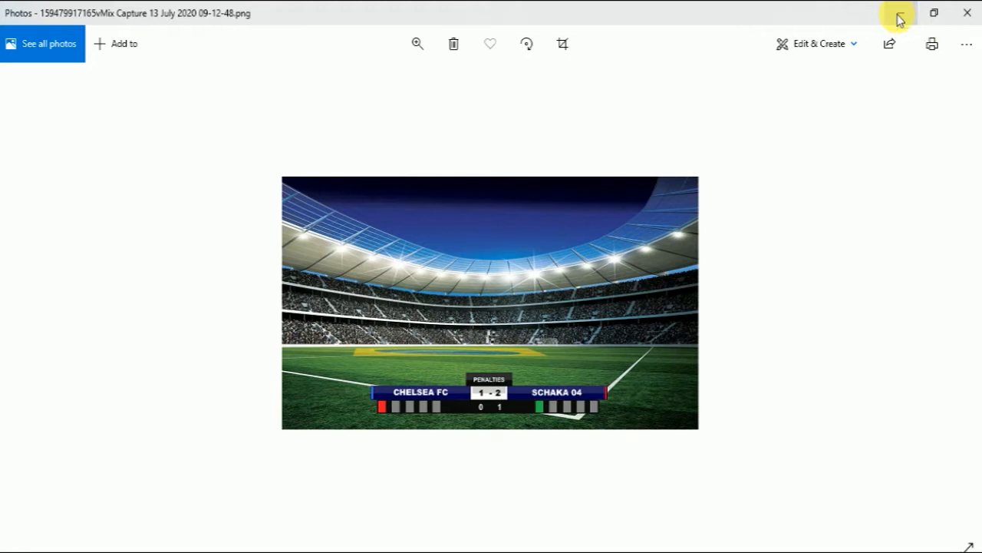
key("Right")
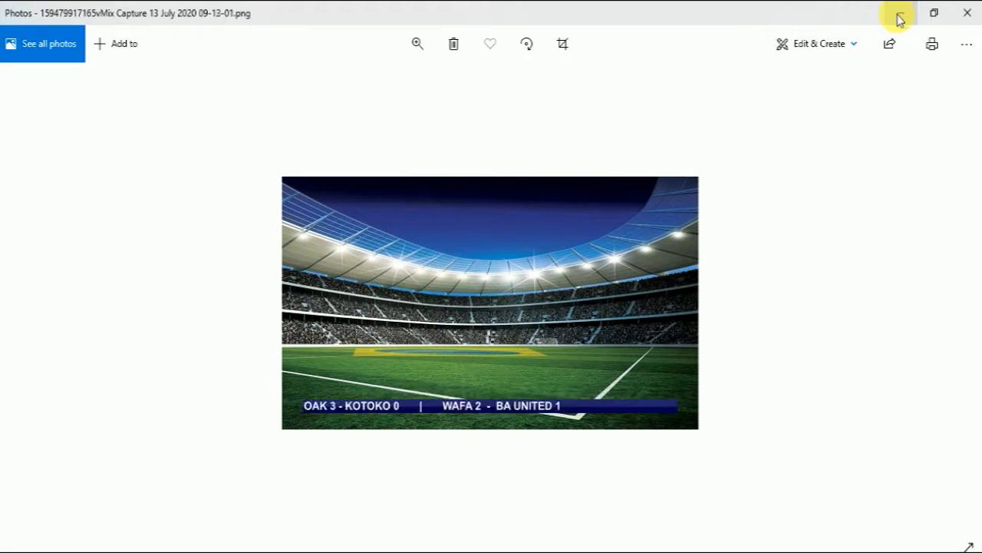
key("Right")
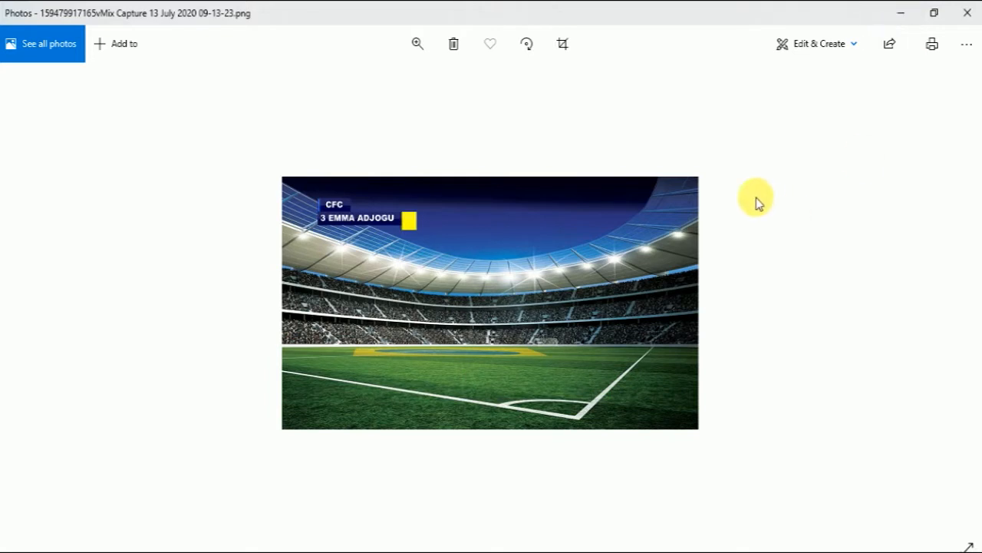
left_click(901, 15)
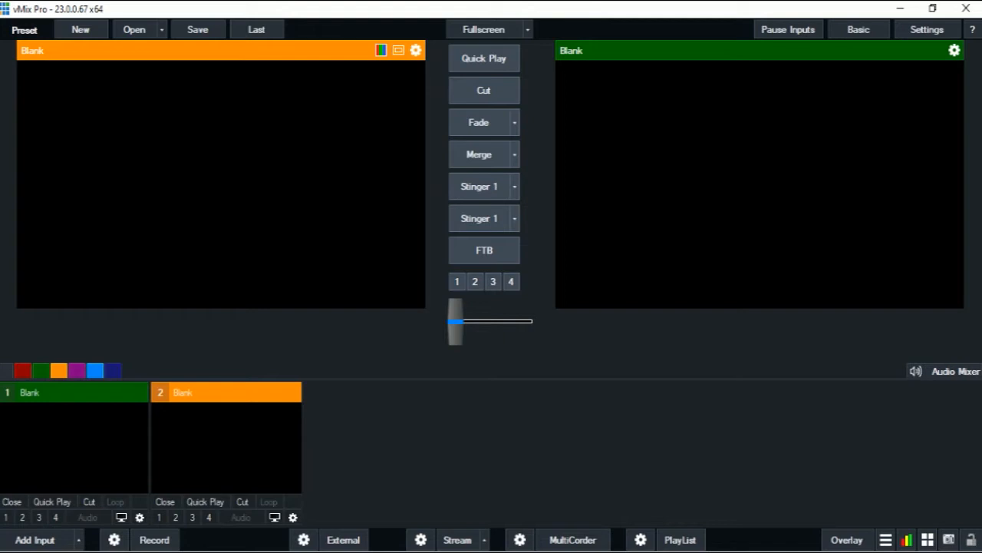
Step: Switch to the Downloads folder in File Explorer and extract NEW FOOTBALL GRAPHICS.rar into a folder of the same name
mouse_move(407, 552)
mouse_move(402, 509)
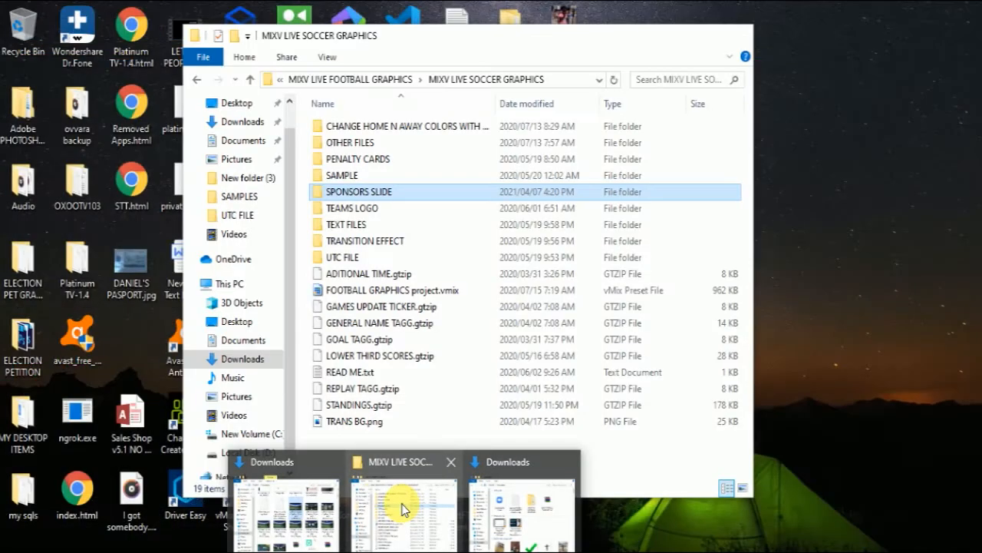
mouse_move(497, 500)
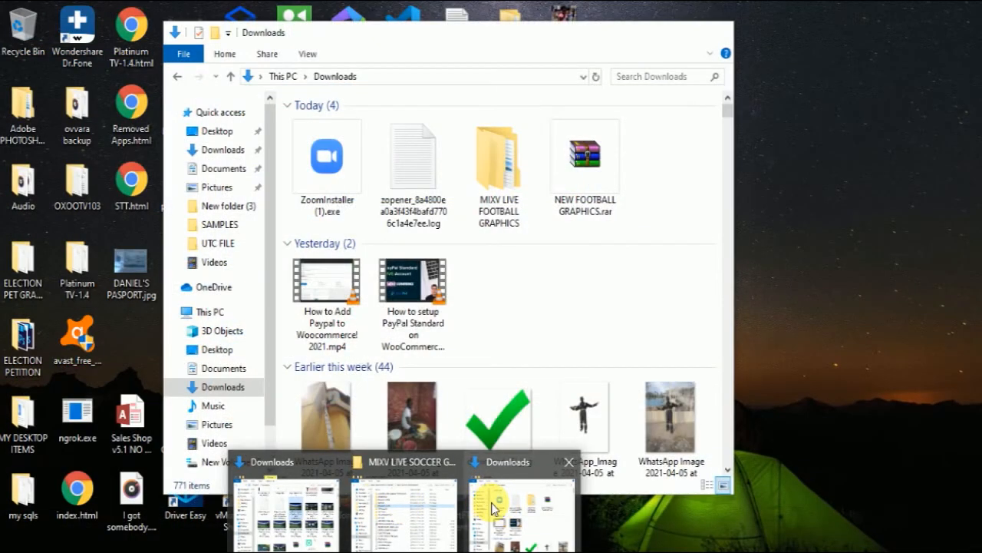
left_click(494, 509)
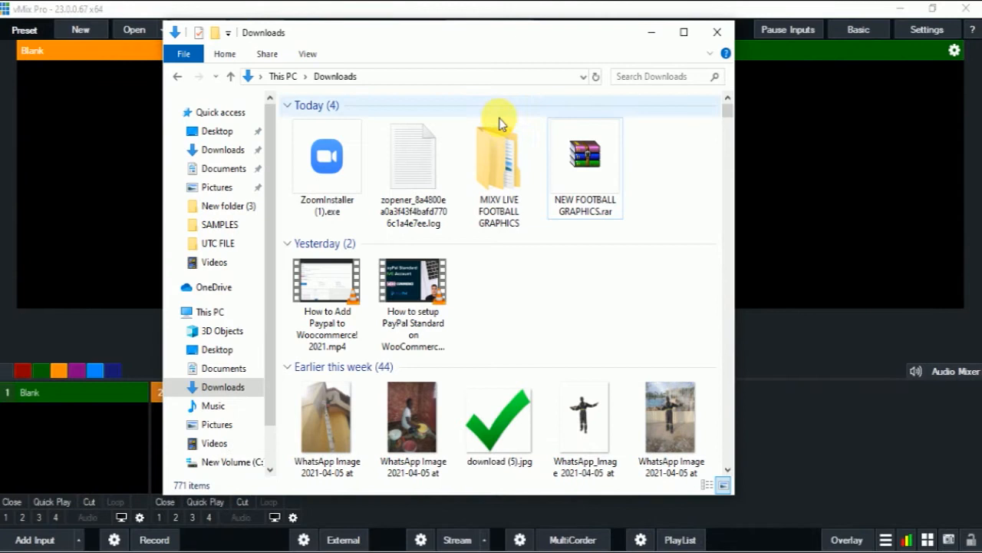
left_click(599, 182)
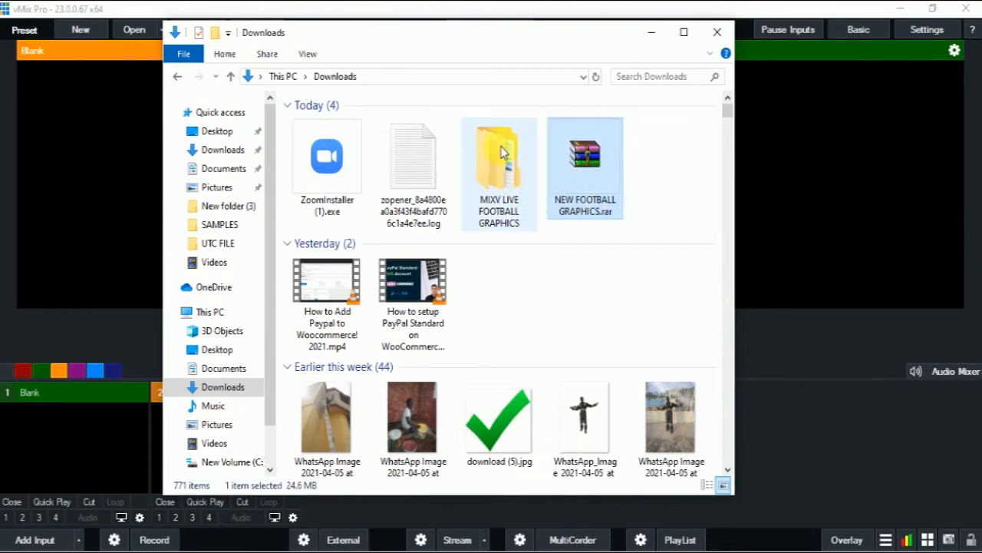
left_click(580, 159)
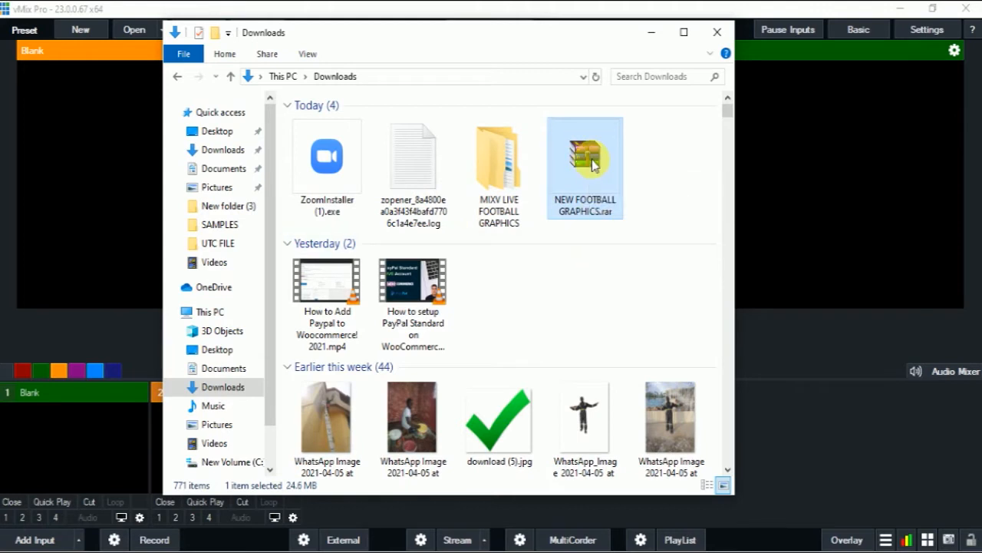
right_click(591, 161)
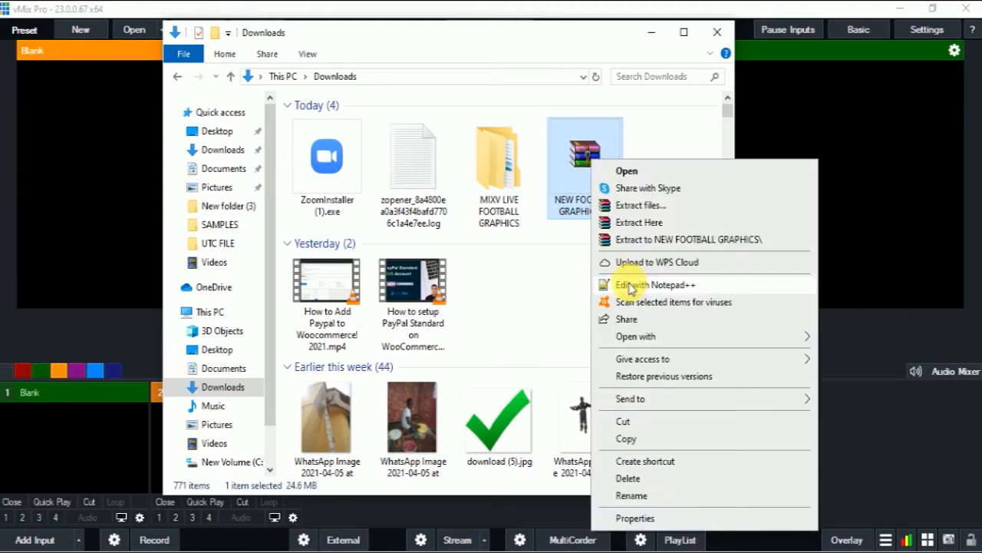
left_click(677, 239)
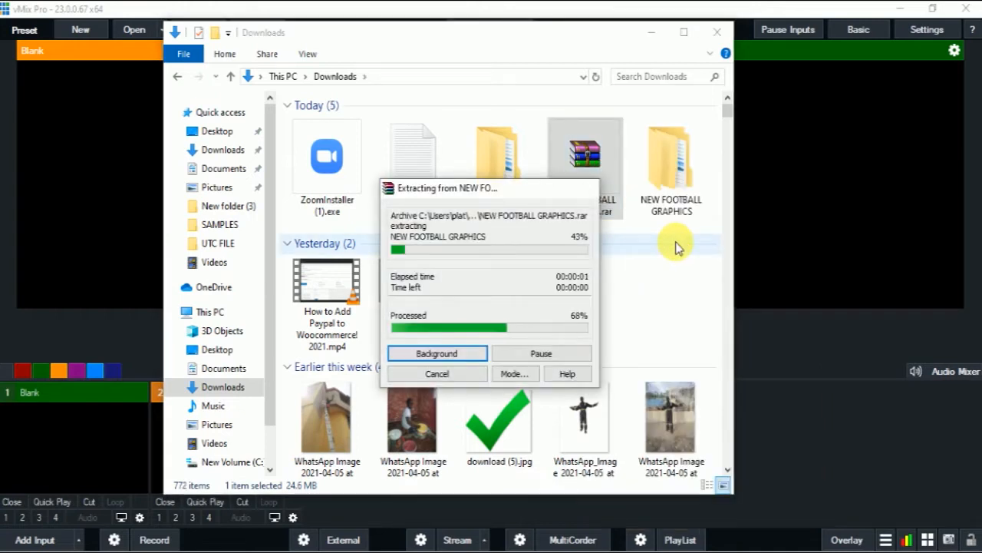
Step: Open the extracted NEW FOOTBALL GRAPHICS folder and its inner folder of the same name, and examine the files included
left_click(659, 161)
double_click(659, 160)
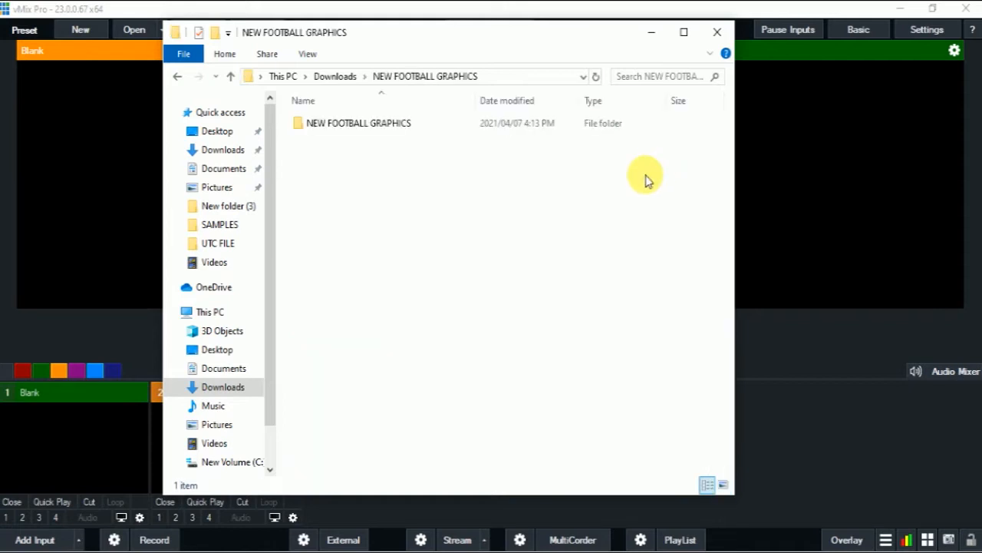
double_click(384, 129)
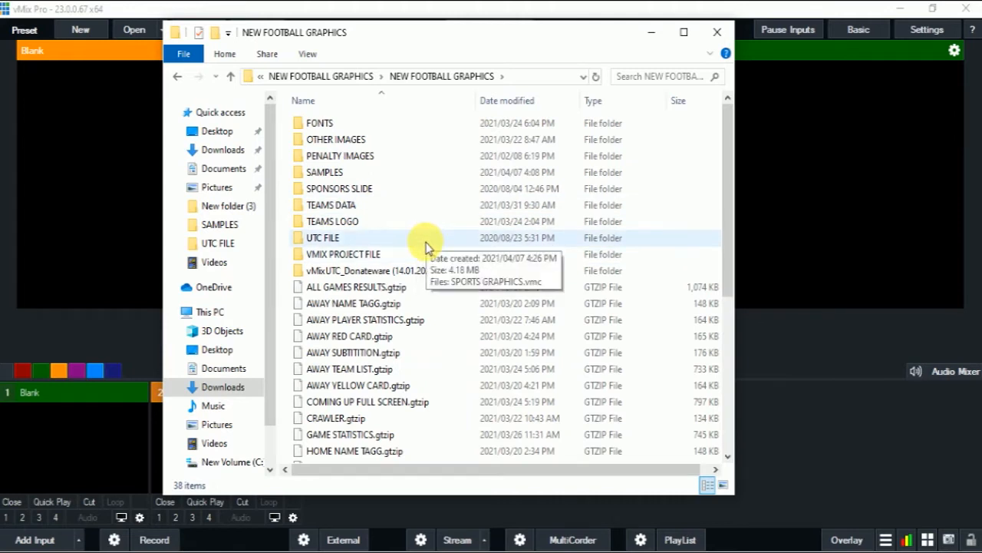
scroll(420, 360, "down", 5)
scroll(416, 366, "down", 1)
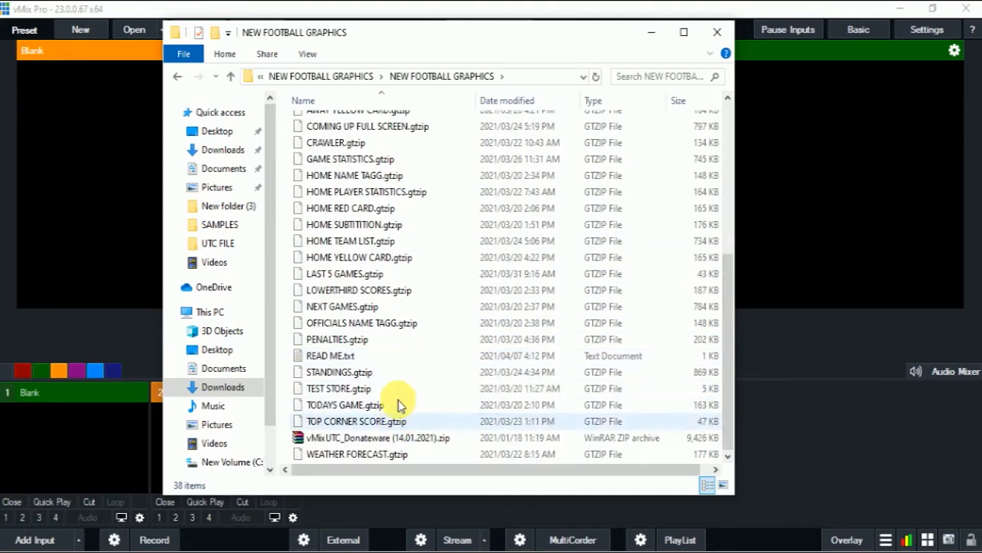
scroll(401, 401, "up", 8)
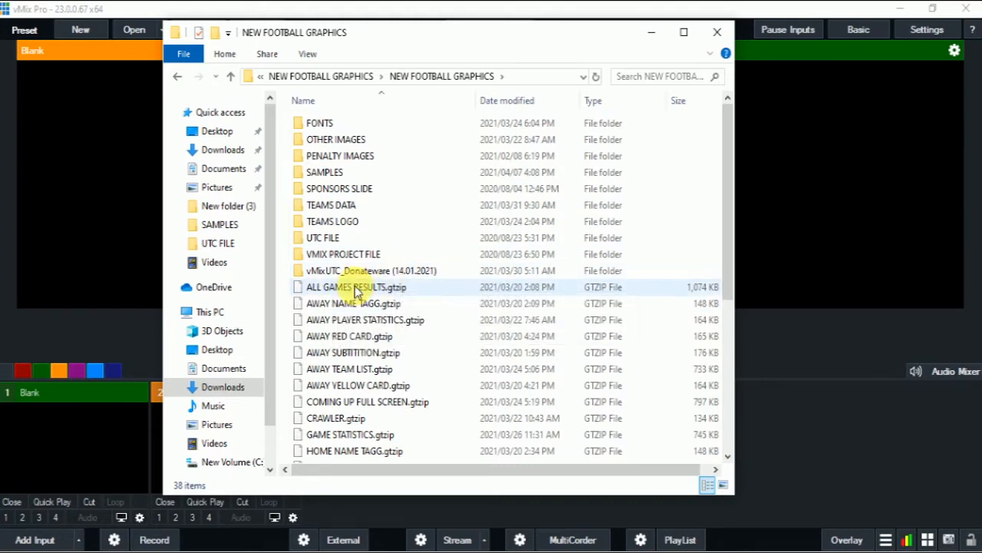
Step: Switch to vMix and open the FOOTBALL.vmix preset from the VMIX PROJECT FILE folder of the extracted graphics in Downloads, with all inputs selected
left_click(162, 100)
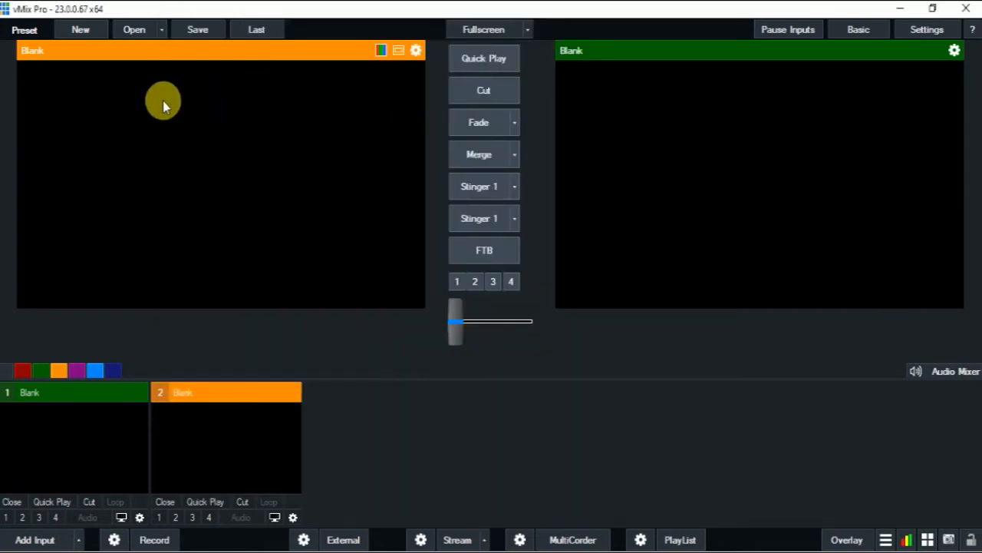
left_click(133, 33)
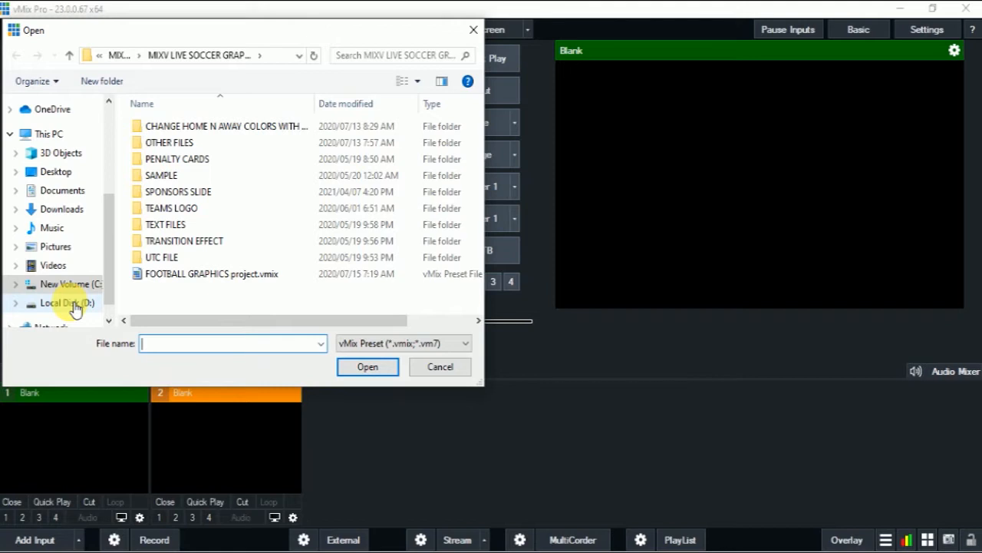
left_click(77, 208)
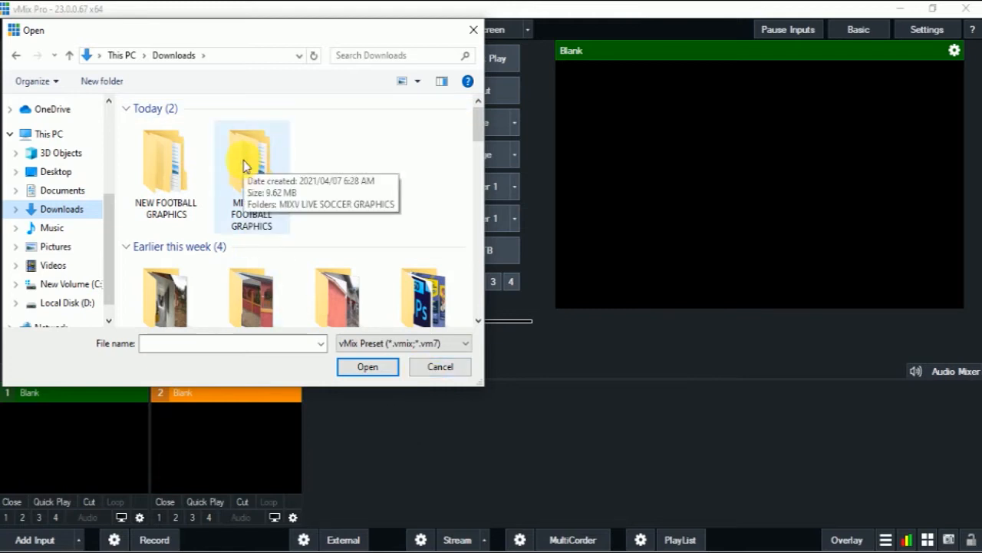
double_click(153, 158)
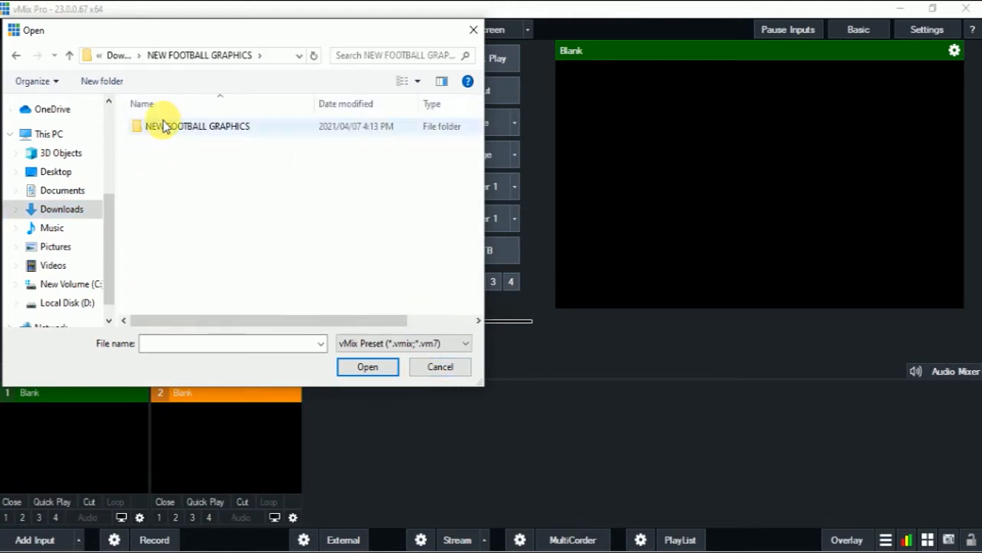
left_click(166, 134)
double_click(167, 135)
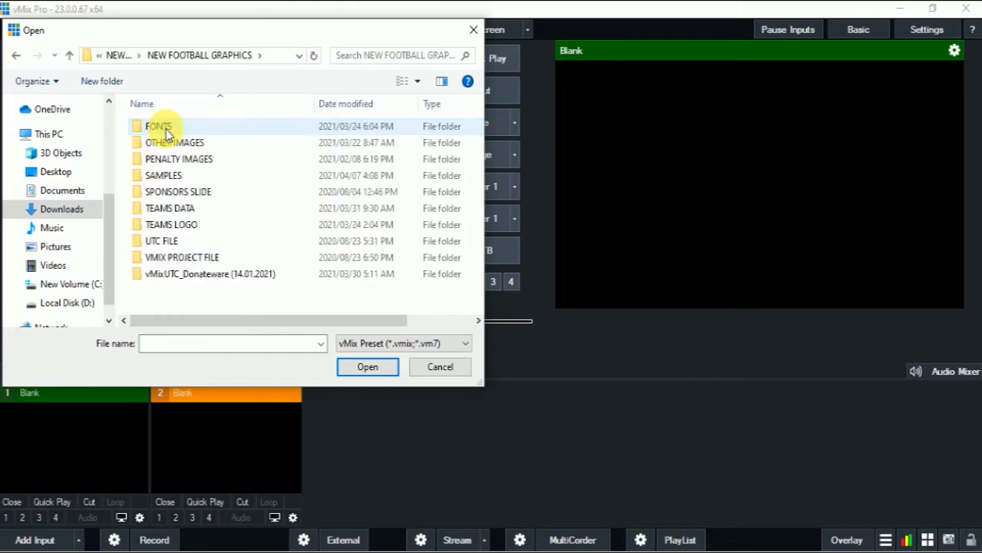
double_click(181, 261)
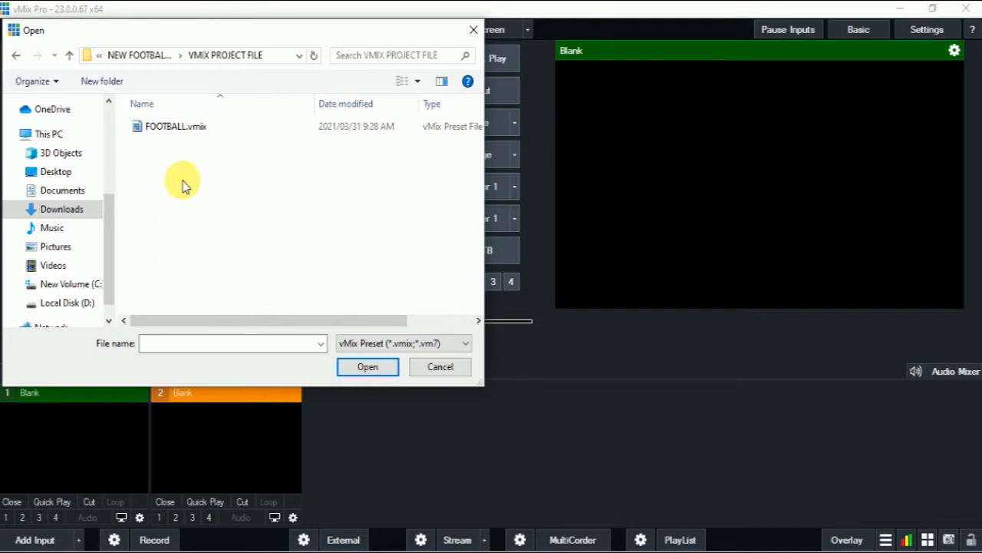
double_click(175, 127)
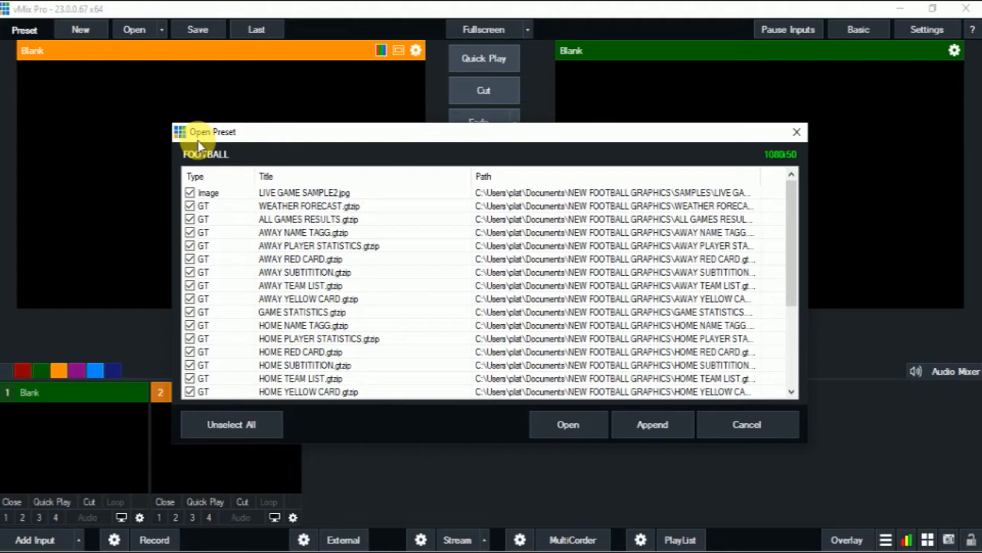
left_click(569, 426)
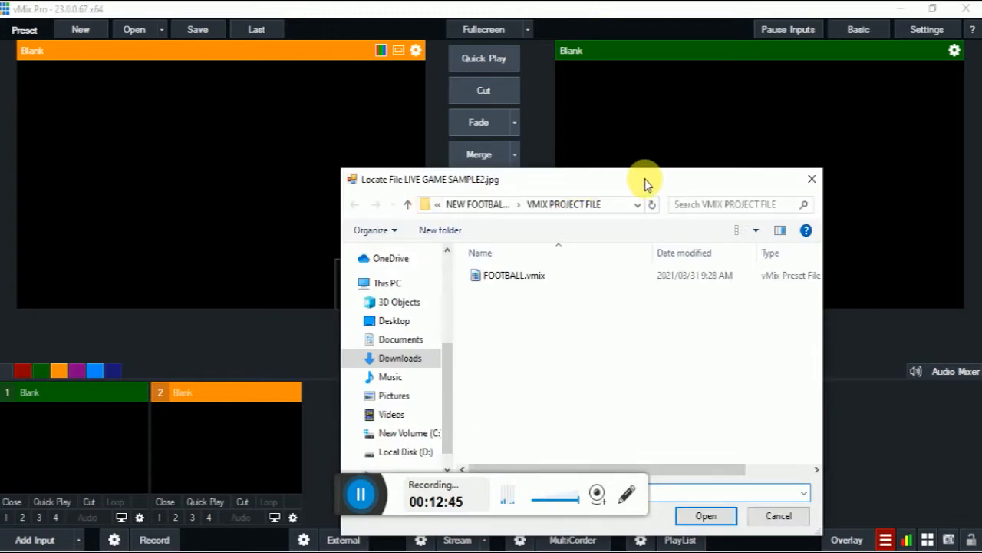
Step: Relink the missing LIVE GAME SAMPLE2.jpg to the copy in the SAMPLES folder of NEW FOOTBALL GRAPHICS
left_click_drag(644, 184, 455, 76)
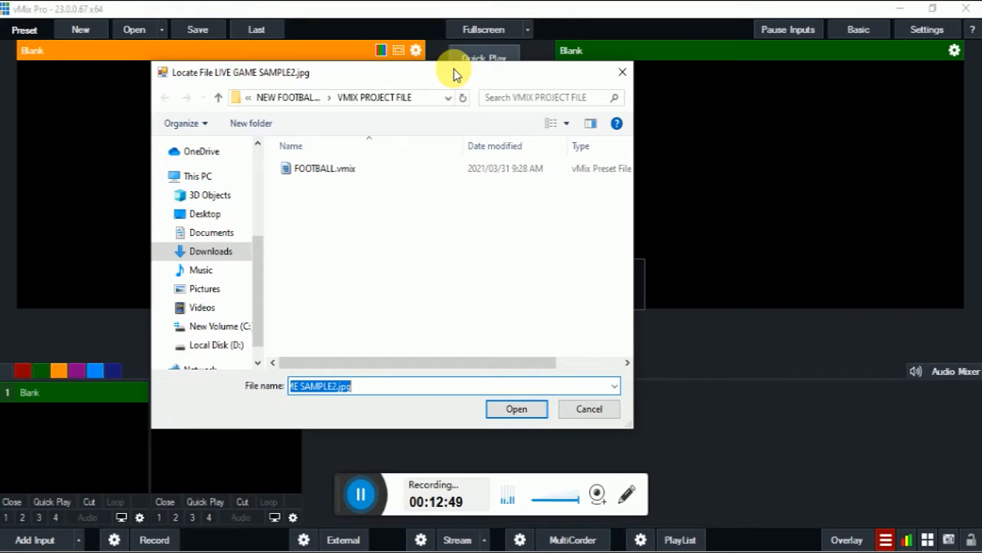
left_click_drag(454, 73, 755, 55)
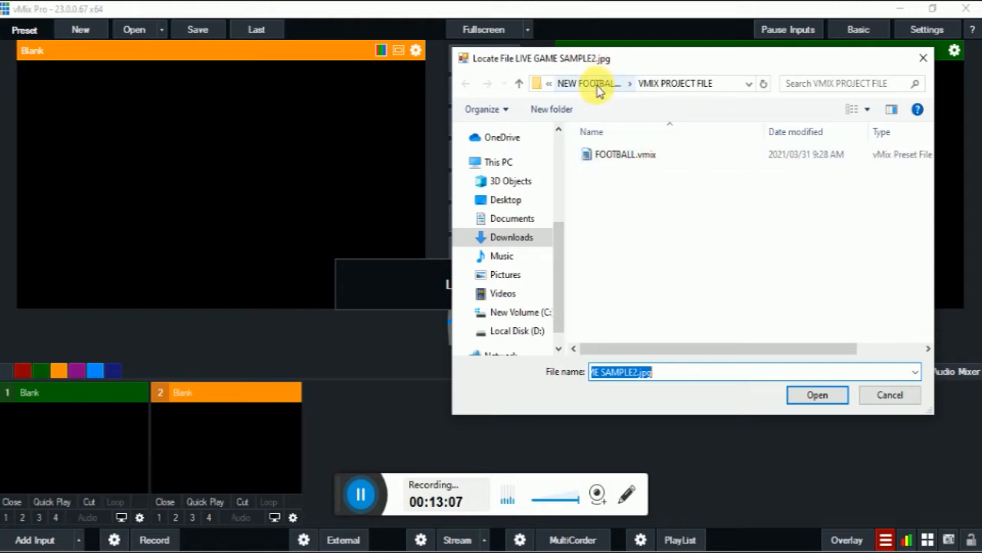
left_click(519, 83)
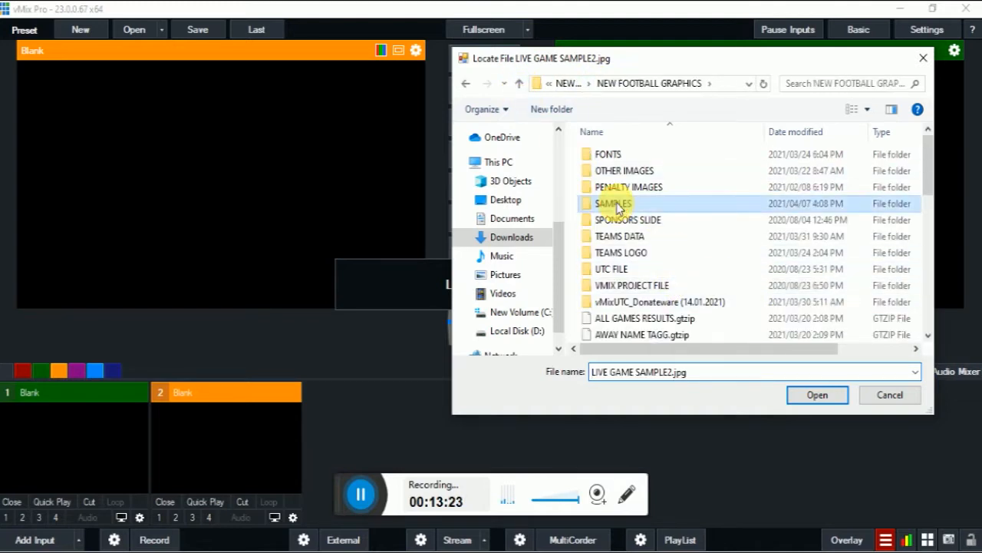
double_click(618, 206)
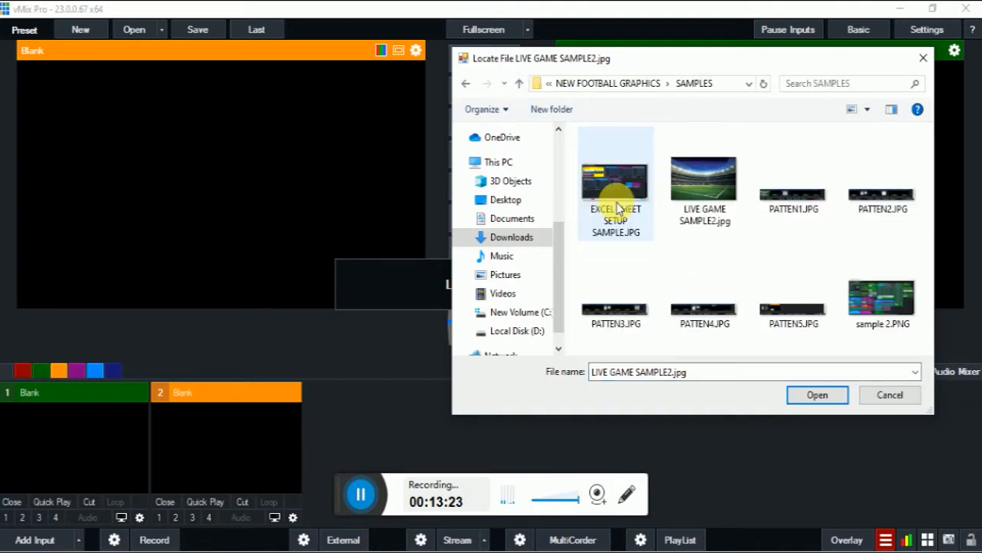
left_click(706, 184)
left_click(815, 396)
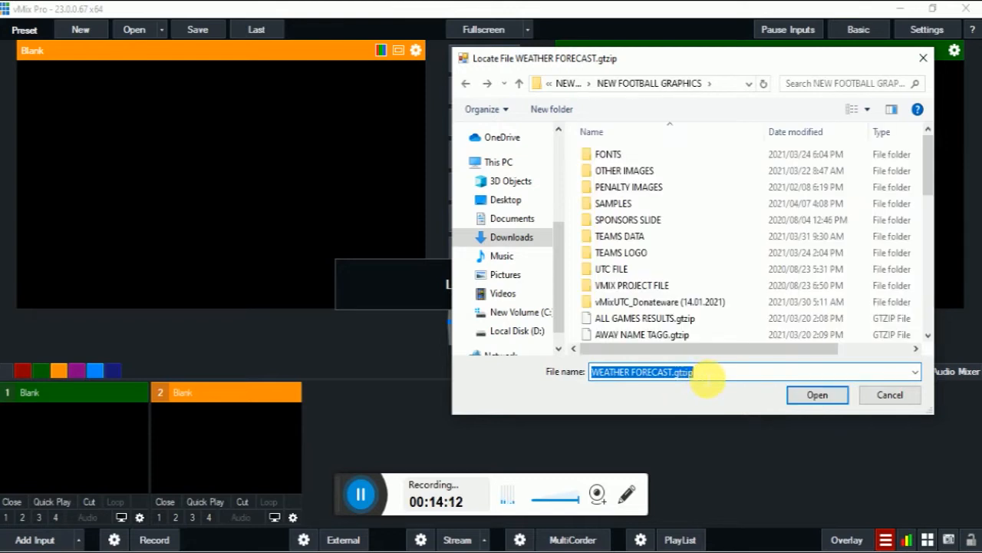
Step: Relink the missing WEATHER FORECAST.gtzip to the copy in the inner NEW FOOTBALL GRAPHICS folder
scroll(642, 284, "down", 9)
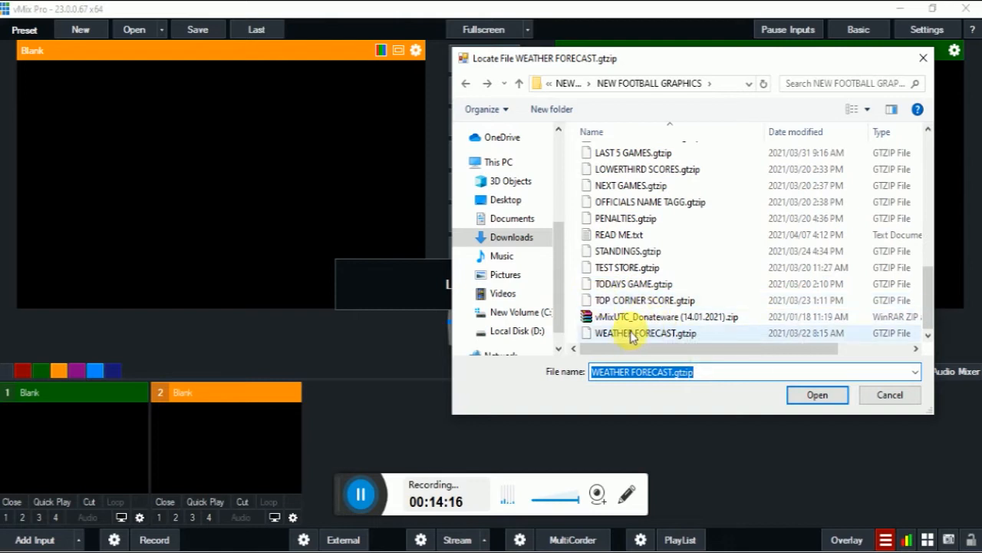
left_click(633, 335)
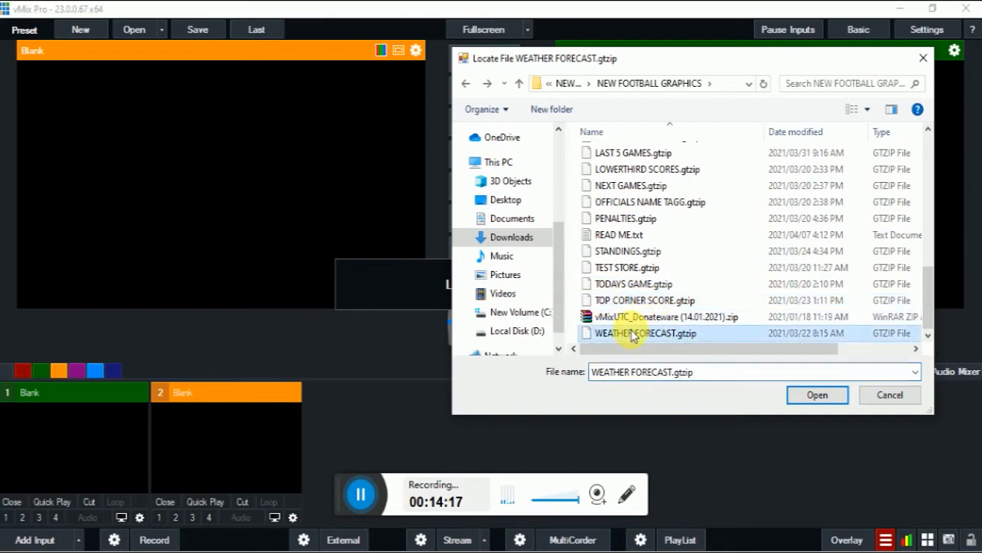
left_click(817, 395)
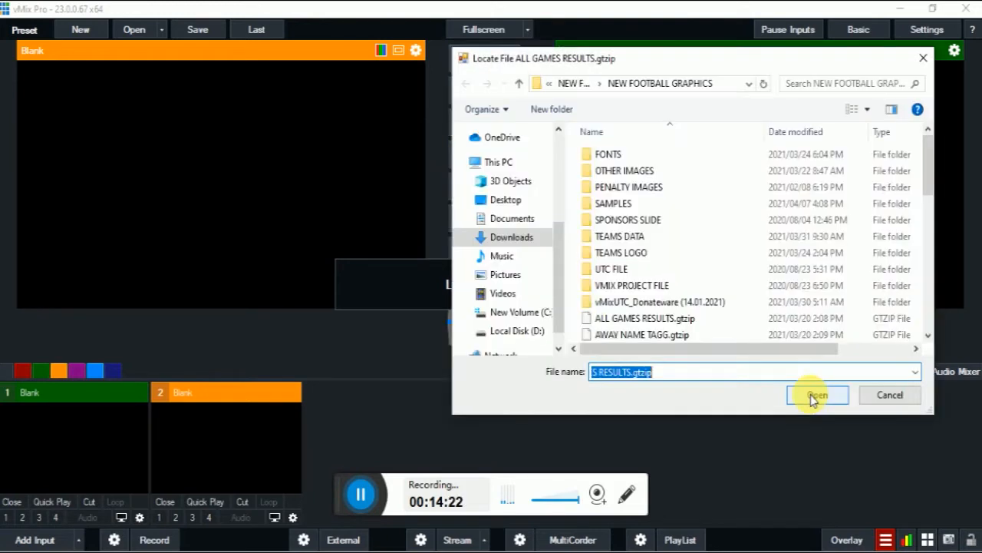
Step: Locate ALL GAMES RESULTS.gtzip in the NEW FOOTBALL GRAPHICS folder and relink the missing title to it
left_click(599, 373)
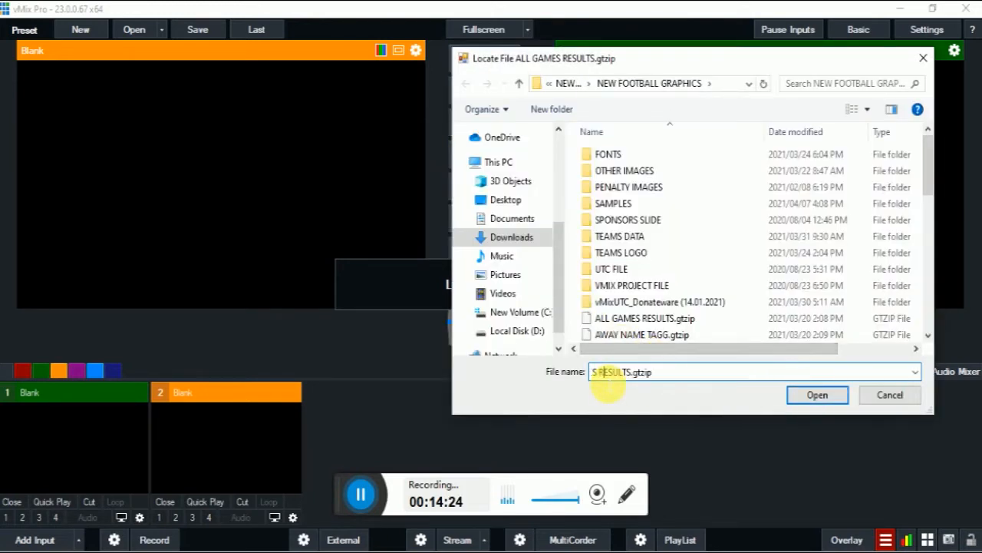
scroll(650, 314, "down", 8)
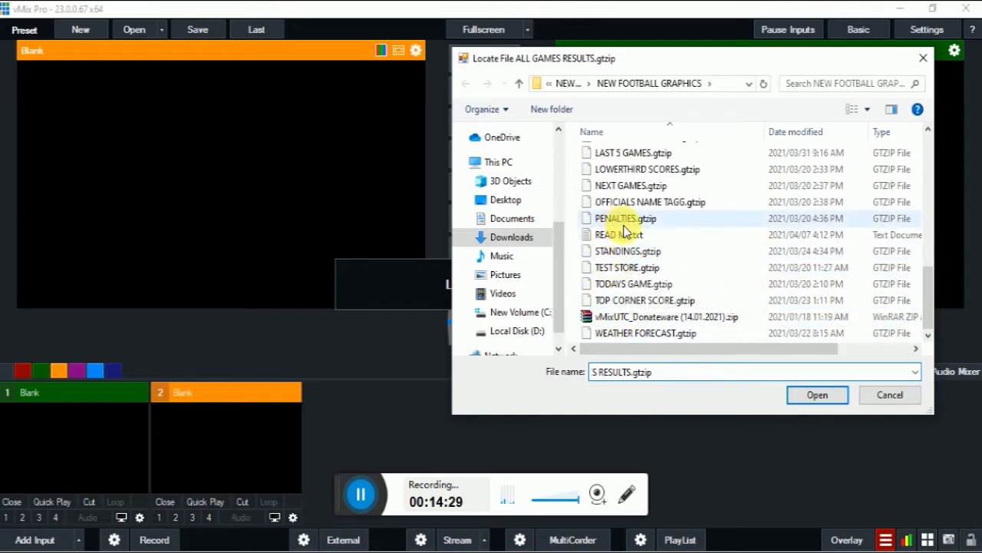
scroll(634, 217, "up", 1)
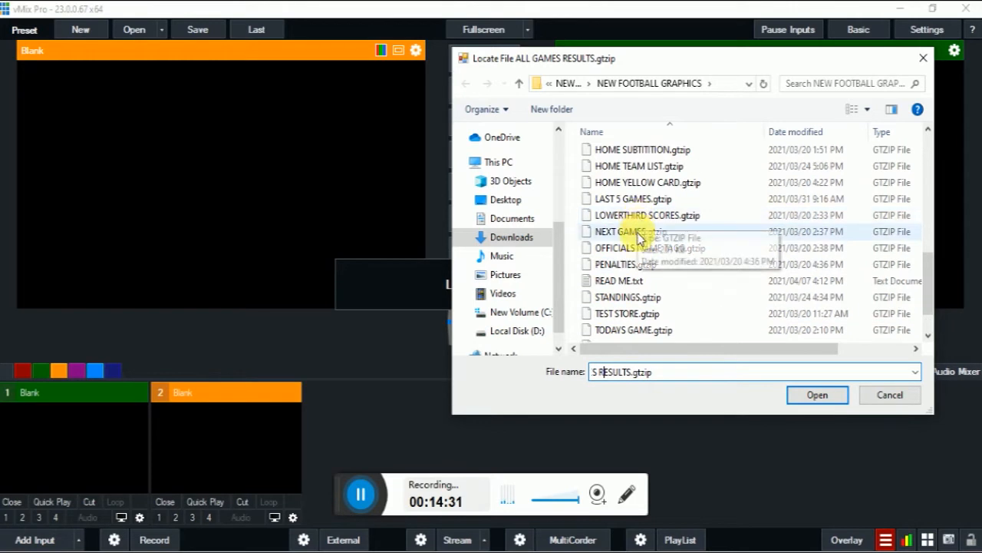
scroll(645, 249, "up", 8)
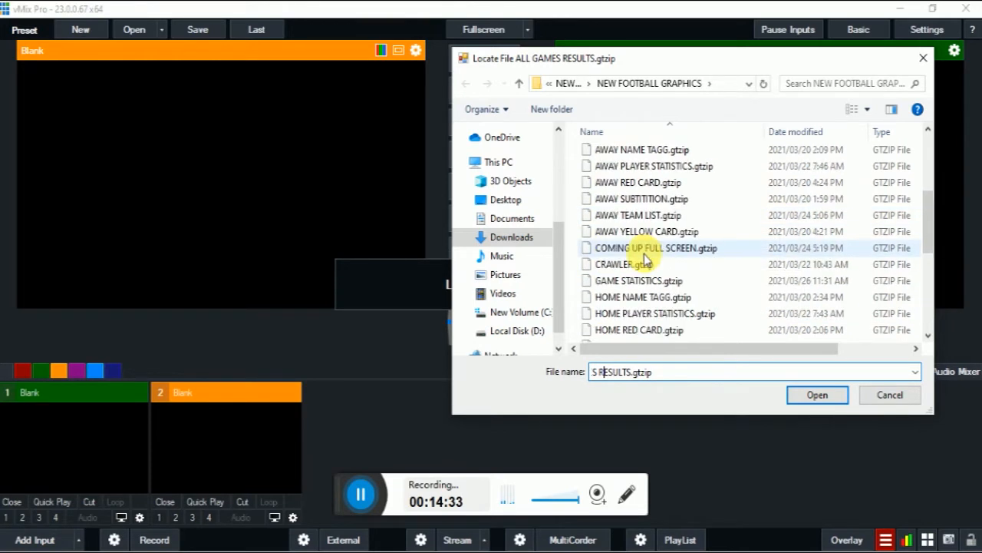
scroll(646, 251, "down", 5)
scroll(645, 257, "up", 1)
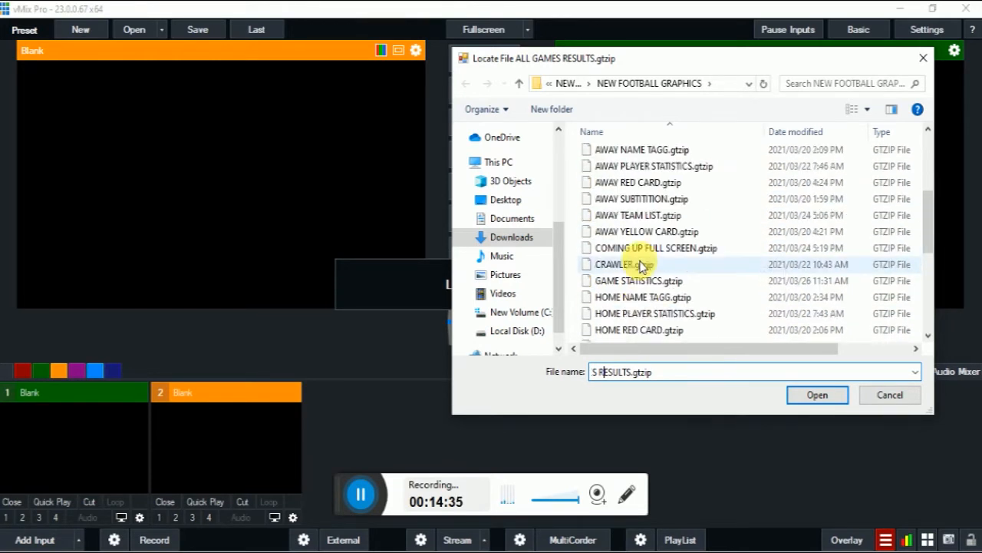
scroll(641, 259, "down", 5)
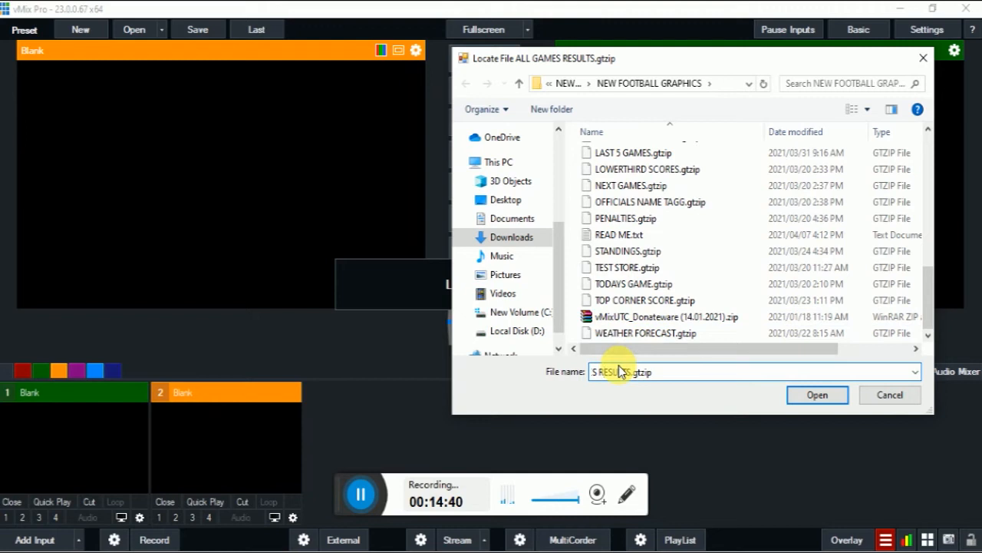
key("Home")
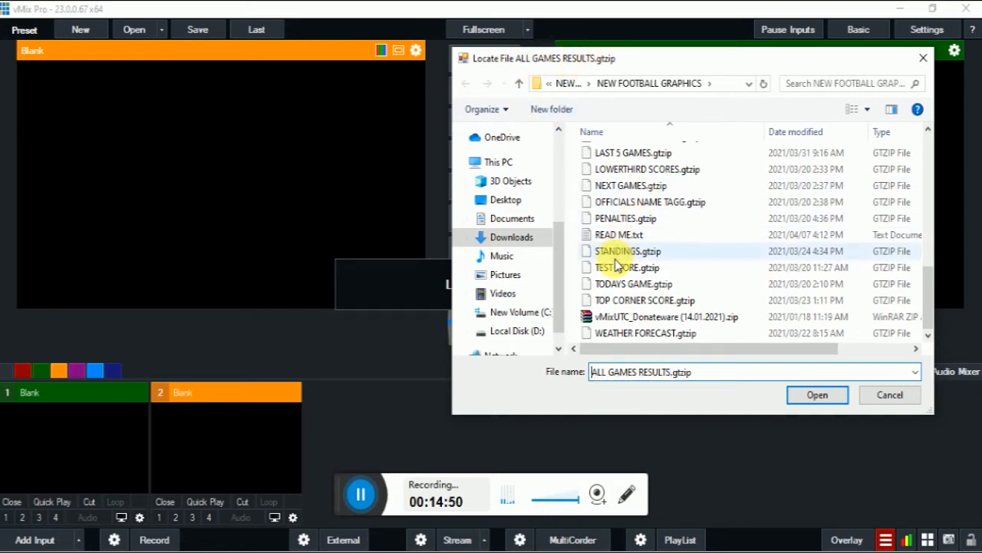
scroll(614, 259, "up", 2)
scroll(614, 260, "up", 4)
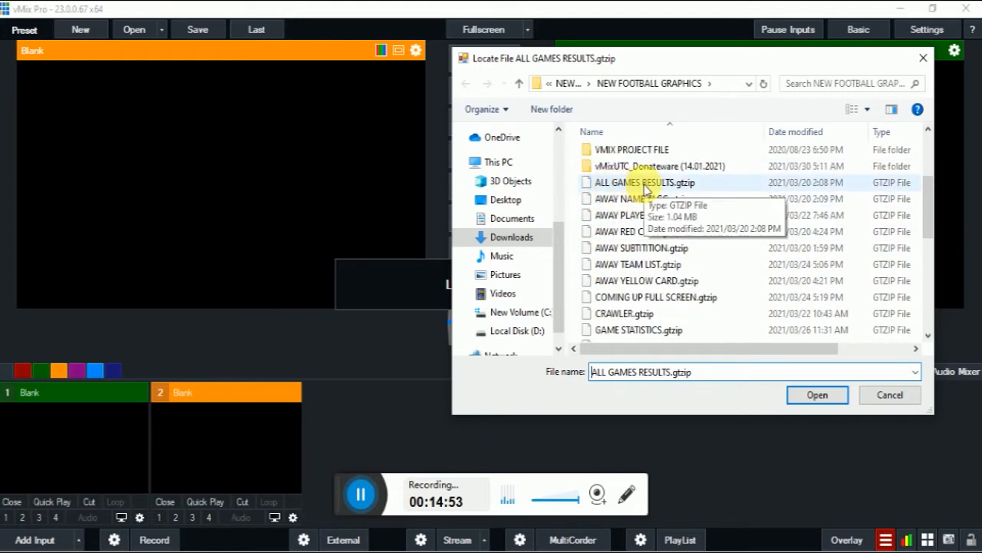
left_click(646, 189)
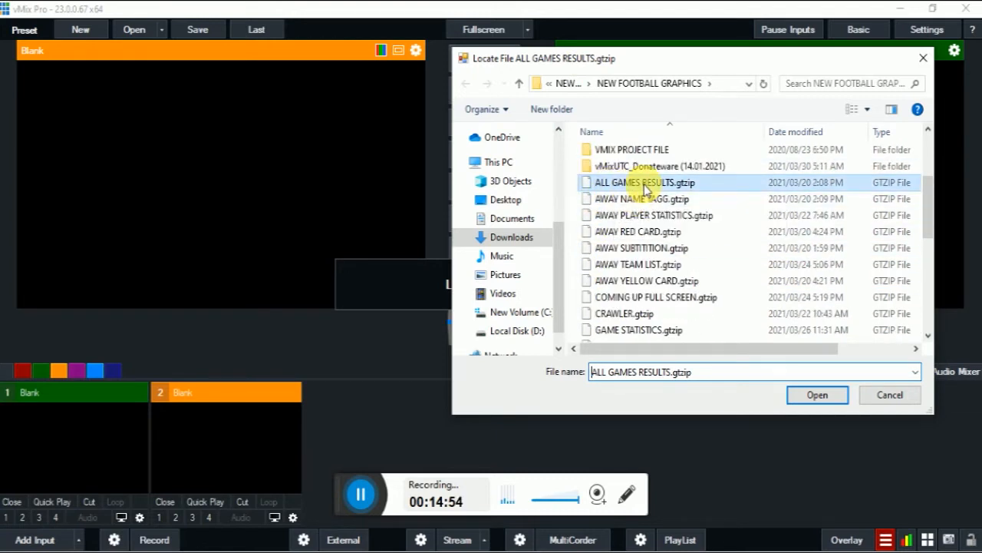
left_click(814, 395)
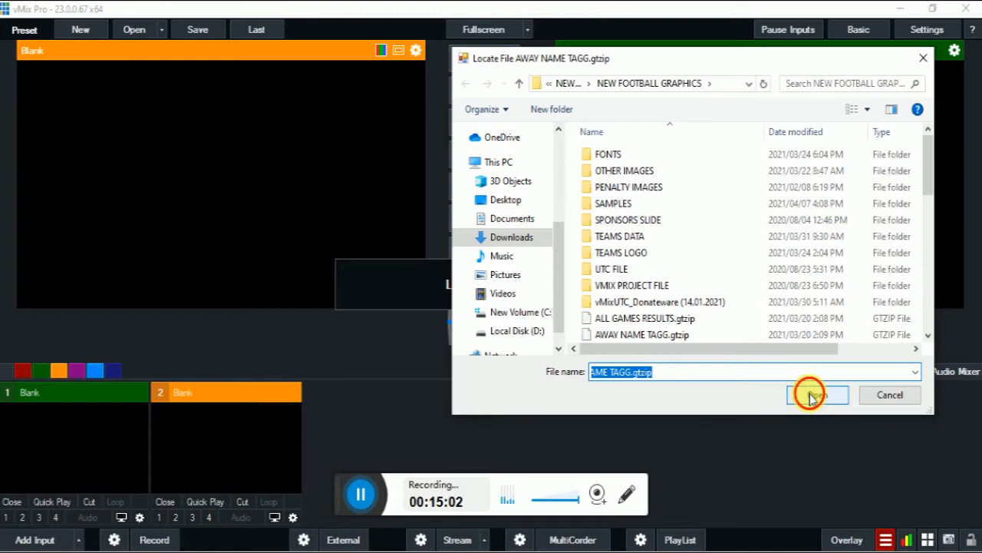
Step: Relink the missing AWAY NAME TAGG.gtzip, AWAY PLAYER STATISTICS.gtzip and AWAY RED CARD.gtzip titles to their copies in the NEW FOOTBALL GRAPHICS folder
left_click(811, 395)
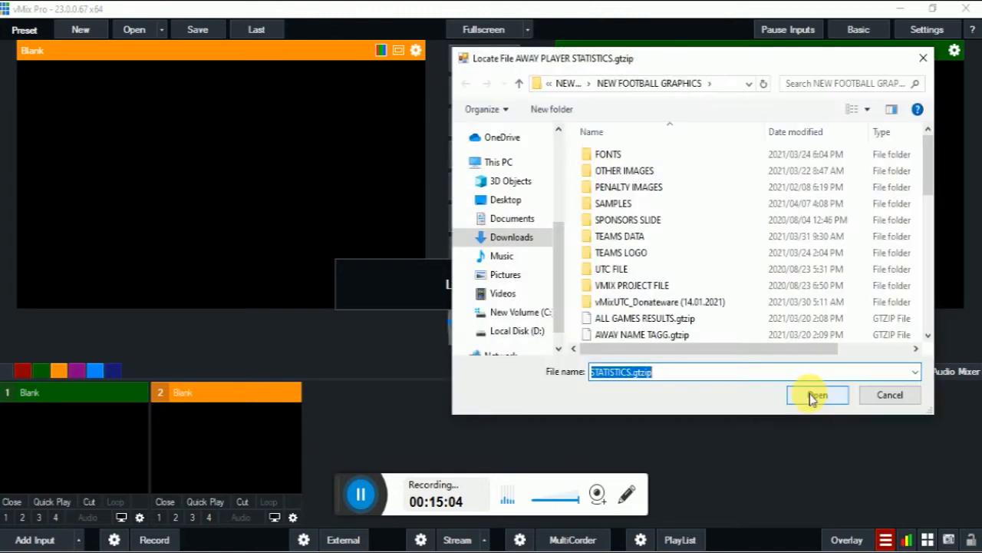
left_click(811, 396)
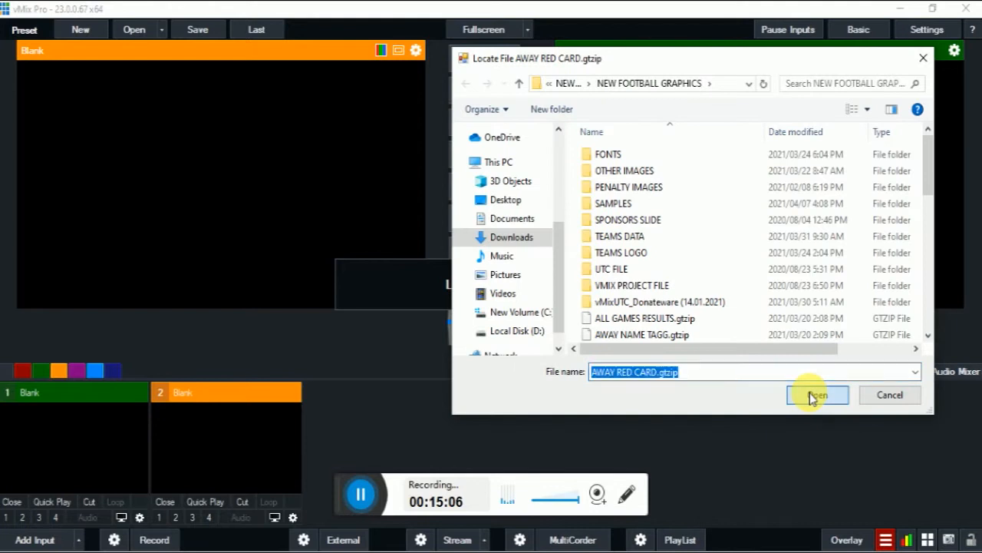
left_click(811, 395)
left_click(492, 280)
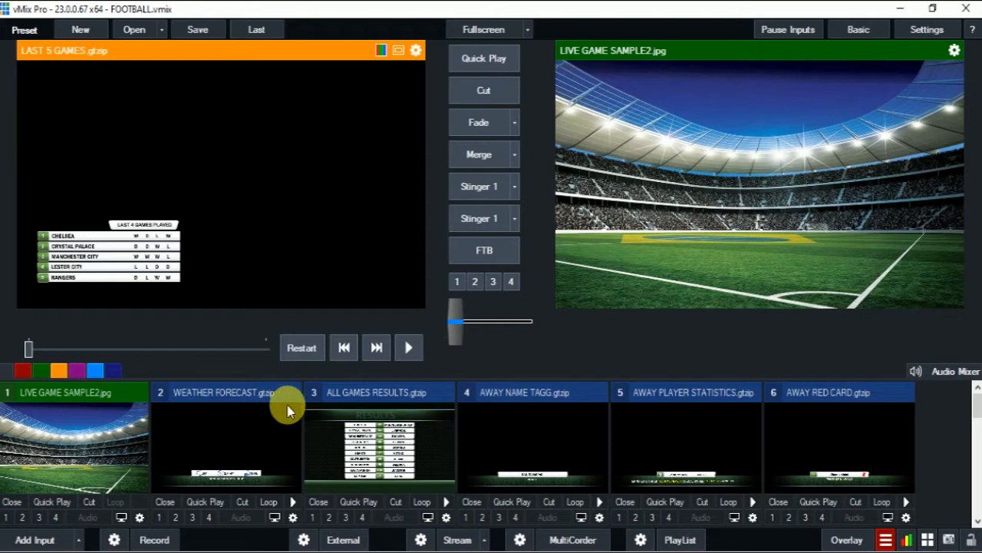
Step: Switch to File Explorer, examine the input order in PATTEN1.JPG from the SAMPLES folder, and return to vMix
left_click(404, 551)
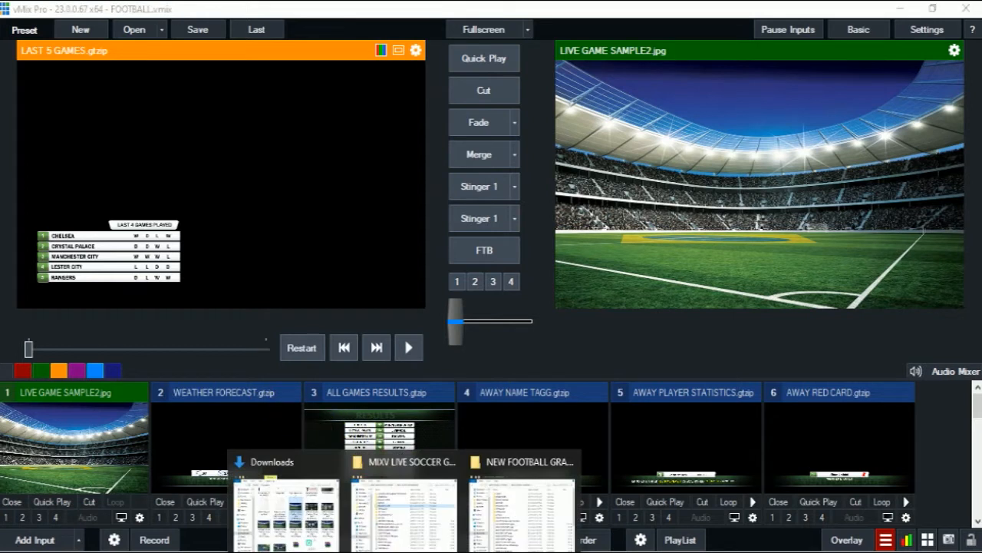
mouse_move(491, 522)
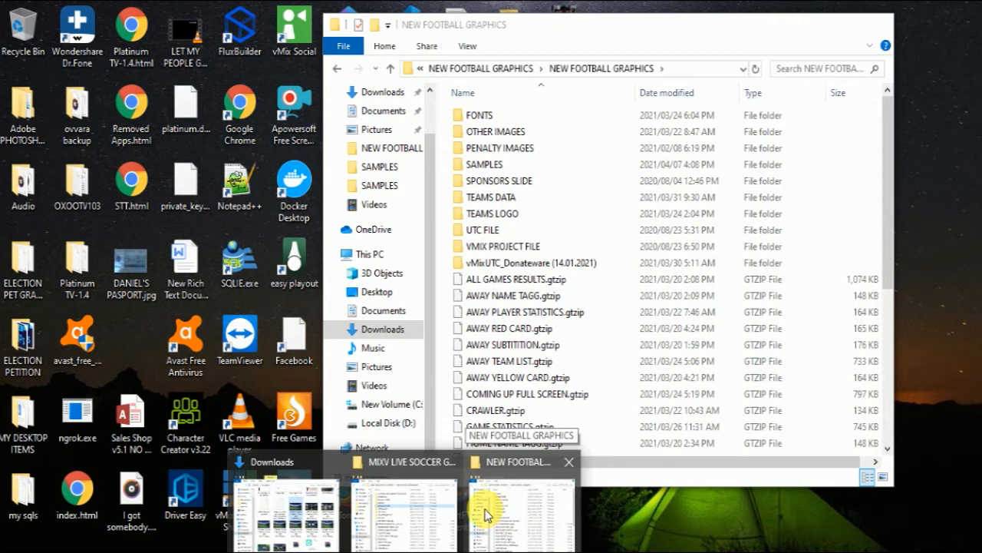
left_click(485, 511)
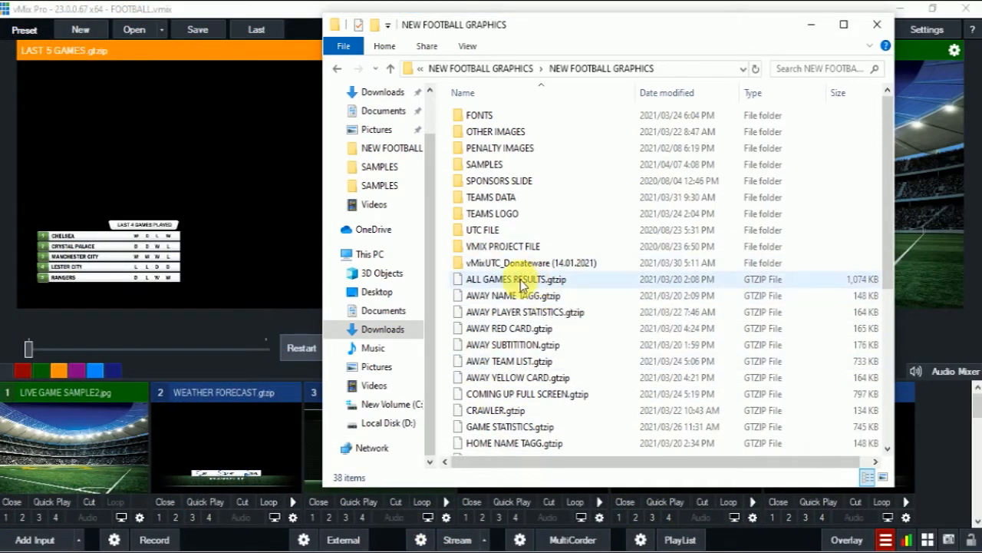
double_click(490, 166)
left_click(661, 160)
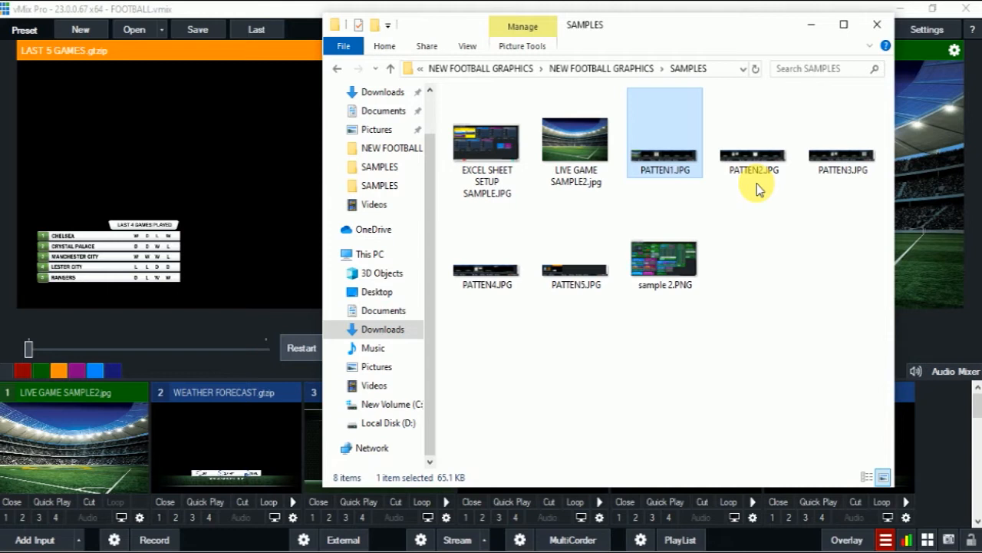
double_click(647, 171)
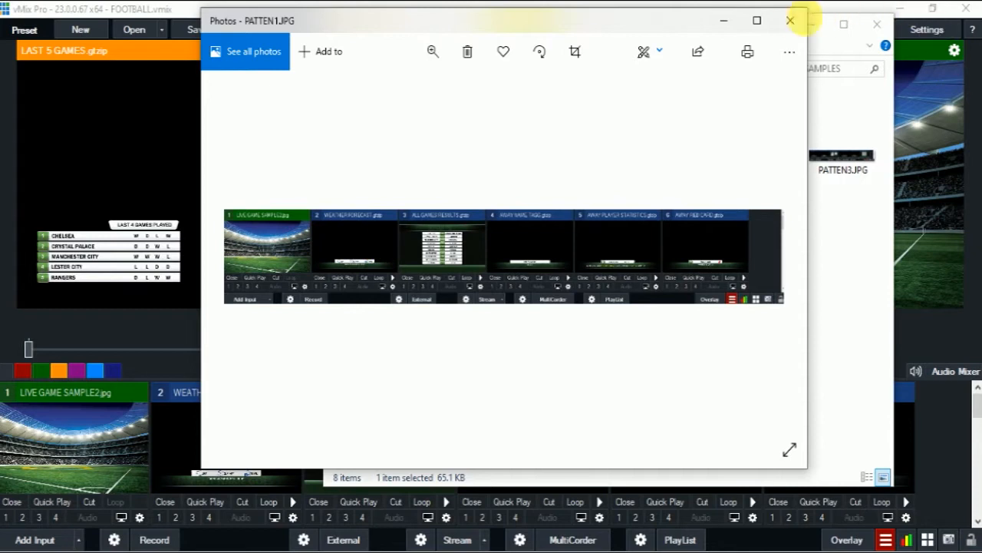
left_click(791, 21)
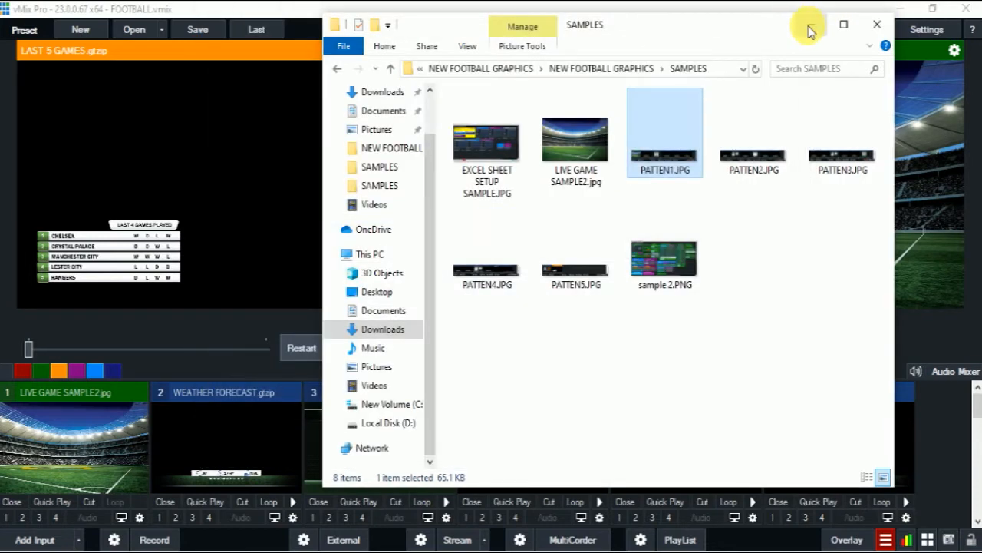
left_click(337, 68)
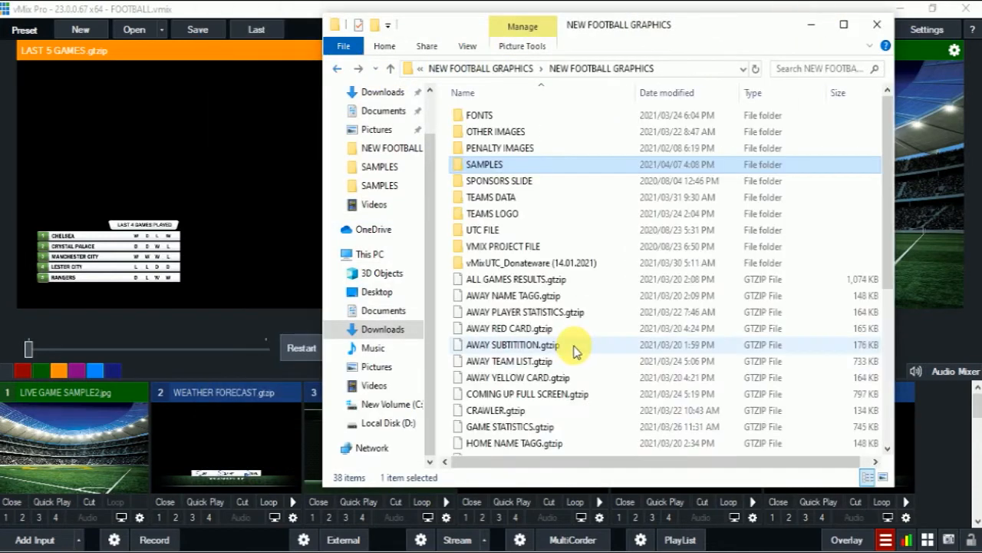
left_click(491, 367)
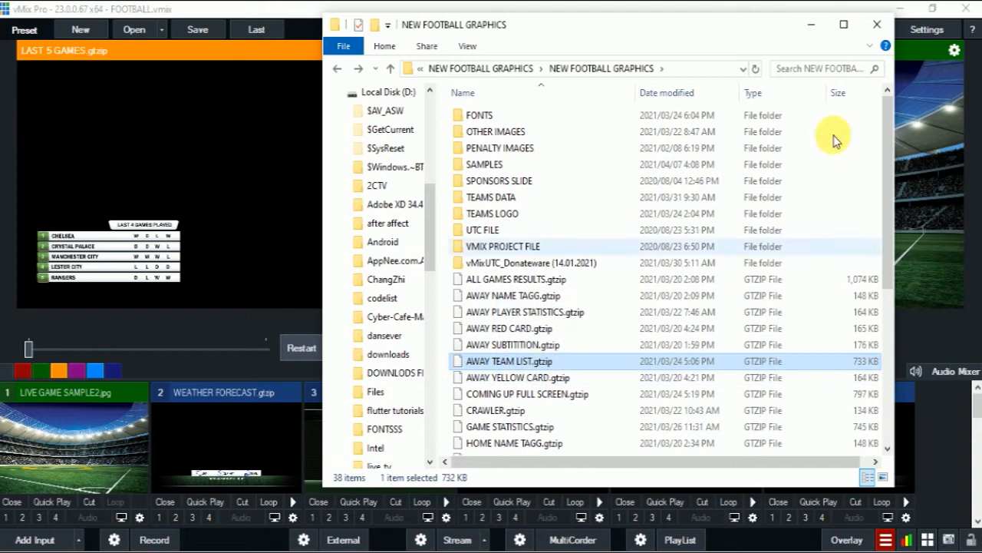
left_click(811, 25)
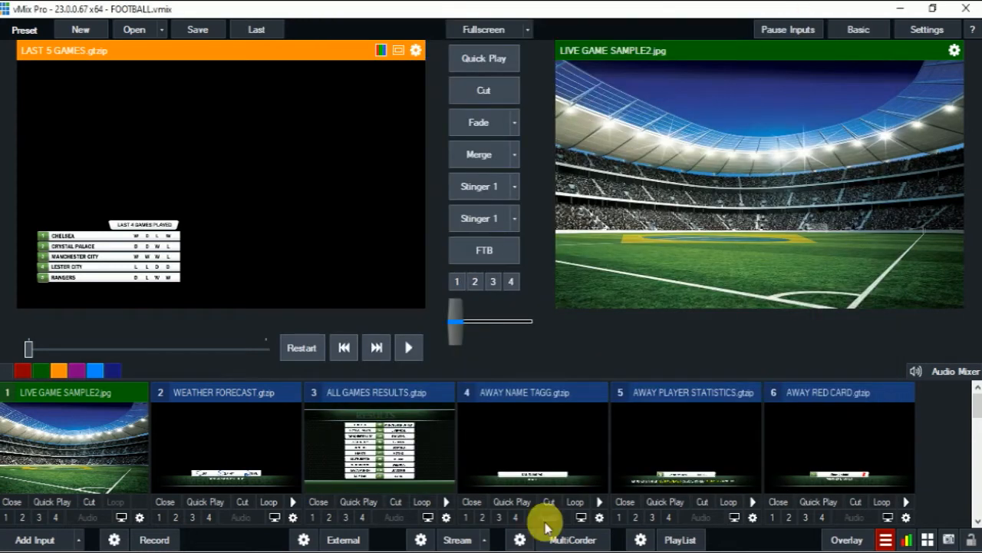
Step: Switch to File Explorer and launch vMixController.exe from the vMixUTC_Donateware (14.01.2021) folder inside NEW FOOTBALL GRAPHICS
mouse_move(347, 516)
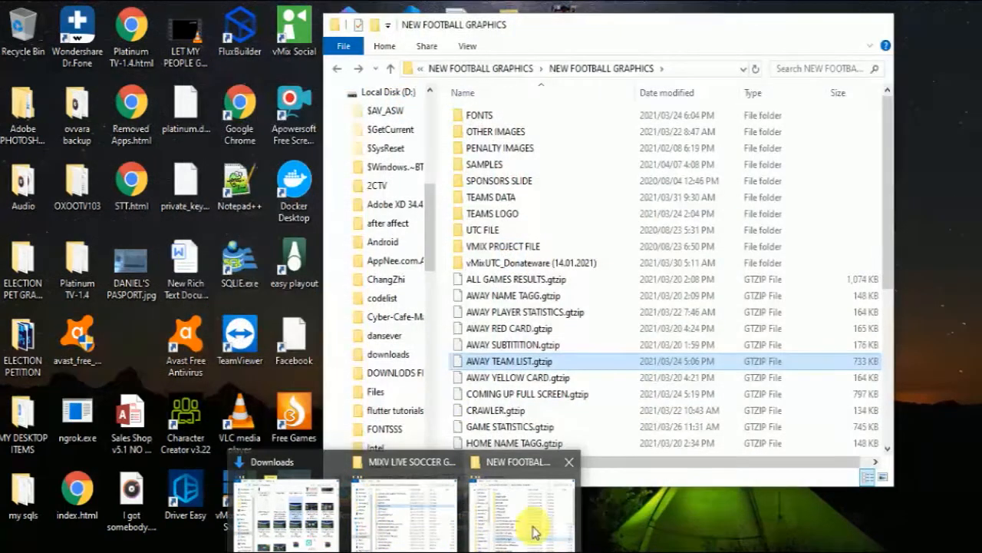
left_click(535, 529)
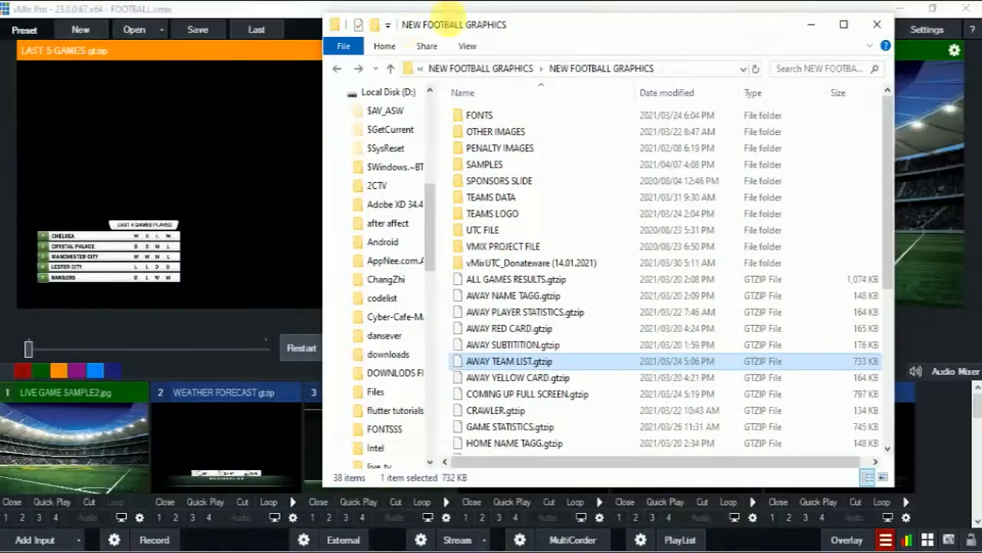
left_click(337, 68)
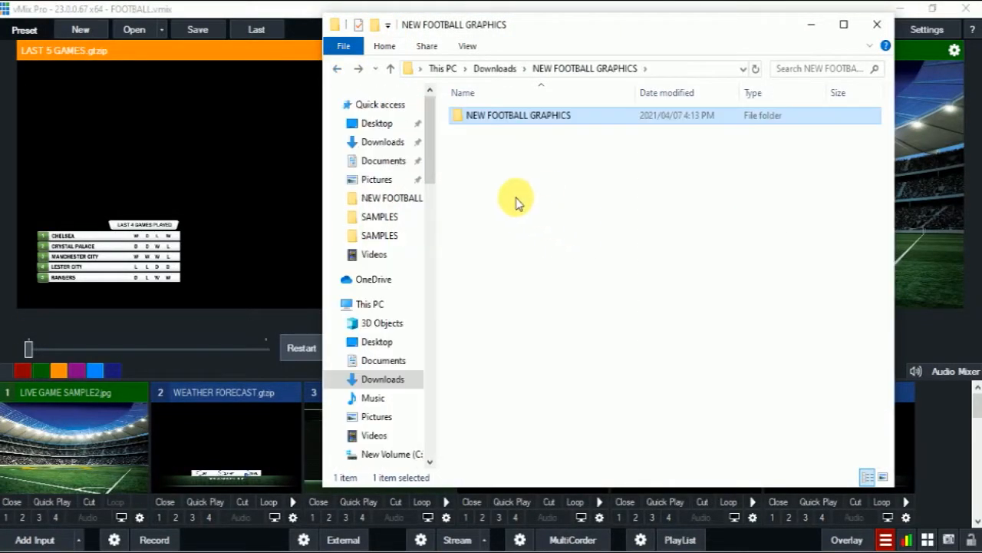
double_click(502, 116)
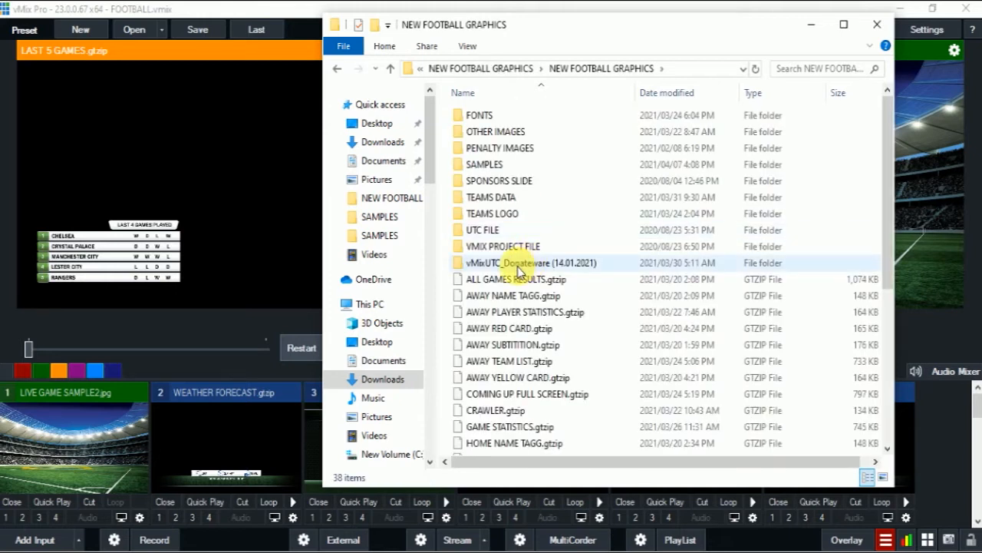
double_click(518, 264)
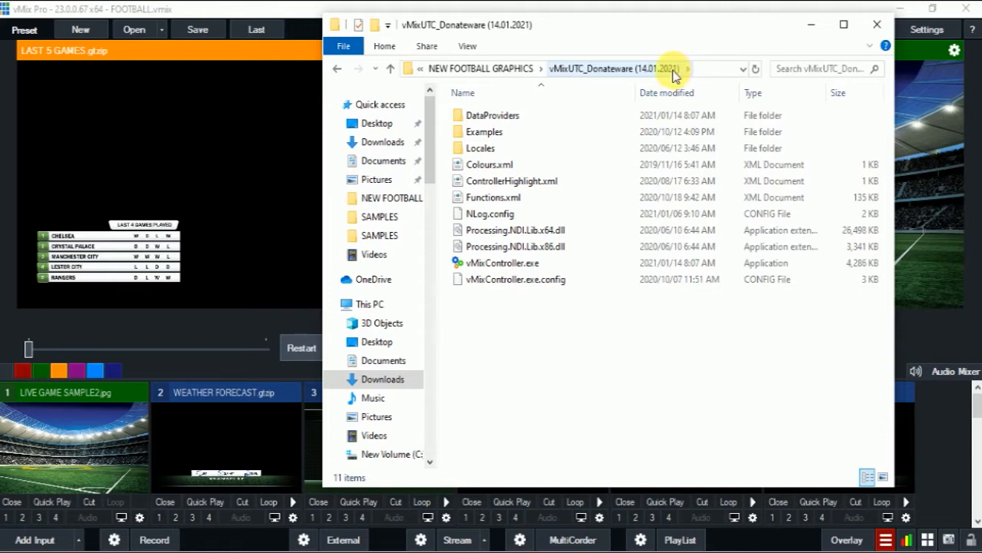
double_click(507, 267)
Step: Load SPORTS GRAPHICS.vmc from the UTC FILE folder inside NEW FOOTBALL GRAPHICS into vMix Universal Title Controller
left_click(29, 61)
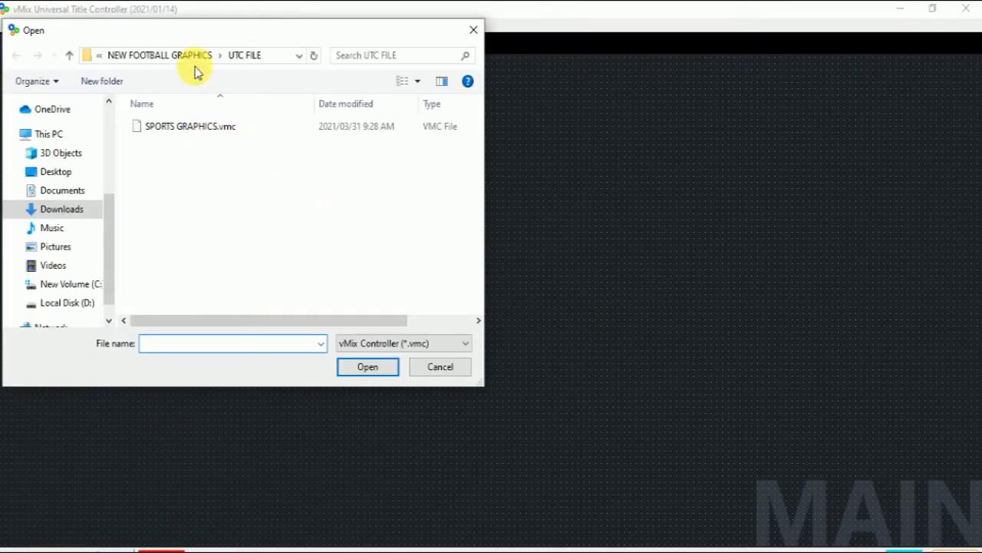
left_click(69, 56)
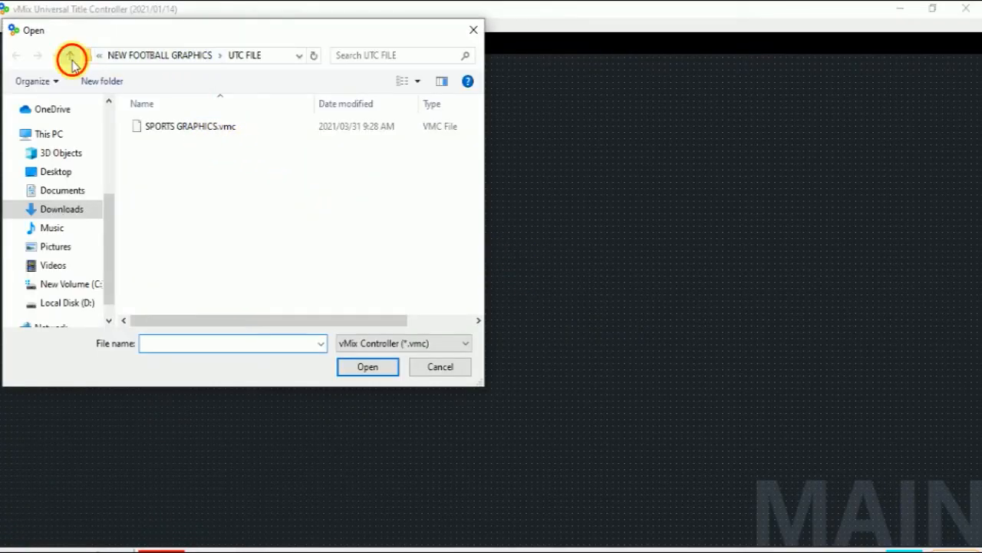
left_click(82, 214)
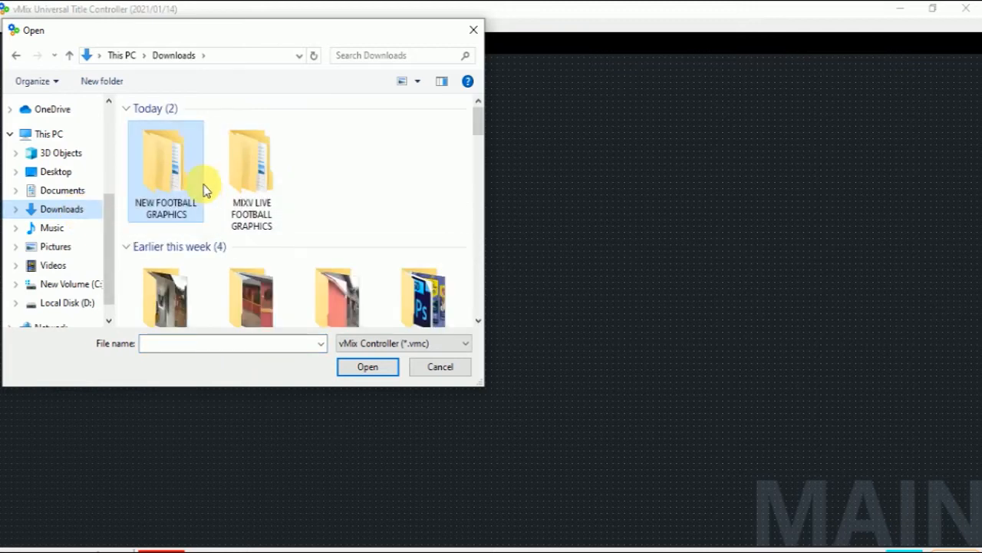
double_click(159, 158)
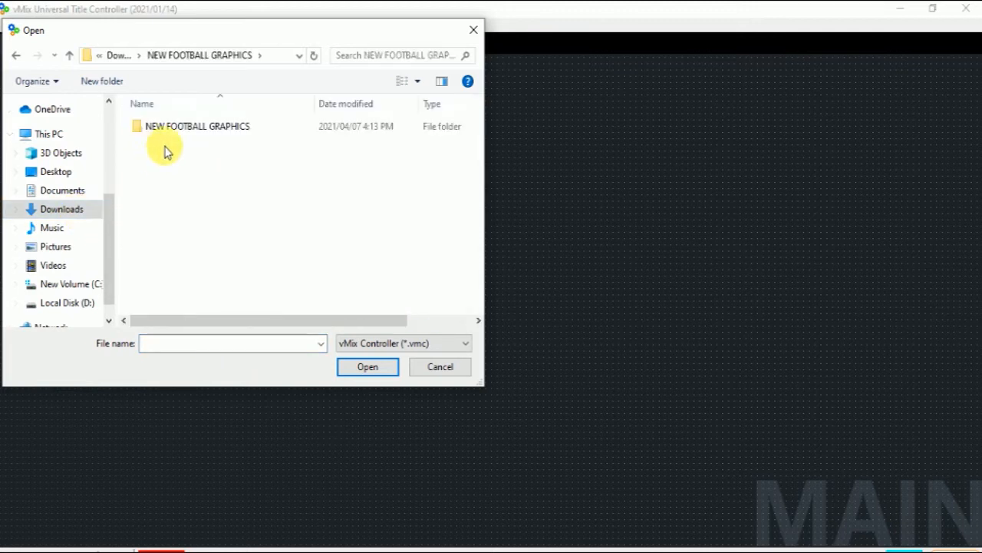
left_click(170, 131)
double_click(171, 131)
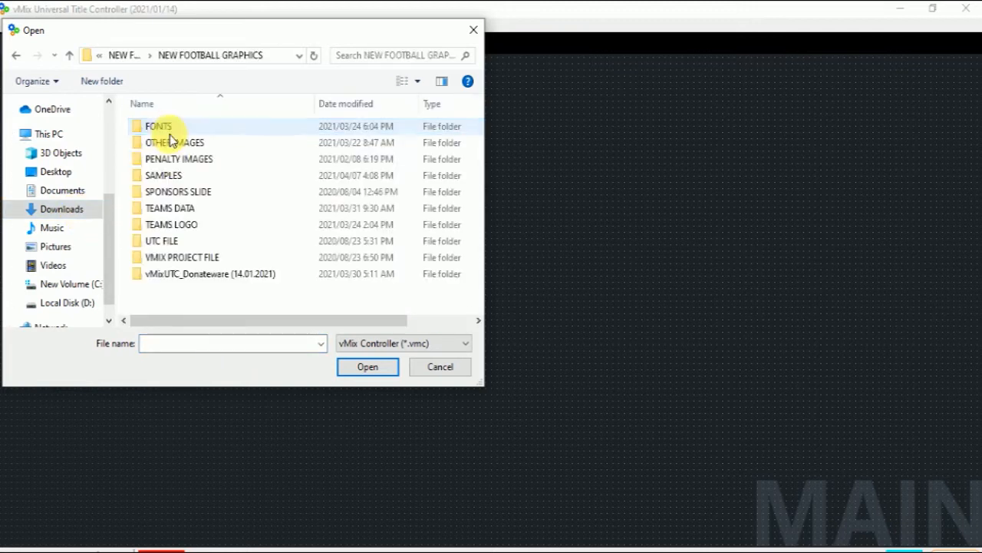
double_click(170, 242)
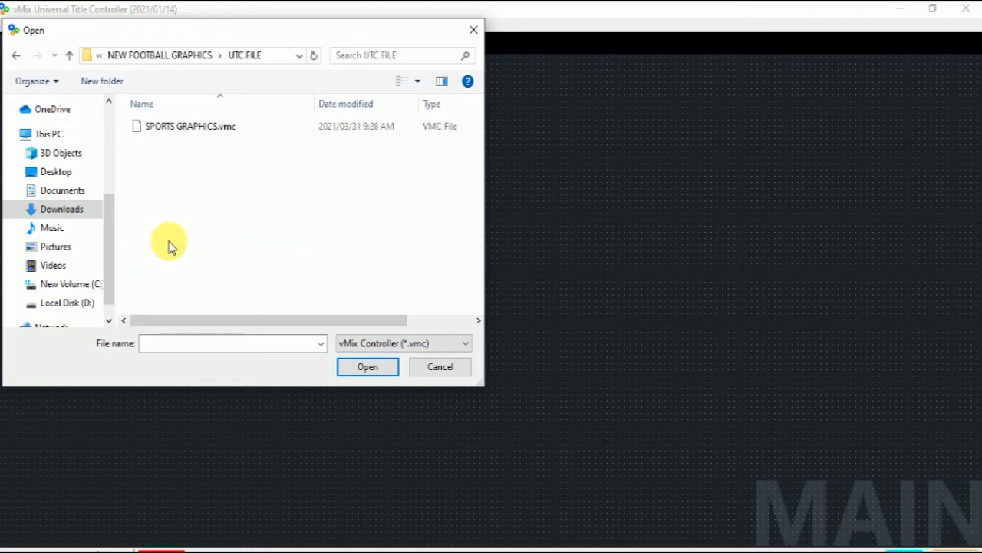
left_click(193, 125)
left_click(371, 368)
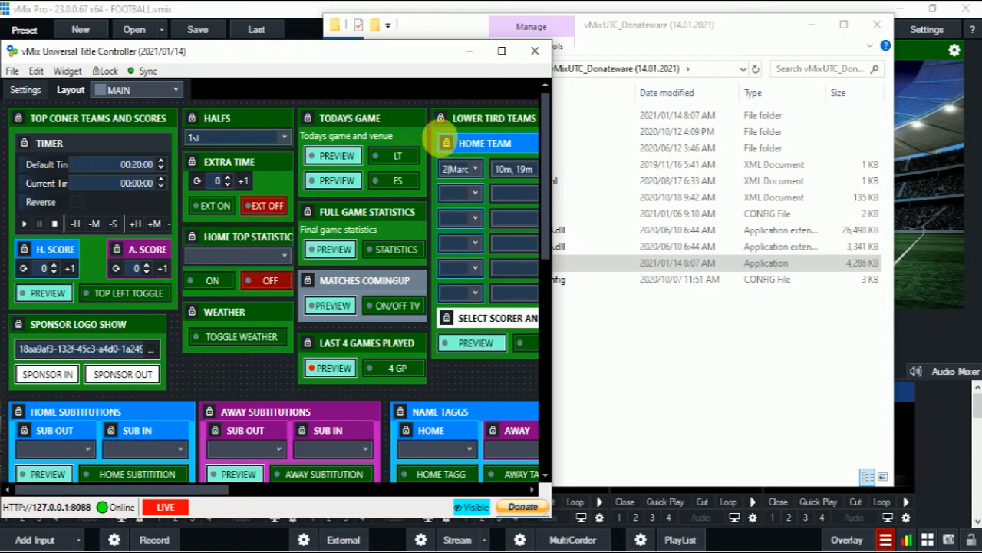
Step: Minimize File Explorer, maximize the controller window and look over all the widgets of the MAIN layout
left_click(810, 25)
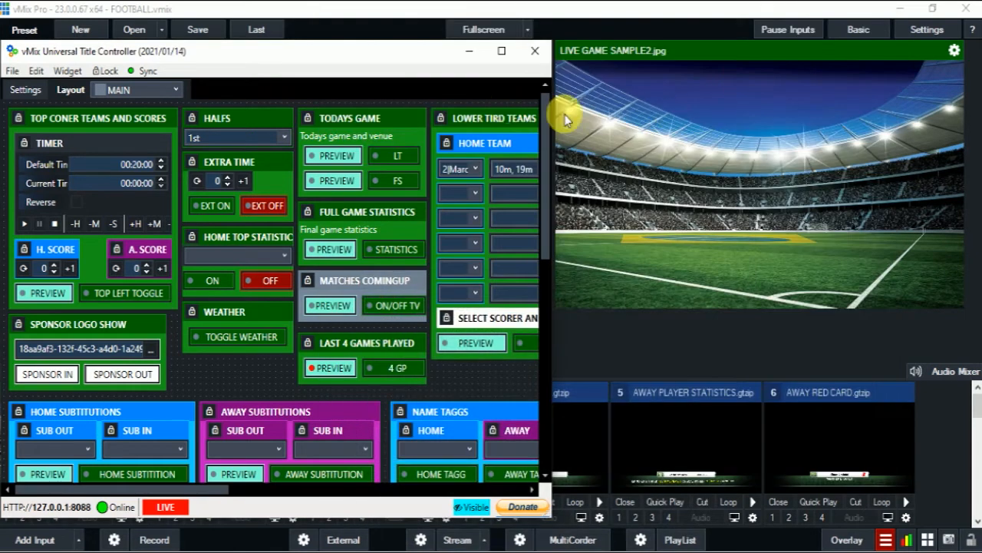
left_click(502, 52)
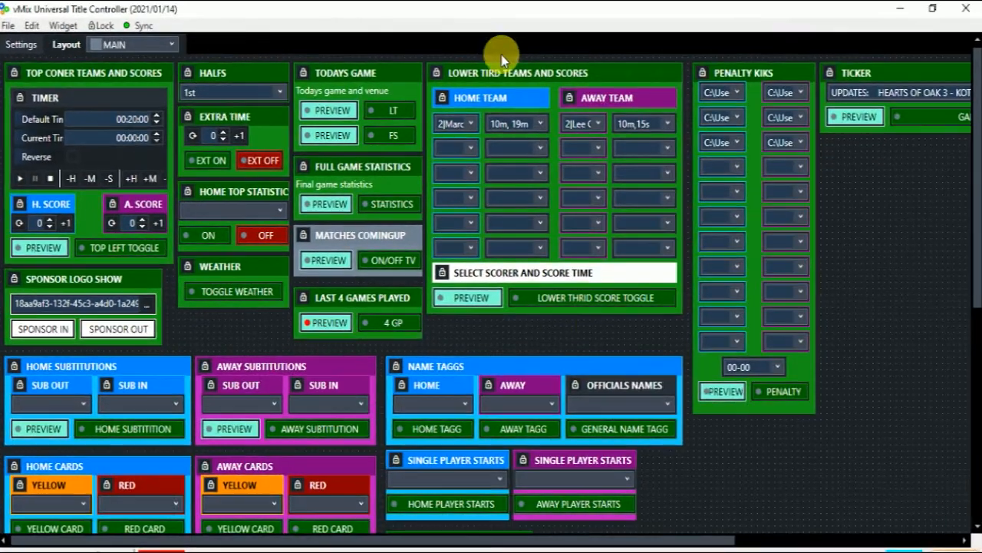
scroll(543, 346, "down", 3)
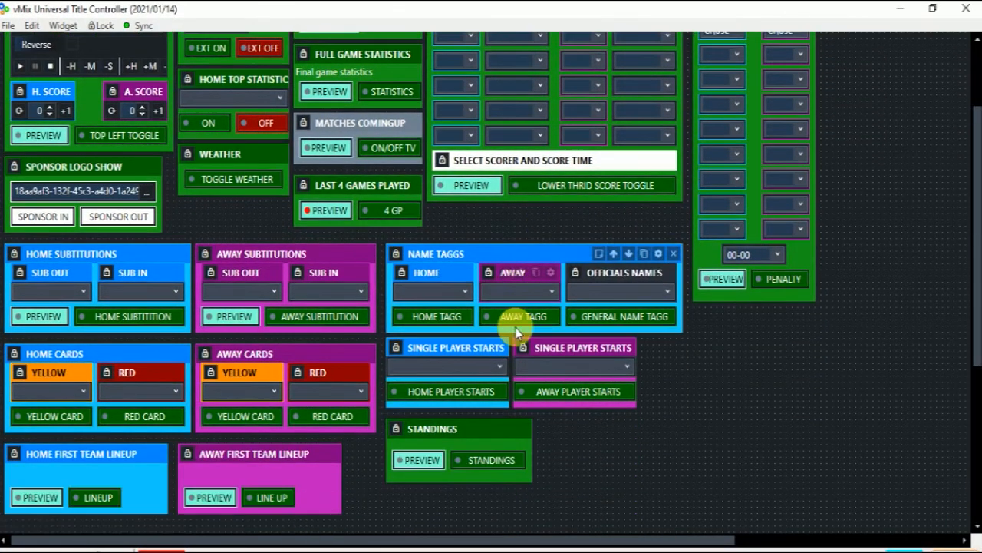
scroll(515, 327, "up", 3)
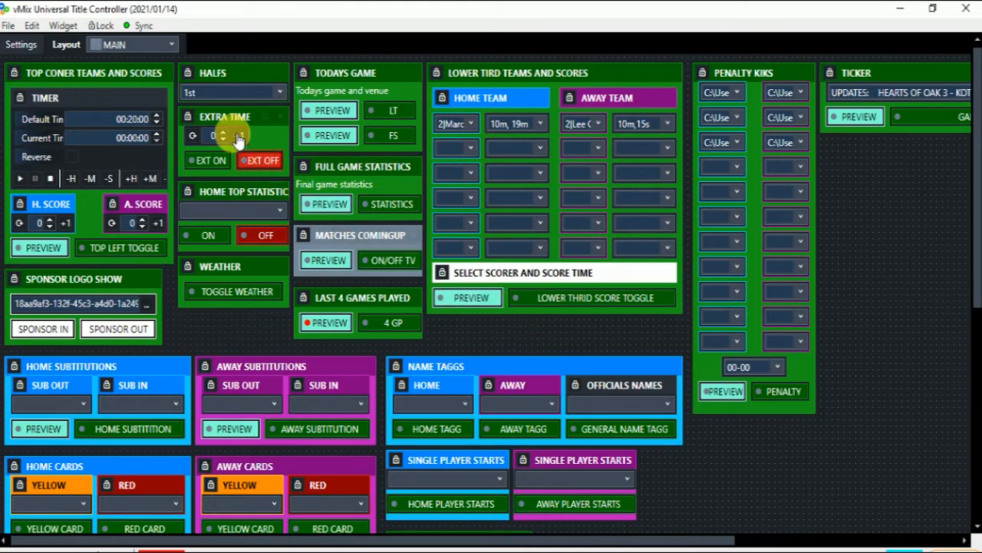
Step: Show the DATA layout and examine its text file, squad, officials, game statistics and player info data widgets
left_click(169, 45)
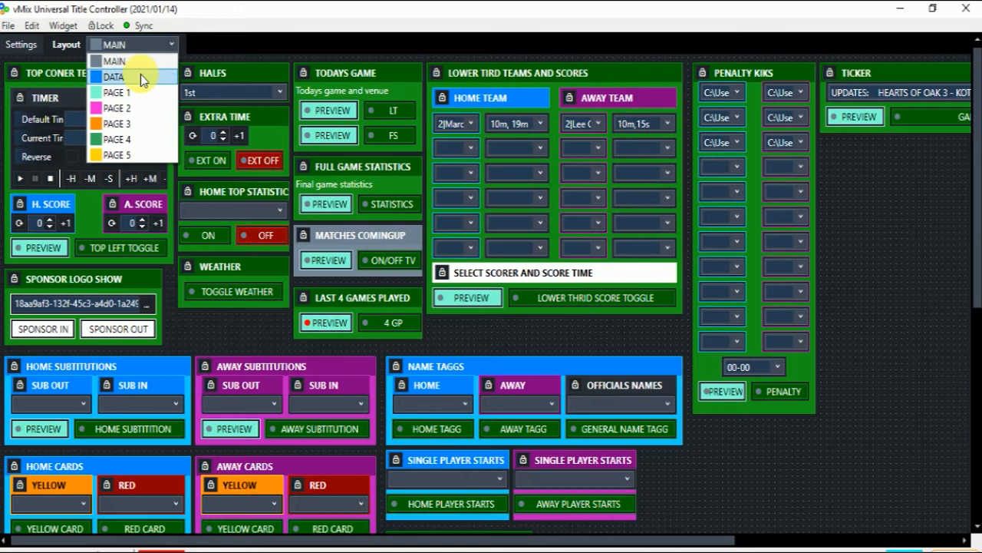
left_click(115, 76)
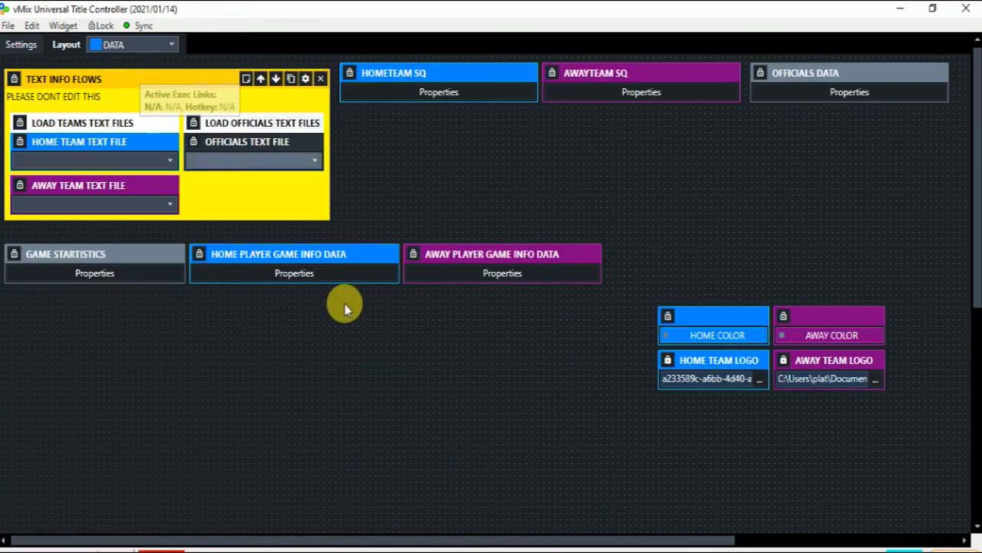
mouse_move(404, 77)
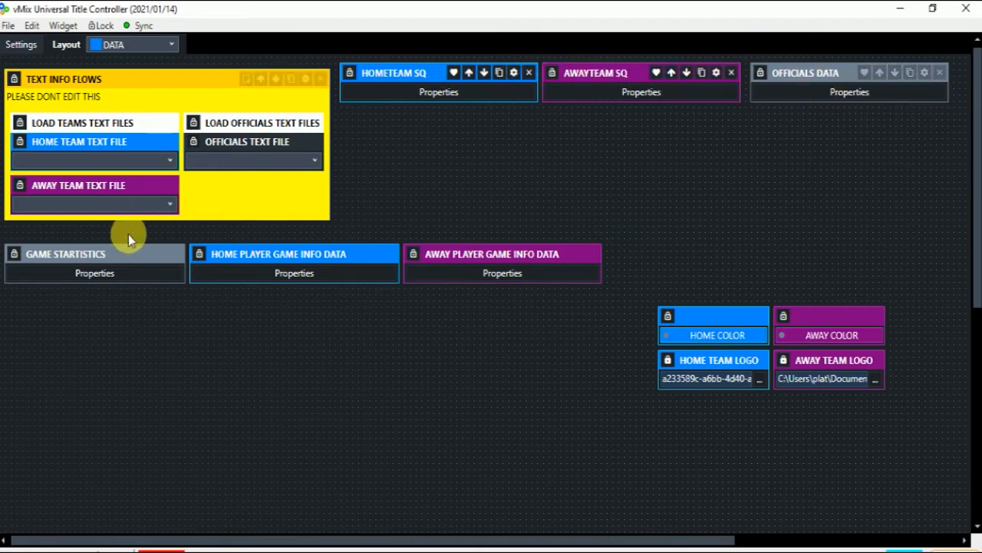
mouse_move(97, 254)
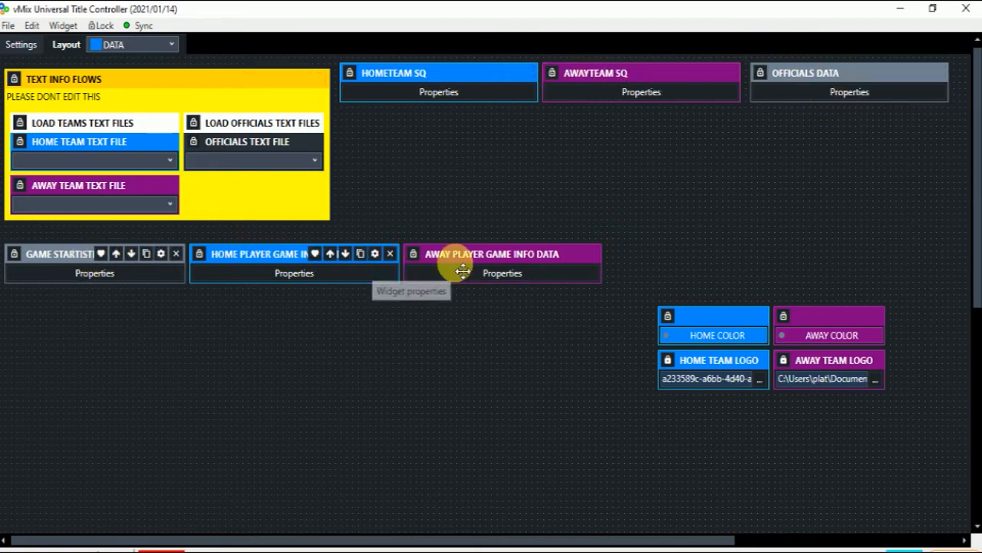
mouse_move(439, 76)
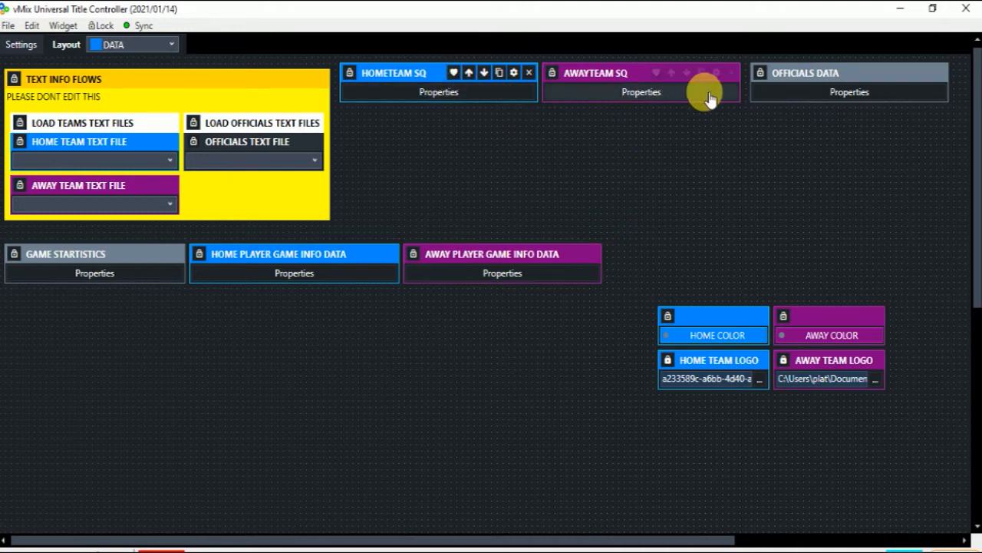
mouse_move(896, 93)
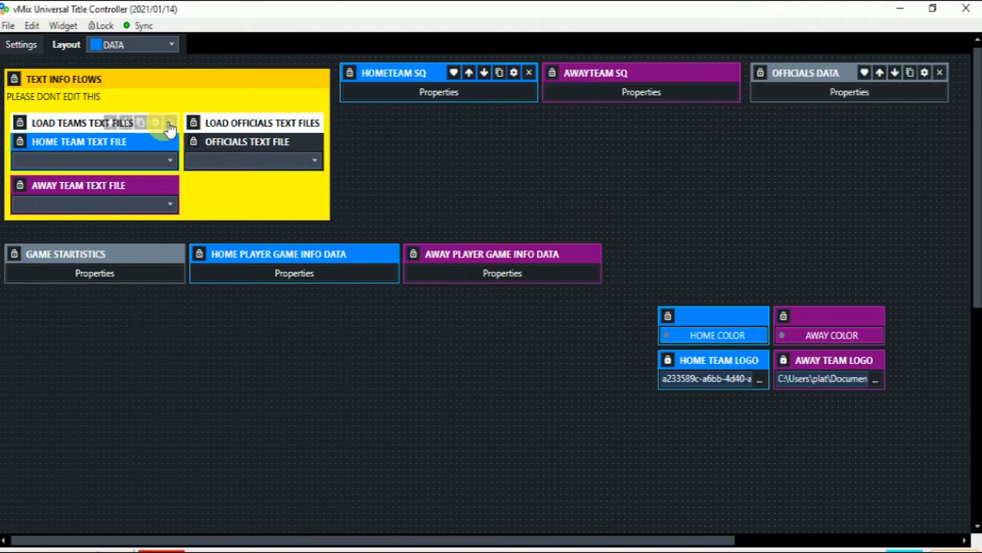
Step: Return to the MAIN layout, restore the controller to a smaller window over vMix, and toggle on the top left score graphic
left_click(144, 46)
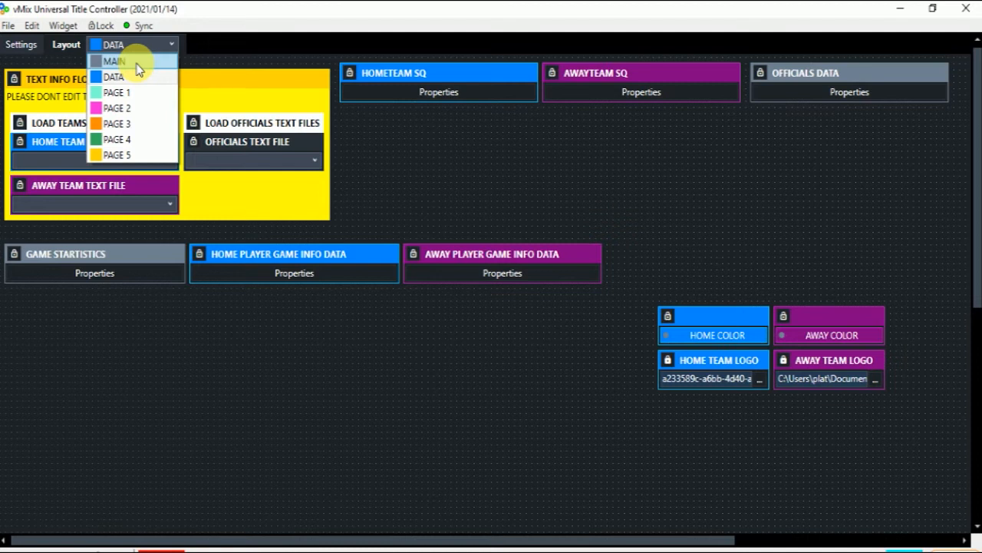
left_click(114, 61)
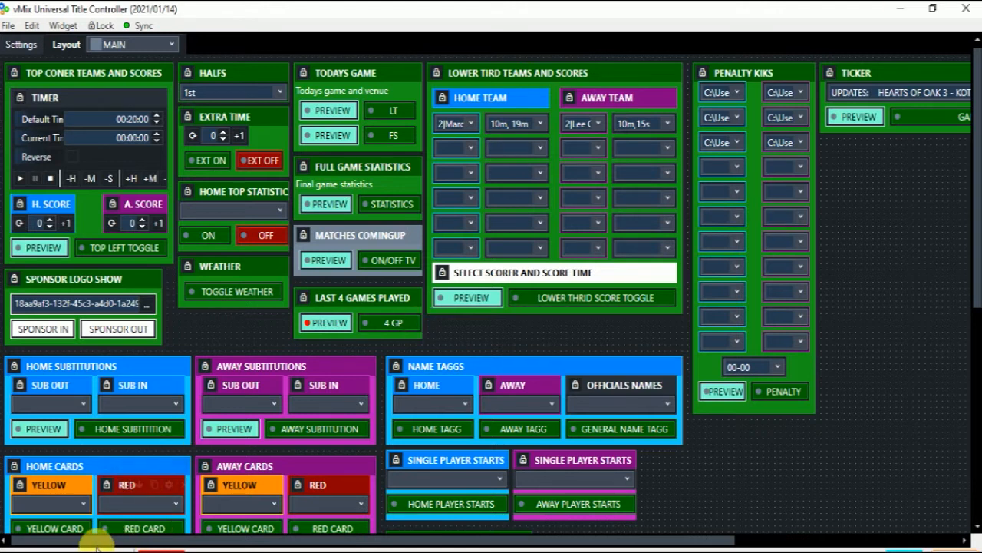
left_click(932, 15)
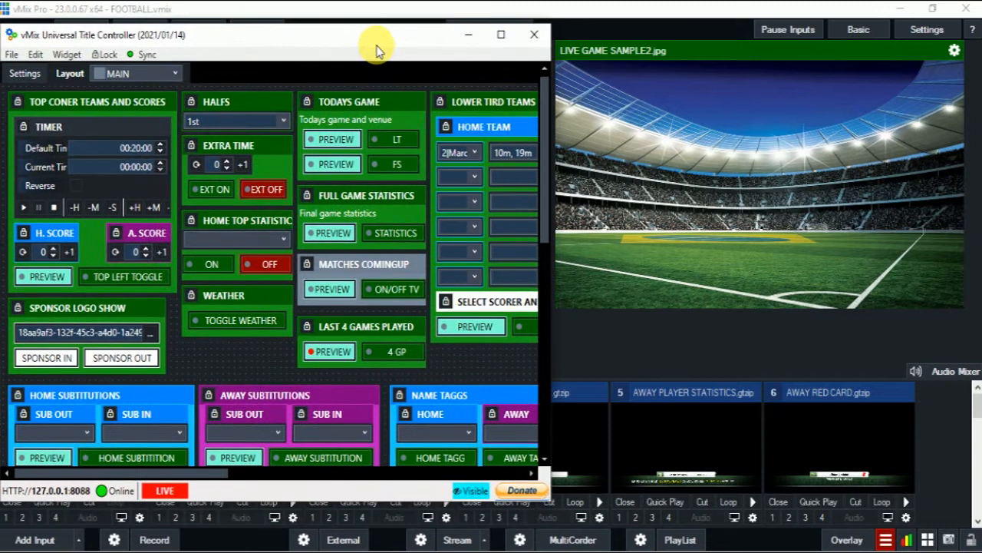
left_click(141, 278)
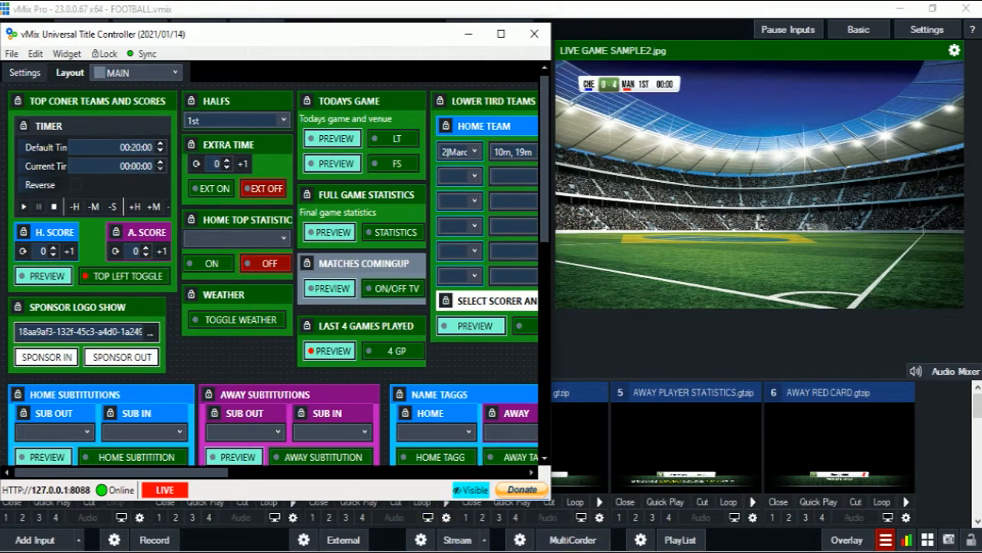
Step: Switch to File Explorer and open GAME DATA.xlsx from the TEAMS DATA folder of NEW FOOTBALL GRAPHICS in Excel
mouse_move(405, 551)
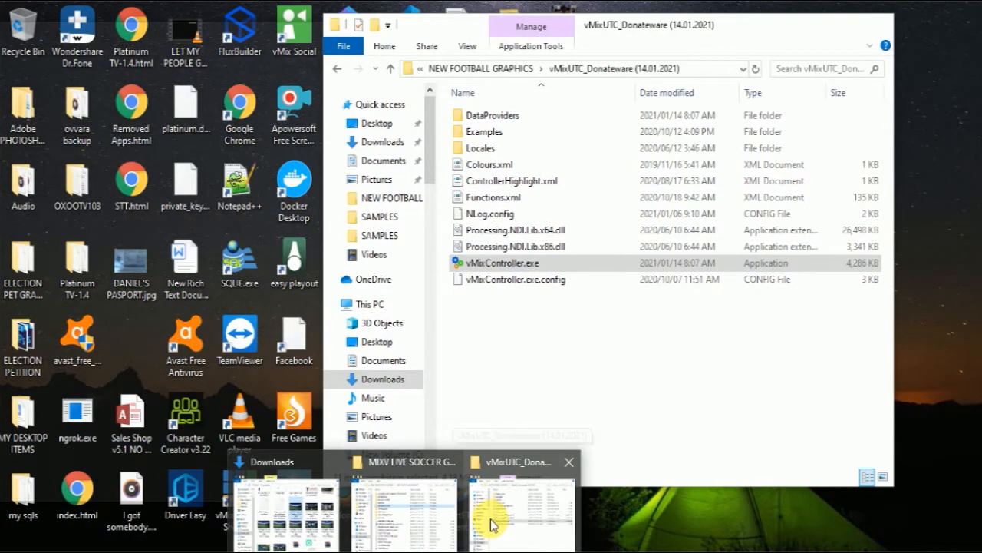
left_click(497, 512)
left_click(564, 353)
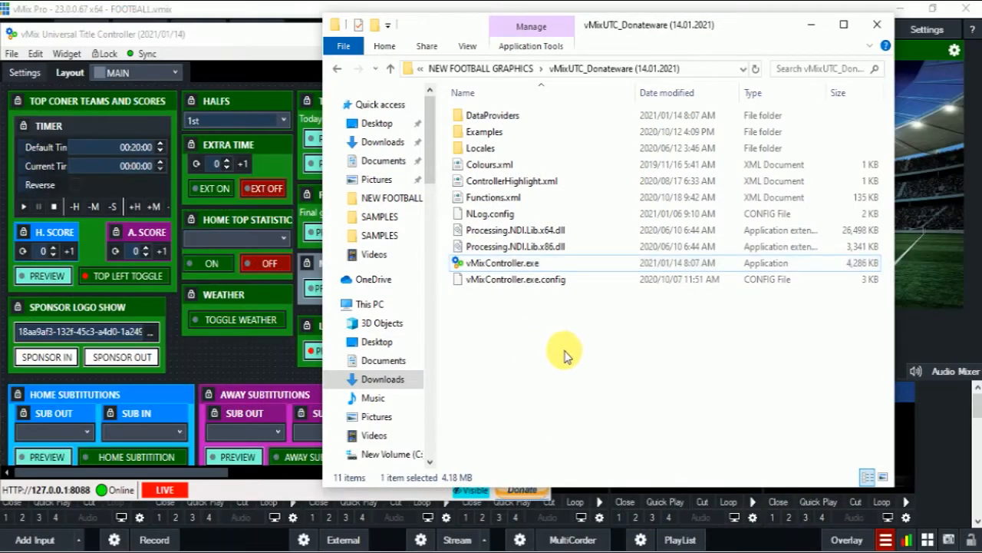
key("alt+Left")
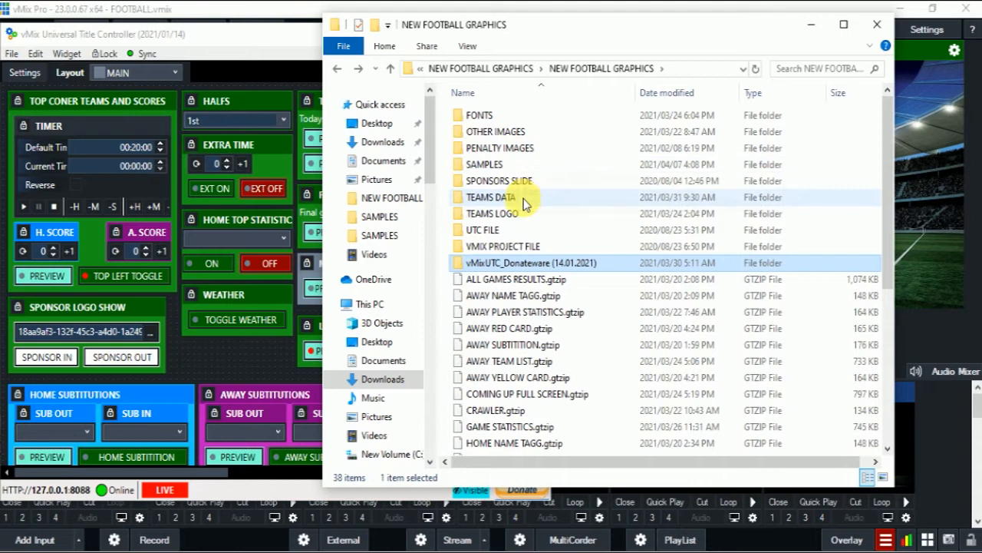
left_click(501, 203)
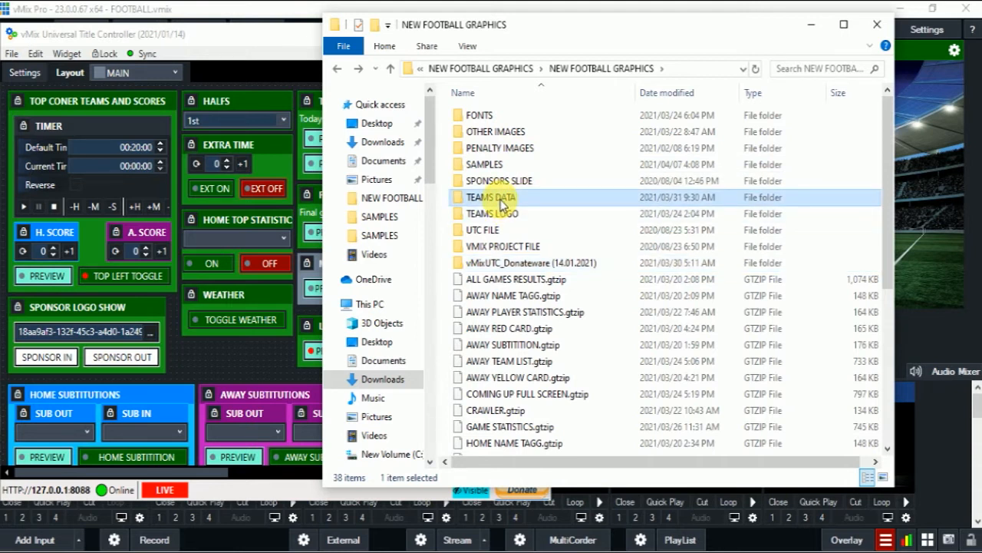
double_click(501, 201)
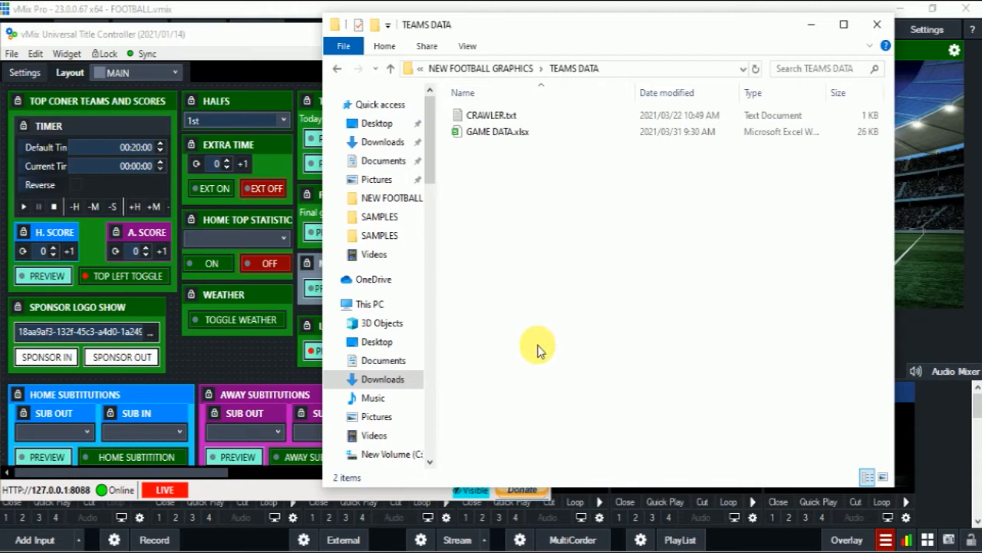
left_click(497, 140)
left_click(496, 140)
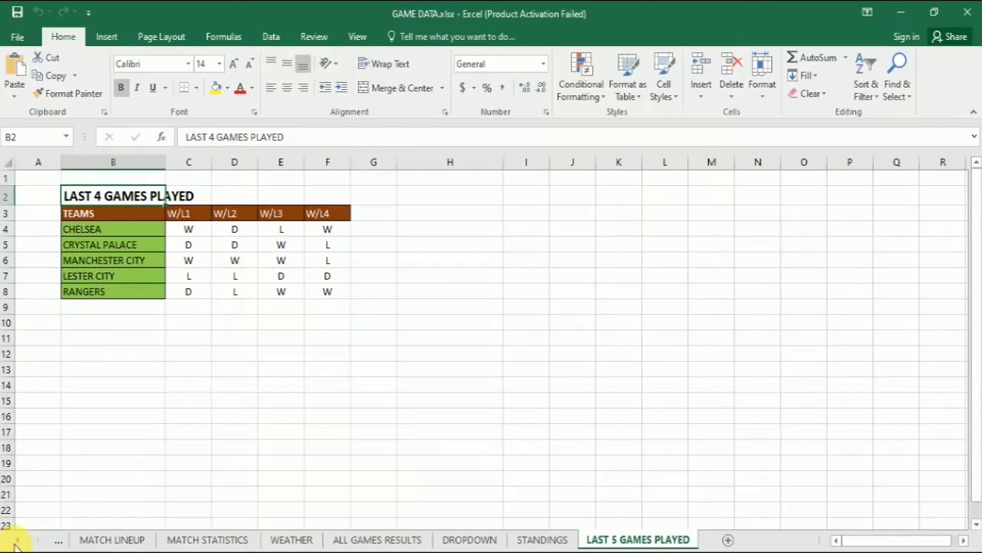
Step: Go to the HOME TEAM SQUAD sheet and examine the player numbers, names, positions and the coach row
left_click(17, 540)
left_click(17, 539)
left_click(17, 541)
left_click(112, 541)
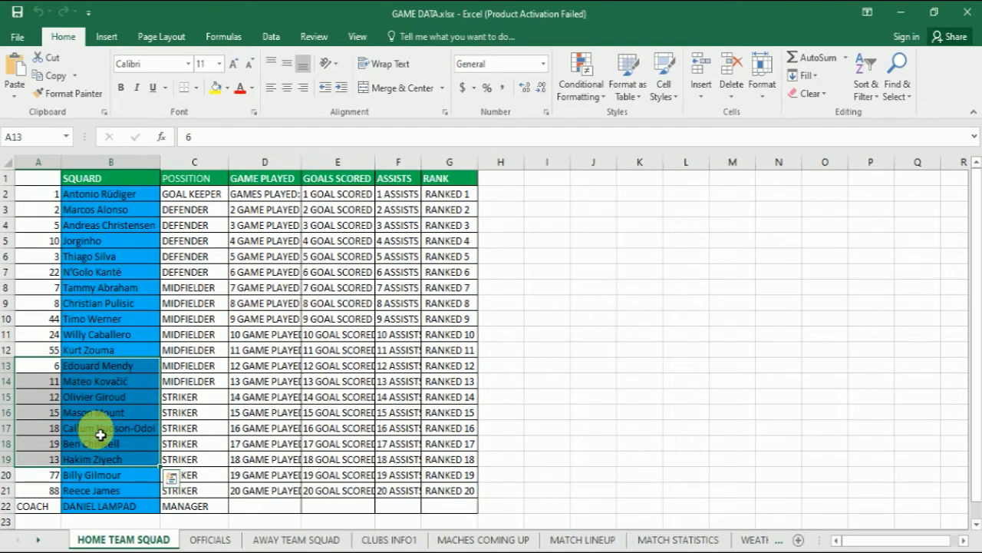
left_click(100, 435)
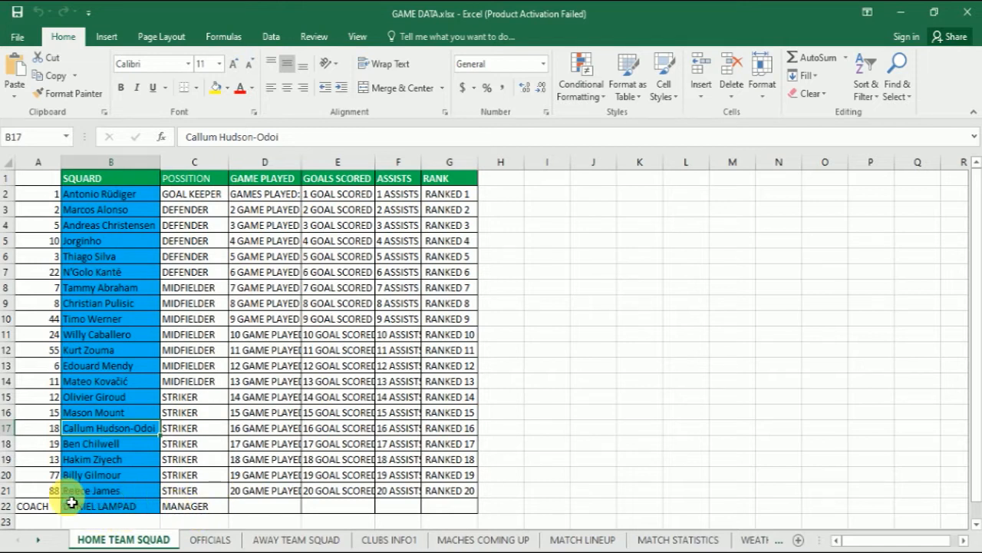
left_click(183, 510)
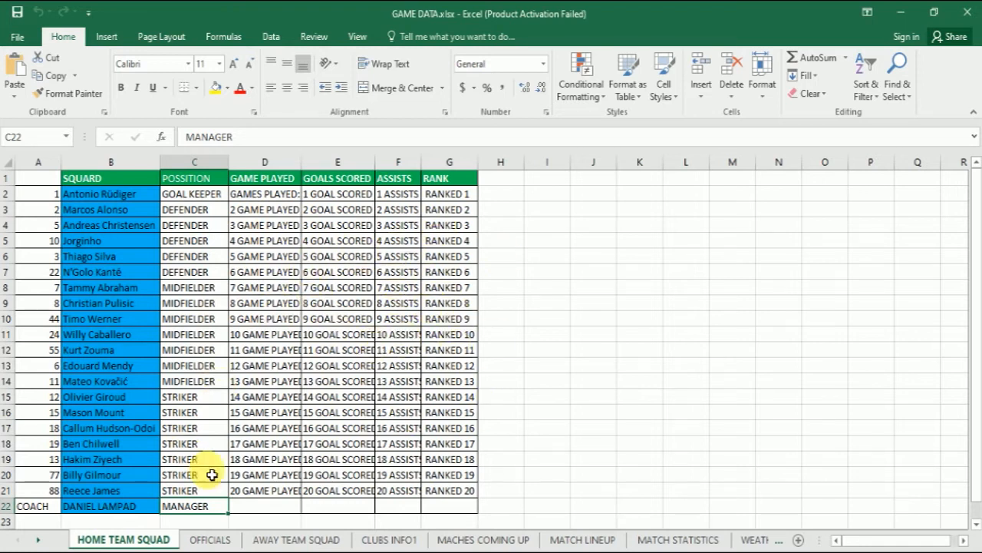
Step: Show the OFFICIALS sheet and examine the official roles, their names and the empty rows below
left_click(201, 541)
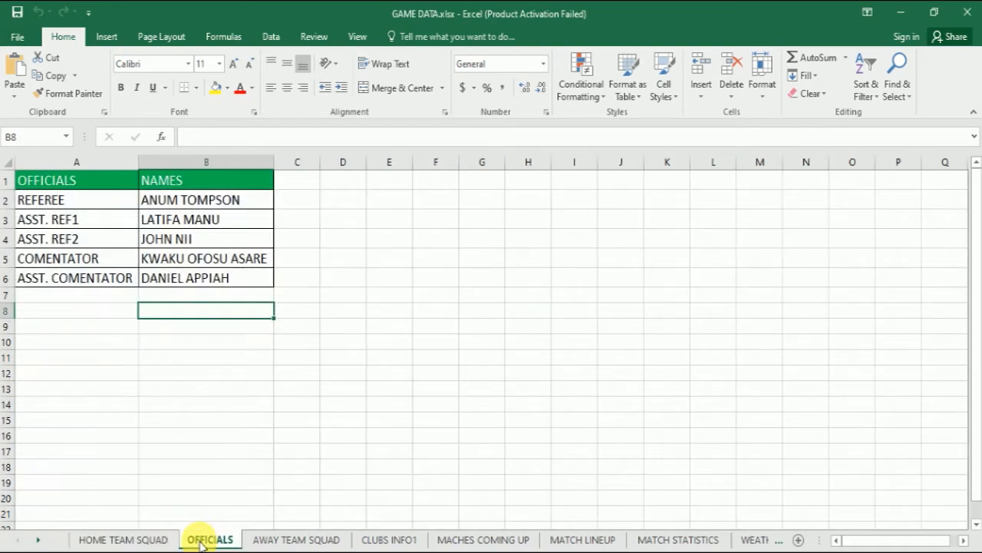
left_click(52, 206)
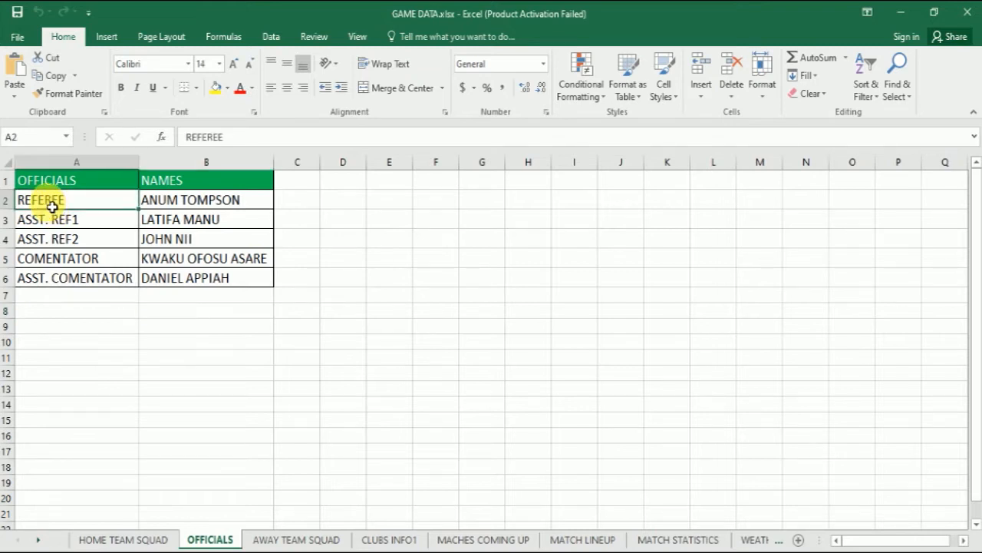
left_click(154, 201)
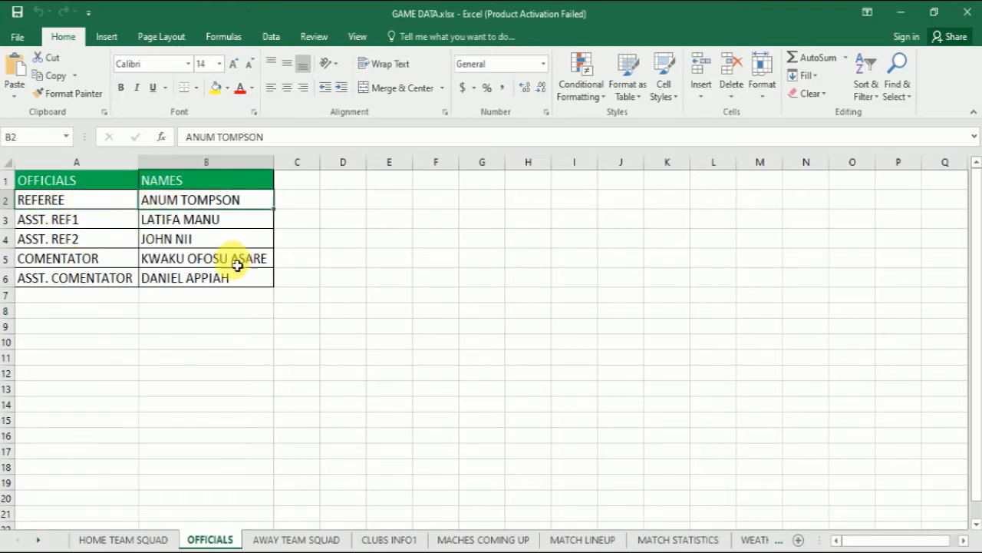
left_click(163, 296)
left_click(164, 313)
left_click(171, 342)
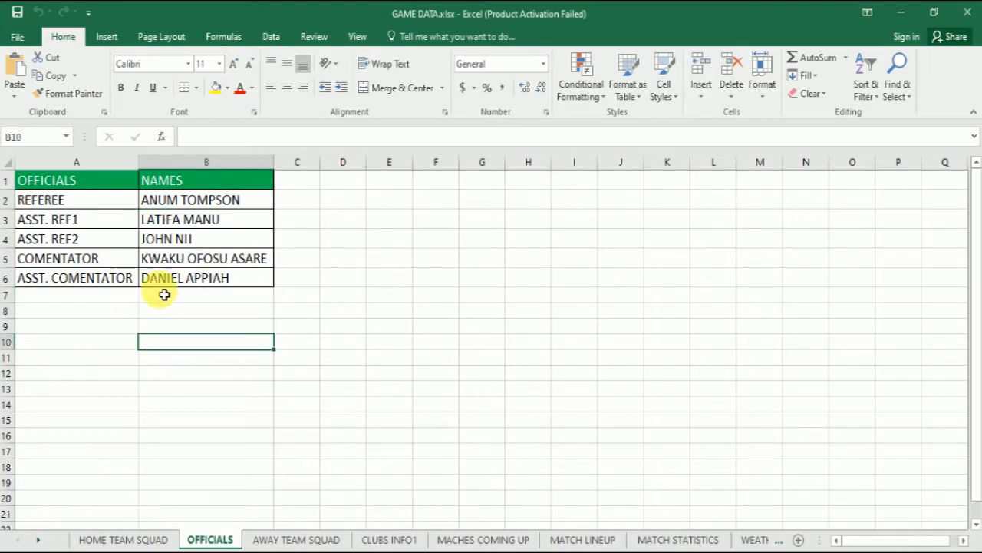
Step: Compare the AWAY TEAM SQUAD sheet with the HOME TEAM SQUAD sheet, examining the away players from the header row to the coach
left_click(278, 541)
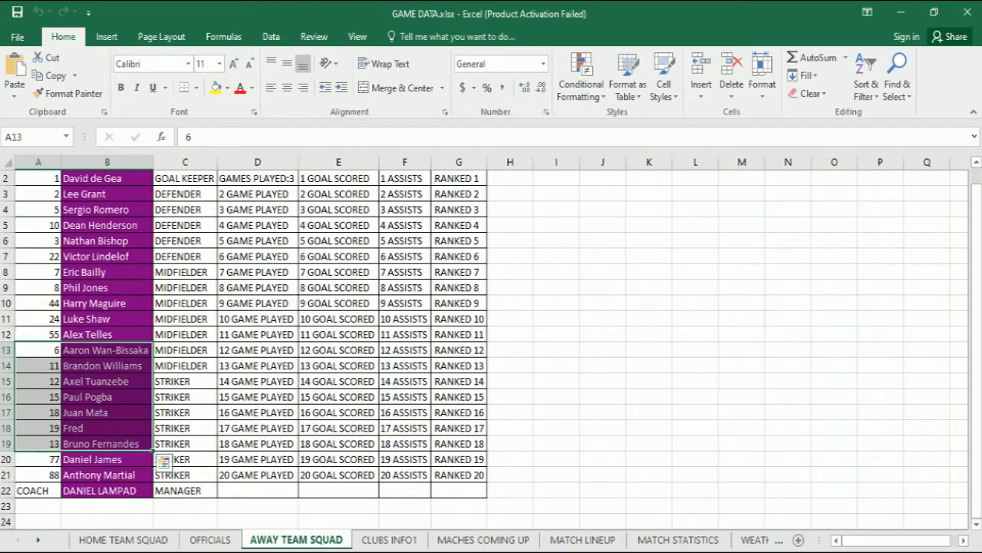
left_click(119, 541)
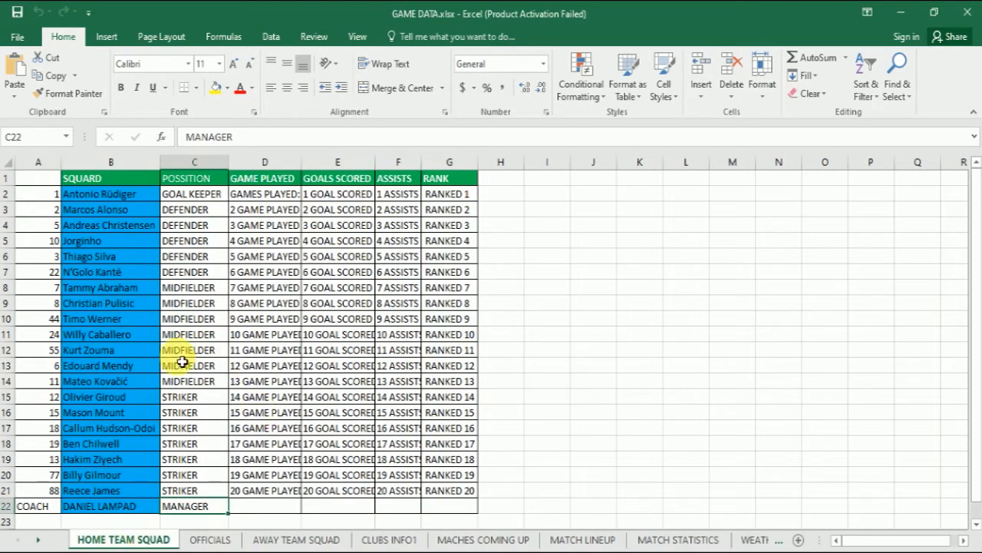
left_click(296, 539)
scroll(102, 202, "up", 1)
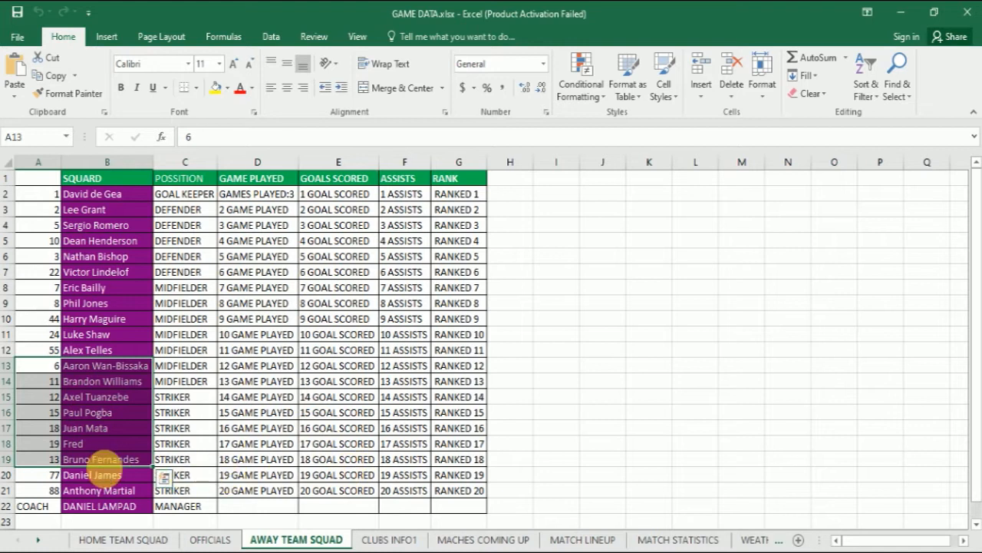
Step: On the CLUBS INFO1 sheet, widen column H to fit the tournament name in H1
left_click(394, 540)
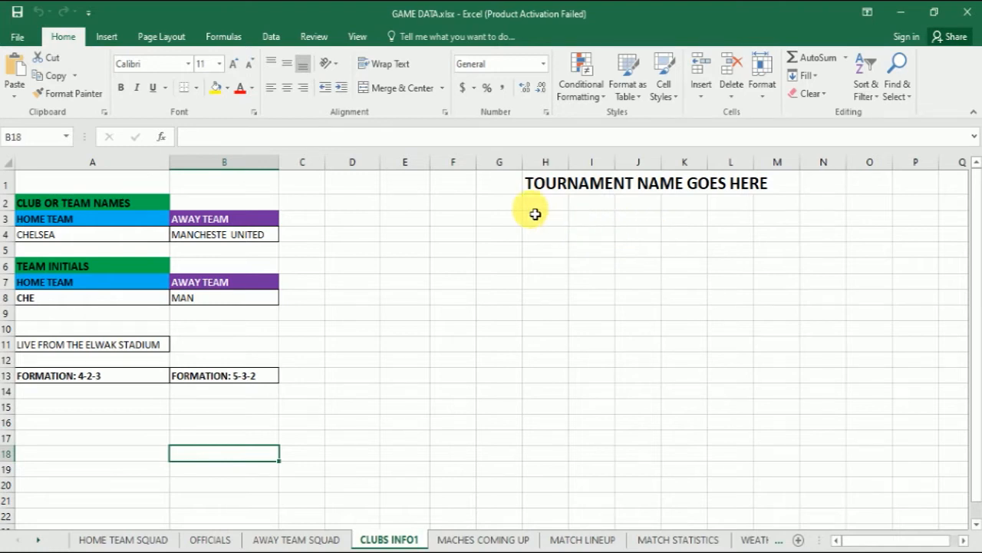
left_click(567, 190)
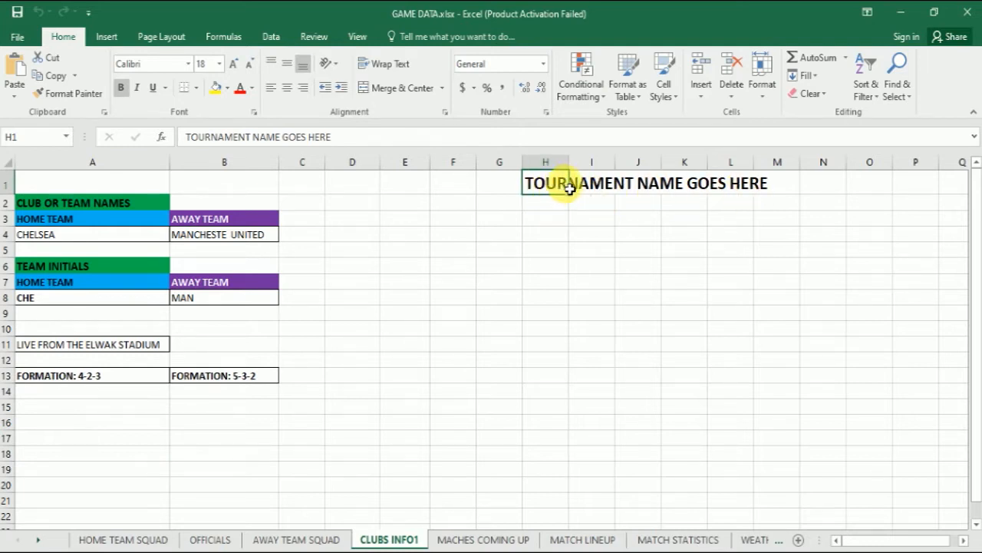
double_click(575, 168)
left_click(567, 162)
left_click(639, 189)
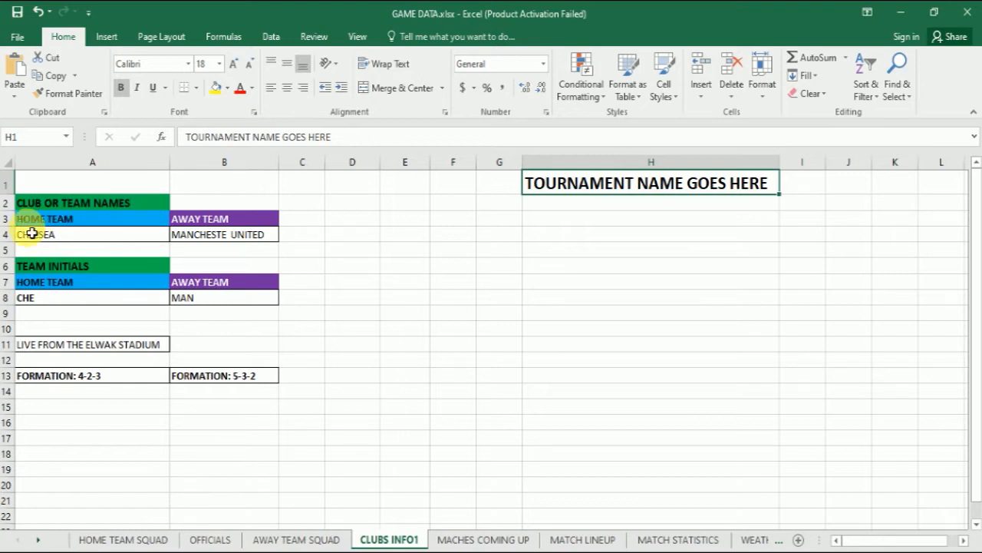
Step: Examine the home team name and initials cells and compare the initials with the score graphic in vMix before returning to Excel
left_click(85, 222)
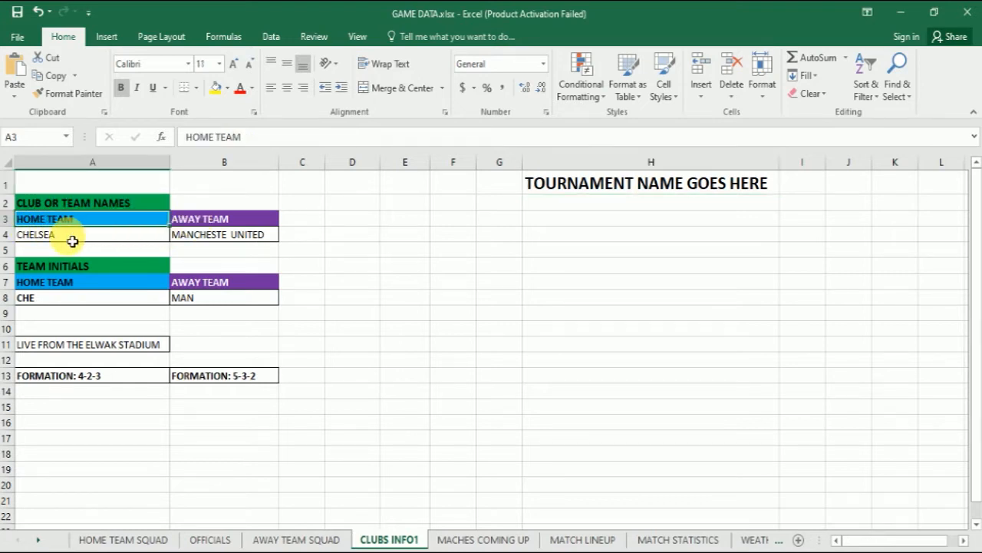
left_click(72, 240)
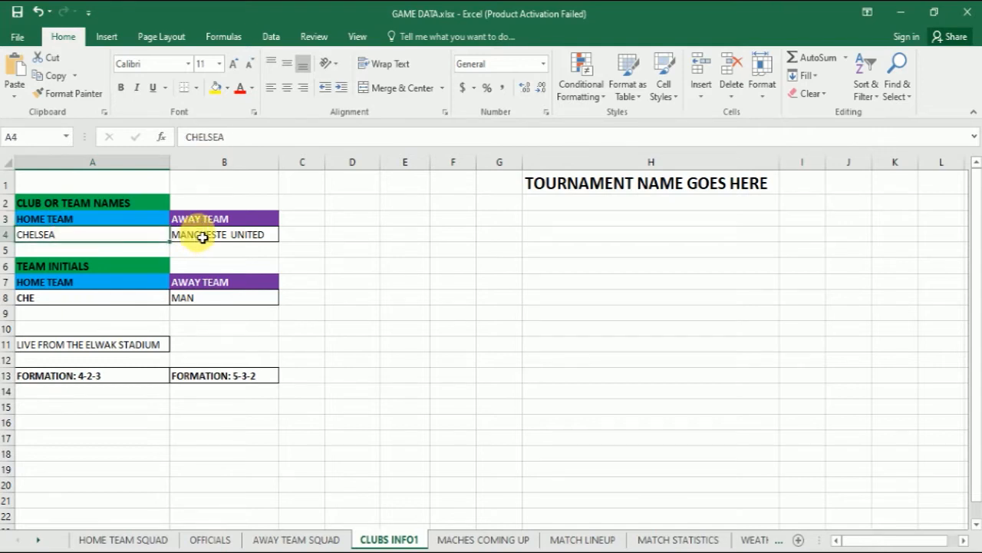
left_click(50, 306)
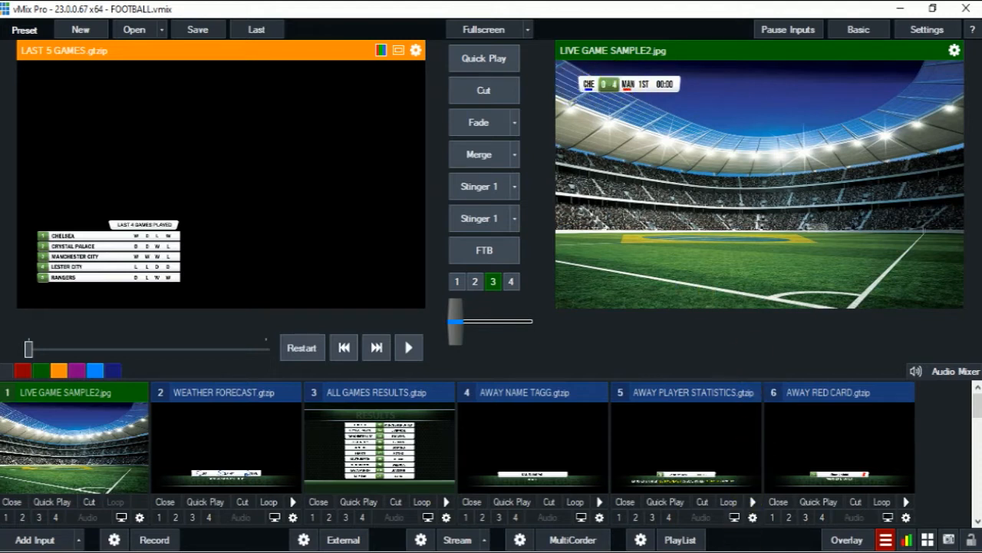
mouse_move(759, 550)
left_click(759, 510)
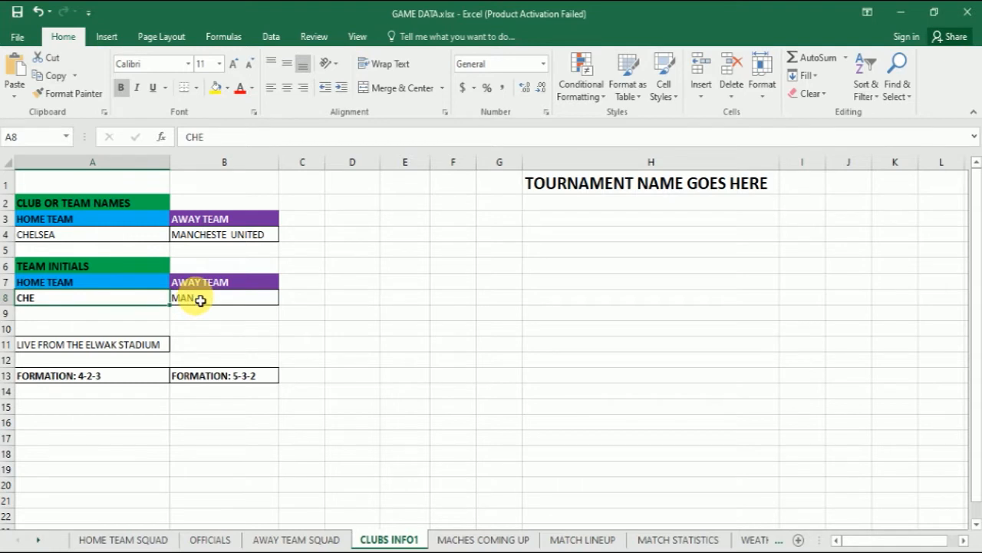
Step: Examine the live venue text in A11 and the home and away formations in row 13
left_click(31, 349)
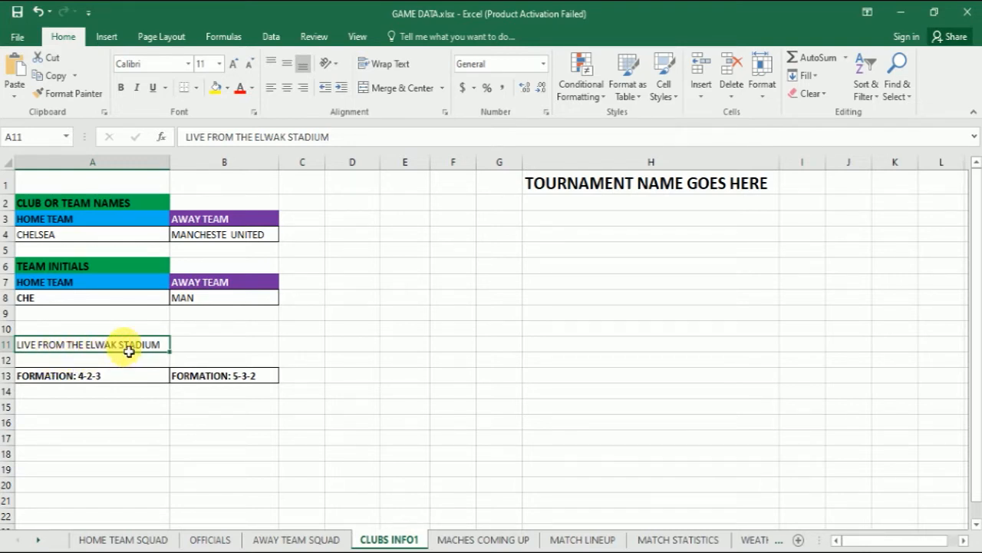
left_click(94, 383)
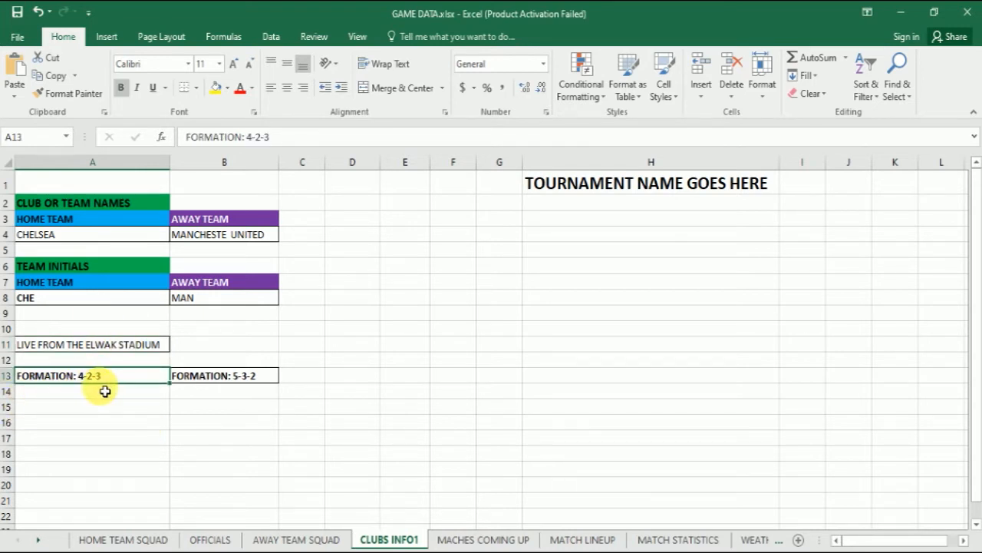
left_click(202, 381)
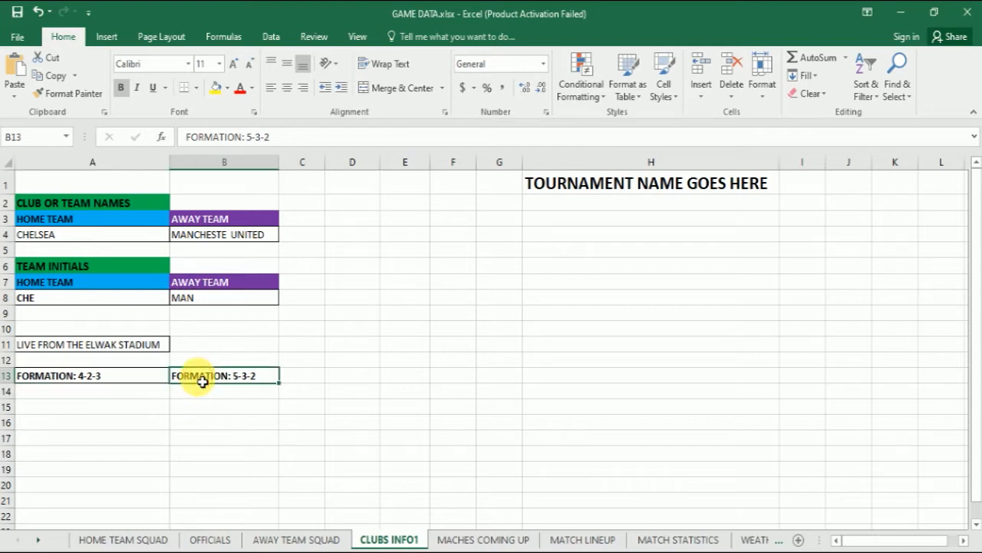
Step: Show the MACHES COMING UP sheet and examine its title and the image path choices offered in D3, D4 and D6
left_click(452, 540)
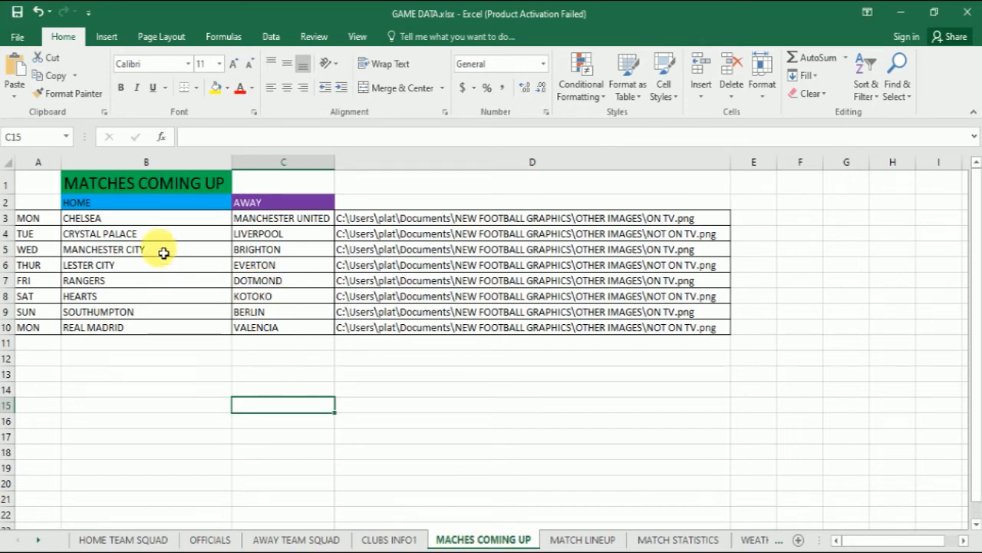
left_click(113, 189)
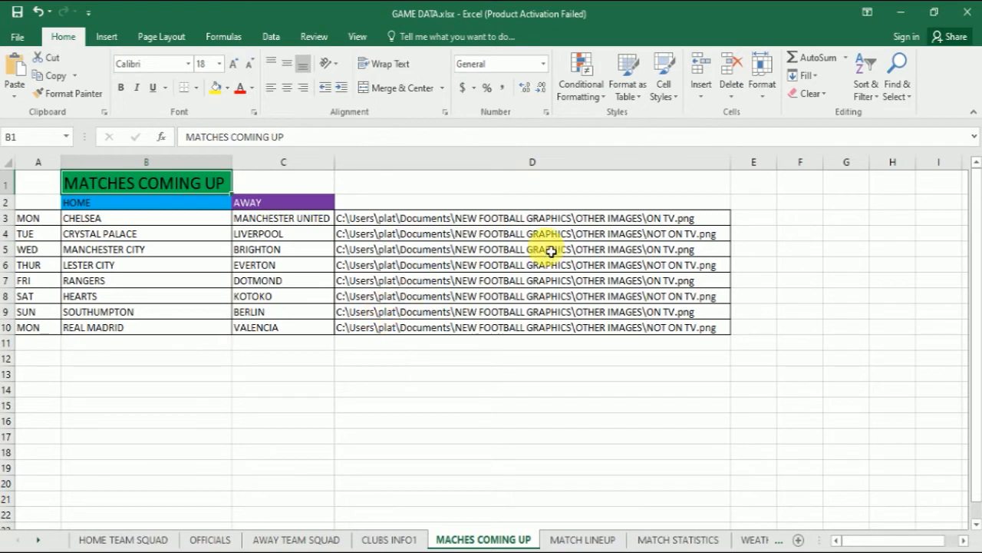
left_click(465, 228)
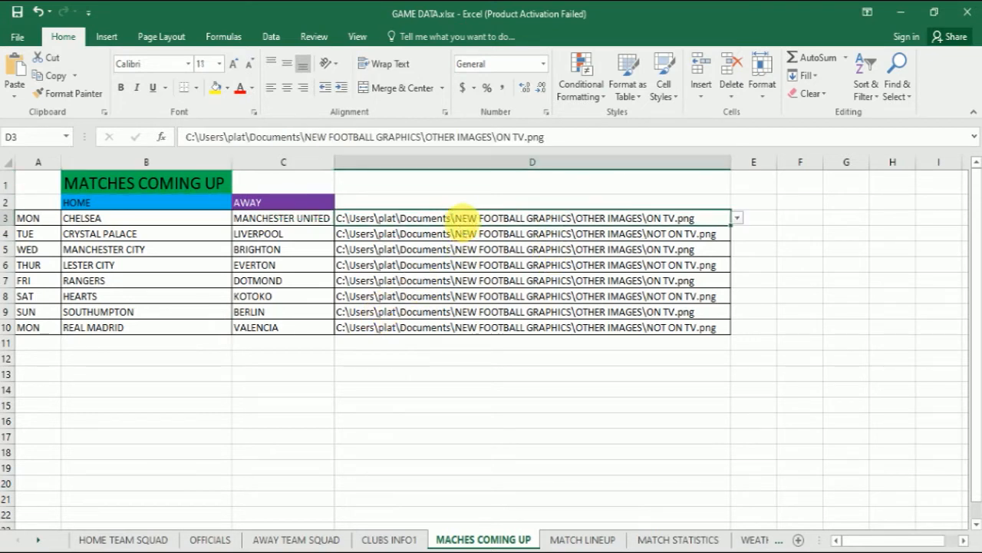
left_click(737, 219)
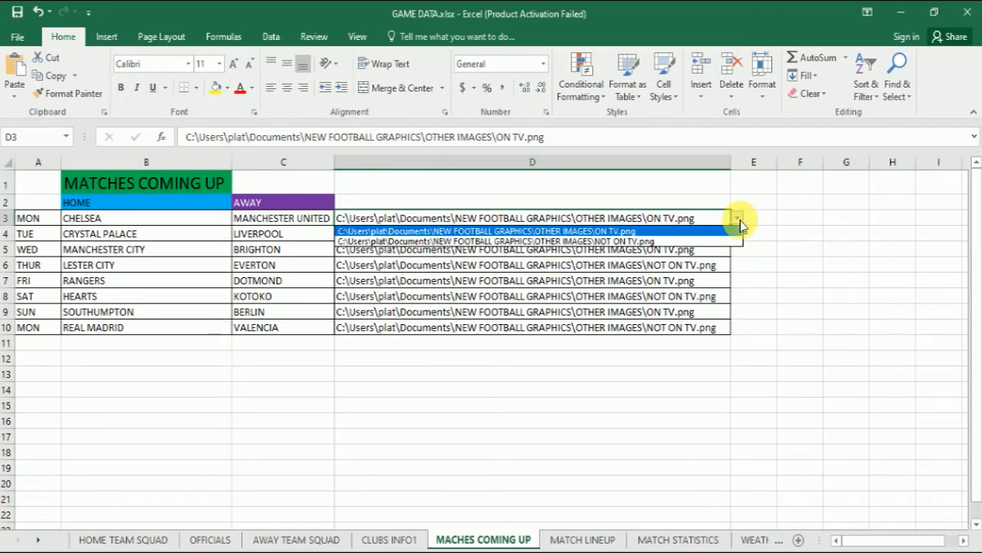
left_click(738, 220)
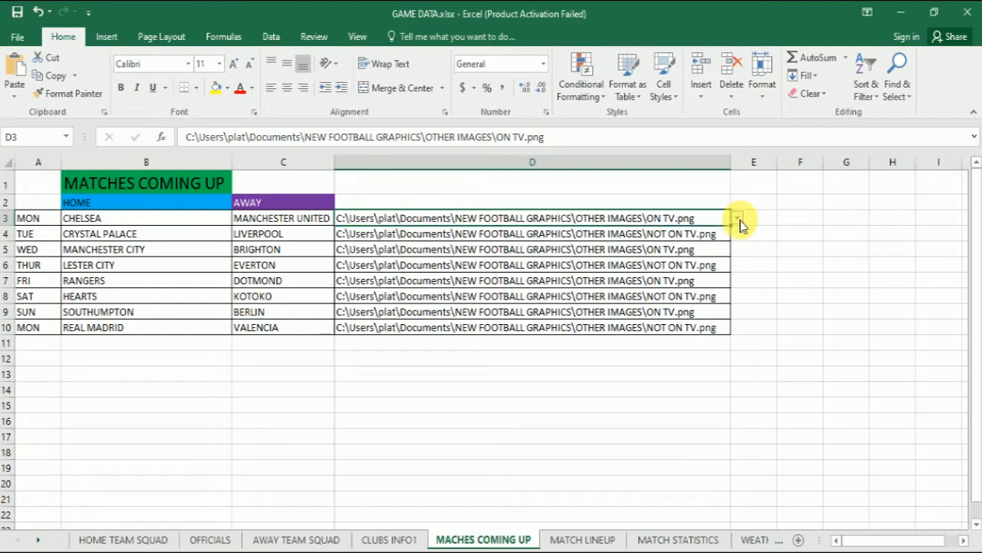
left_click(660, 235)
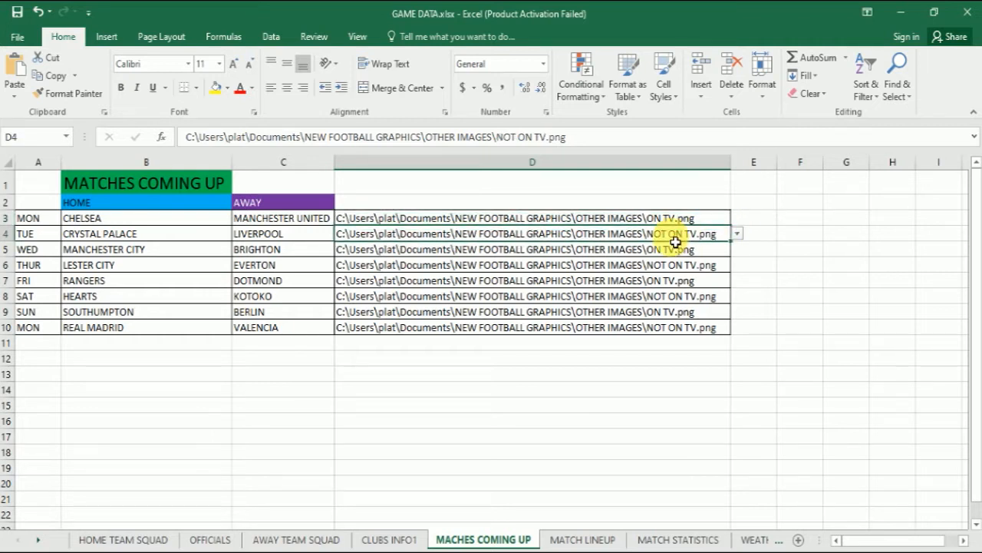
left_click(736, 235)
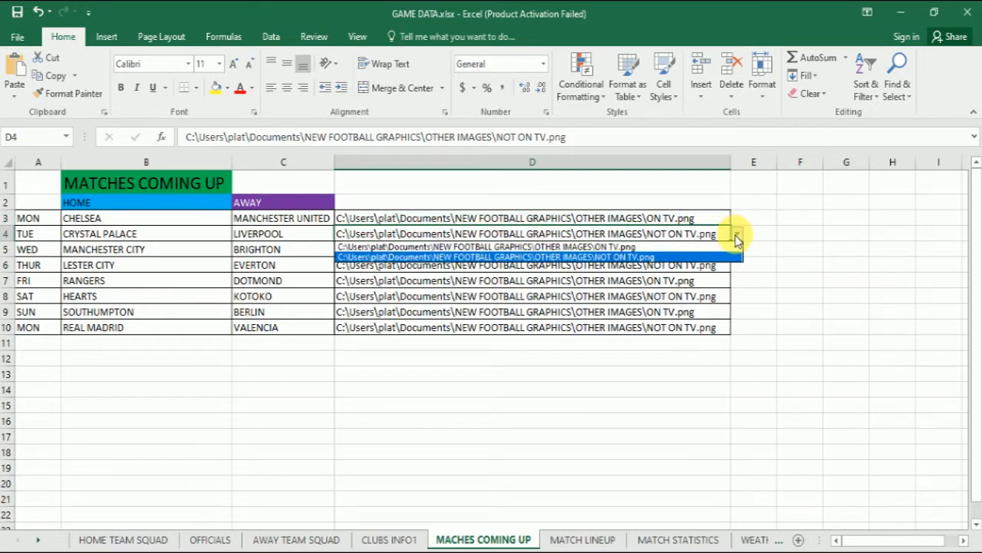
left_click(736, 237)
left_click(681, 265)
left_click(737, 266)
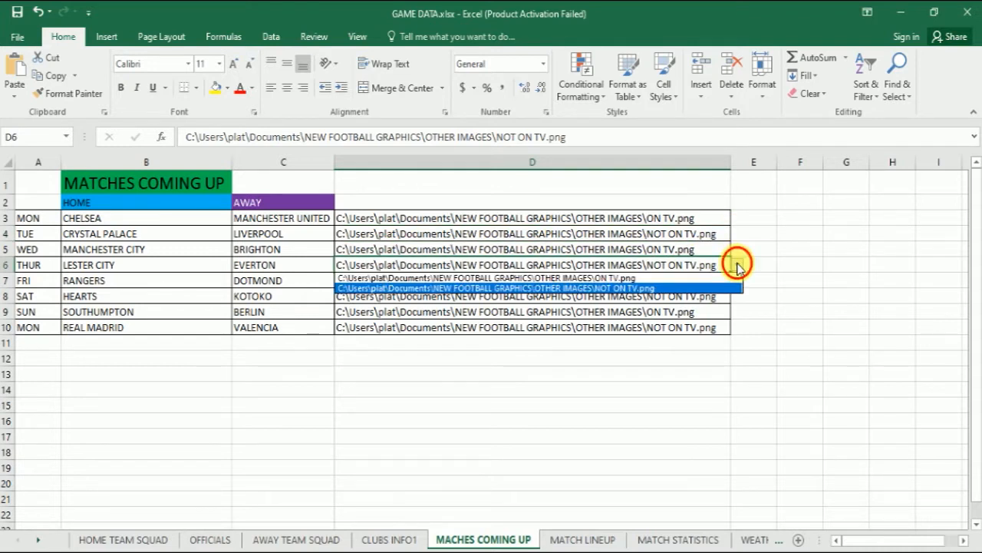
left_click(736, 266)
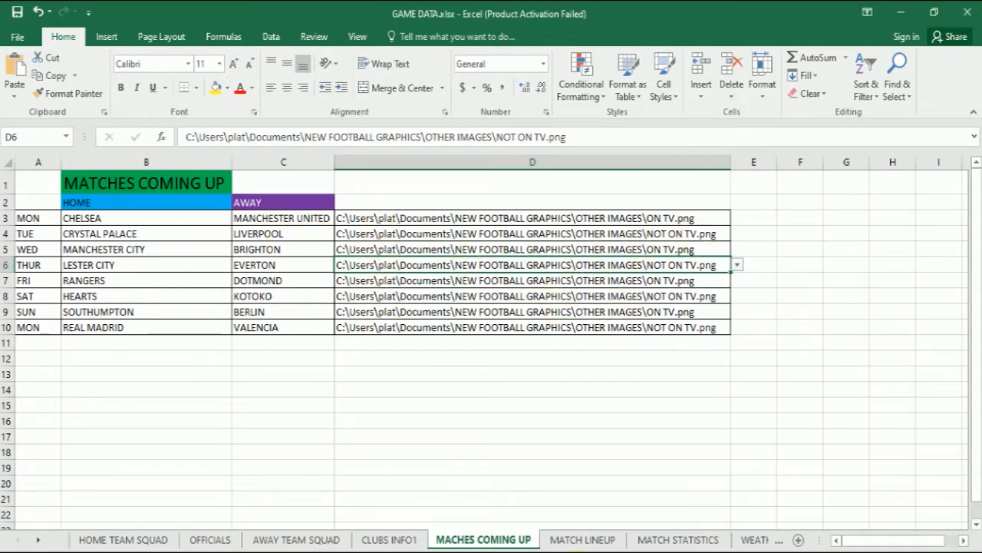
Step: Look over the MATCH LINEUP sheet, and examine both teams' possession percentages in A2 and C2 on the MATCH STATISTICS sheet
left_click(577, 541)
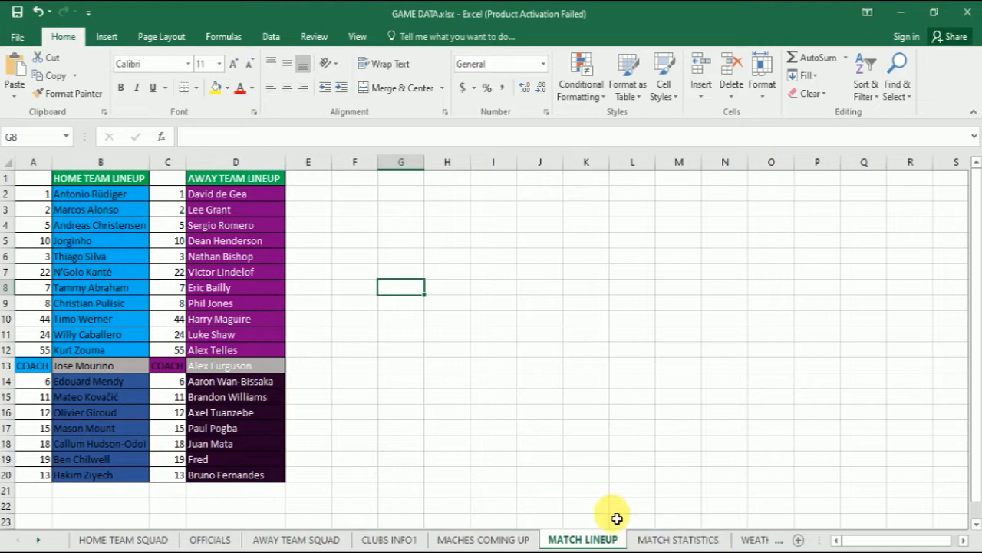
left_click(679, 540)
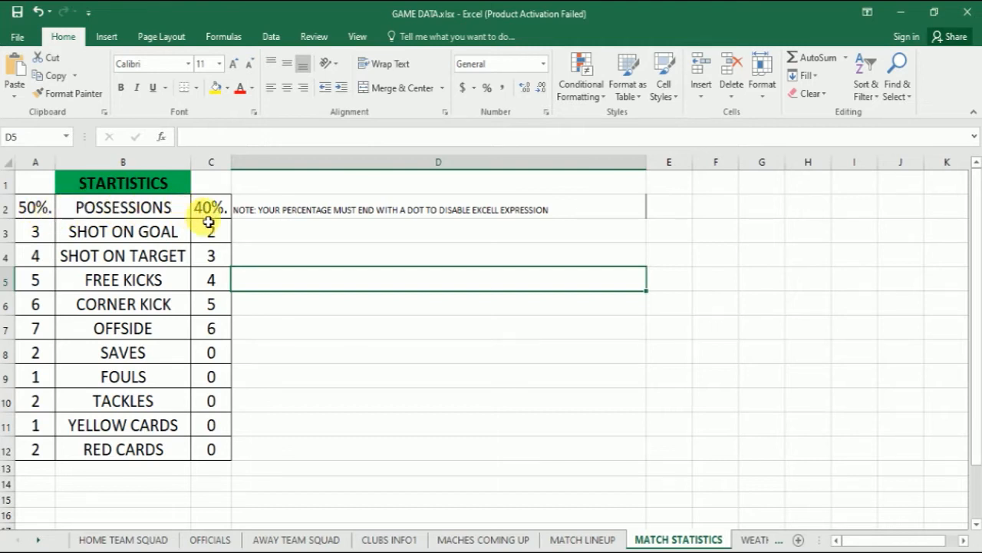
left_click(38, 213)
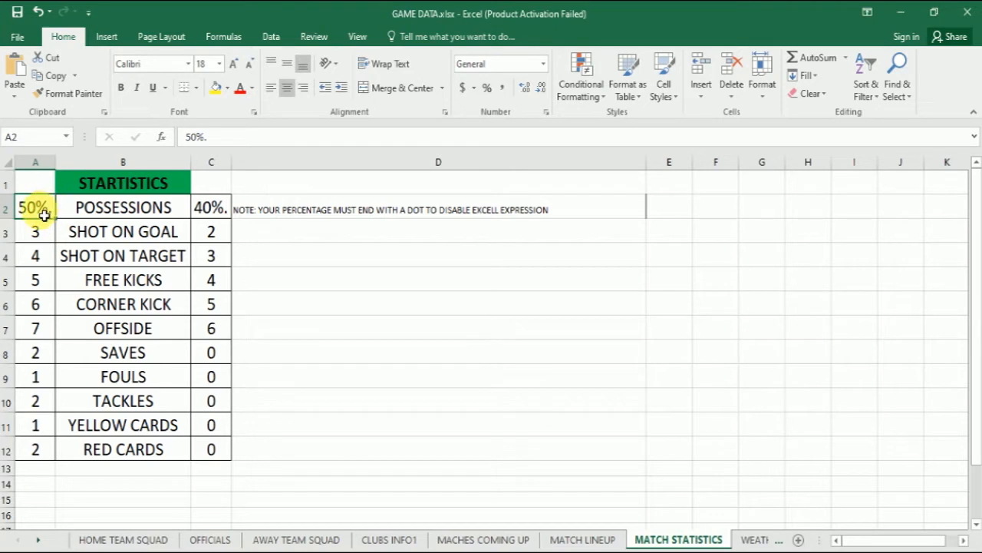
left_click(209, 211)
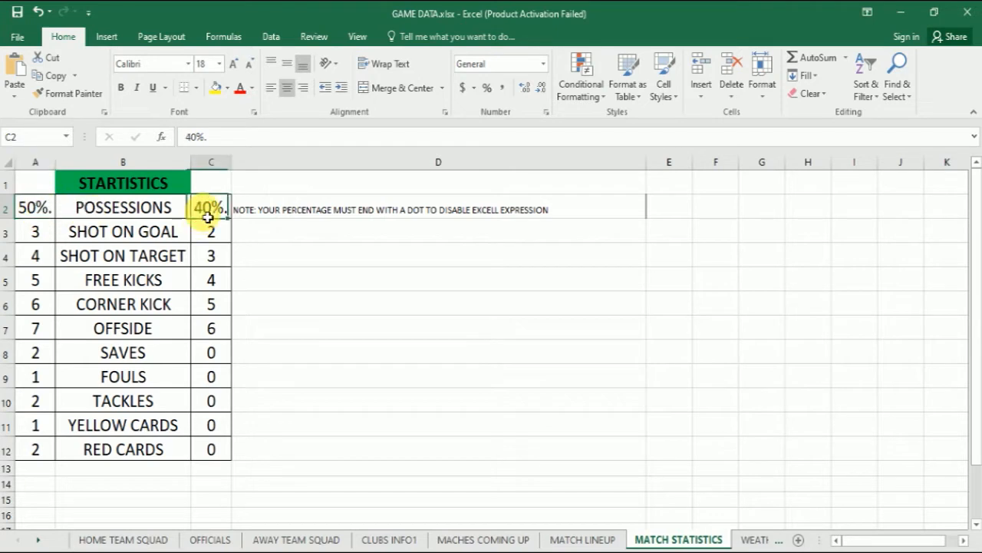
left_click(43, 205)
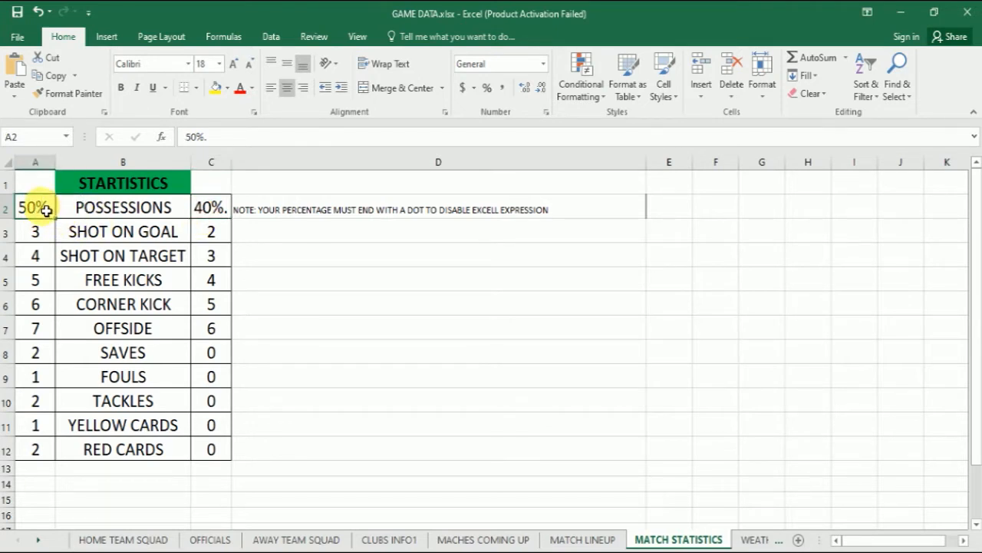
left_click(202, 211)
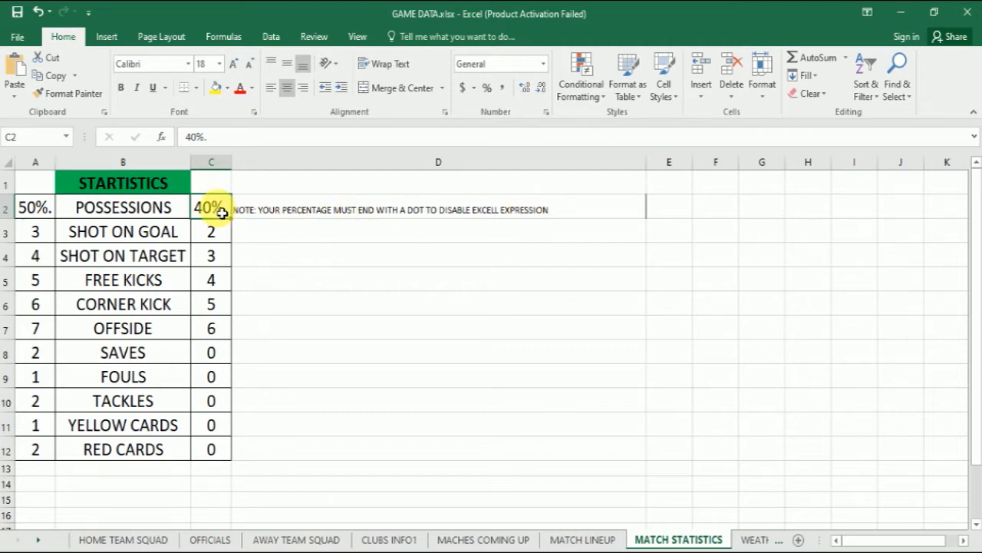
left_click(52, 218)
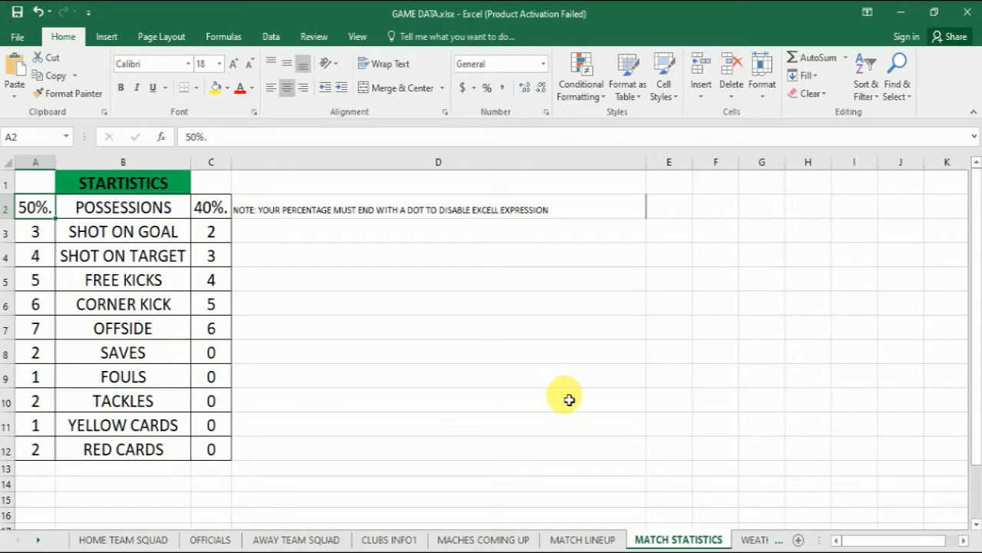
Step: Show the WEATHER sheet, examine its forecast data, and bring the remaining sheet names of the workbook into view
left_click(750, 541)
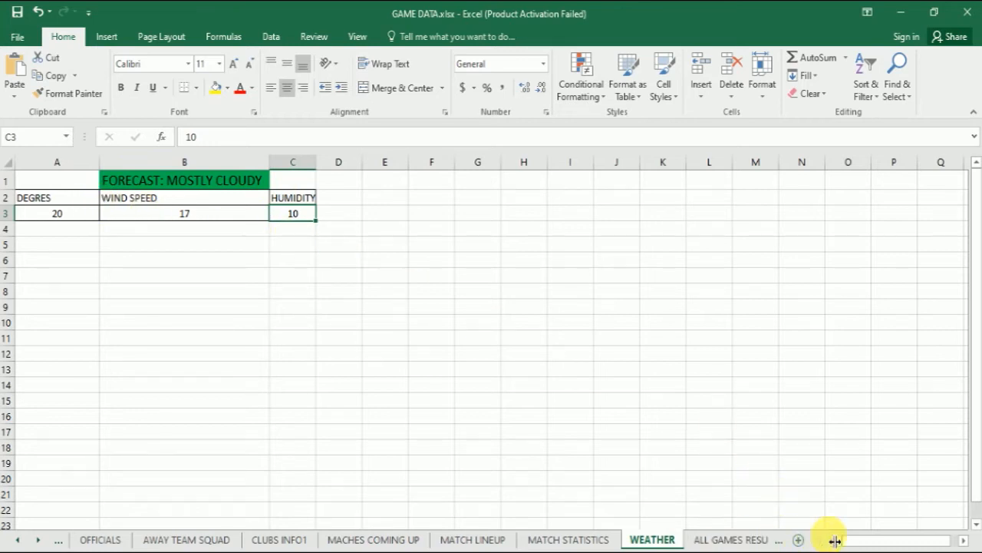
left_click_drag(871, 542, 881, 543)
left_click(37, 541)
left_click(38, 540)
left_click(38, 540)
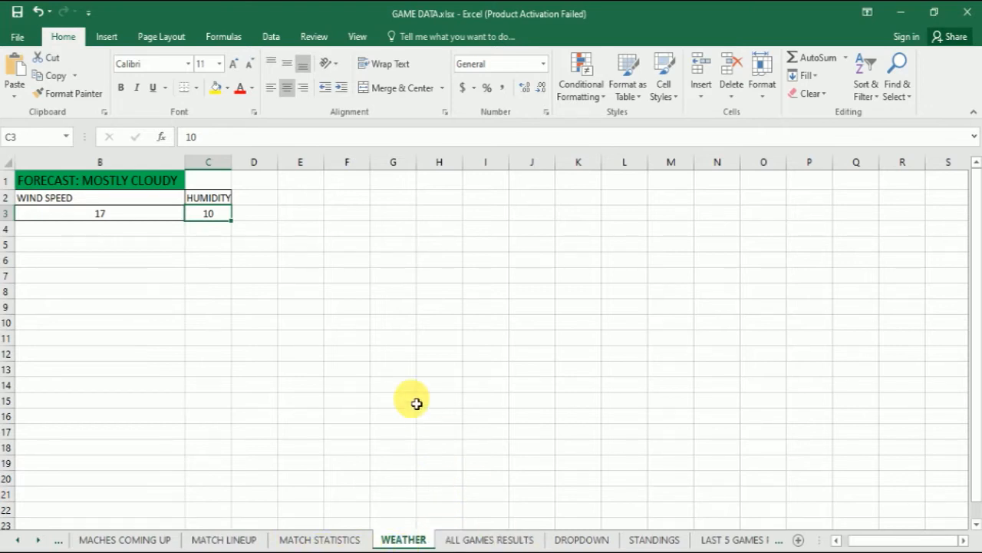
Step: Review the ALL GAMES RESULTS, DROPDOWN and STANDINGS sheets and the final sheet listing each team's last games played
left_click(489, 539)
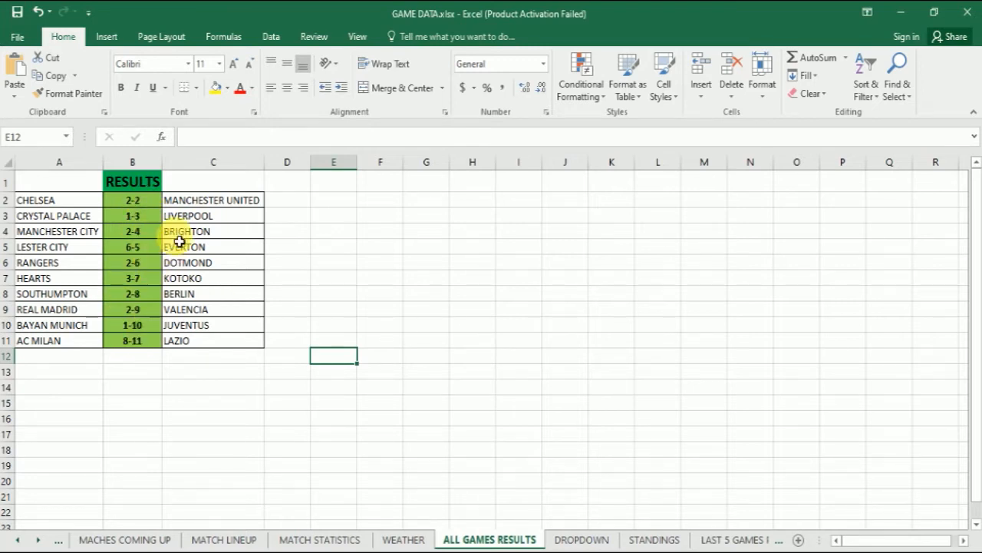
left_click(580, 540)
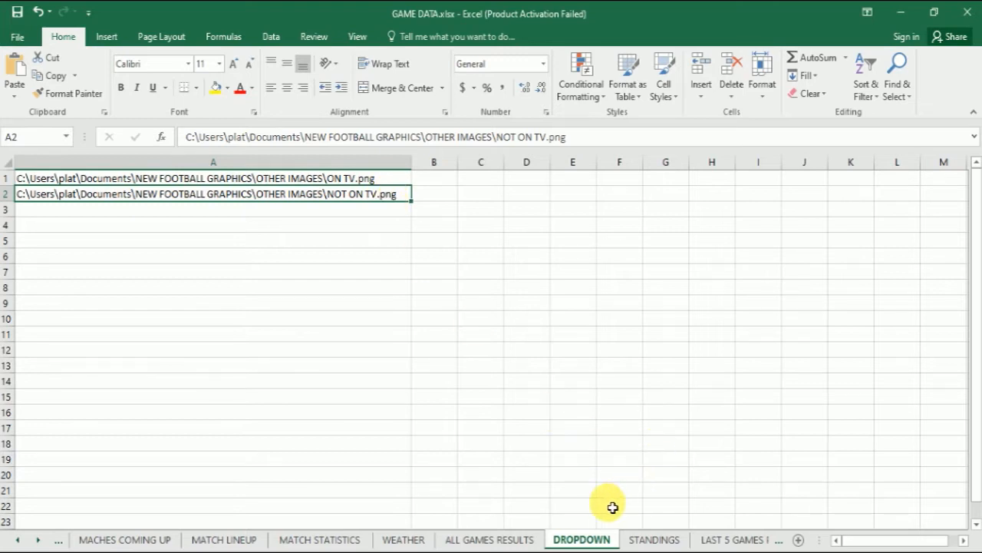
key("ctrl+Page_Down")
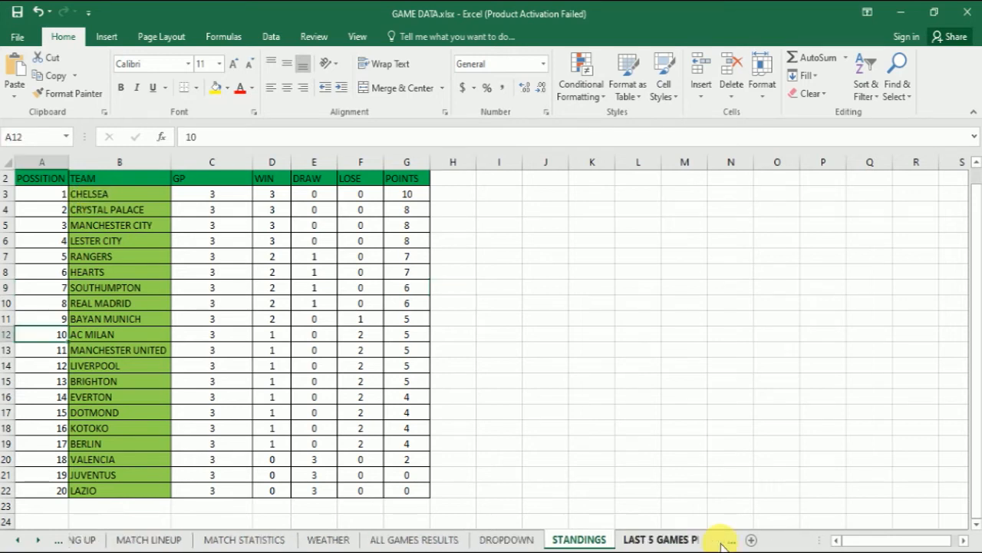
left_click(721, 540)
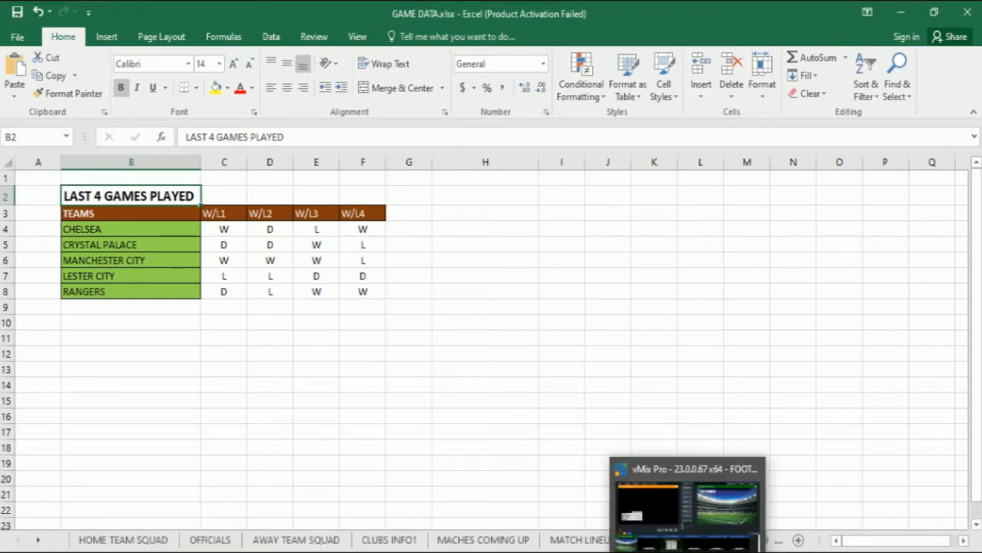
Step: Switch to vMix Universal Title Controller, maximize its window, and check the player choices offered for the away and home substitutions
left_click(687, 548)
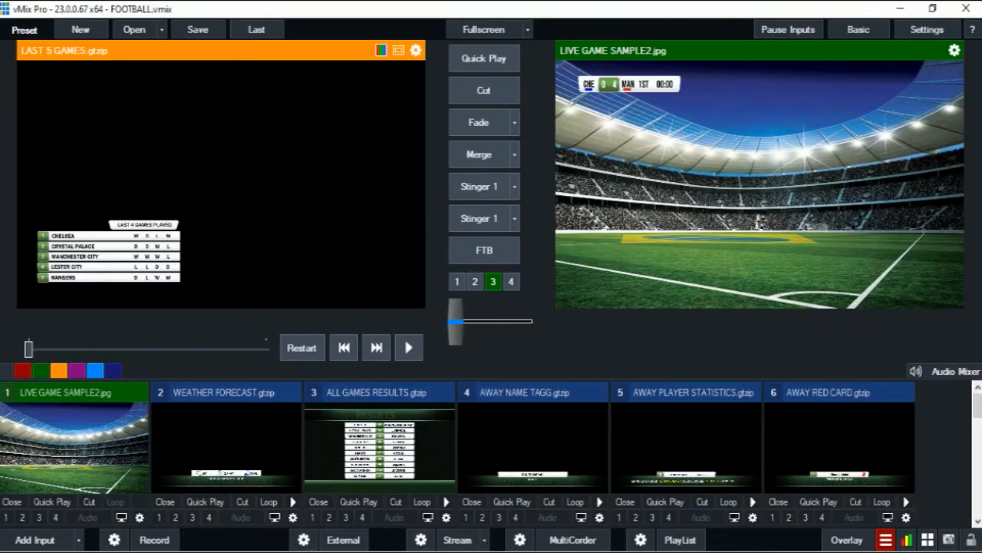
key("alt+Tab")
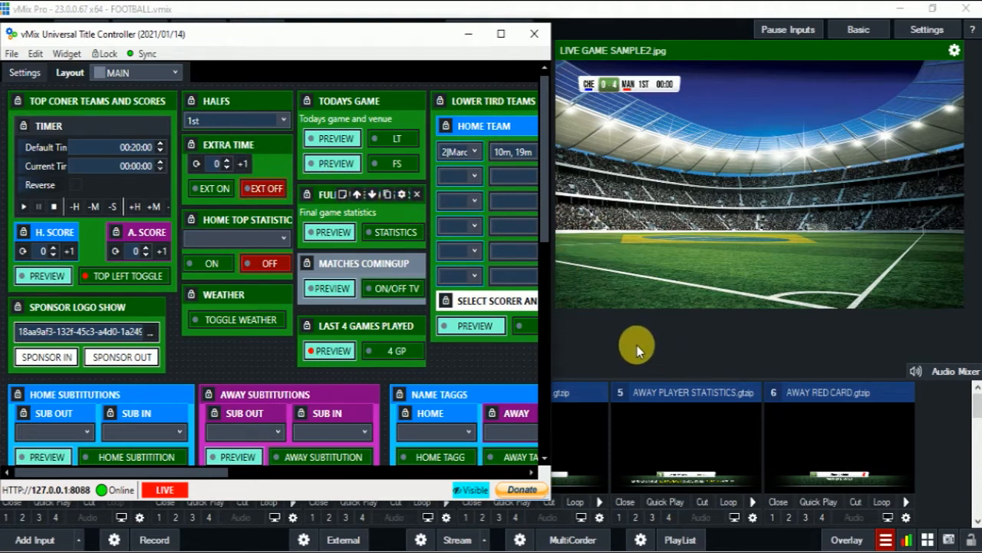
left_click(500, 34)
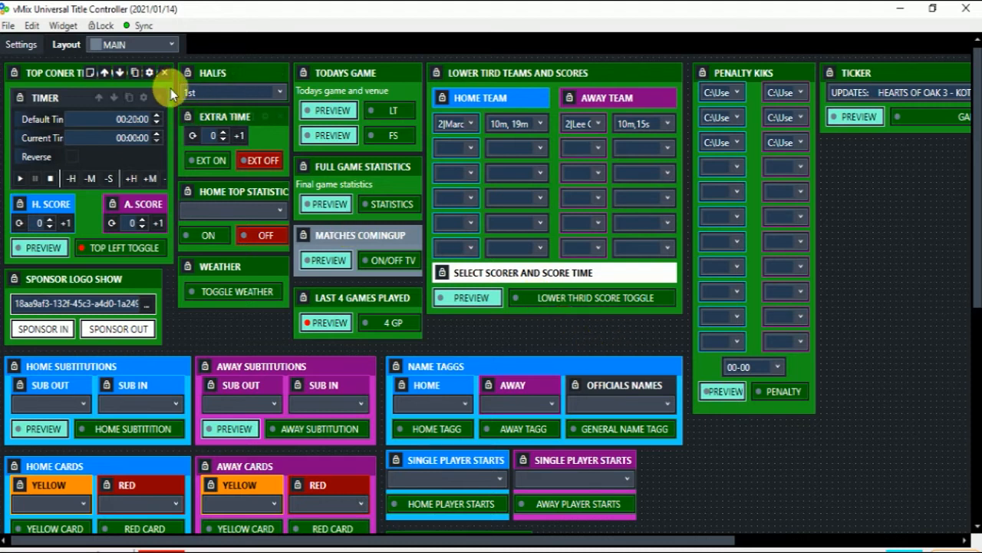
left_click(355, 403)
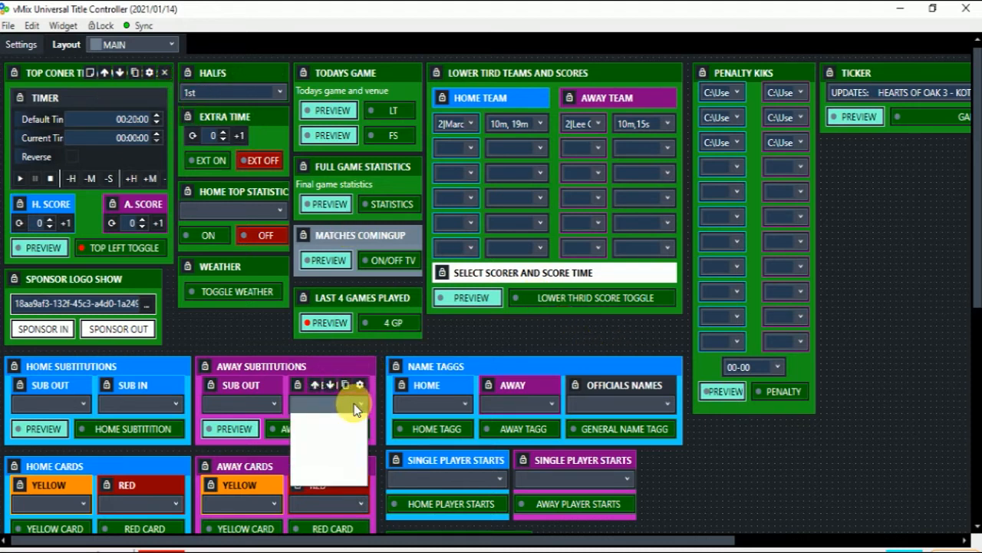
left_click(253, 405)
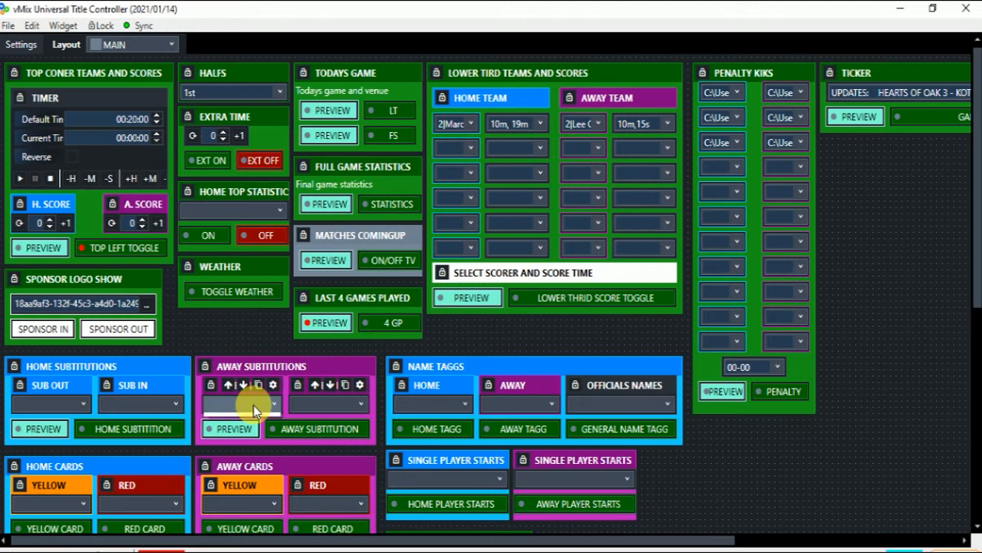
left_click(253, 405)
left_click(158, 406)
left_click(158, 404)
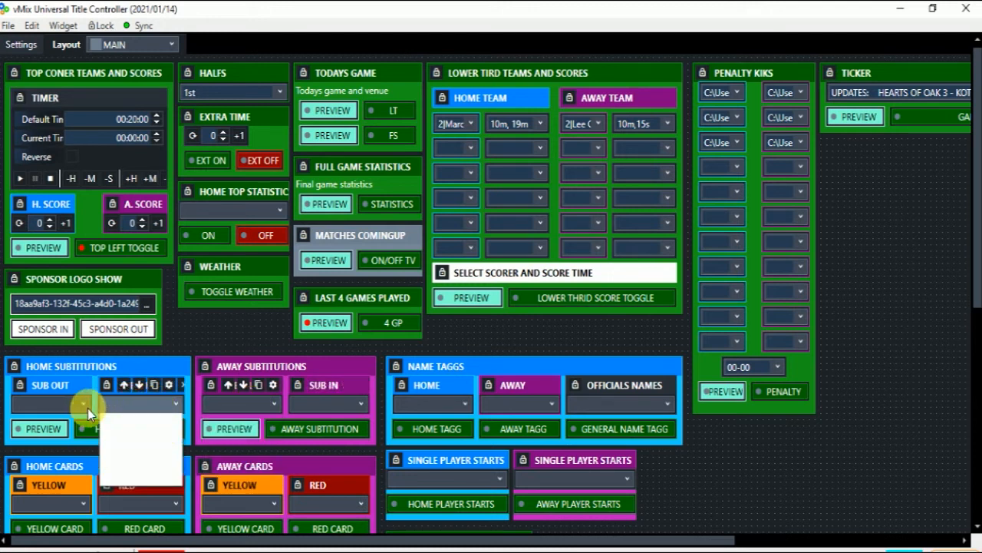
Step: Change the displayed layout from MAIN to DATA
left_click(121, 48)
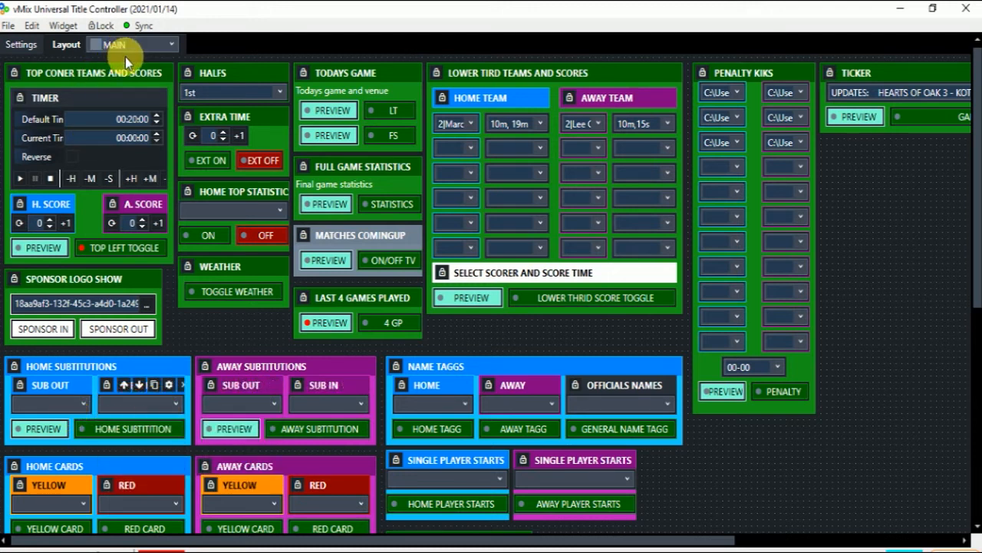
left_click(125, 46)
left_click(115, 77)
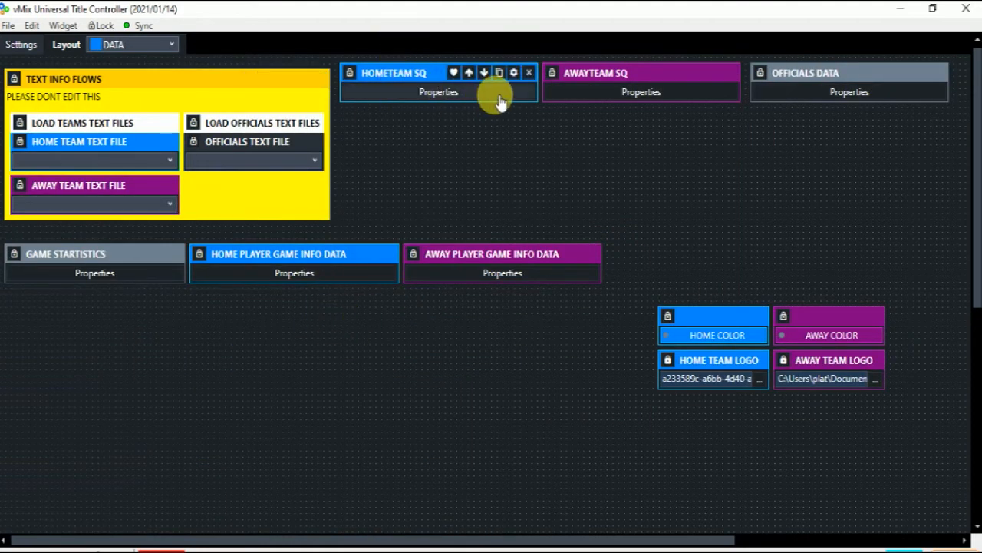
Step: Switch to the TEAMS DATA folder window and open the SAMPLES folder within NEW FOOTBALL GRAPHICS
left_click(424, 547)
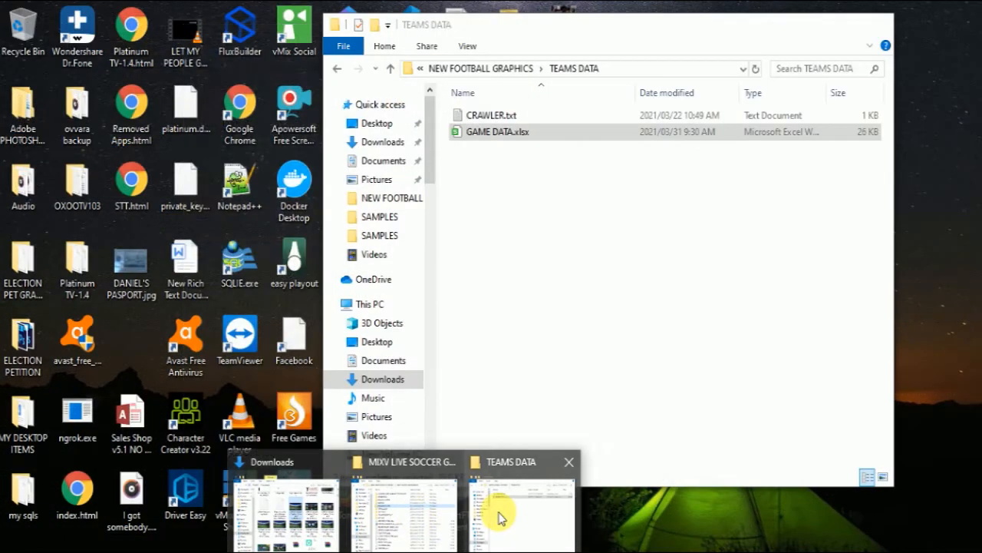
left_click(500, 516)
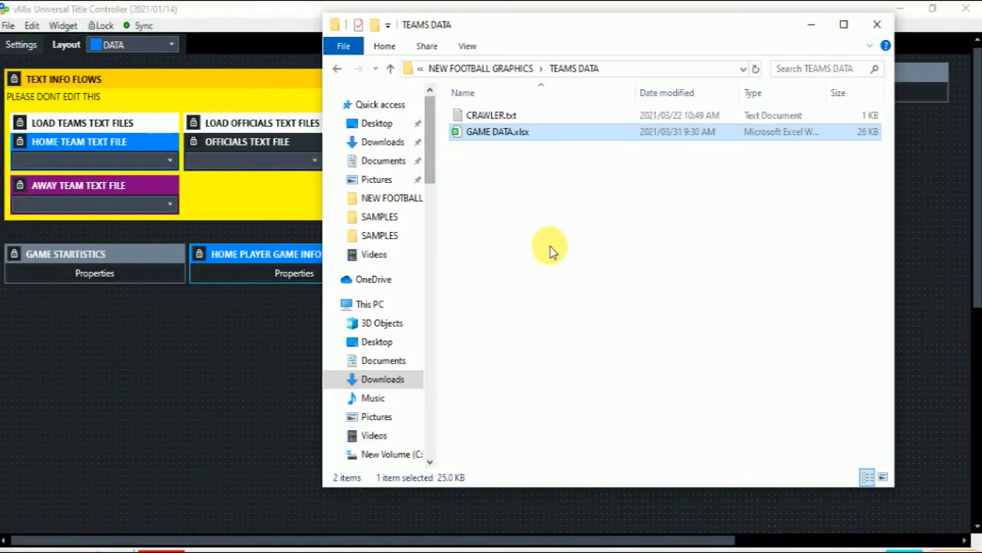
left_click(551, 251)
key("alt+Left")
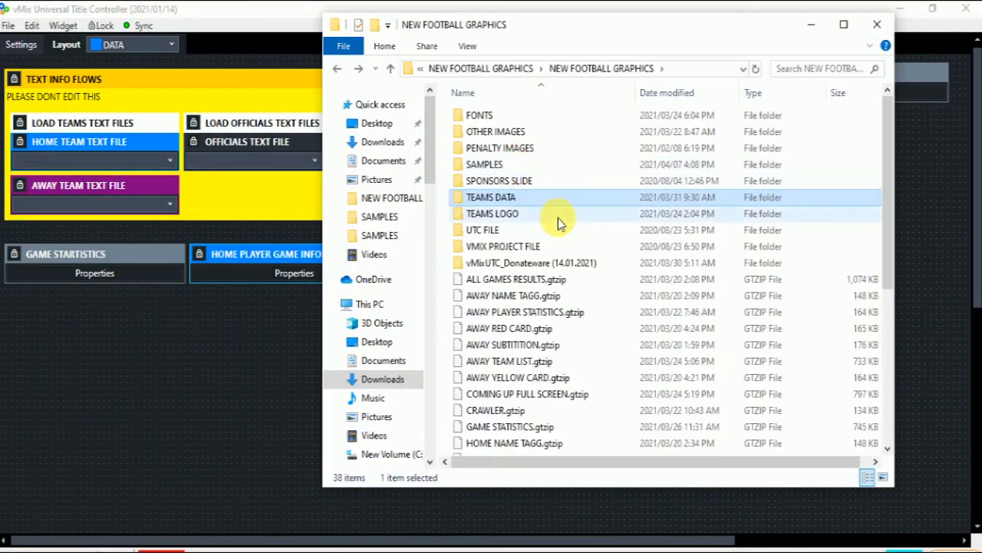
double_click(495, 167)
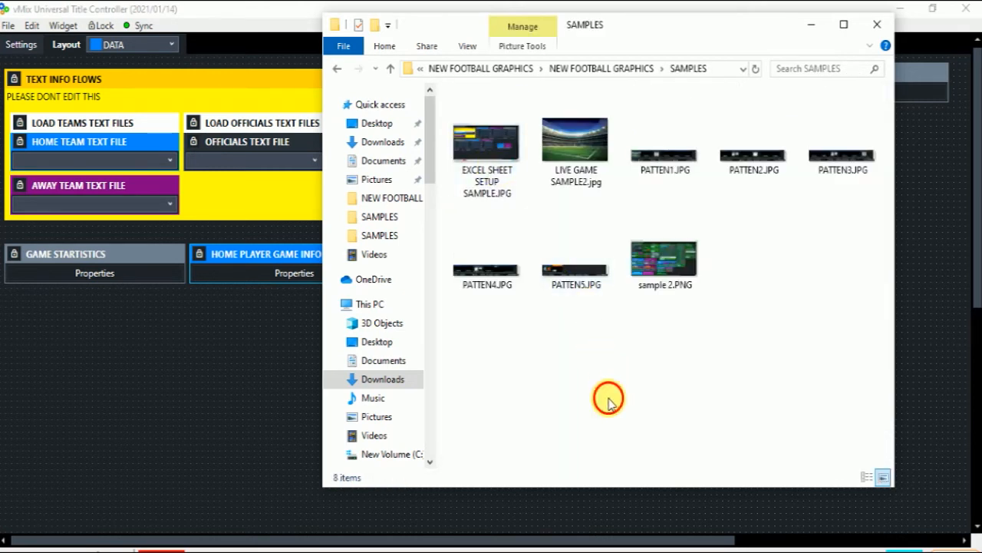
Step: Open EXCEL SHEET SETUP SAMPLE.JPG, enlarge it to examine the row, column and sheet number settings of each data widget, and minimize it
left_click(471, 155)
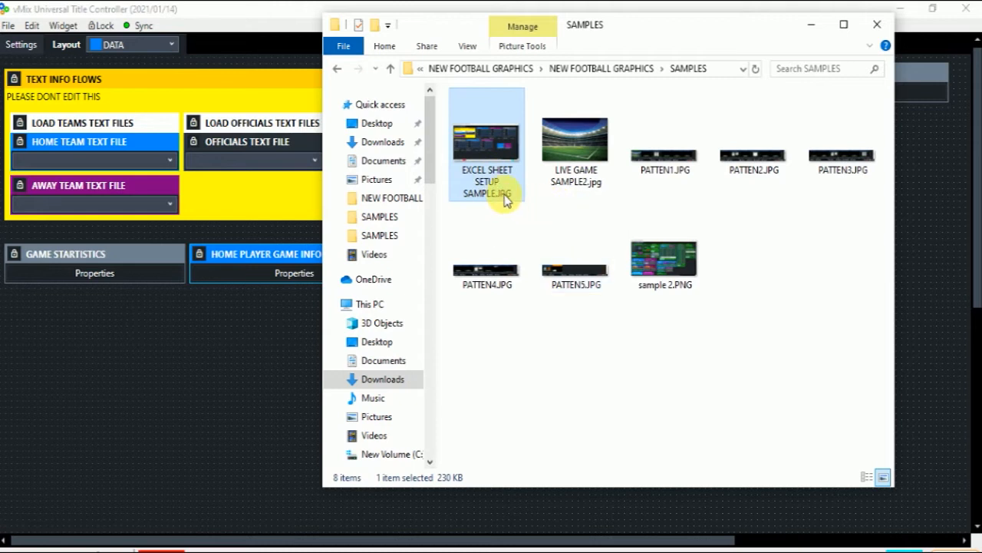
double_click(487, 154)
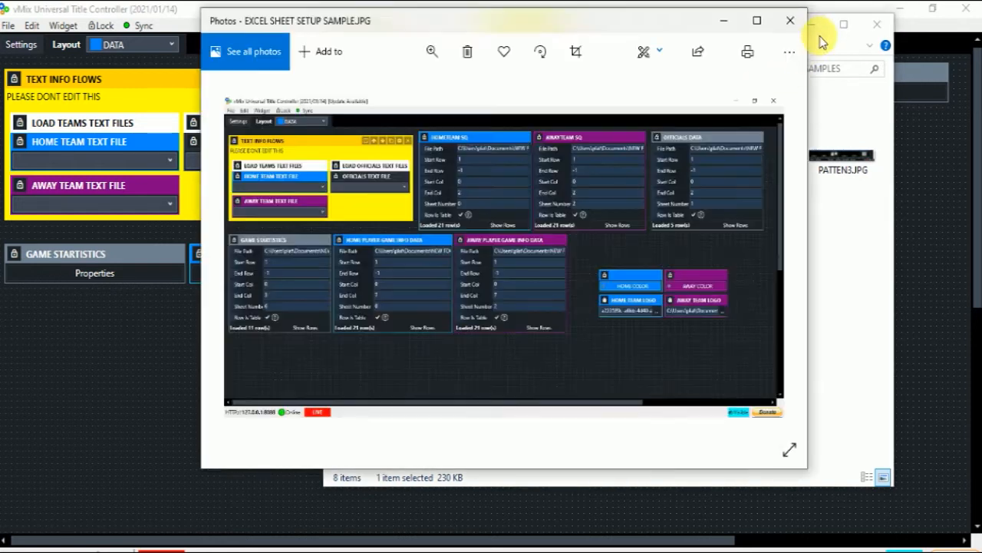
left_click(815, 25)
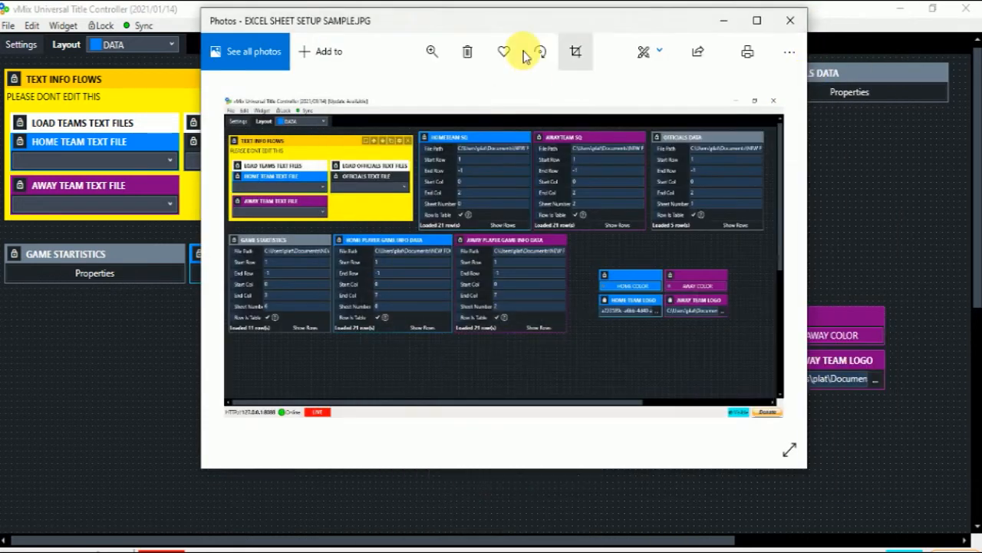
left_click_drag(522, 26, 412, 73)
left_click(646, 77)
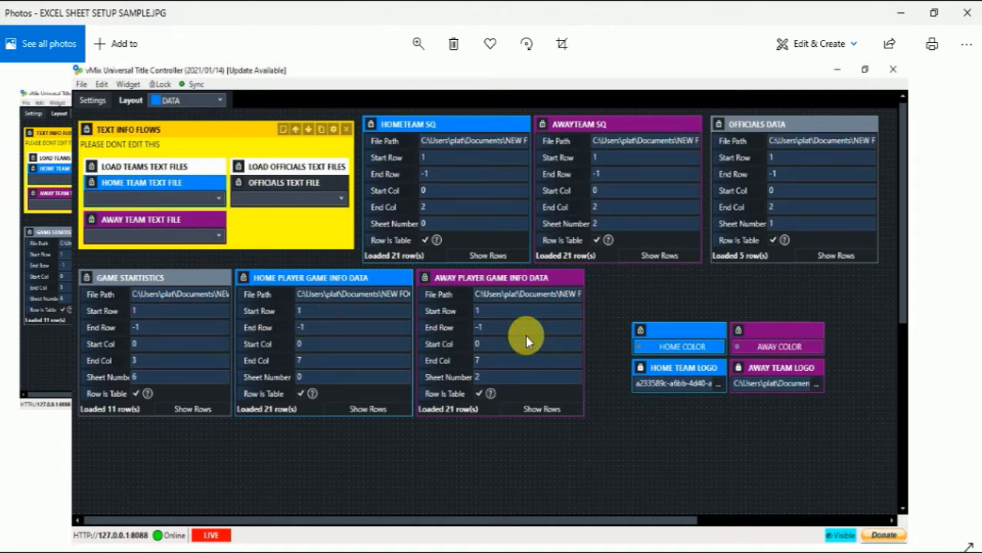
left_click(900, 14)
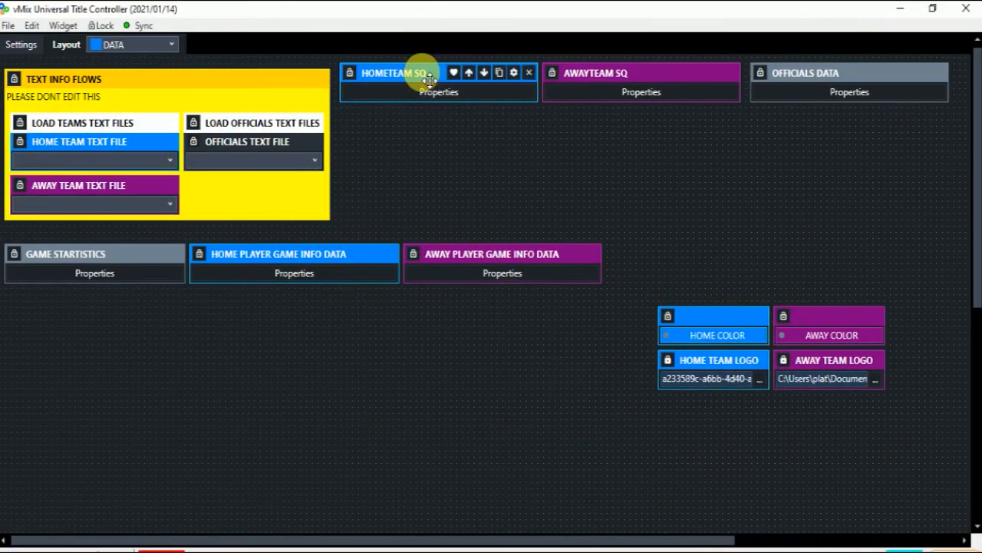
Step: Add an Excel Data external data widget to the DATA layout, widen it, and place it in the empty area below the existing widgets
right_click(373, 154)
mouse_move(449, 380)
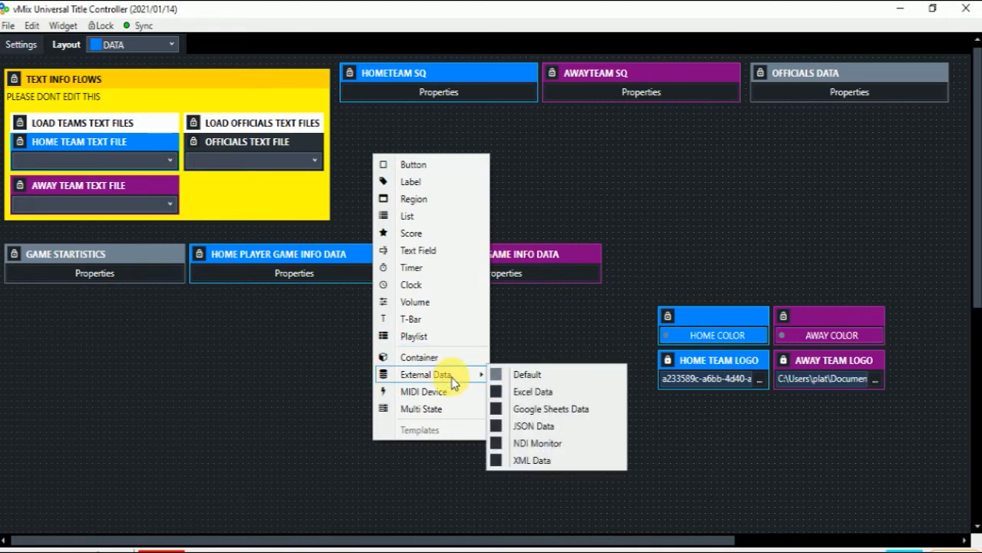
left_click(539, 395)
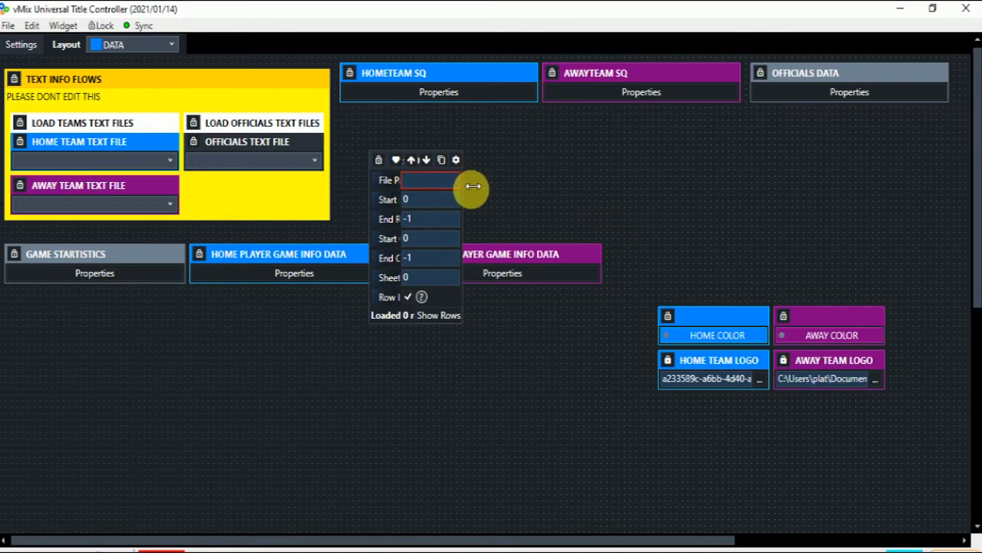
left_click_drag(464, 184, 609, 204)
left_click_drag(432, 161, 418, 205)
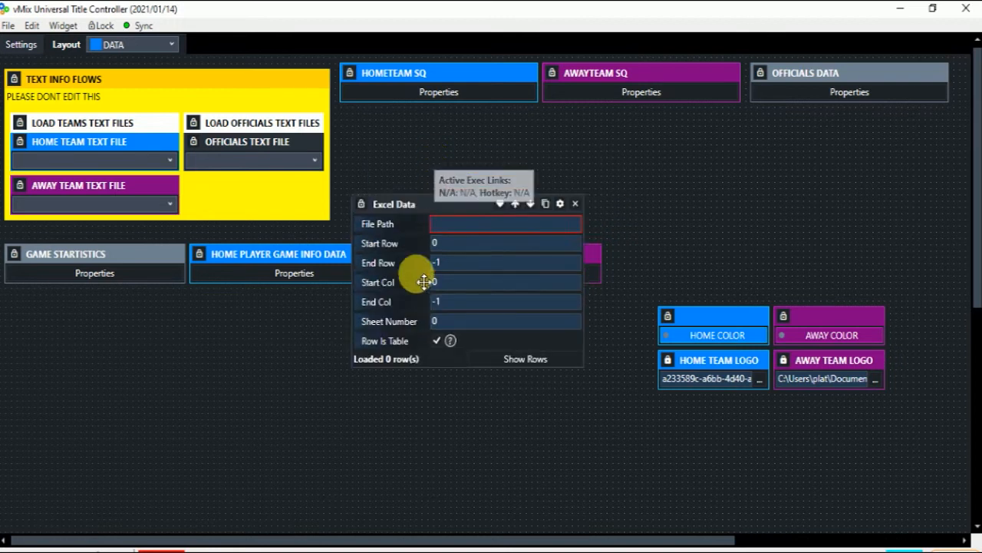
left_click_drag(426, 240, 384, 318)
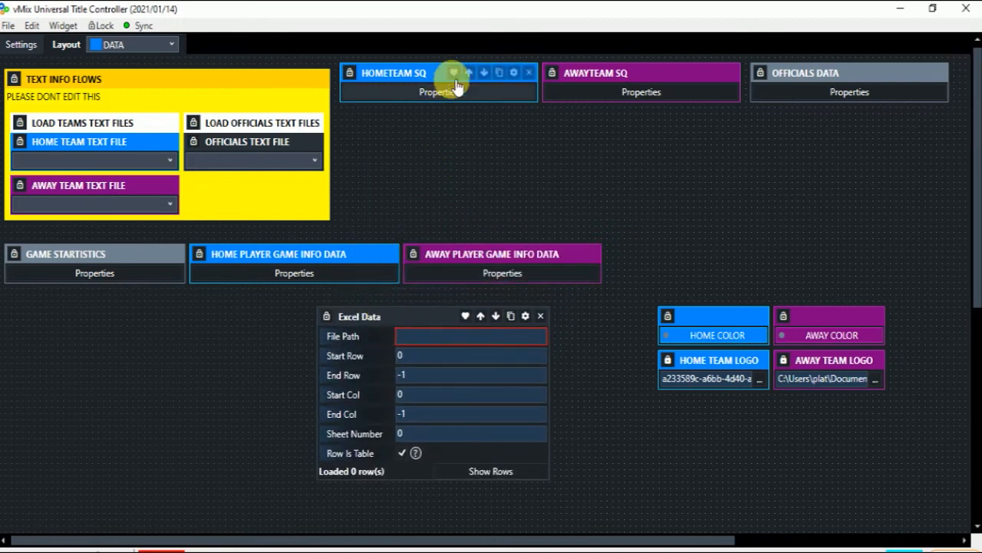
Step: Copy the existing home squad widget's name, HOMETEAM SQ, to the new Excel Data widget and set its color to Aqua
left_click(514, 72)
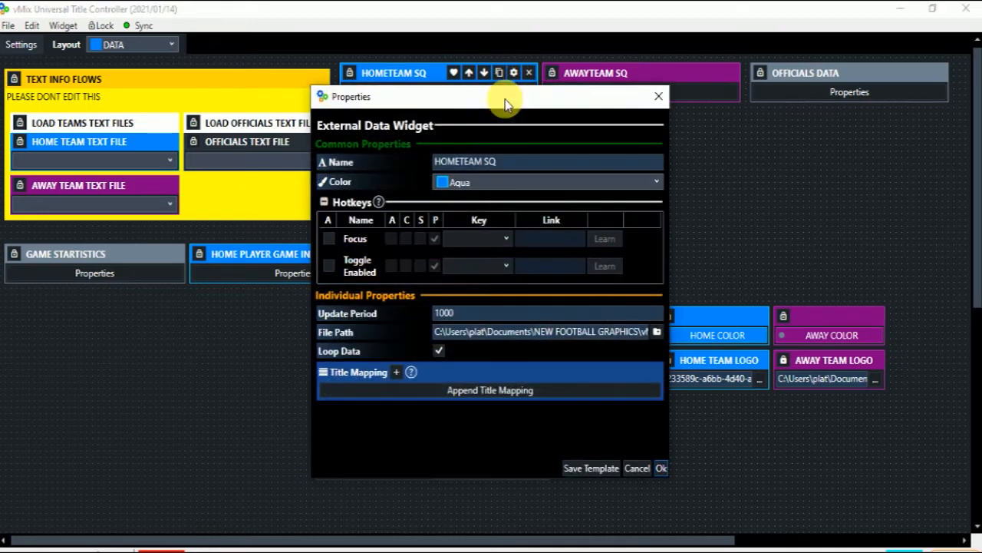
left_click_drag(498, 163, 432, 164)
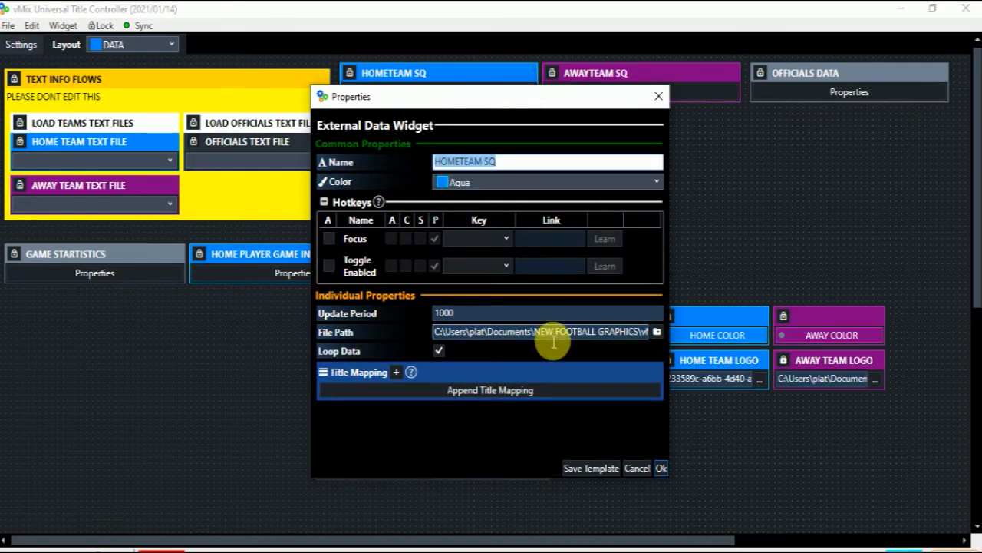
left_click(658, 97)
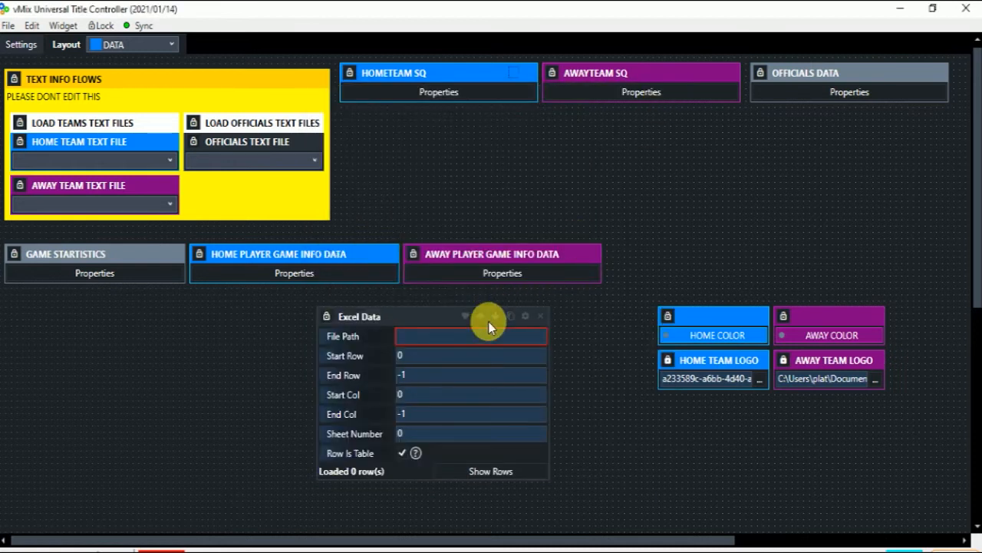
left_click(526, 316)
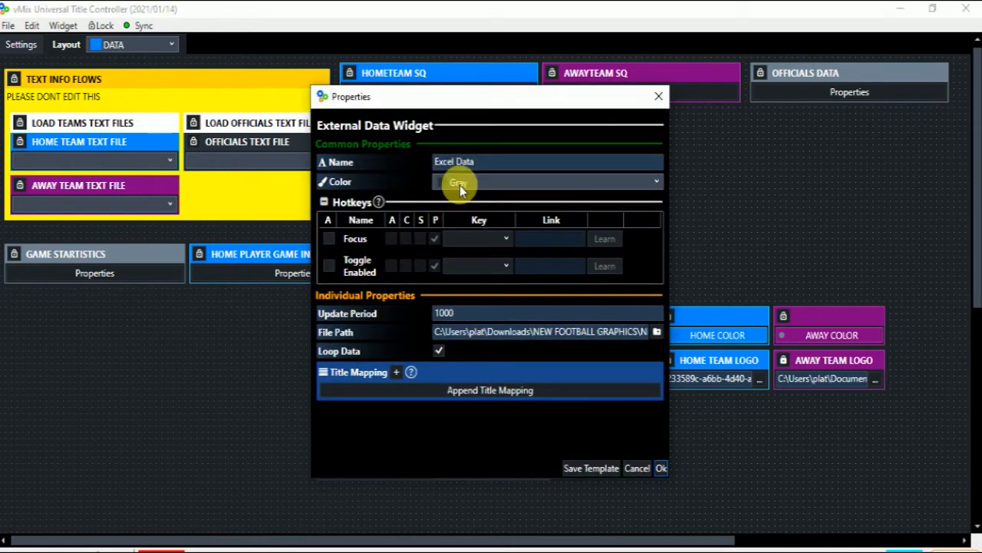
left_click_drag(486, 164, 421, 163)
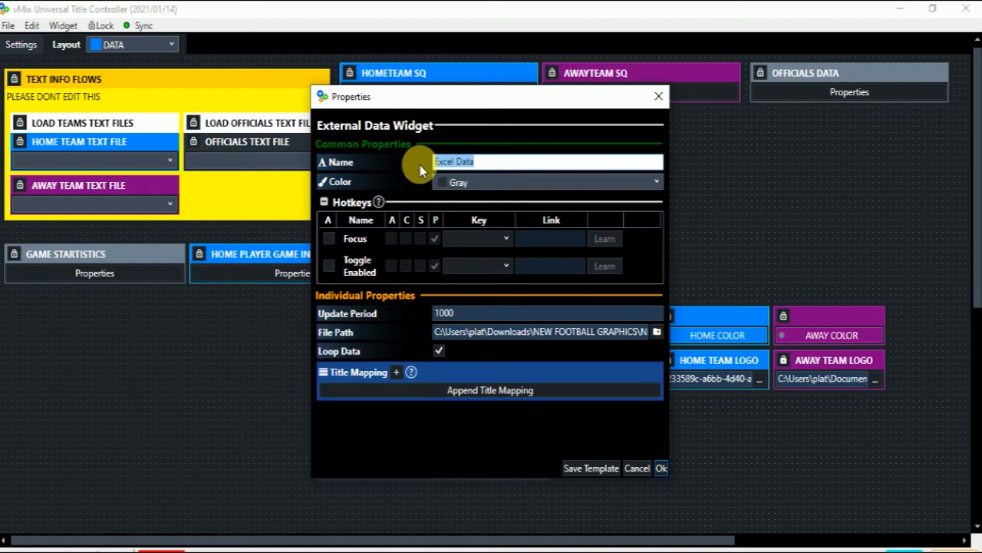
type("HOMETEAM SQ")
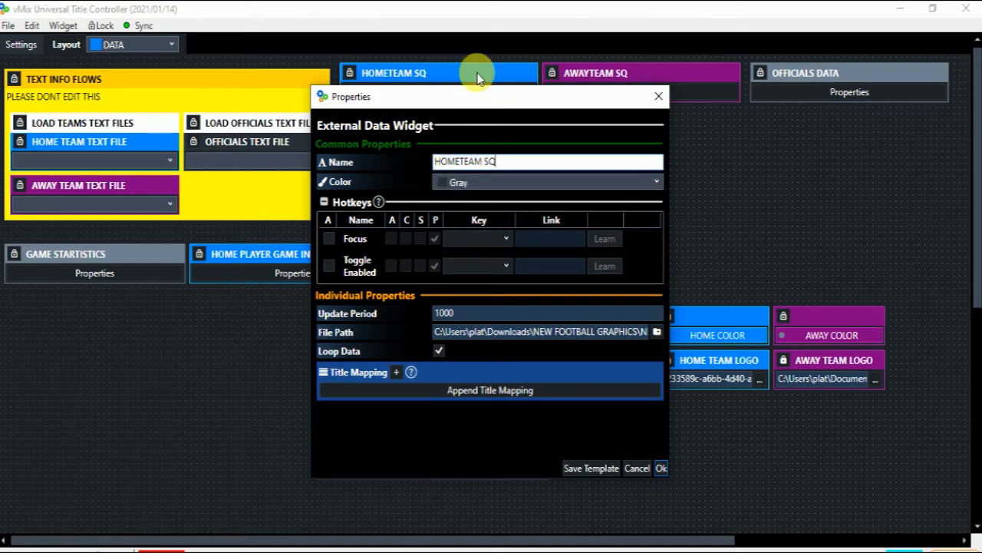
left_click(486, 185)
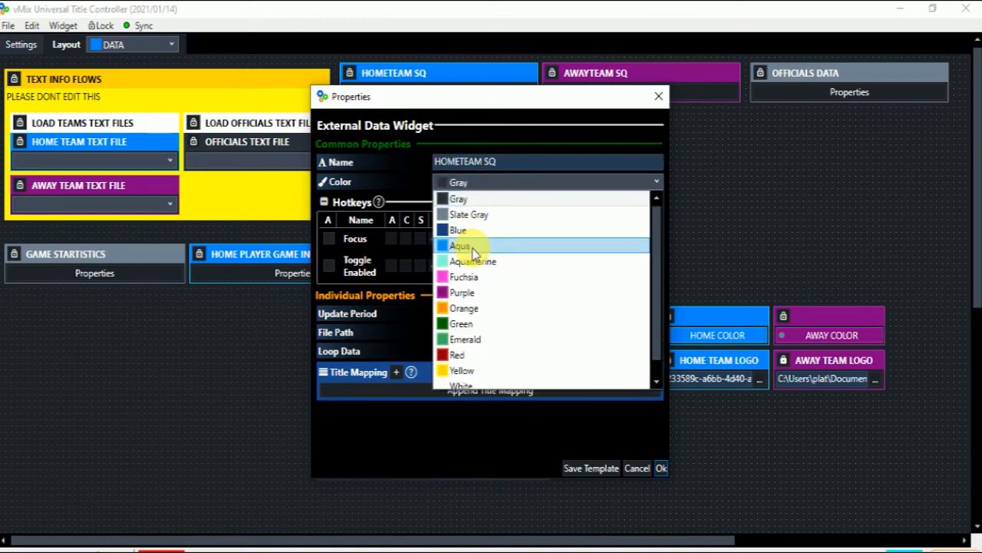
left_click(474, 247)
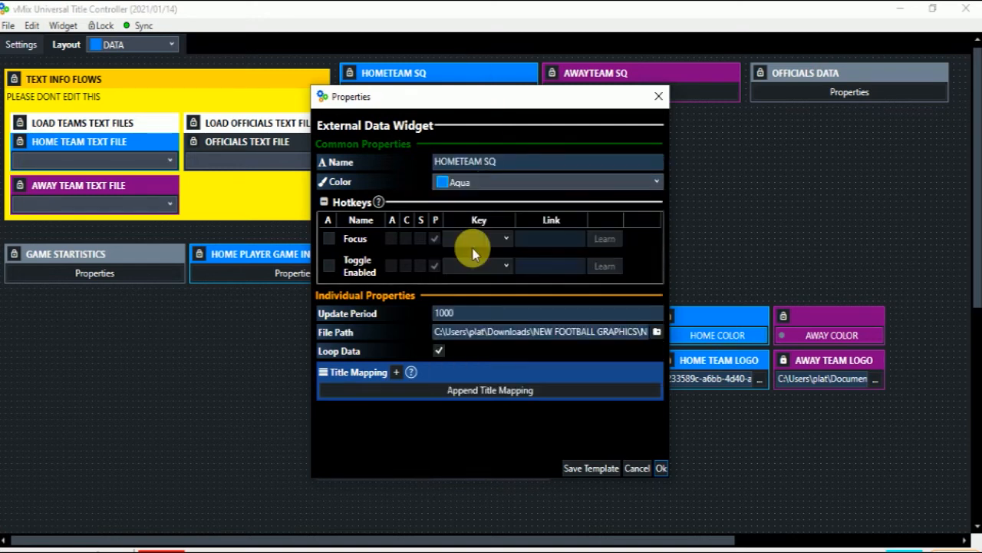
left_click(665, 471)
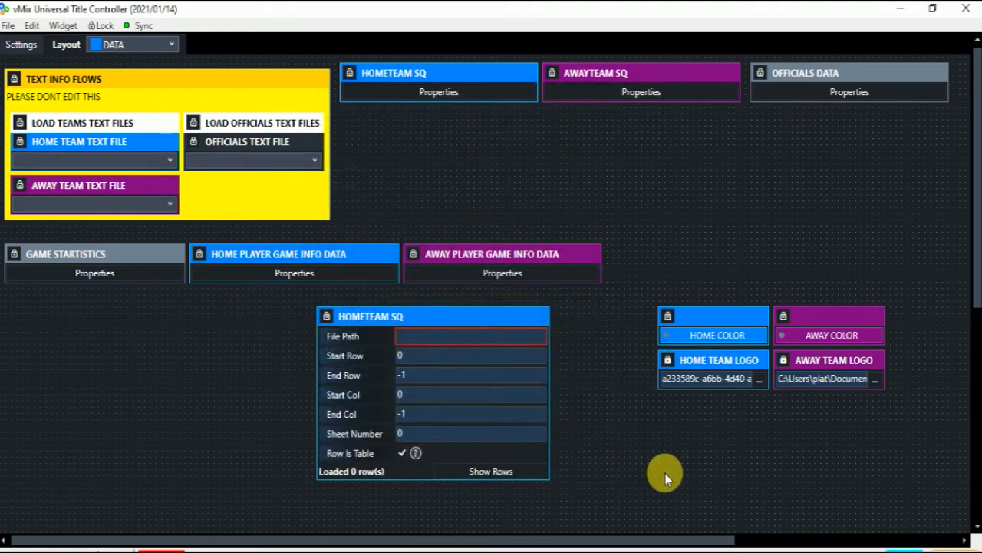
Step: Remove the old HOMETEAM SQ widget, move the new one into its place, and narrow it to clear the AWAYTEAM SQ widget
left_click_drag(417, 326, 412, 328)
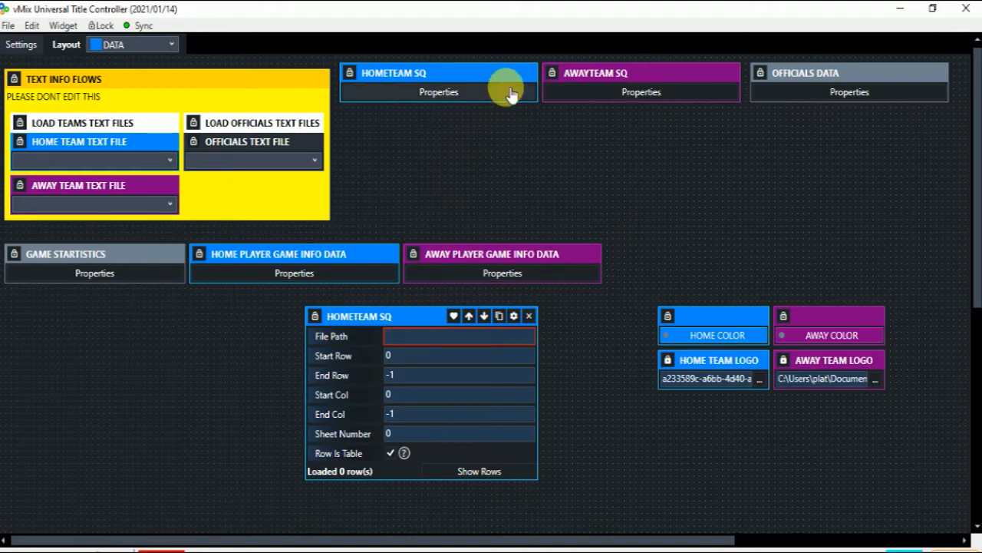
mouse_move(526, 71)
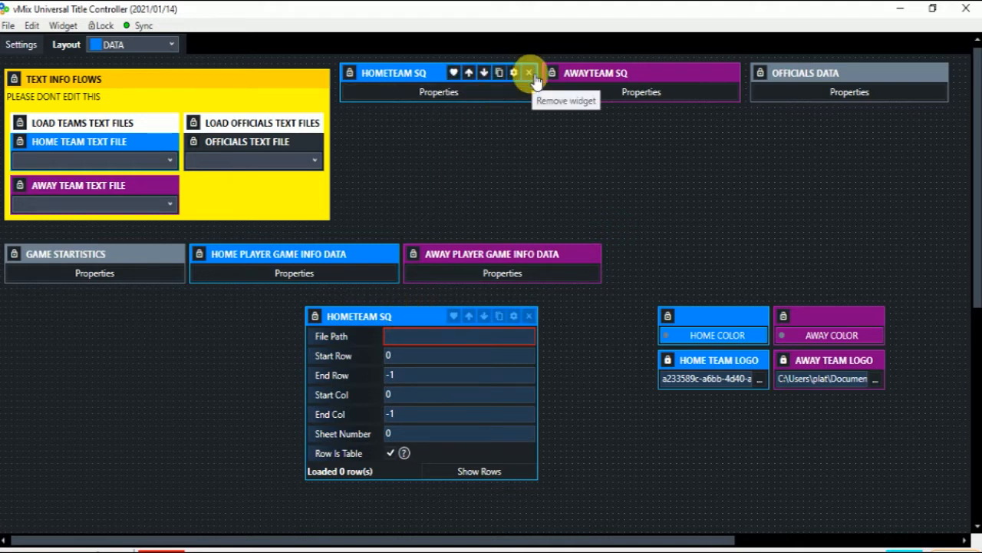
left_click(530, 74)
left_click_drag(421, 296, 451, 60)
left_click(547, 89)
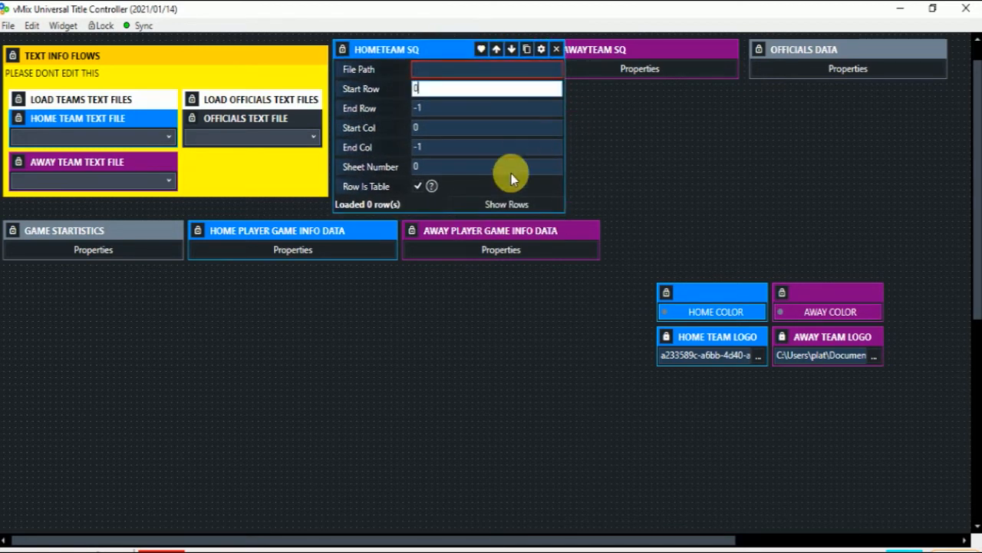
left_click_drag(574, 127, 541, 128)
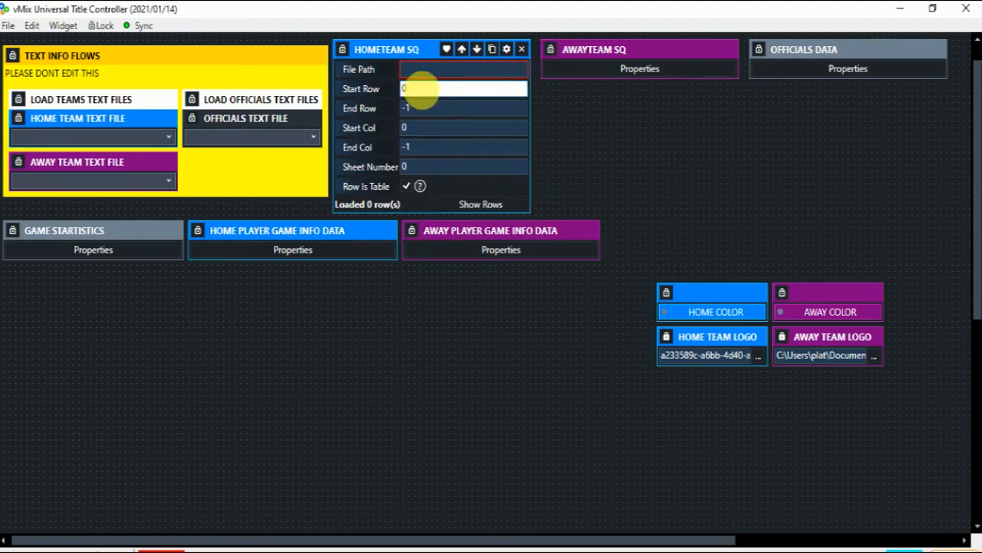
Step: Copy the path of GAME DATA.xlsx from the TEAMS DATA folder inside NEW FOOTBALL GRAPHICS and minimize the folder window
left_click(428, 77)
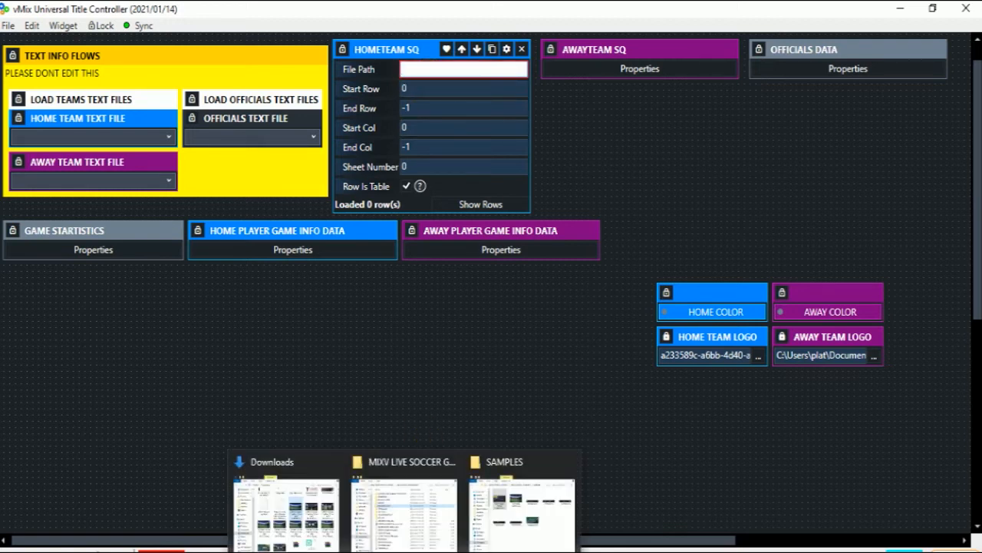
mouse_move(419, 517)
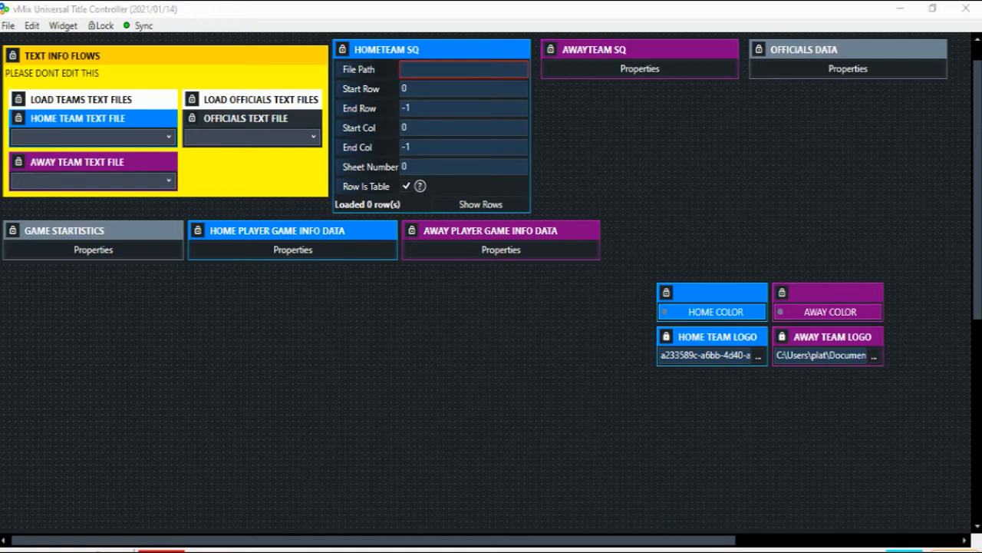
mouse_move(405, 543)
left_click(500, 513)
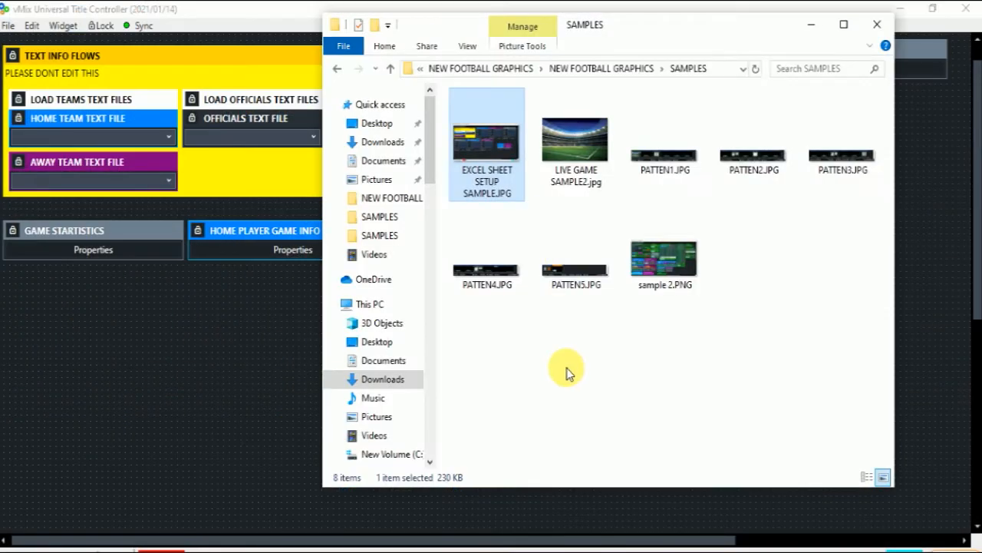
left_click(568, 373)
key("BackSpace")
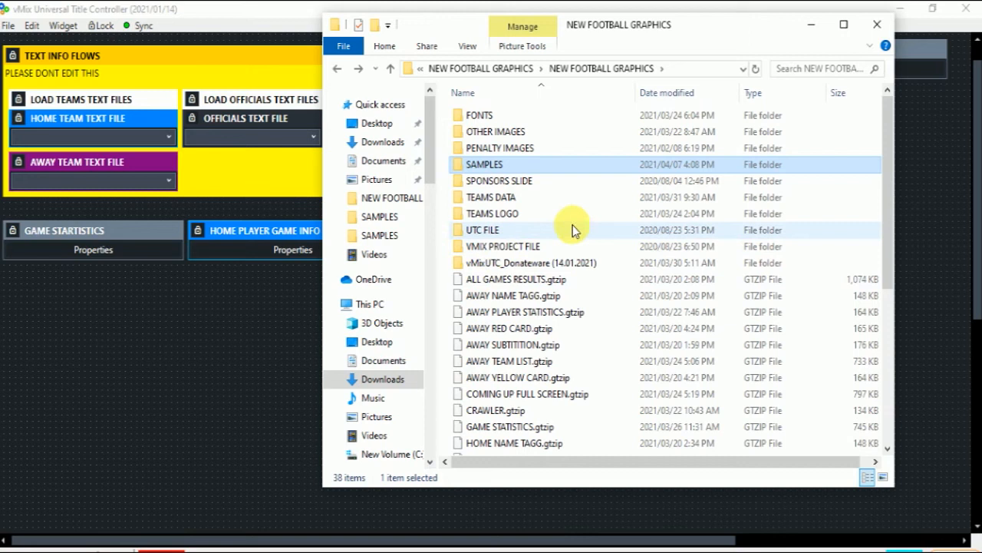
double_click(506, 204)
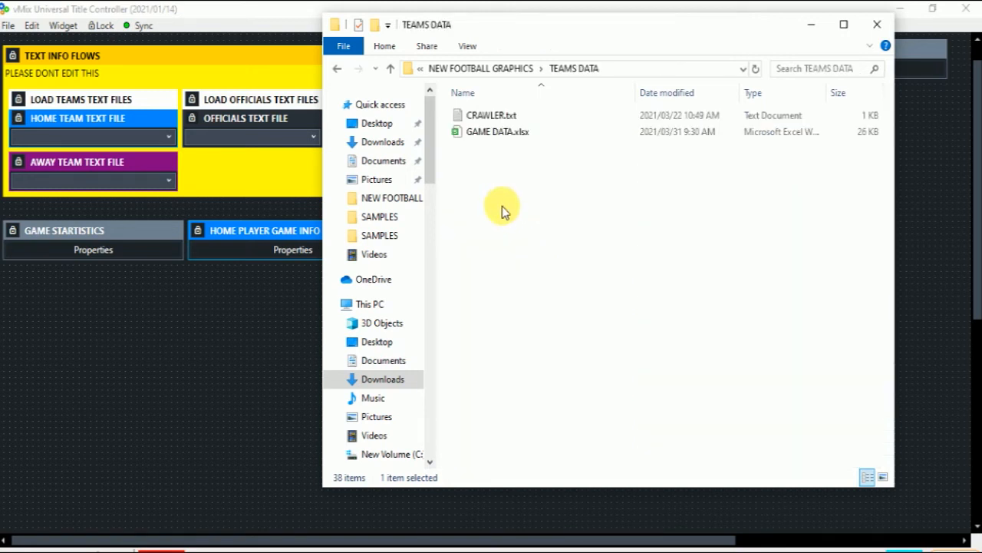
left_click(490, 139)
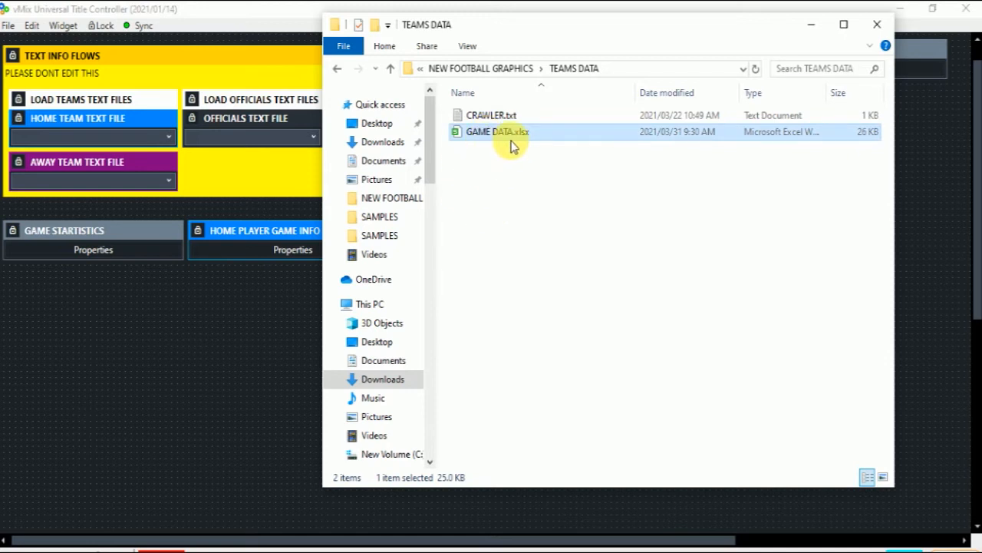
left_click(387, 52)
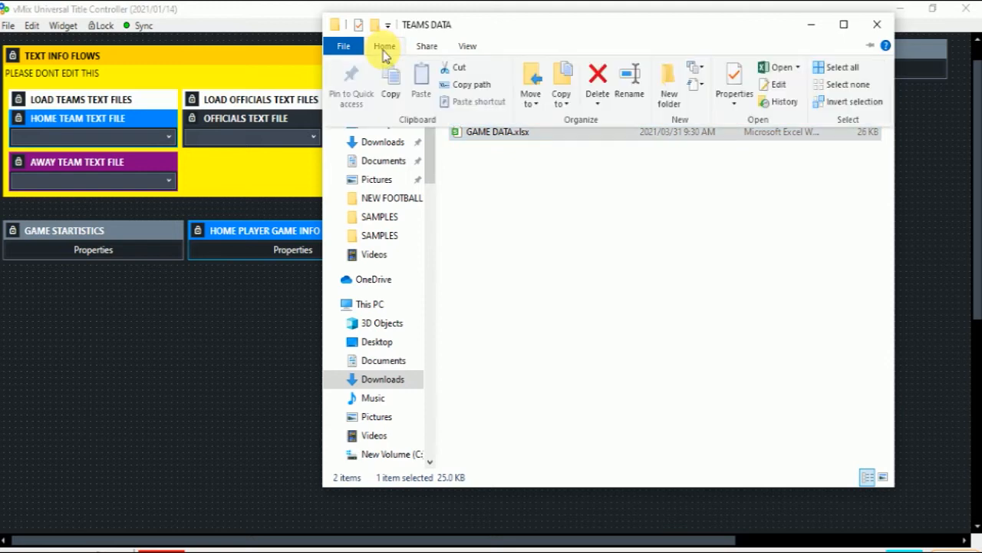
left_click(467, 86)
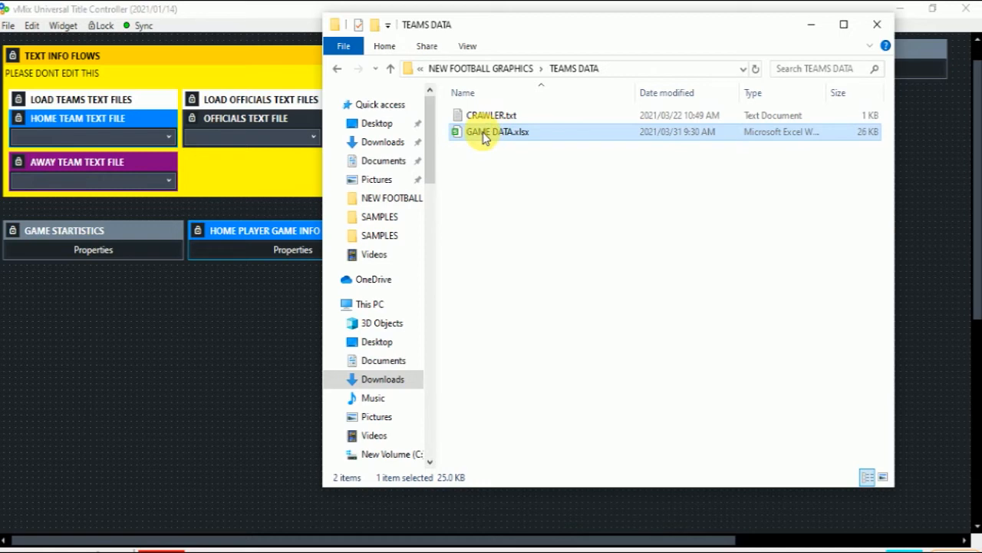
left_click(809, 26)
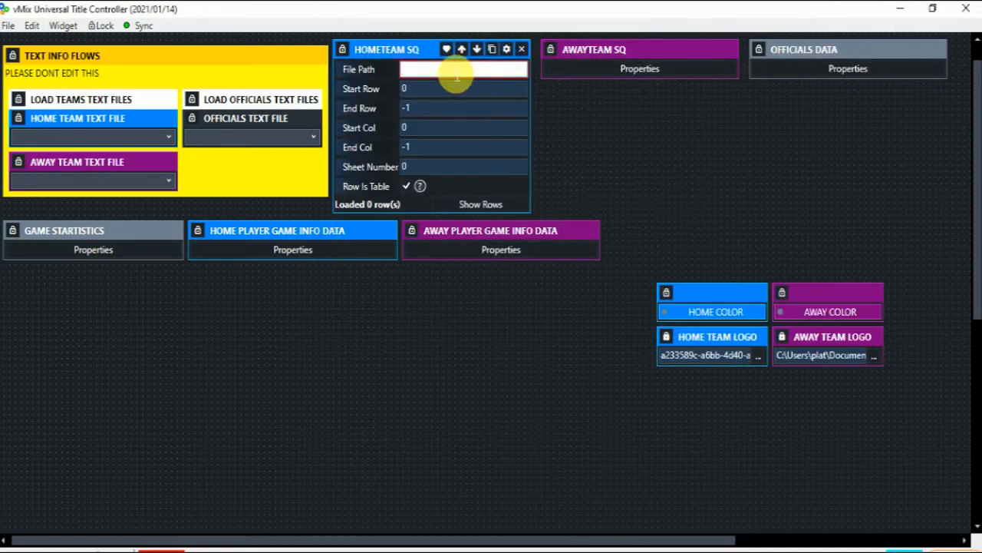
Step: Paste the GAME DATA.xlsx path as the HOMETEAM SQ widget's file path and strip the quotation marks from both ends
key("ctrl+v")
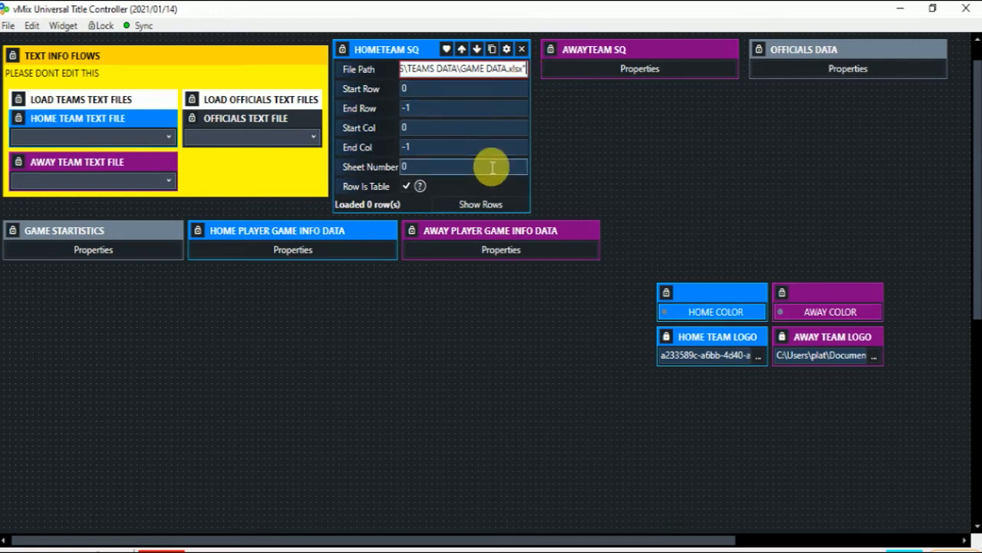
key("BackSpace")
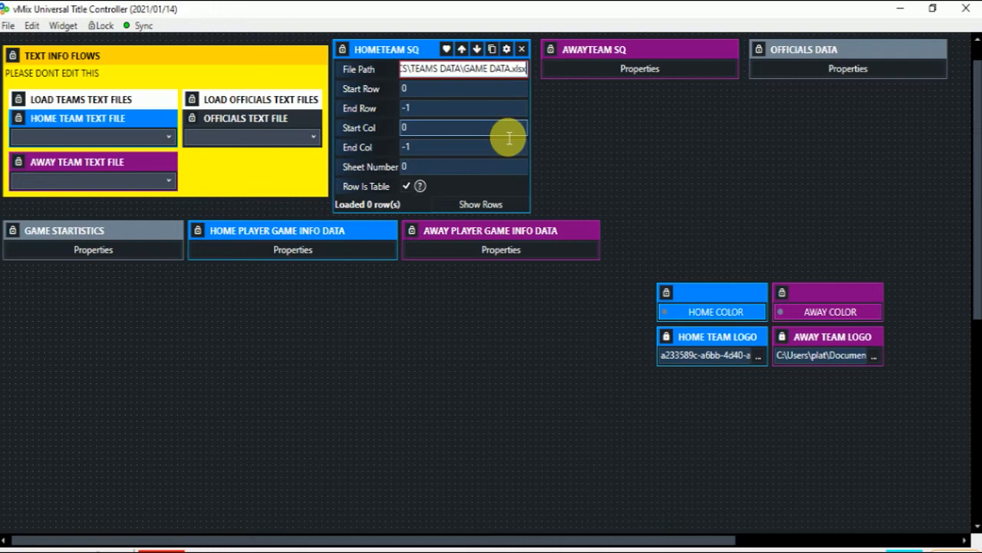
key("Left")
key("Left")
key("Left")
key("Left")
key("Left")
key("Left")
key("Left")
key("Left")
key("Left")
key("Left")
key("Left")
key("Left")
key("Left")
key("Left")
key("Left")
key("Left")
key("Left")
key("Left")
key("Left")
key("Left")
key("Left")
key("Left")
key("Left")
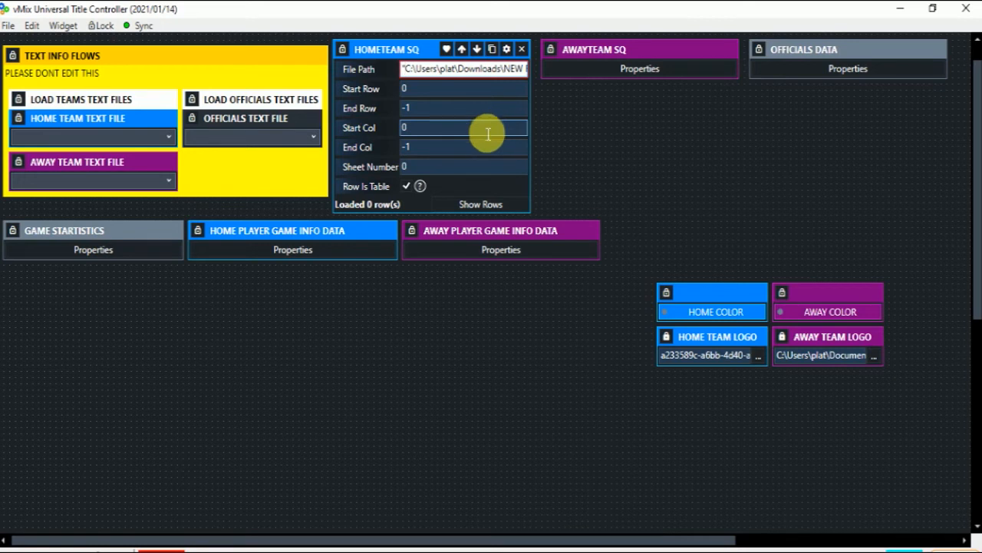
key("Delete")
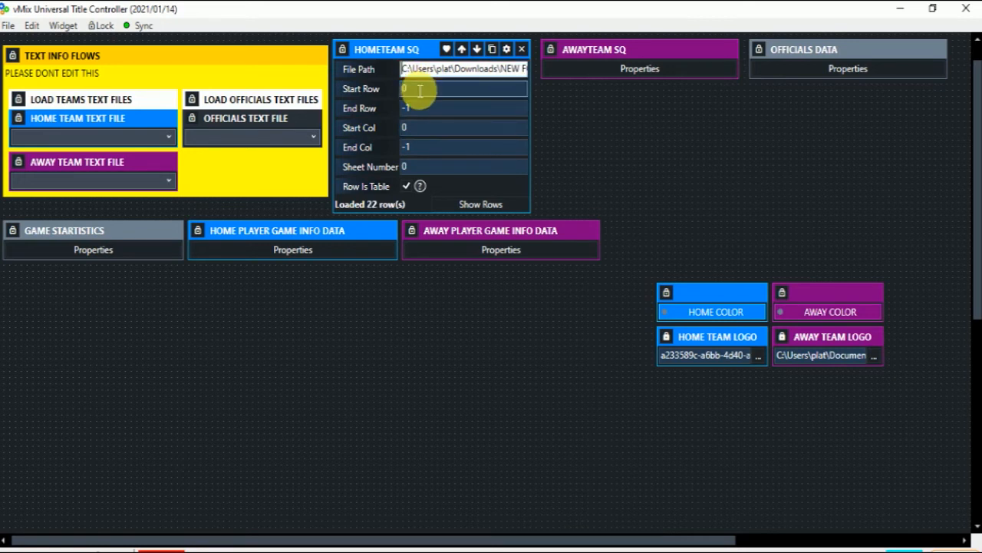
left_click(487, 101)
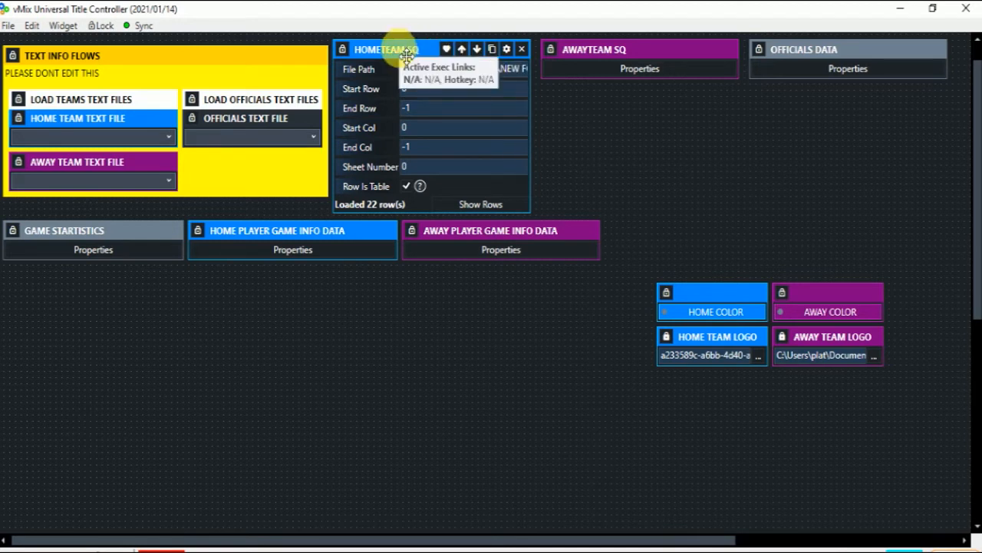
Step: View the HOMETEAM SQ widget's loaded rows and check its row, column and sheet settings against EXCEL SHEET SETUP SAMPLE.JPG
left_click(470, 204)
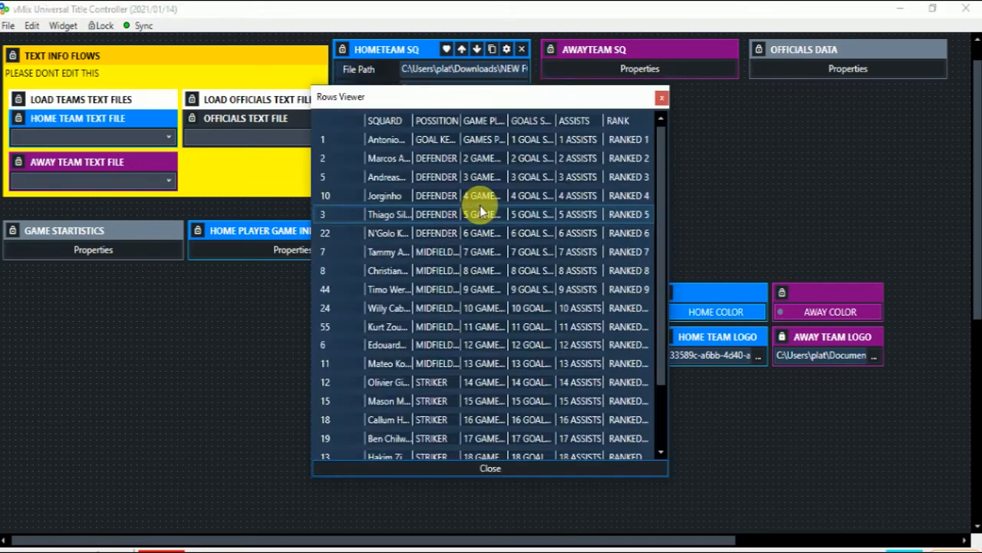
left_click(664, 98)
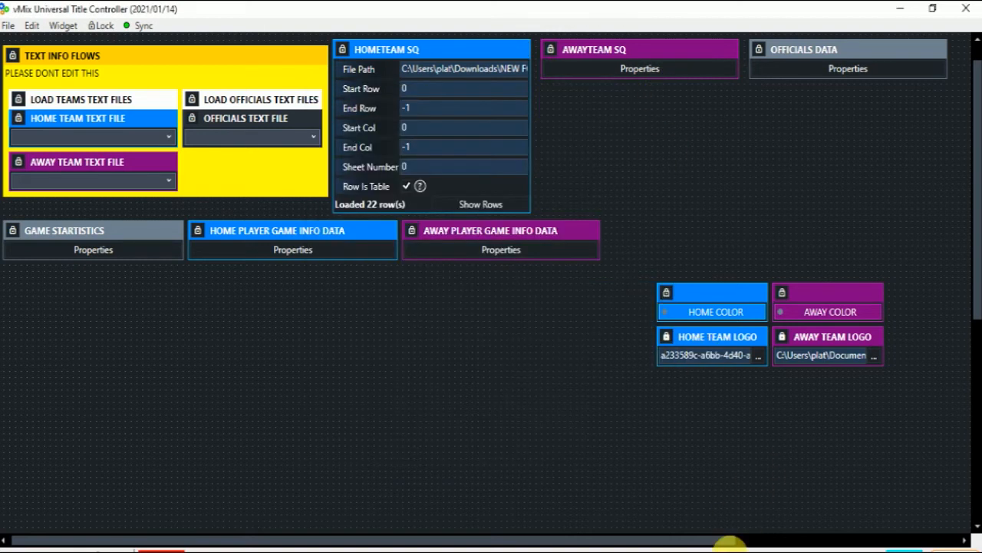
left_click(652, 552)
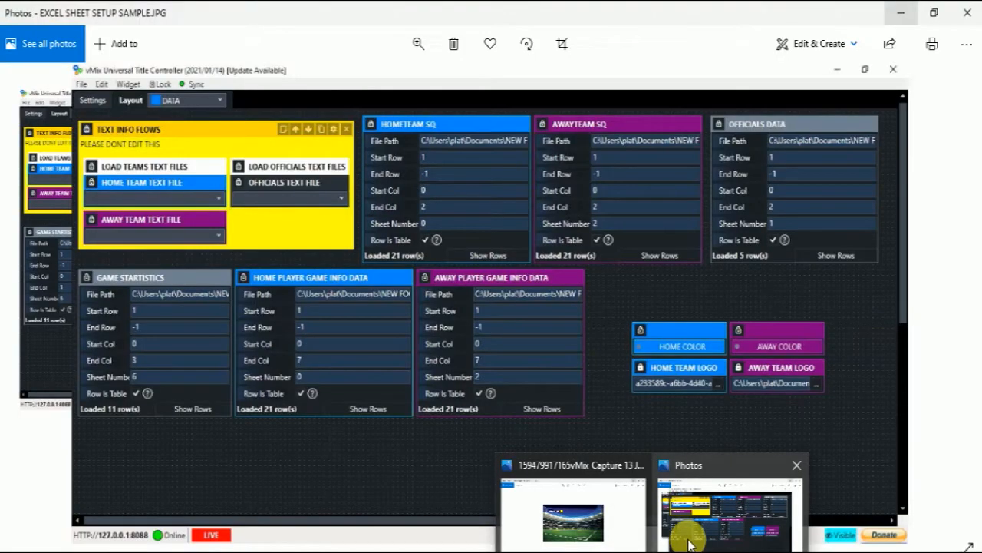
left_click(689, 543)
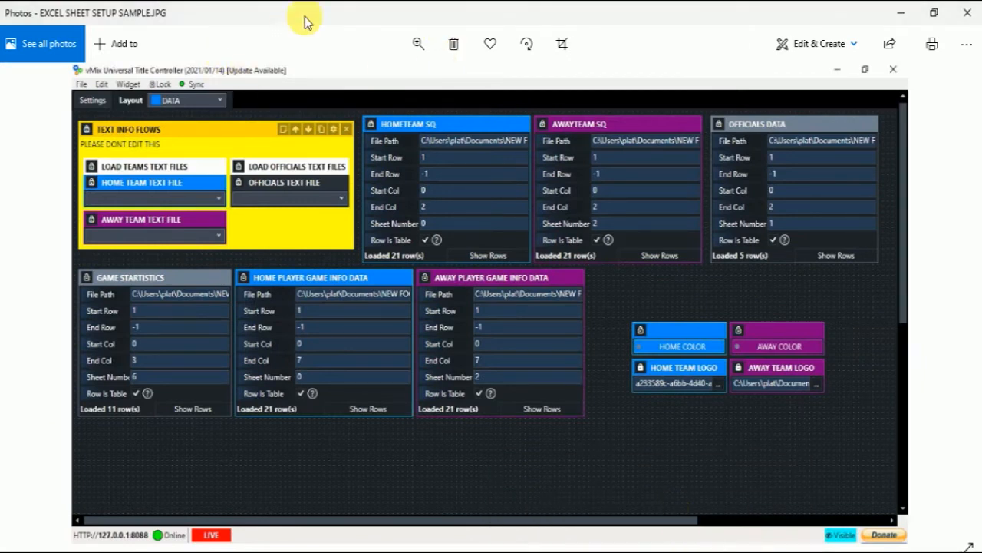
left_click(934, 13)
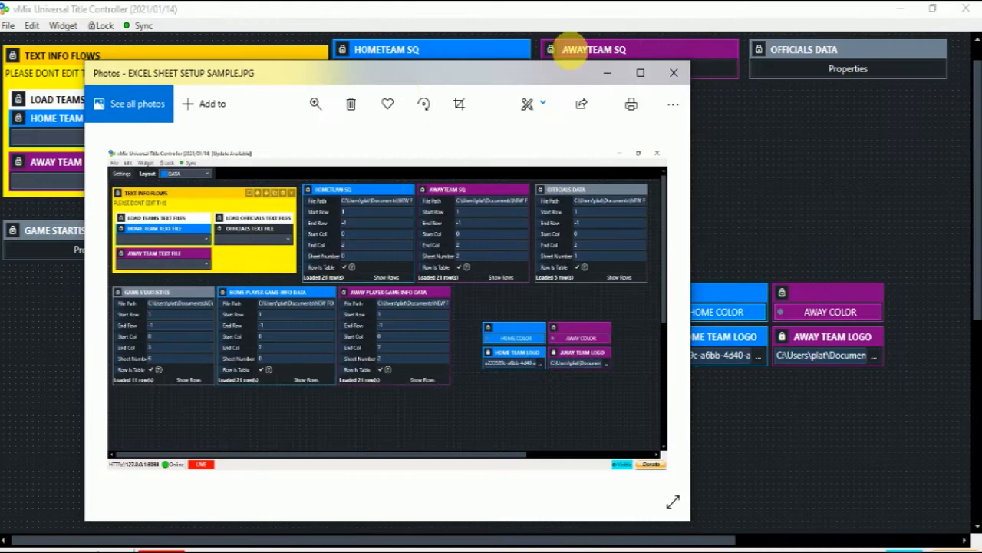
left_click_drag(421, 87, 326, 209)
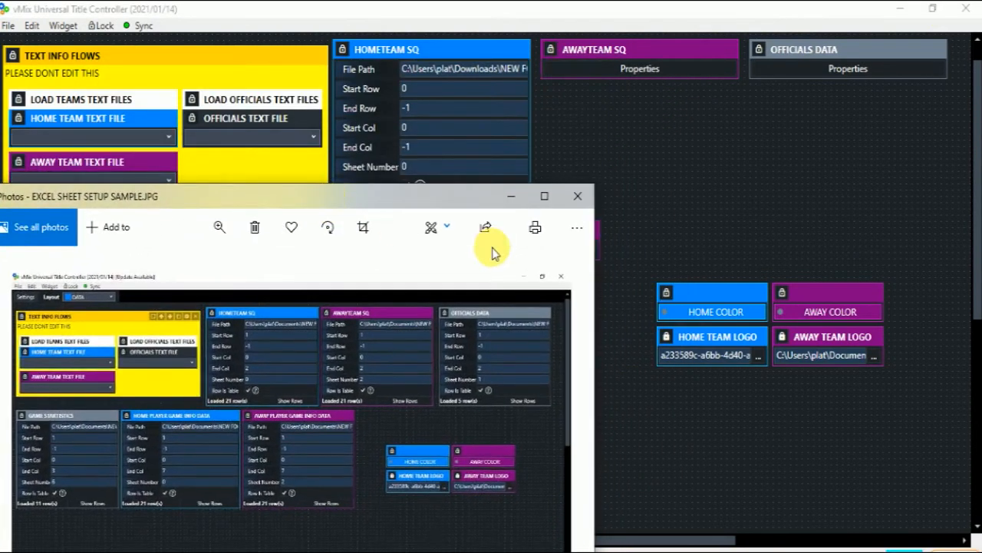
left_click(545, 196)
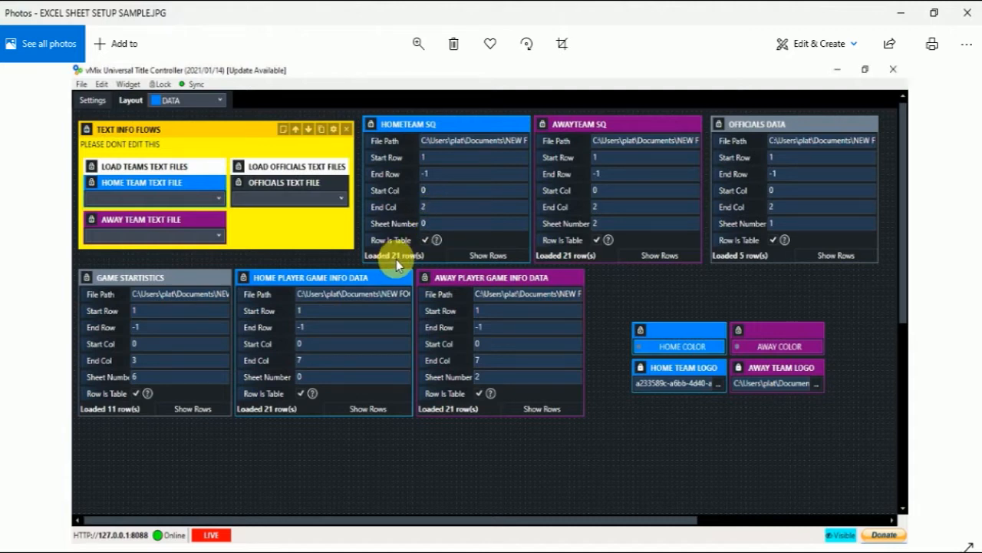
left_click(902, 13)
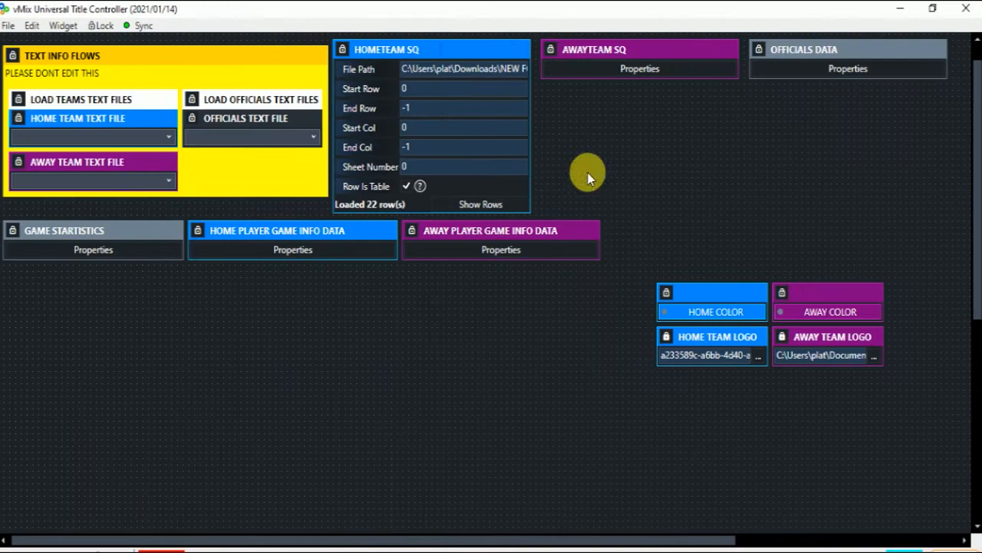
Step: Set the HOMETEAM SQ widget's Start Row to 1 and End Col to 2, keeping Start Col and Sheet Number at 0
left_click(441, 88)
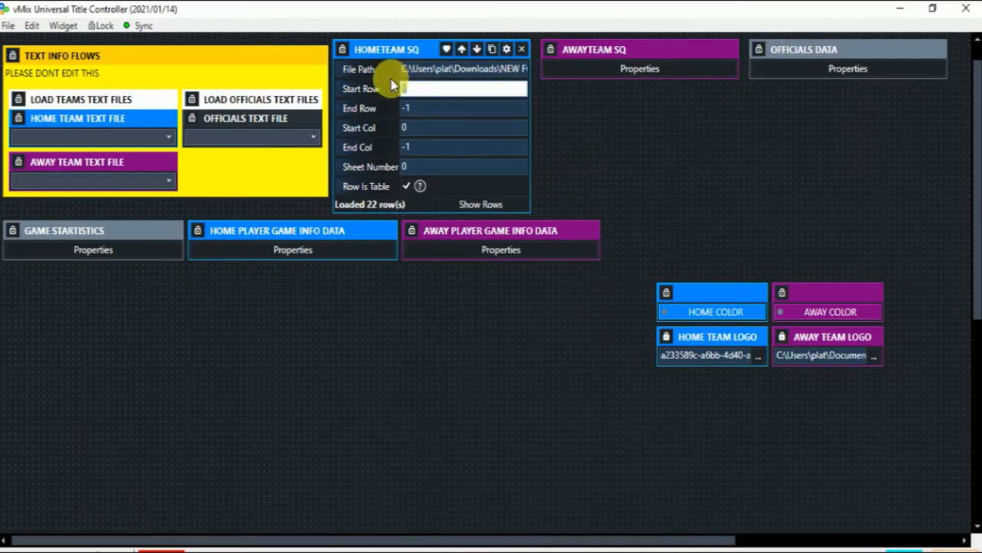
left_click(414, 128)
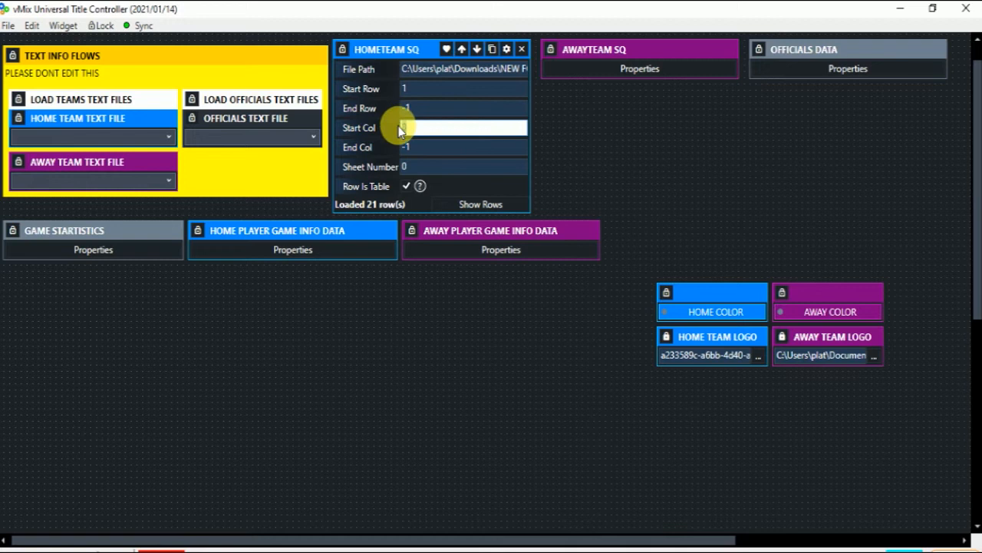
mouse_move(759, 550)
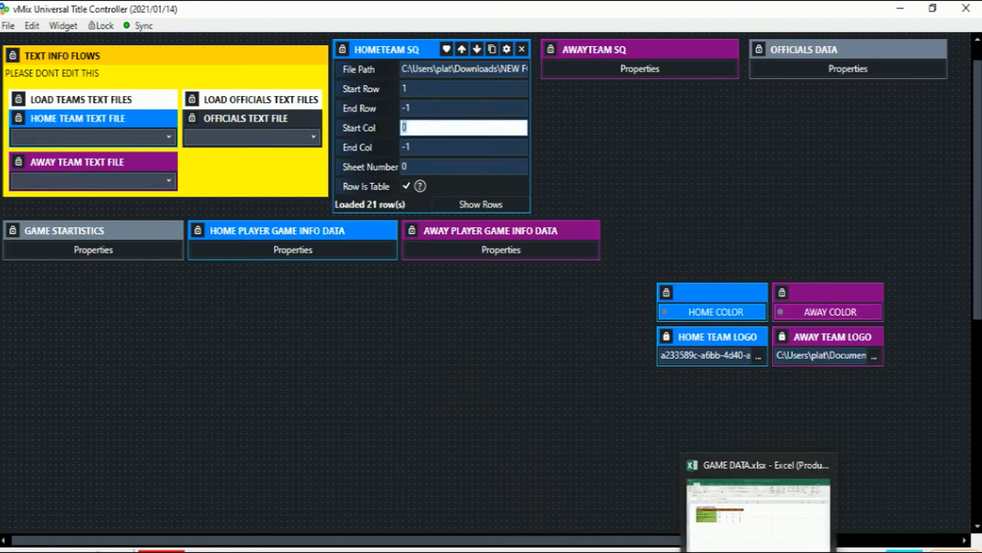
mouse_move(700, 506)
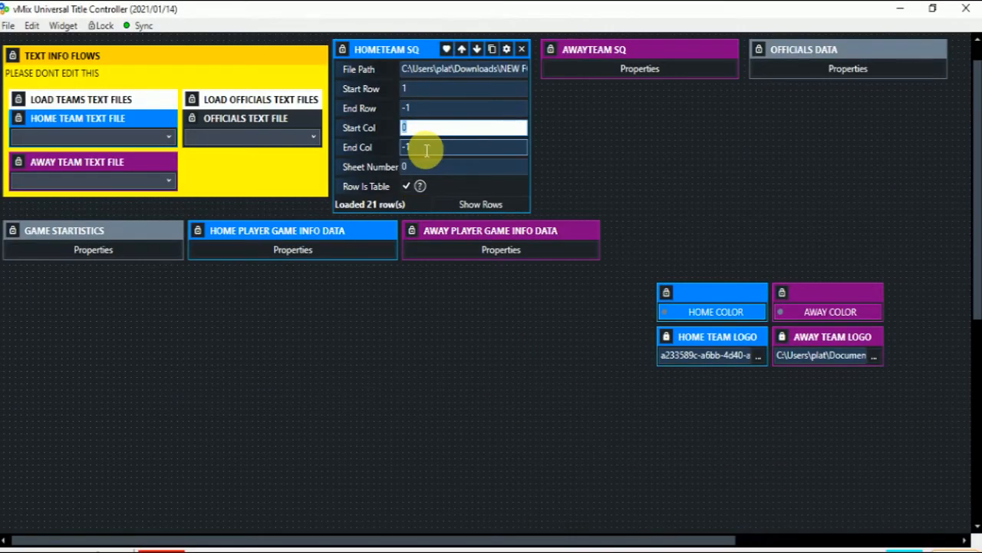
left_click(427, 149)
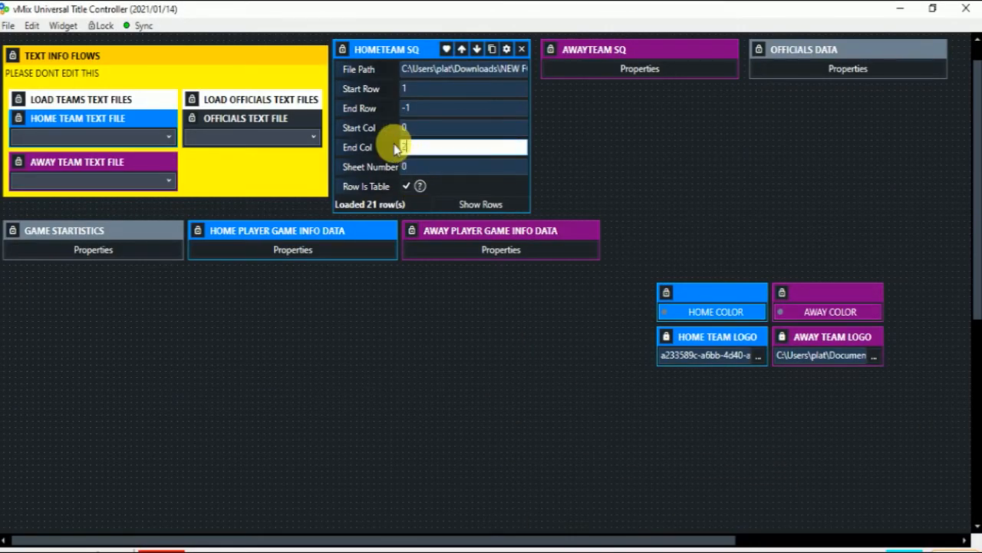
type("2")
left_click(422, 169)
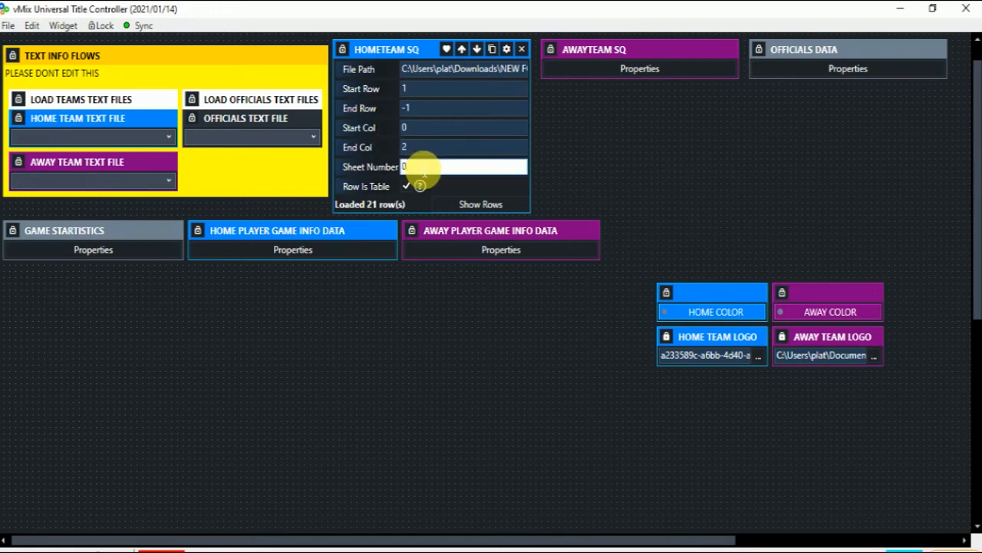
Step: Look through the HOMETEAM SQ widget's rows from start to end and close the row viewer
left_click(469, 203)
scroll(518, 287, "down", 1)
scroll(519, 286, "up", 1)
scroll(520, 285, "down", 1)
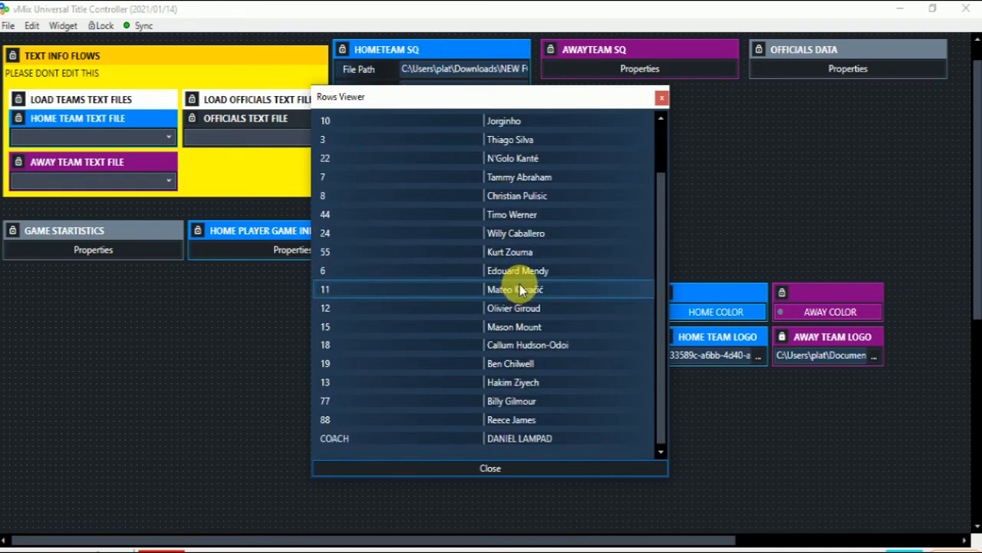
scroll(541, 225, "up", 1)
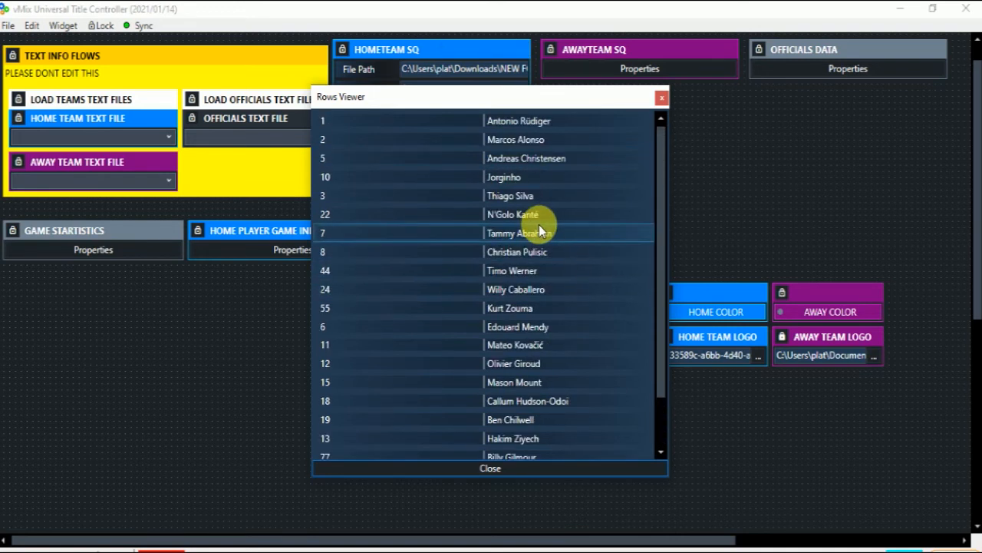
left_click(661, 100)
Step: Duplicate the HOMETEAM SQ widget and place the copy just below the AWAYTEAM SQ widget
mouse_move(450, 47)
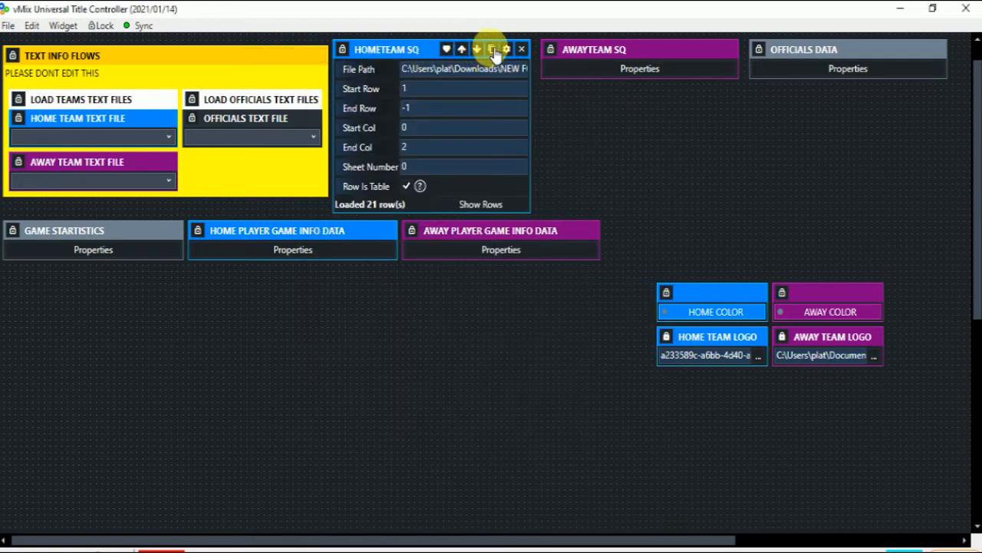
left_click(492, 48)
left_click_drag(427, 59, 658, 108)
Step: Rename the HOMETEAM SQ copy as AWAYTEAM SQ, reusing the old away widget's name, and set its colour to Purple
mouse_move(591, 48)
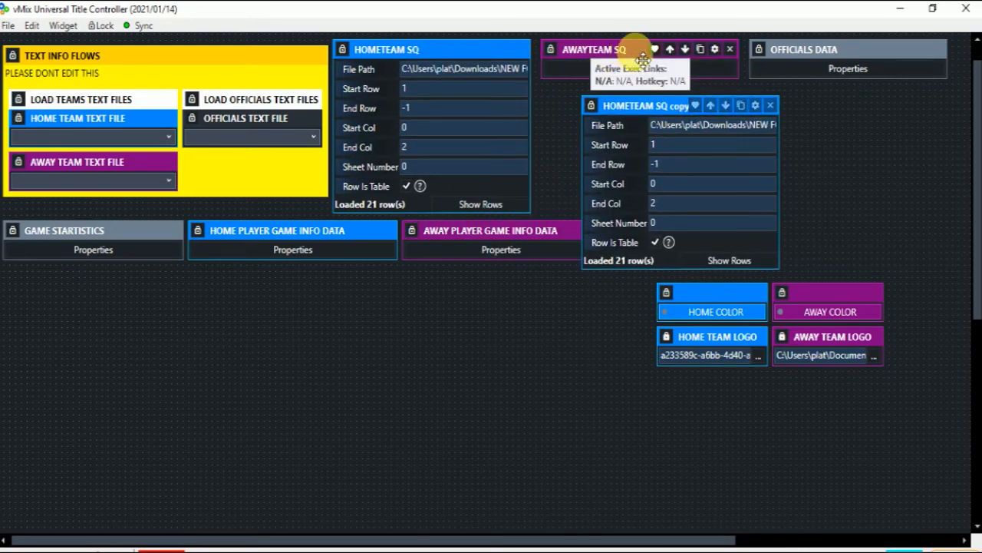
left_click(715, 49)
left_click(494, 165)
key("ctrl+c")
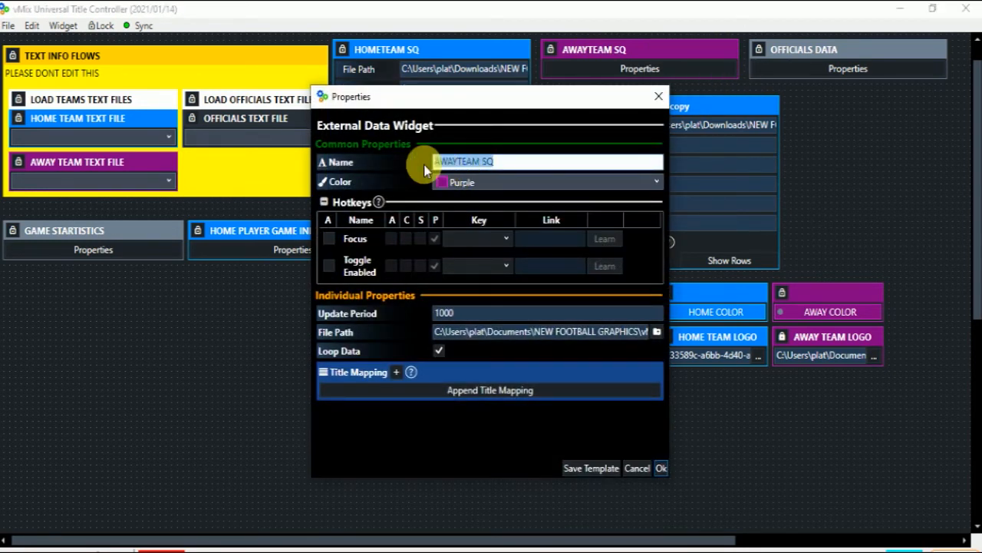
left_click(662, 96)
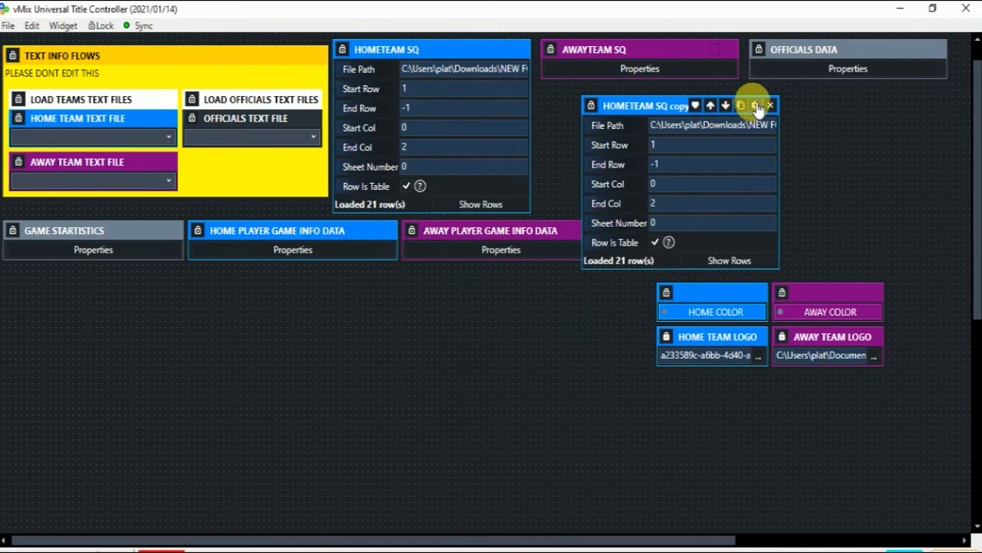
left_click(756, 106)
left_click_drag(527, 164, 432, 163)
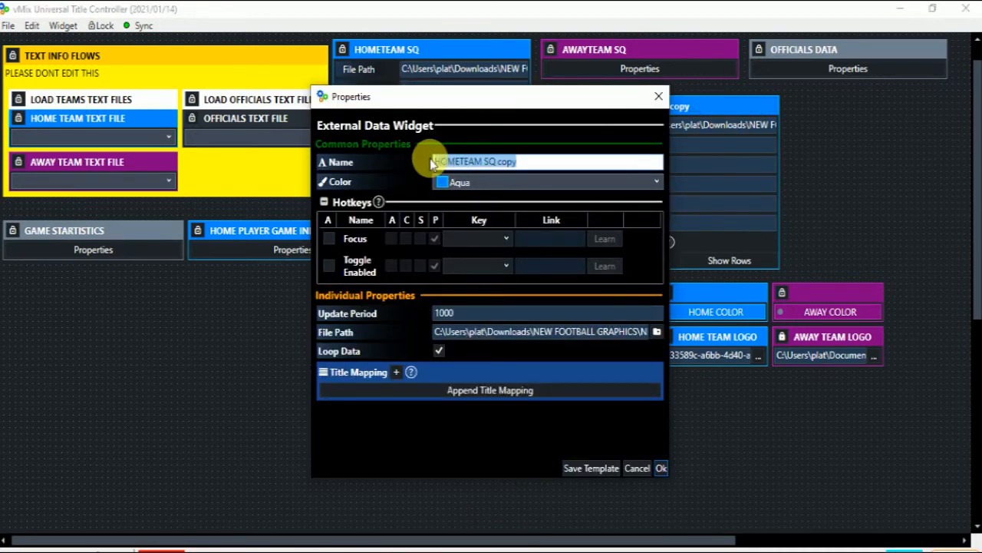
key("ctrl+v")
left_click(507, 184)
left_click(471, 281)
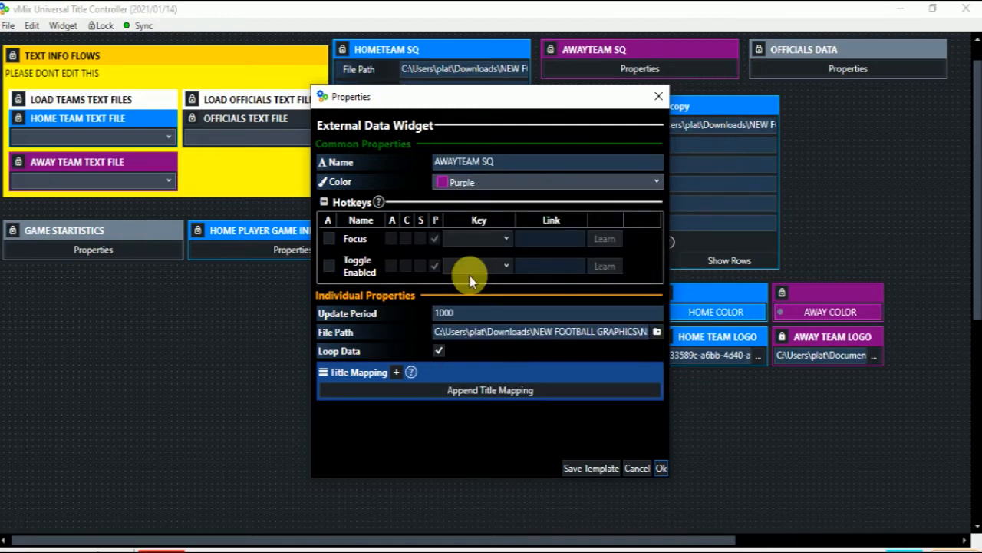
left_click(662, 468)
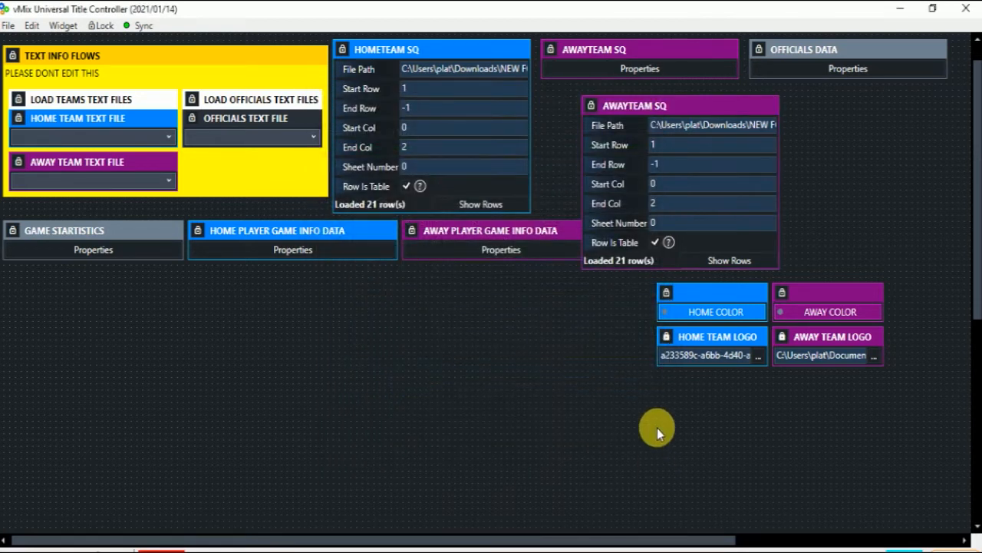
Step: Delete the old AWAYTEAM SQ widget and move the new AWAYTEAM SQ widget into its place beside HOMETEAM SQ
left_click(728, 46)
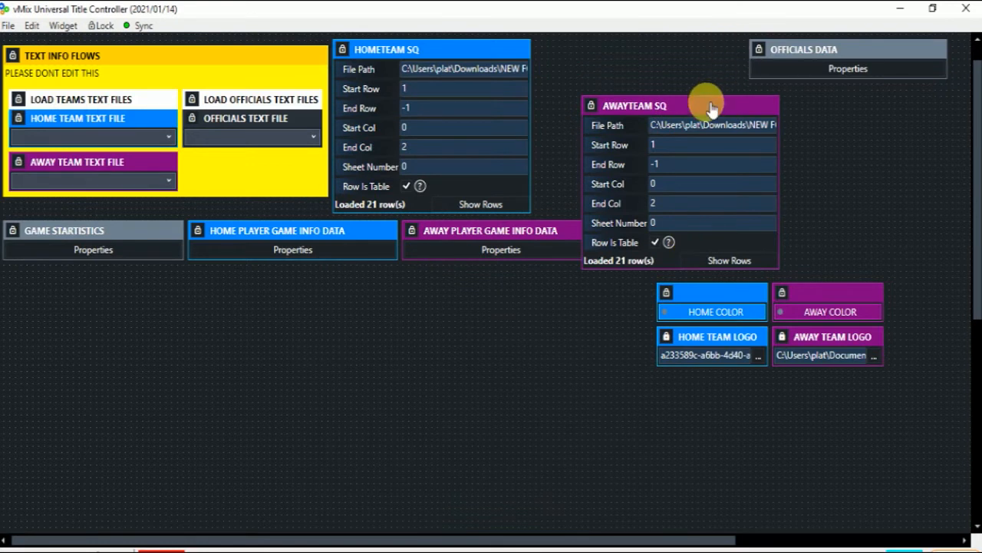
left_click_drag(660, 112, 621, 58)
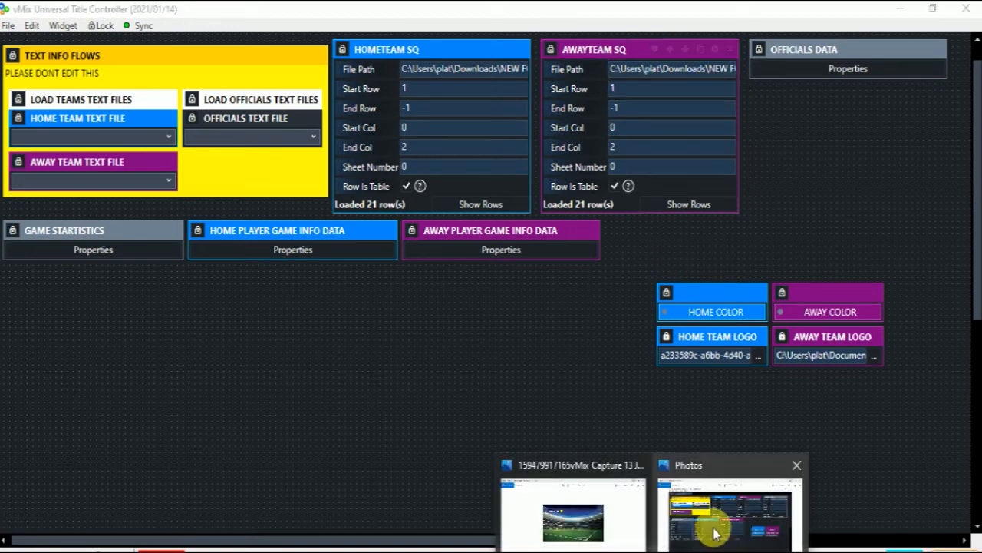
Step: Set the AWAYTEAM SQ widget's Sheet Number to 2, following EXCEL SHEET SETUP SAMPLE.JPG
left_click(712, 530)
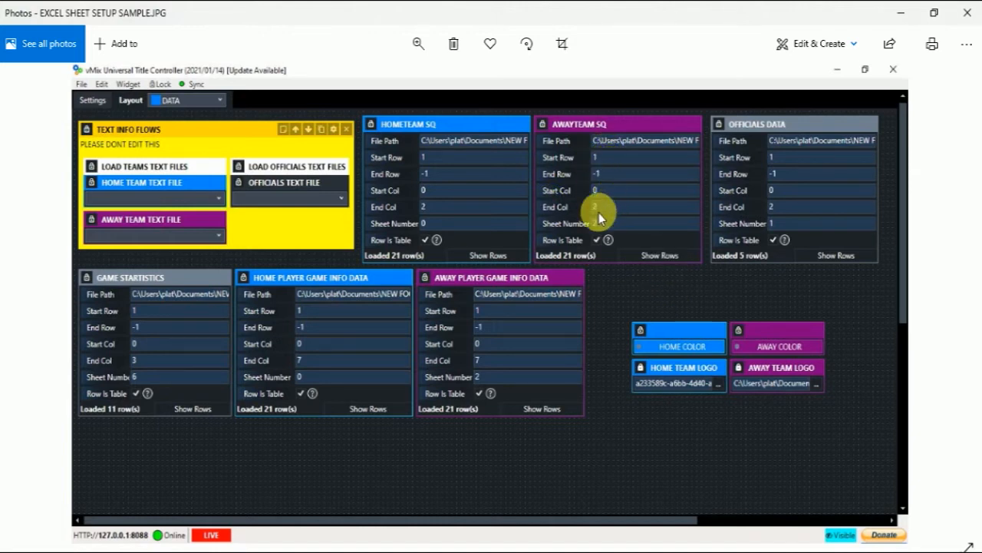
left_click(899, 14)
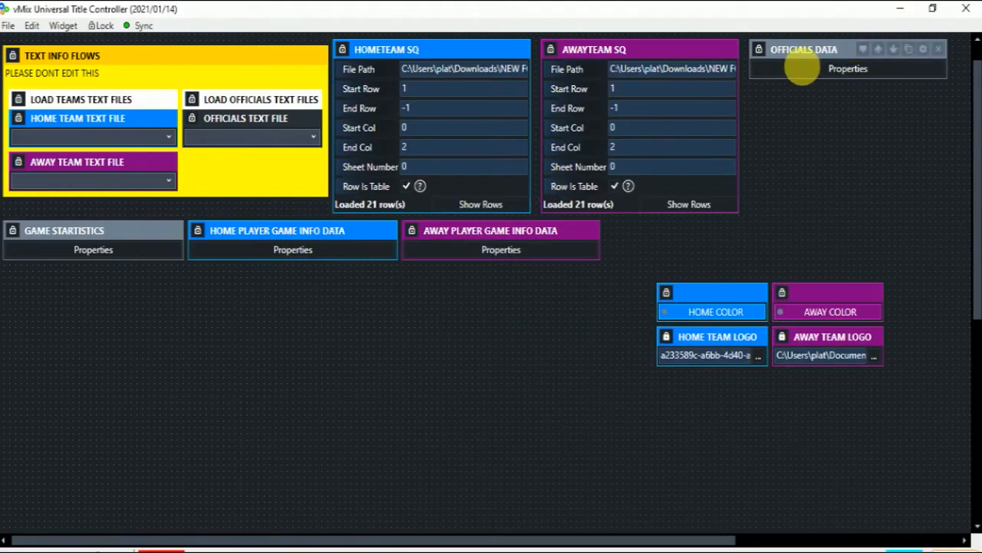
left_click(627, 136)
left_click(608, 167)
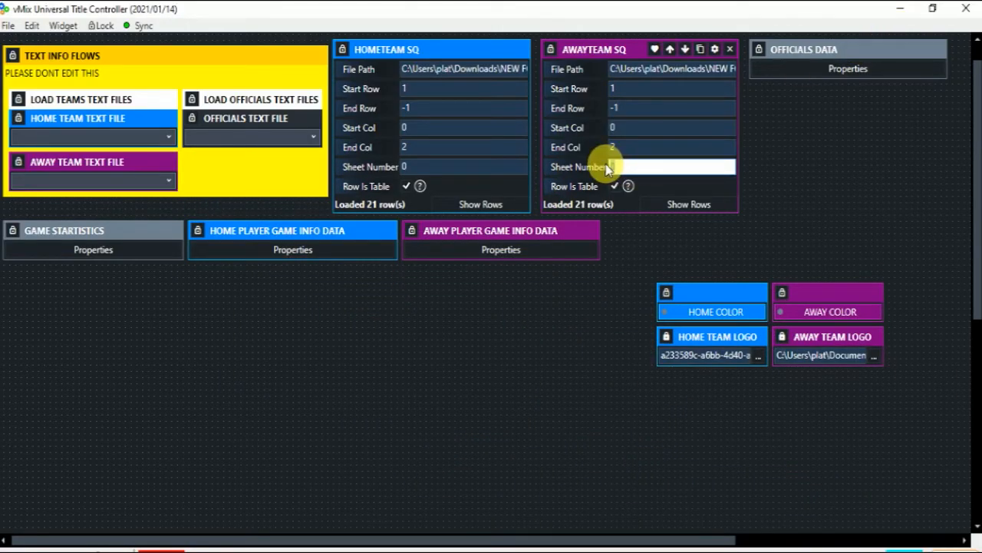
type("2")
left_click(643, 149)
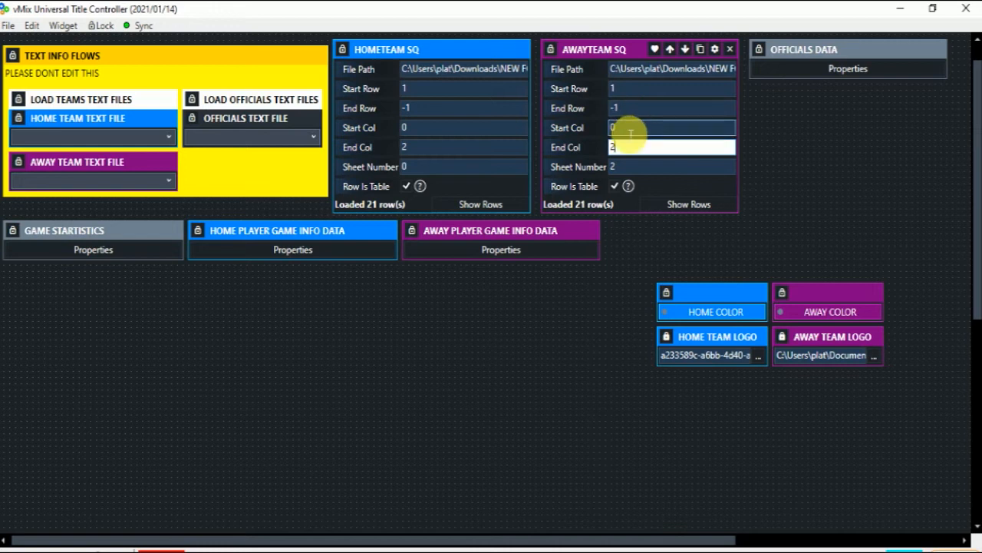
Step: Look through the AWAYTEAM SQ widget's loaded rows and close the row viewer
left_click(682, 209)
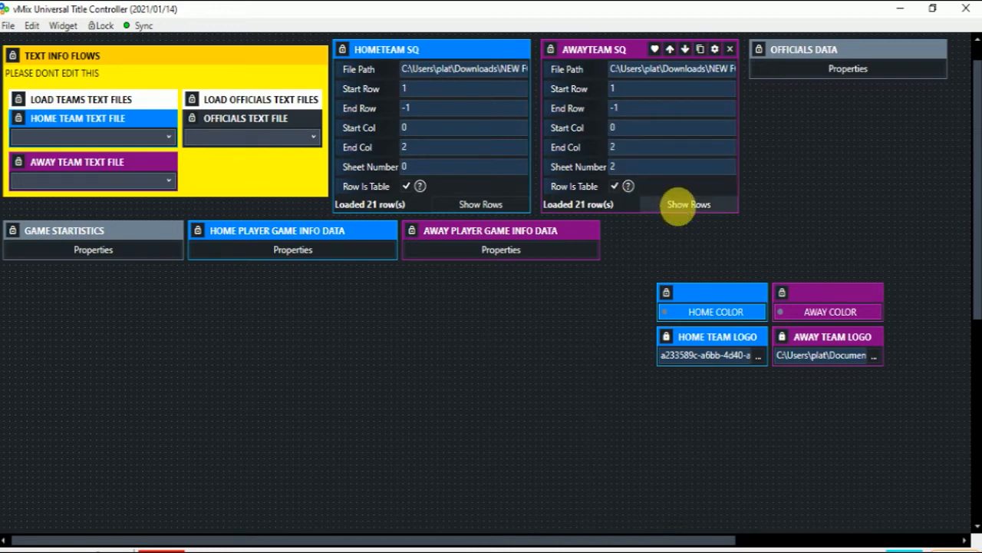
scroll(515, 232, "down", 1)
scroll(517, 230, "up", 1)
scroll(357, 187, "down", 1)
scroll(377, 221, "up", 1)
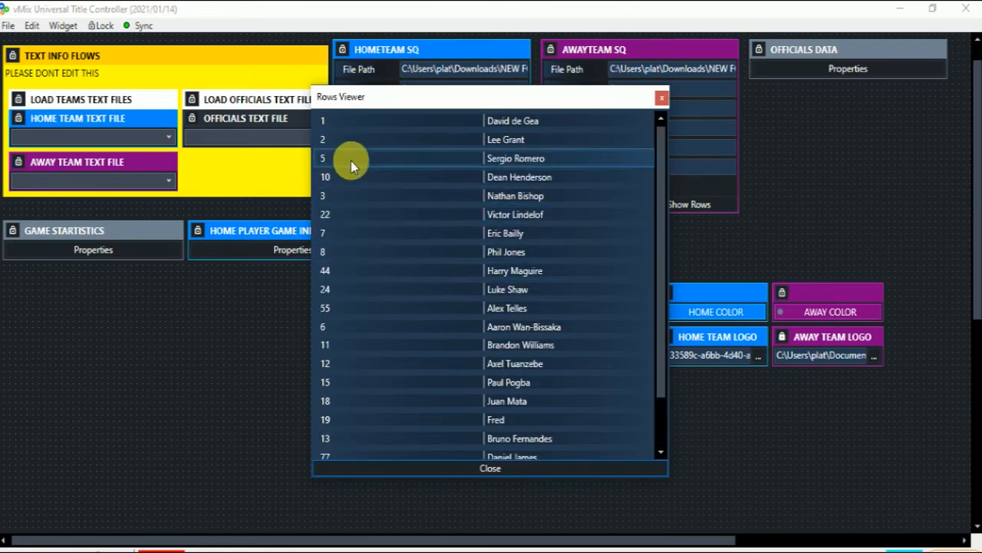
left_click(661, 101)
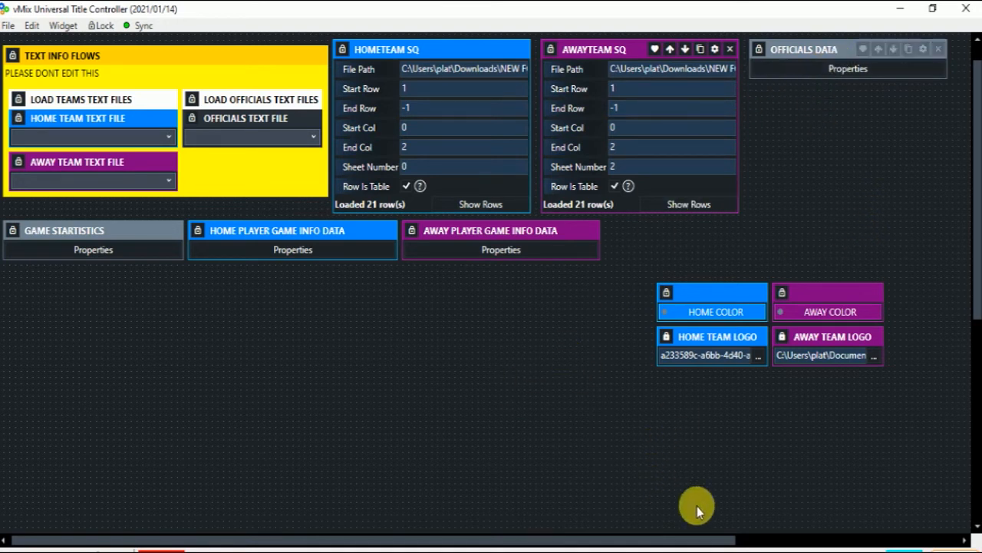
Step: Check the row, column and sheet settings of the remaining data widgets in EXCEL SHEET SETUP SAMPLE.JPG
mouse_move(652, 548)
left_click(691, 475)
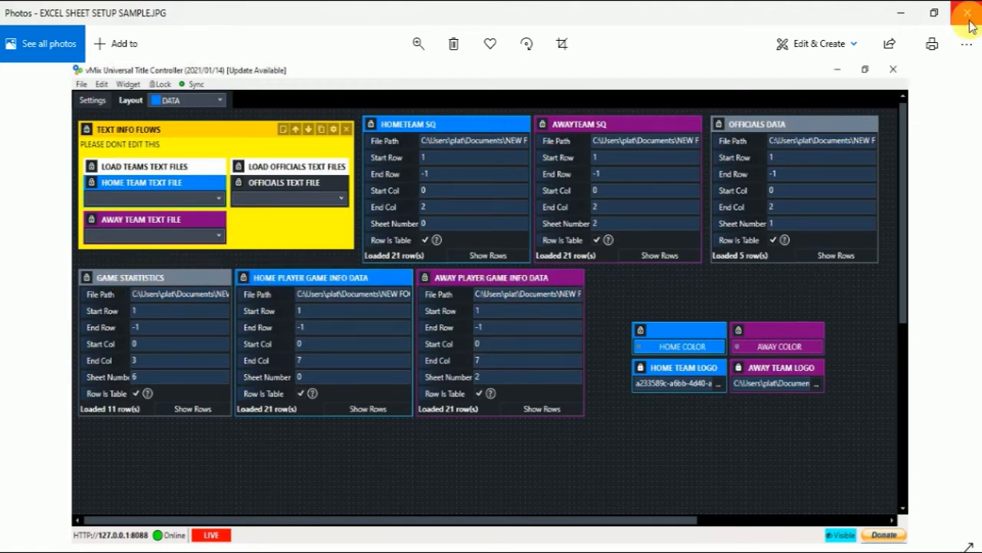
left_click(907, 16)
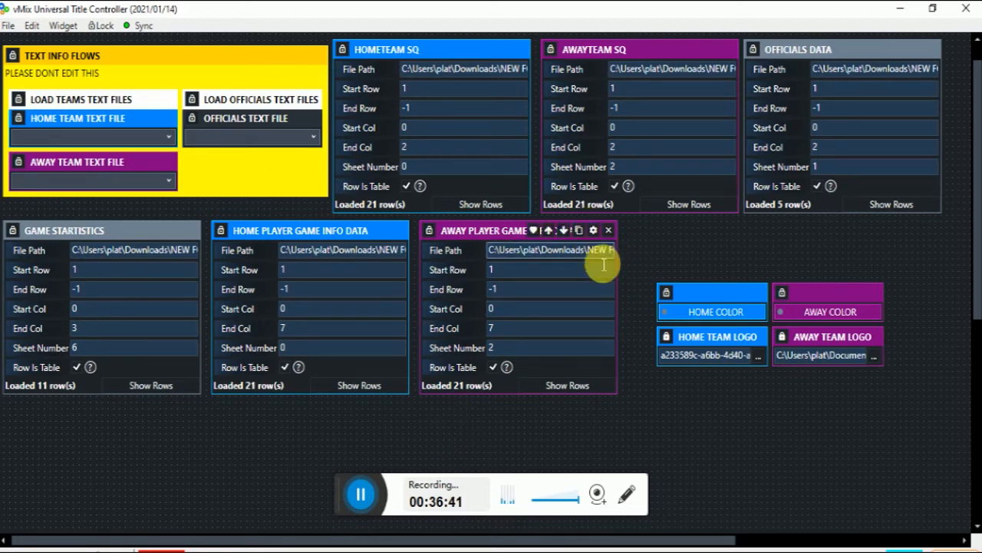
Step: Inspect the AWAY PLAYER GAME INFO DATA widget's File Path through to the file name at its end
left_click(568, 249)
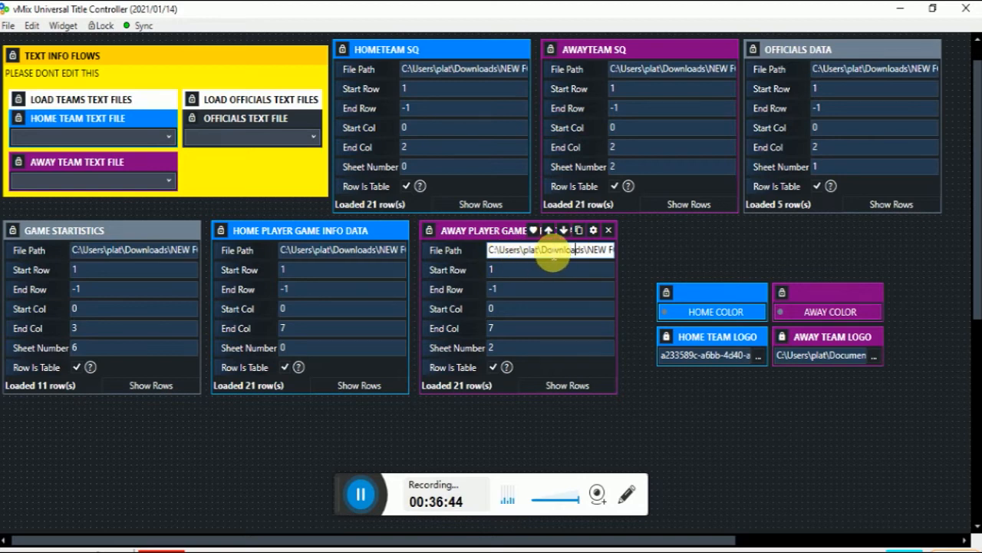
key("Right")
key("Right")
key("Right")
key("Right")
key("Right")
key("Right")
key("Right")
key("Right")
key("Right")
key("Right")
key("Right")
key("Right")
key("Right")
key("Right")
key("Right")
key("Right")
key("Right")
key("Right")
key("Right")
key("Right")
key("Right")
key("Right")
key("Right")
key("Right")
key("Right")
key("Right")
key("Right")
key("Right")
key("Right")
key("Right")
key("Right")
key("Right")
key("Right")
key("Right")
key("Right")
key("Right")
key("Right")
key("Right")
key("Right")
key("Right")
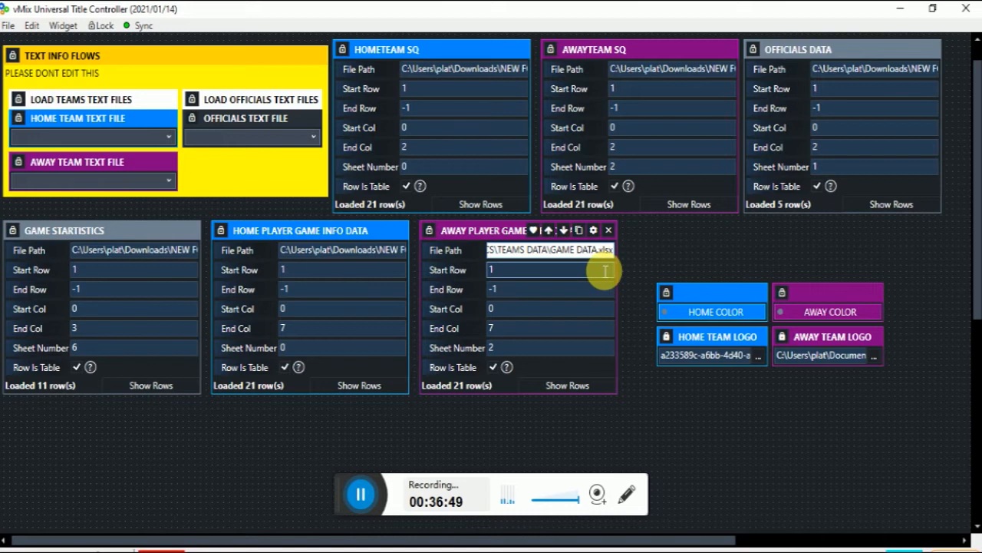
left_click(499, 73)
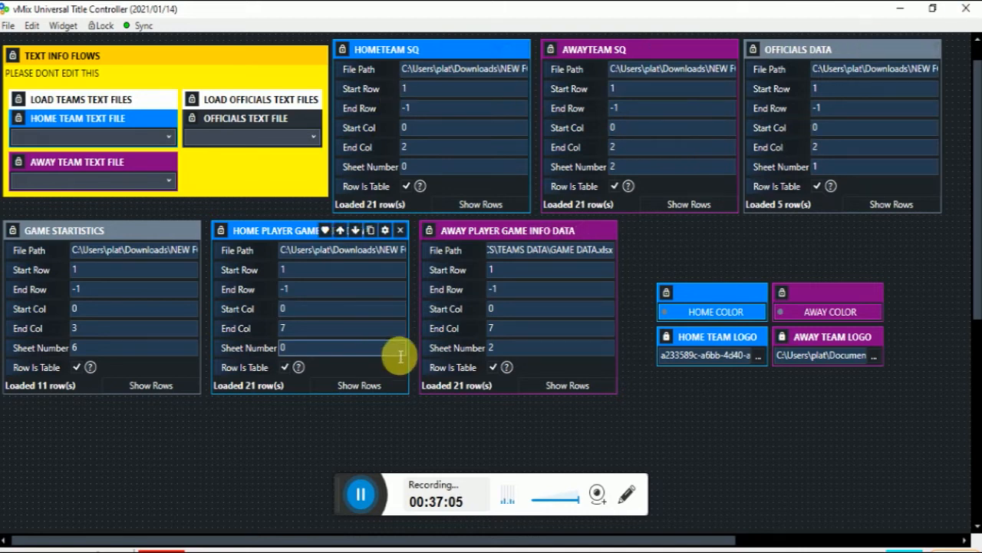
Step: Switch to vMix, open the GAMES COMING UP source's settings in the Data Sources Manager and check its full file path
key("alt+Tab")
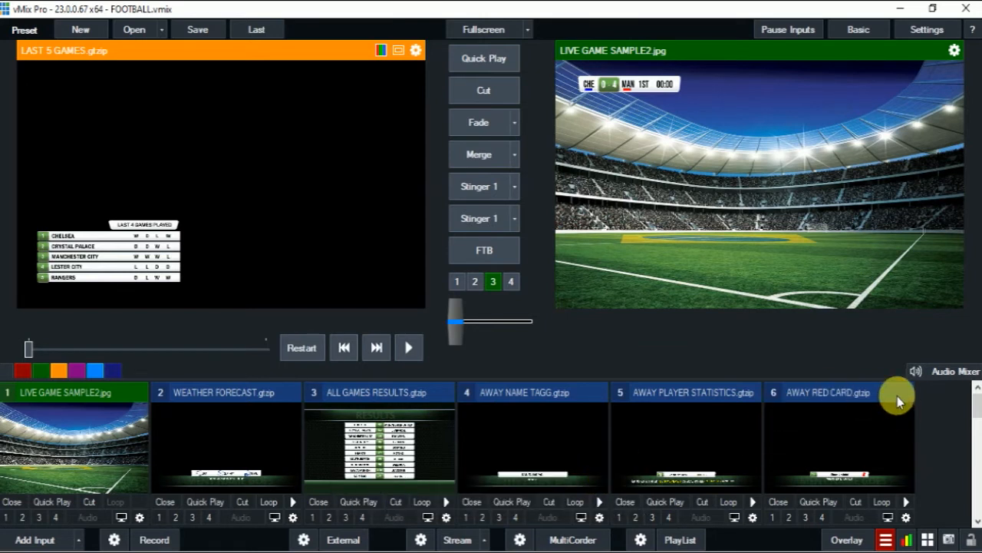
left_click(886, 542)
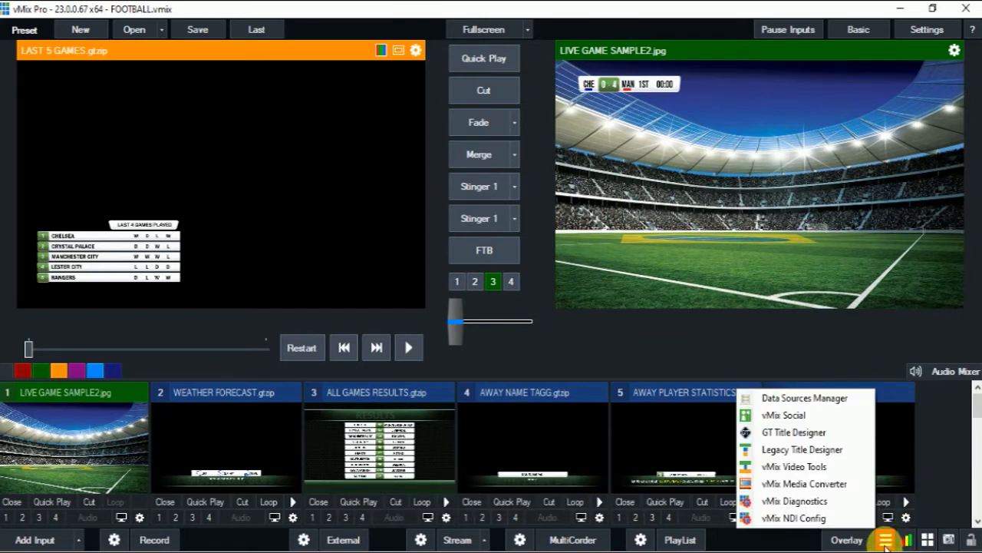
left_click(815, 399)
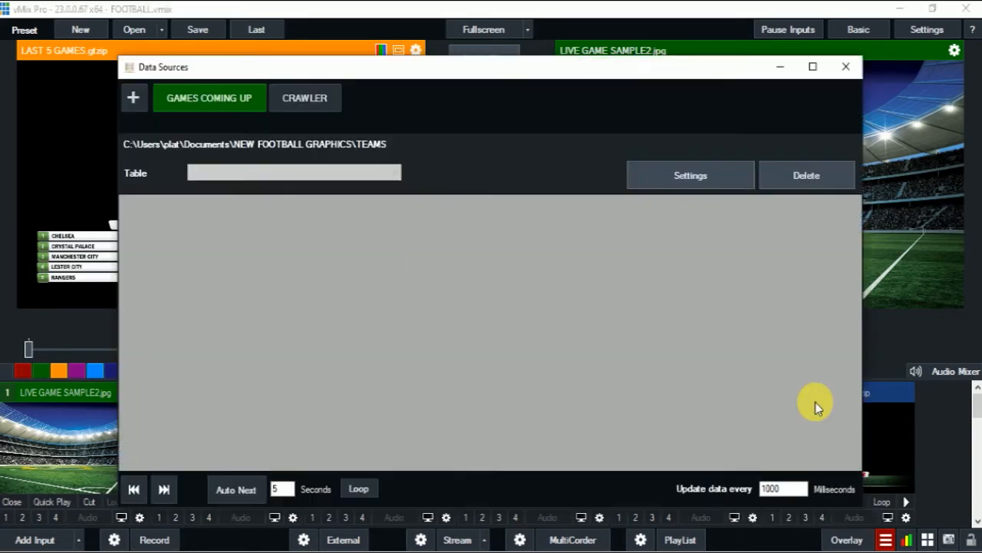
left_click(210, 104)
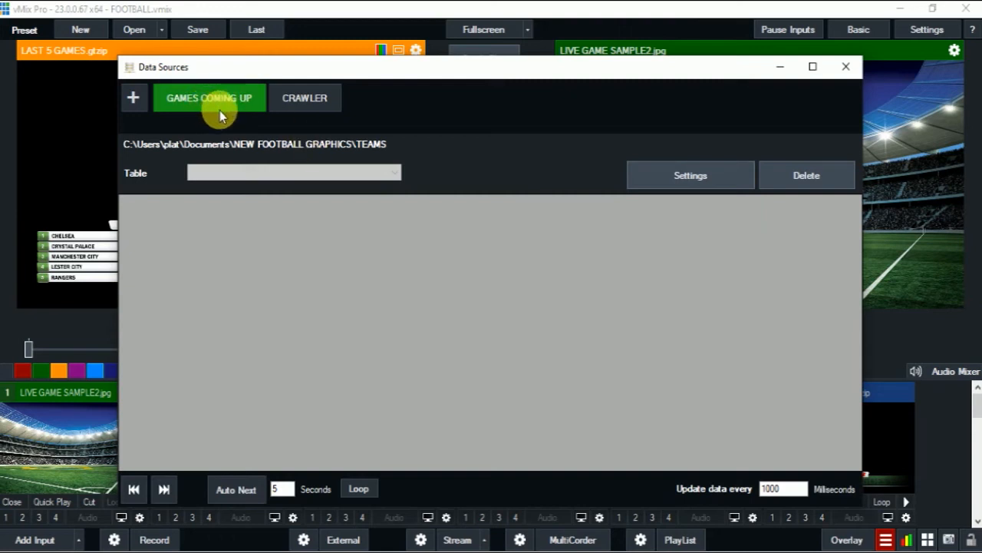
left_click(678, 178)
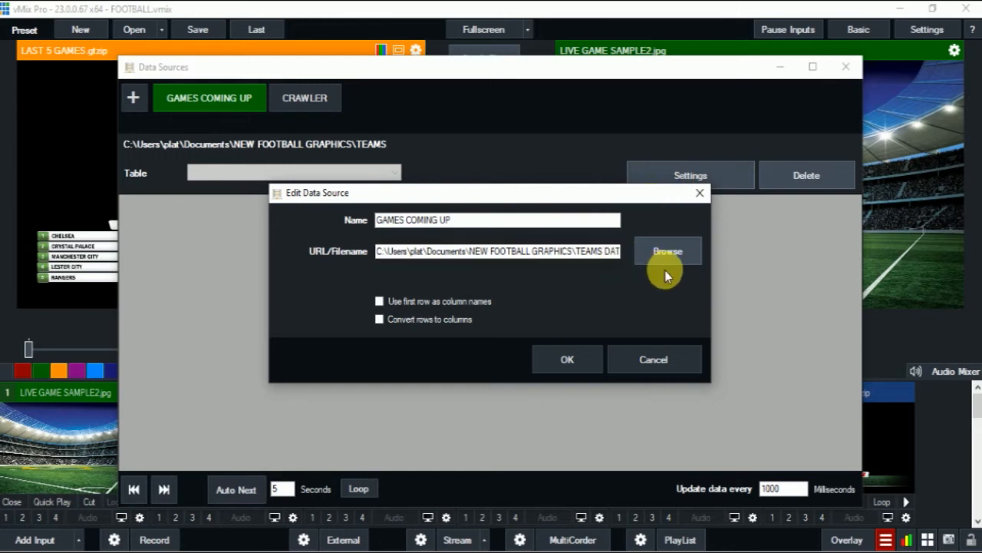
left_click(607, 256)
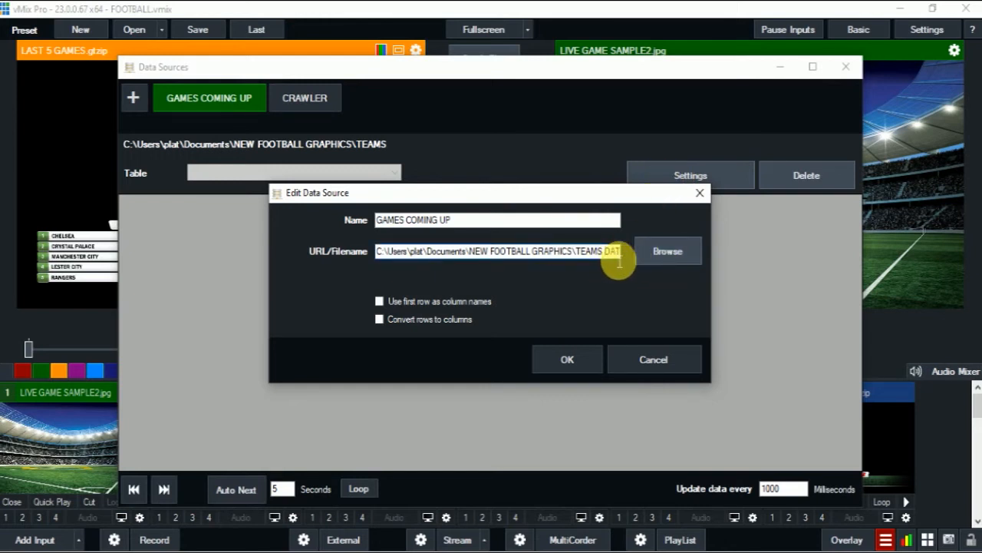
key("Right")
key("Right")
key("Right")
key("Right")
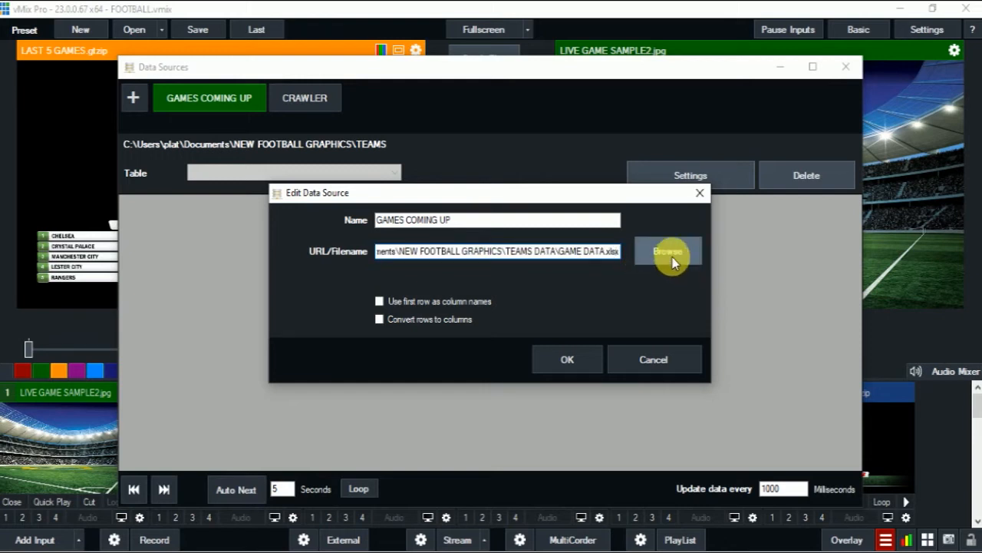
Step: Point the GAMES COMING UP data source to GAME DATA.xlsx in the TEAMS DATA folder of the downloaded NEW FOOTBALL GRAPHICS package
left_click(671, 258)
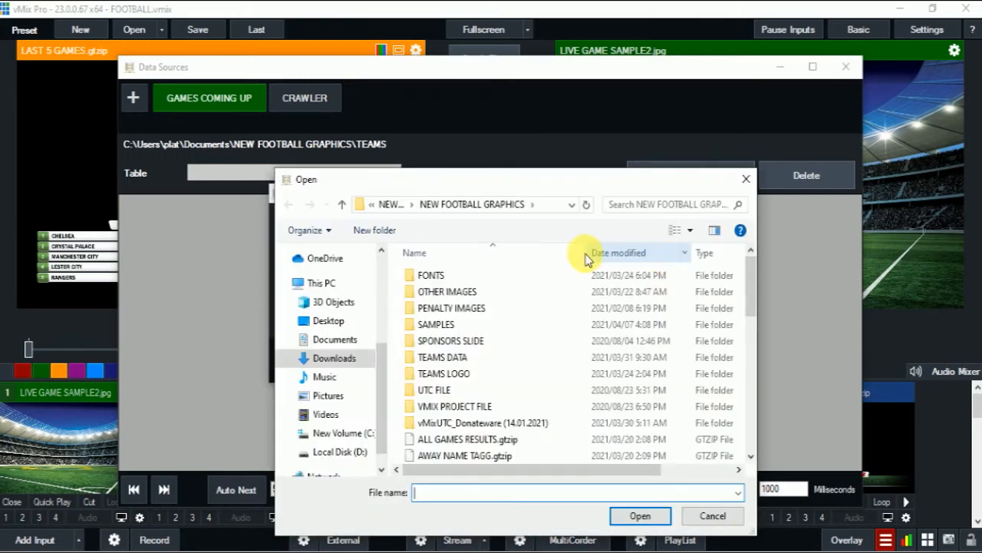
left_click(343, 358)
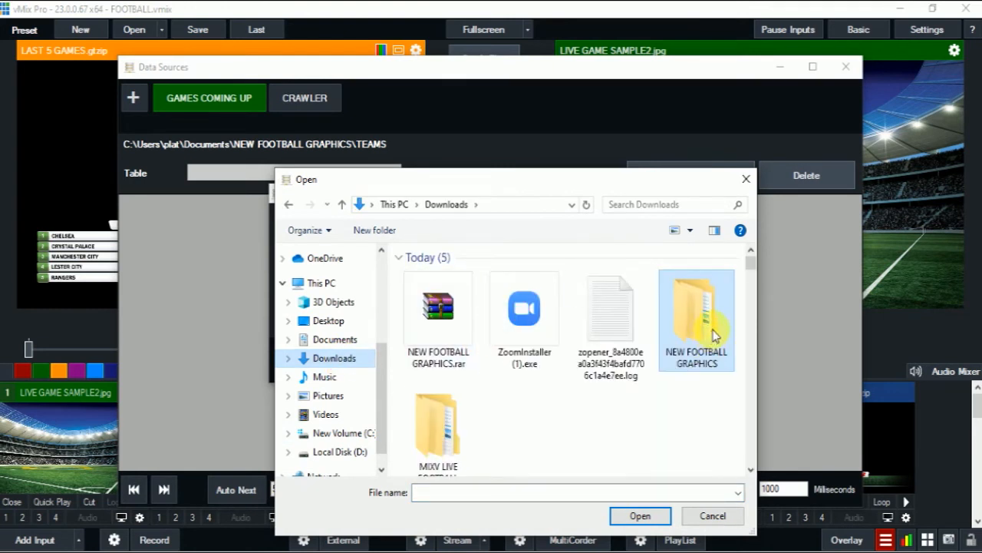
double_click(689, 326)
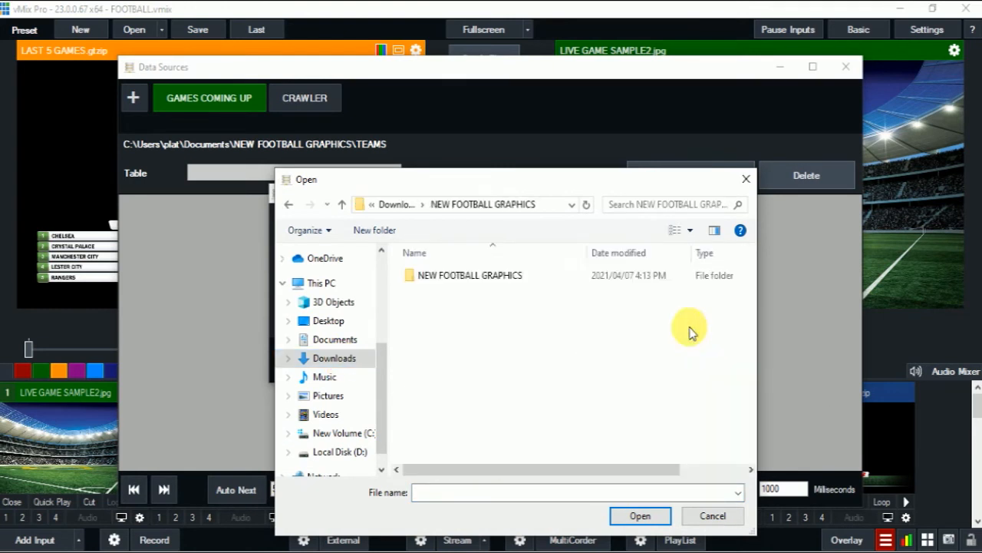
left_click(503, 284)
double_click(502, 283)
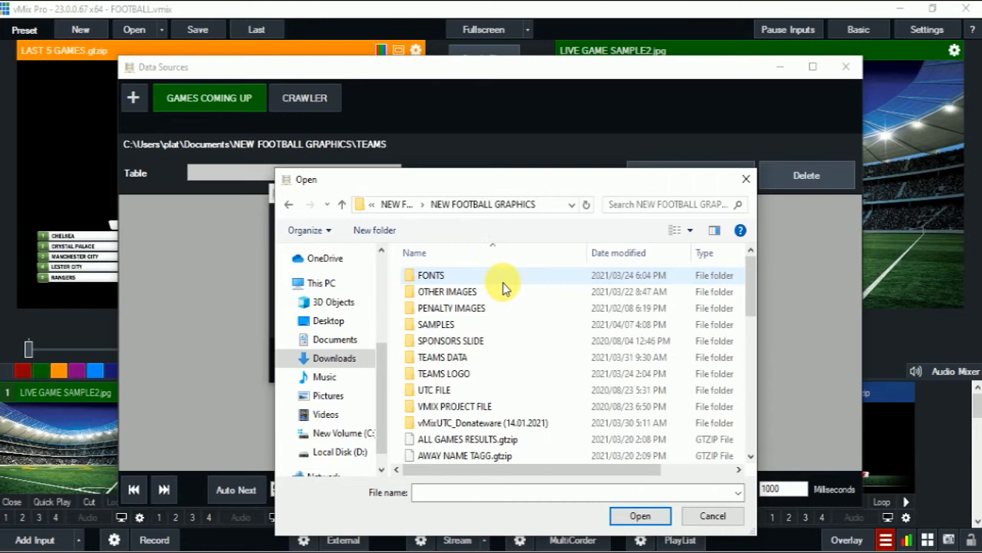
double_click(454, 359)
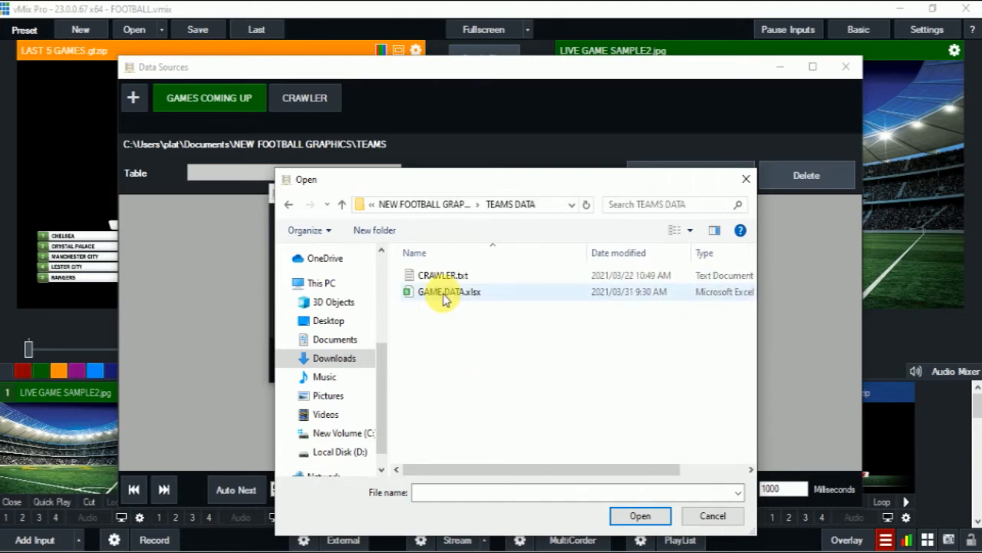
left_click(445, 296)
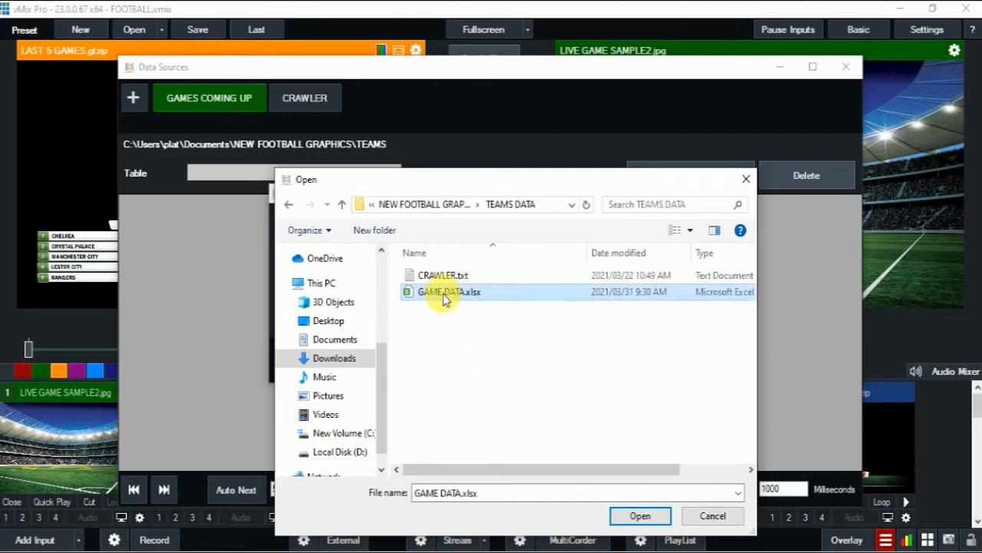
left_click(637, 516)
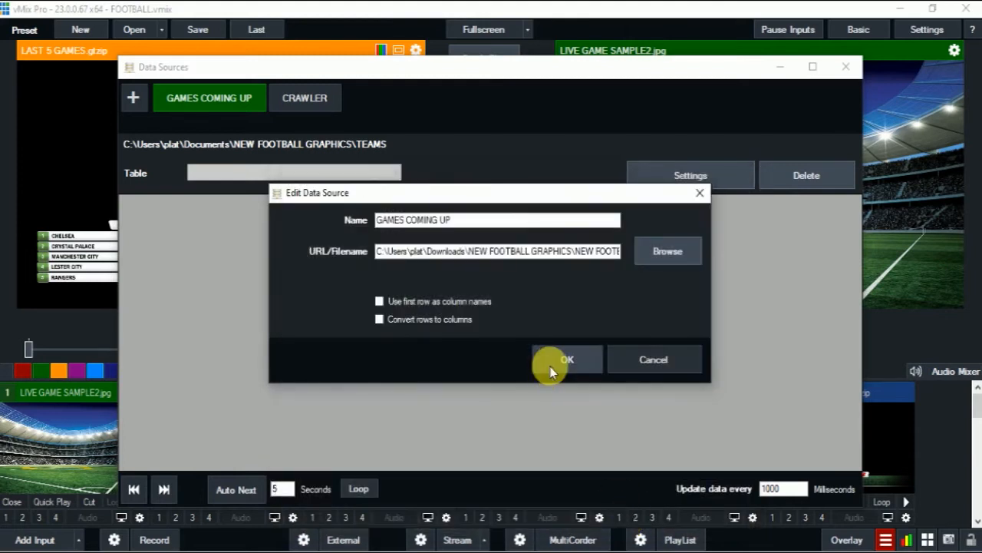
left_click(550, 365)
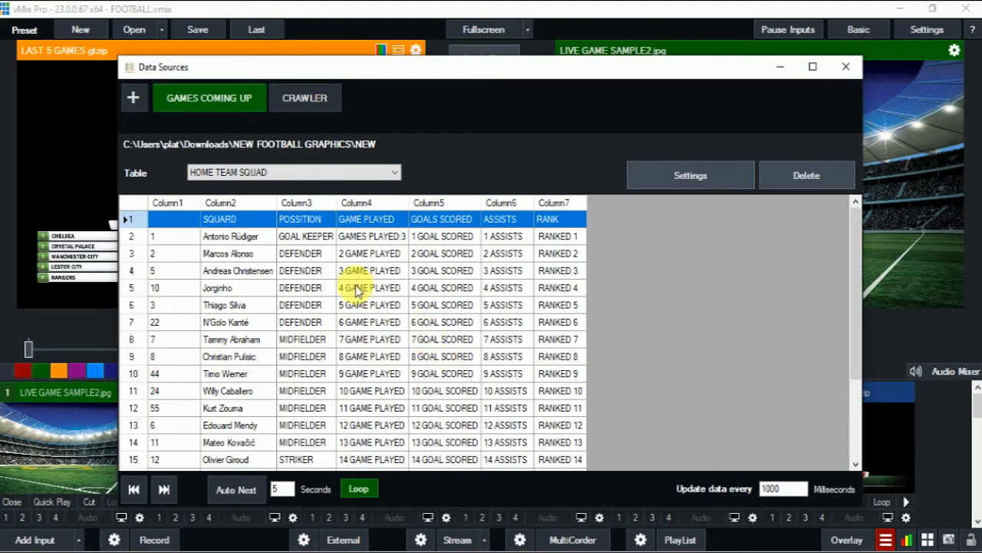
Step: Point the CRAWLER data source to CRAWLER.txt in the TEAMS DATA folder of the downloaded NEW FOOTBALL GRAPHICS package and close the Data Sources Manager
left_click(312, 101)
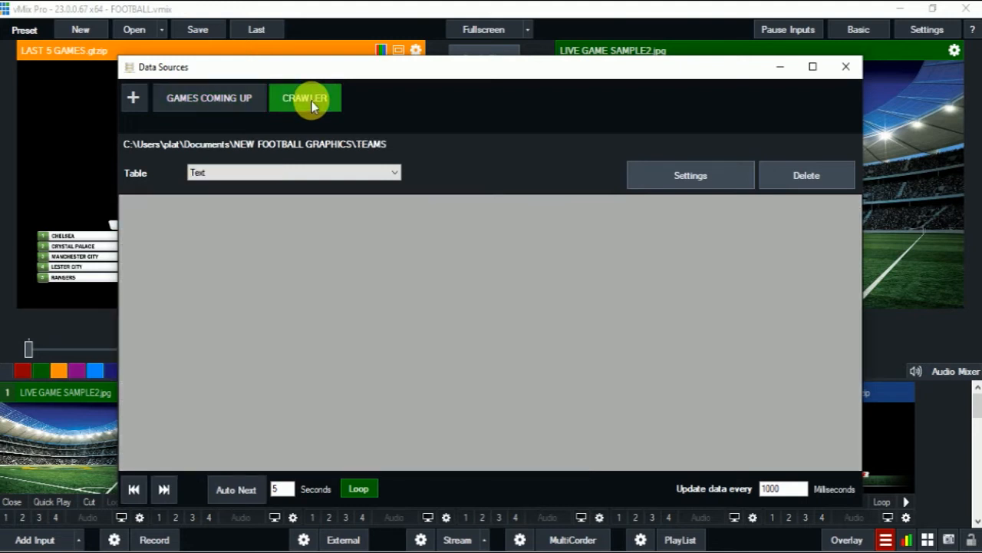
left_click(712, 175)
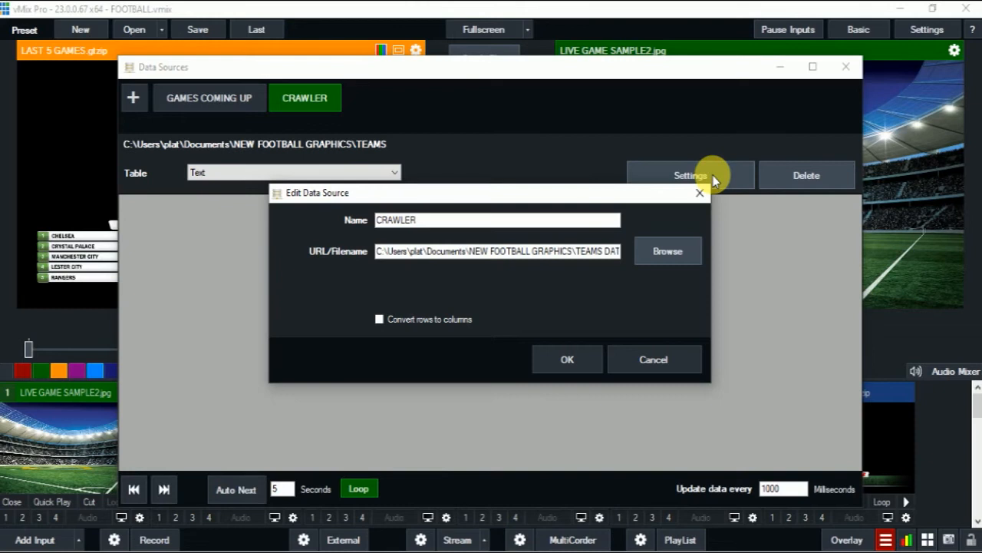
left_click(668, 256)
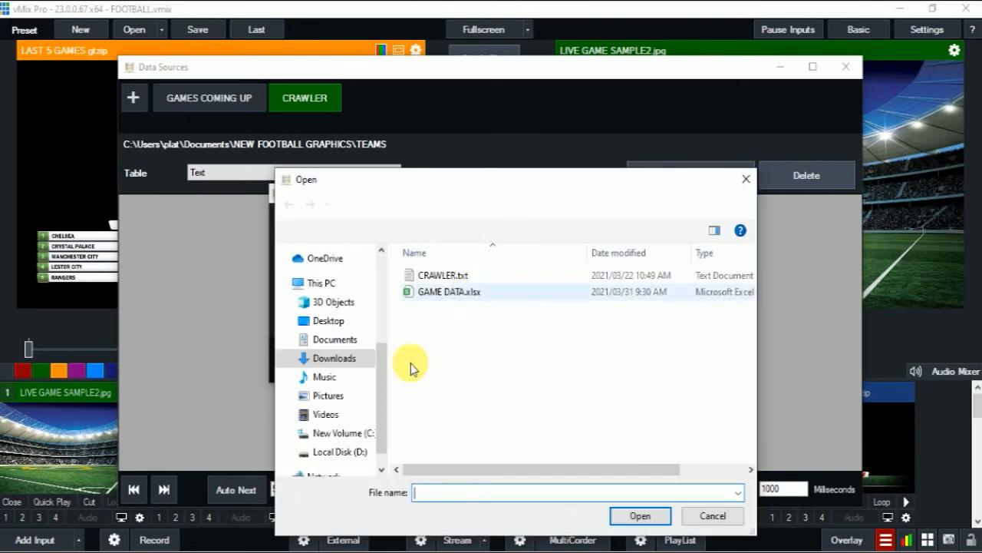
left_click(345, 362)
double_click(700, 329)
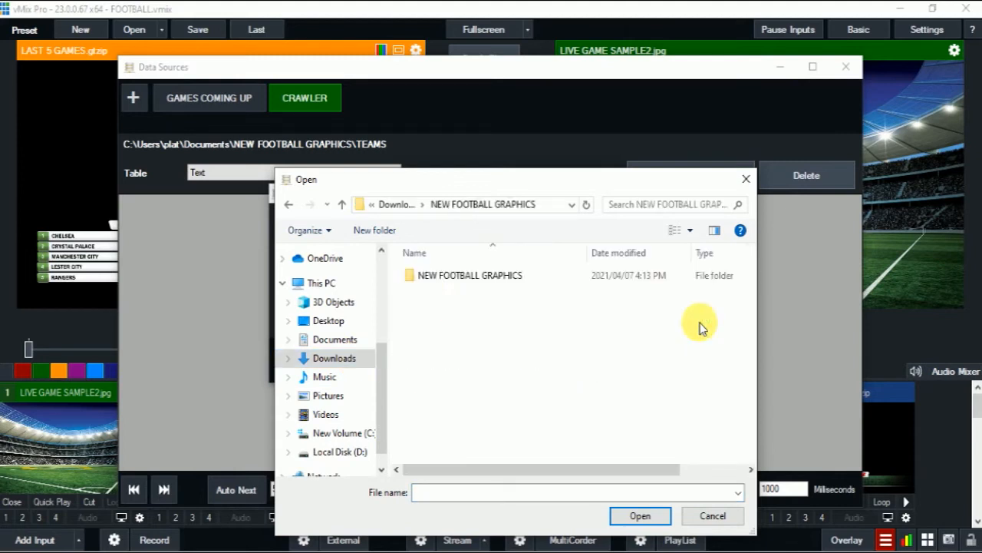
double_click(424, 278)
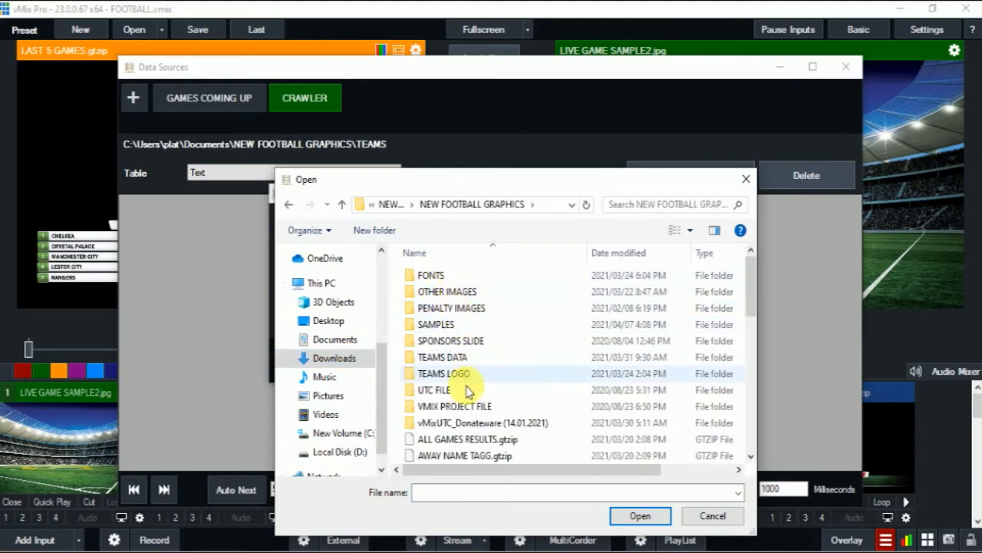
double_click(441, 357)
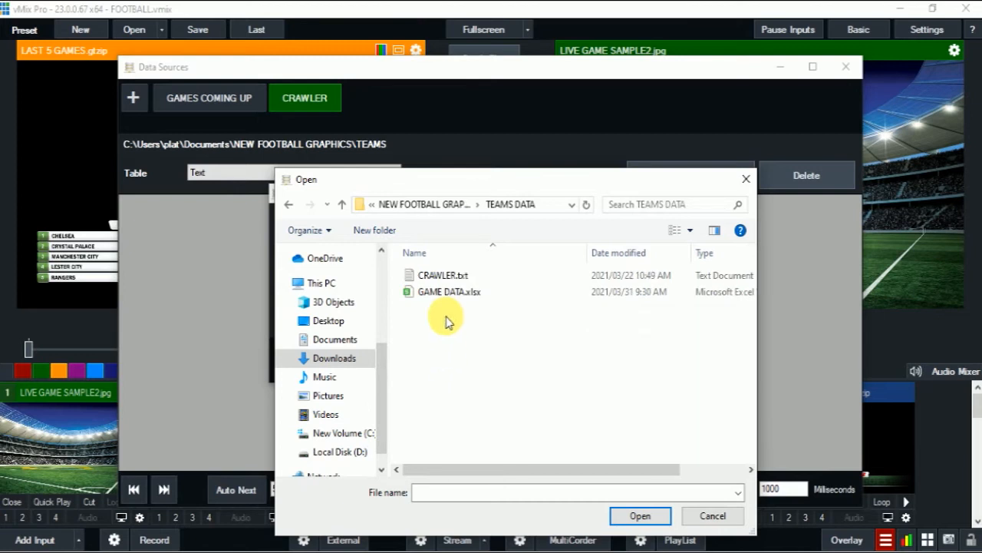
left_click(440, 275)
left_click(637, 515)
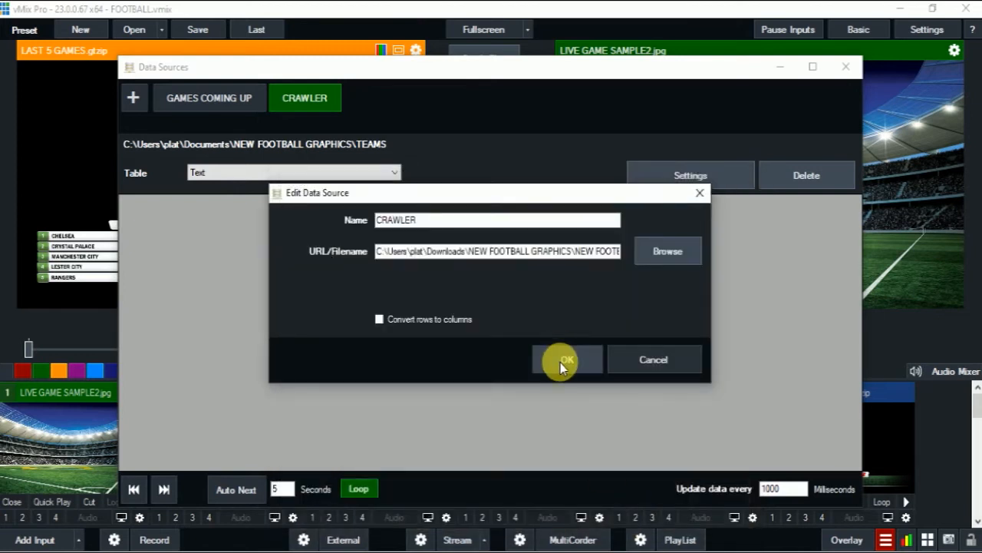
left_click(560, 362)
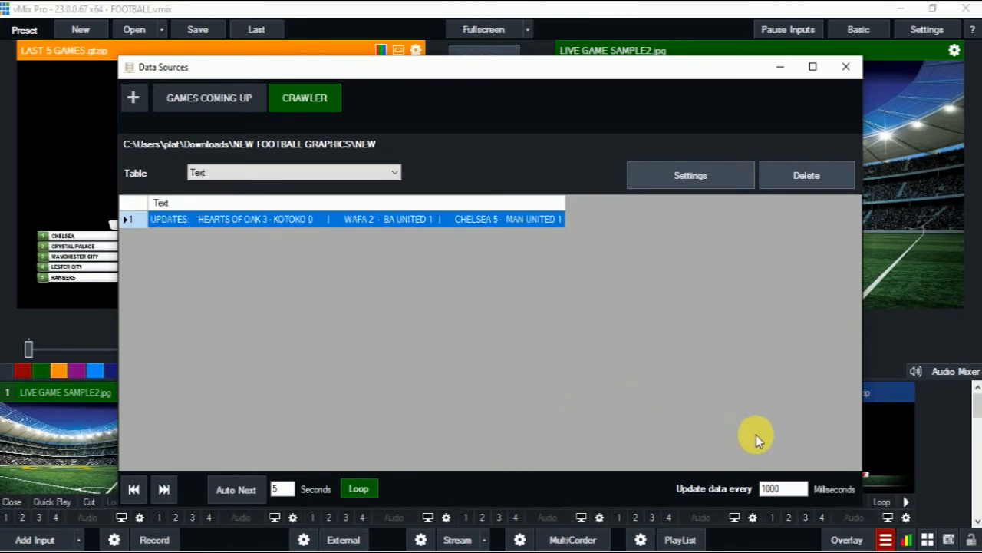
left_click(850, 71)
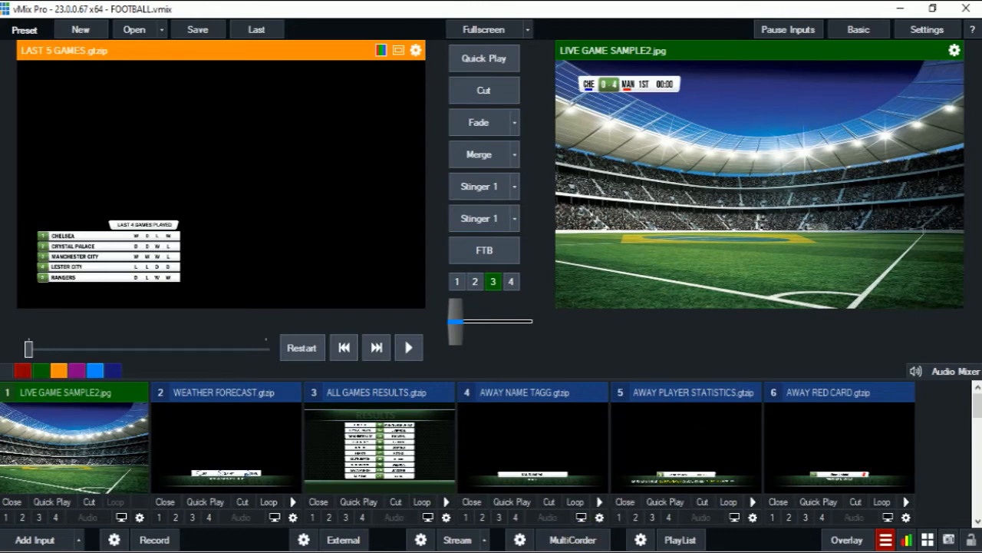
Step: Switch to vMix Universal Title Controller and check the HOME TEAM TEXT FILE widget's list of choices
key("alt+Tab")
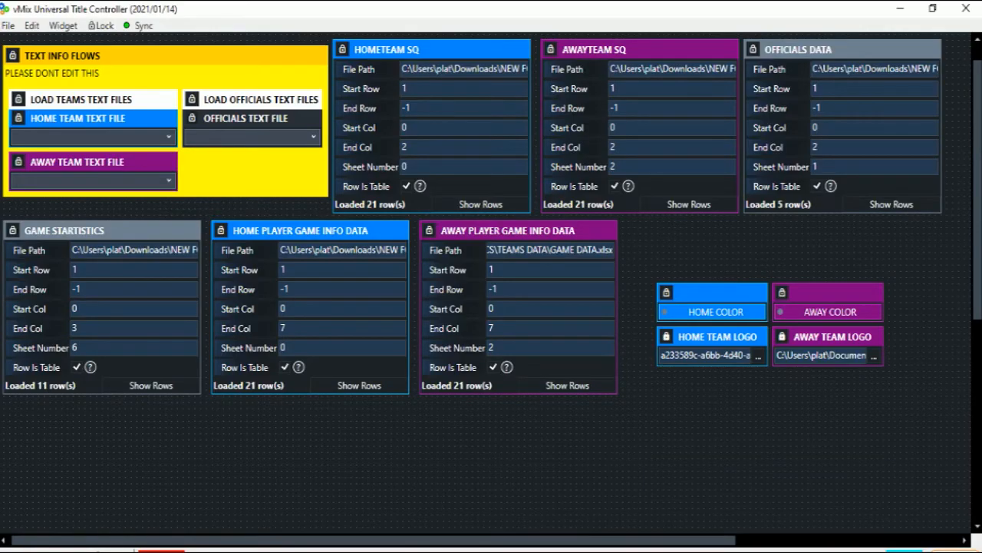
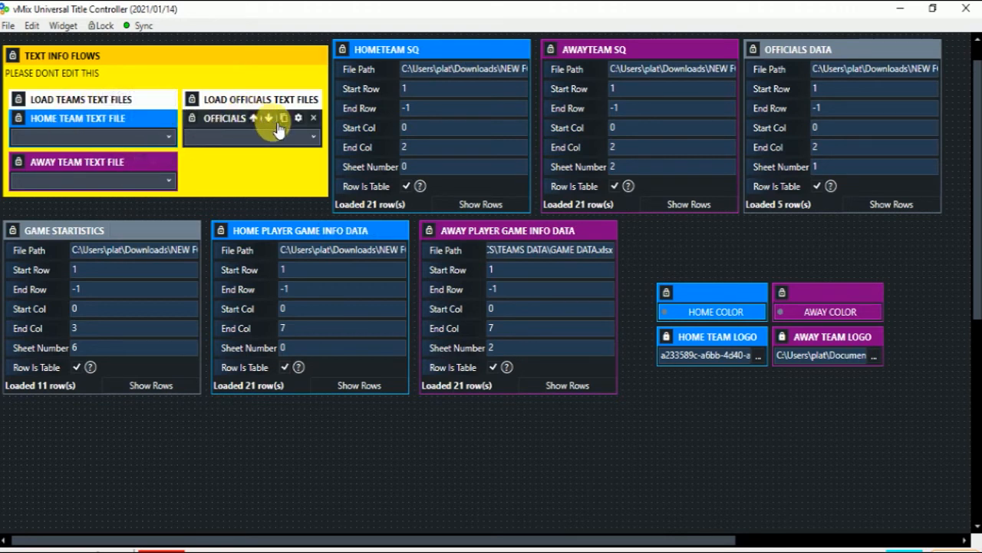
left_click(166, 138)
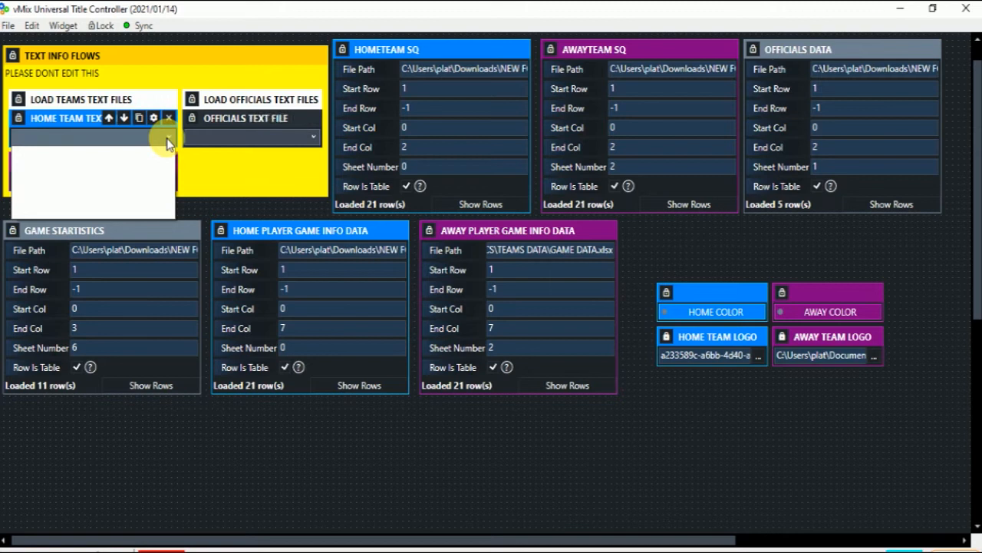
left_click(167, 139)
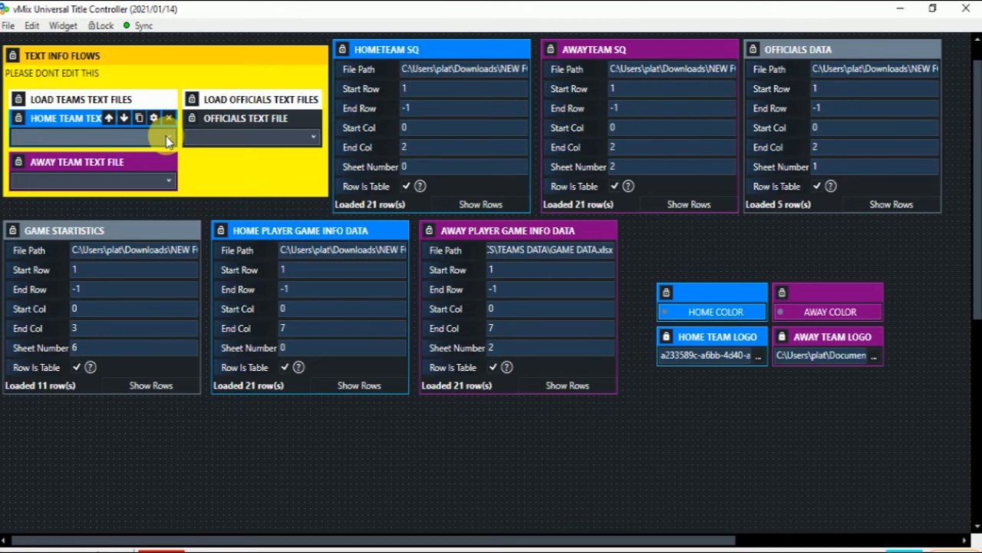
Step: Save the controller project over SPORTS GRAPHICS.vmc in the UTC FILE folder of the downloaded NEW FOOTBALL GRAPHICS package
left_click(9, 25)
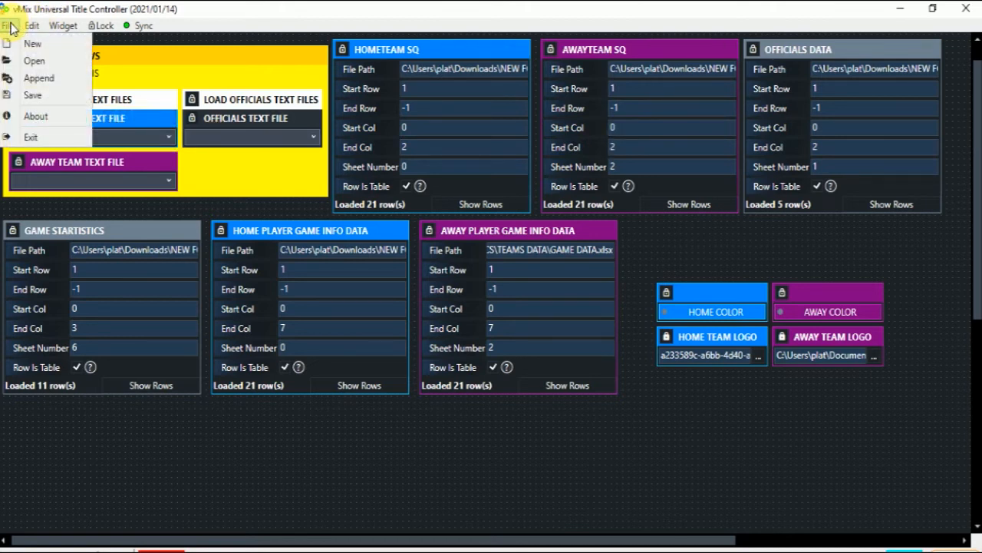
left_click(46, 96)
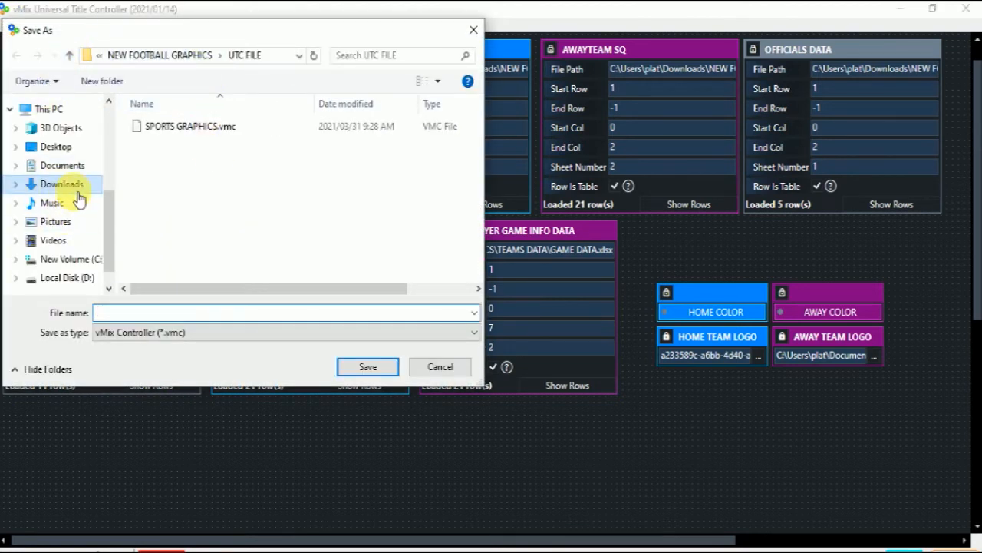
left_click(80, 191)
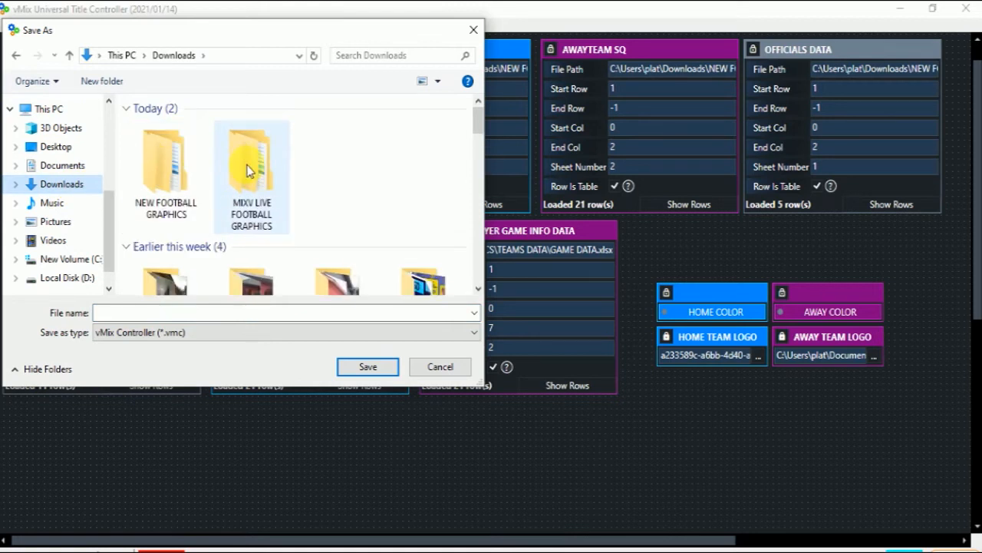
double_click(168, 170)
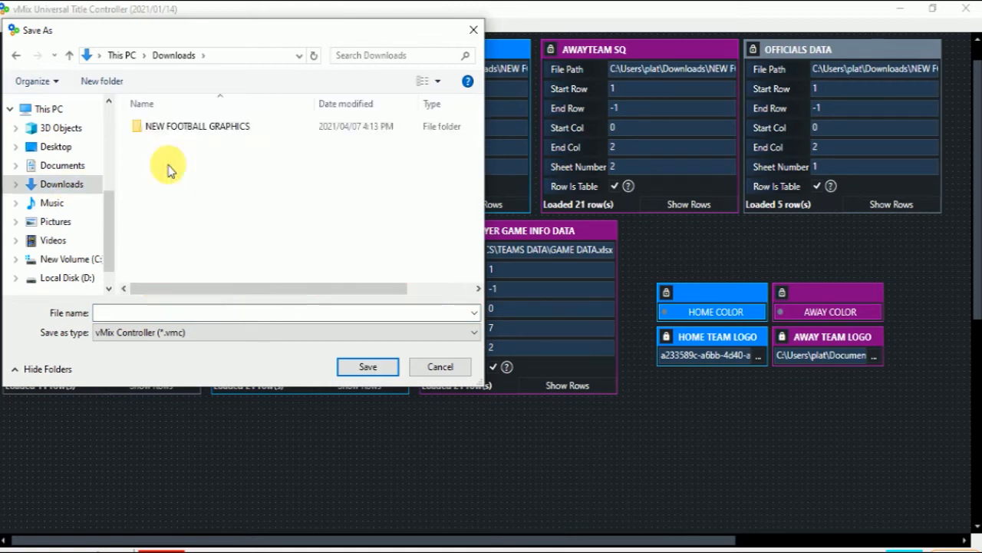
double_click(168, 131)
double_click(169, 241)
left_click(189, 132)
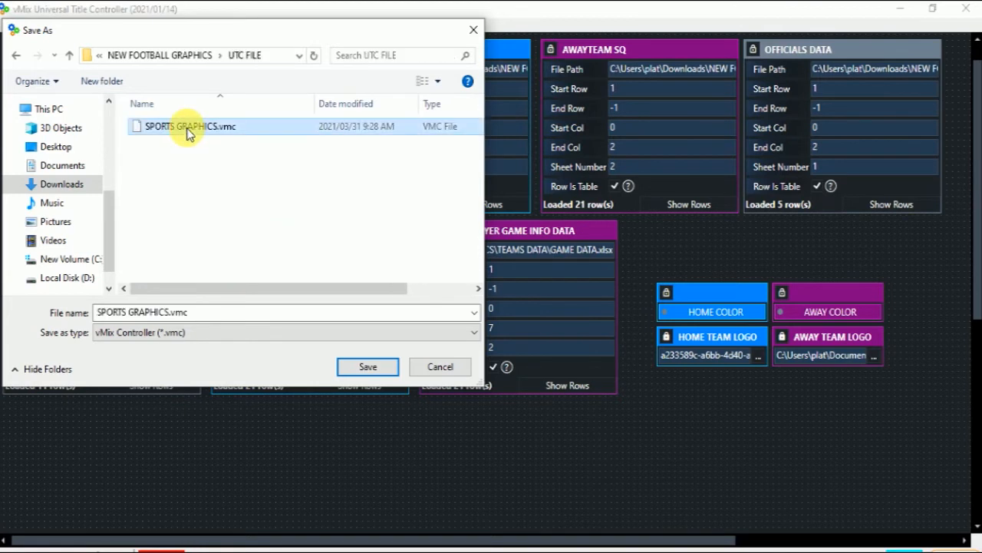
left_click(368, 369)
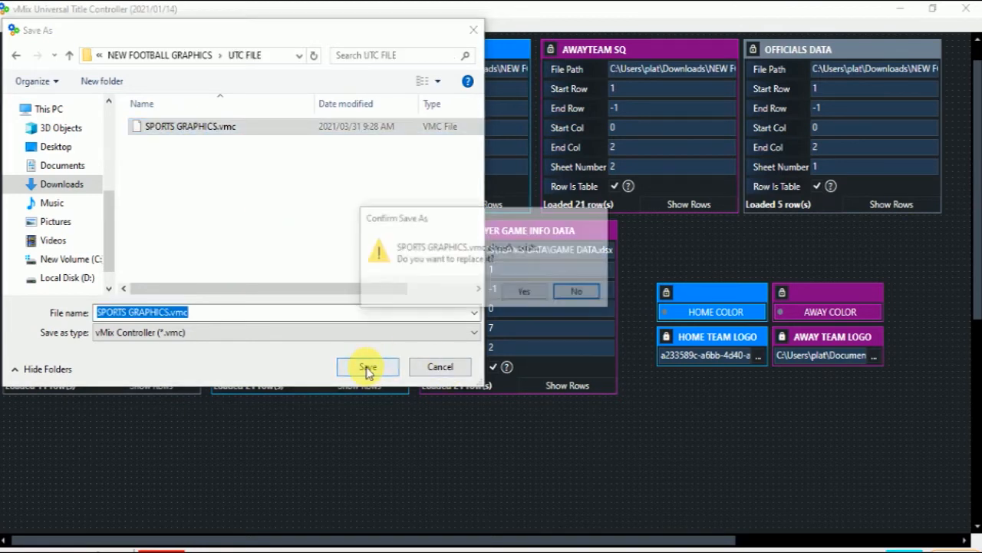
left_click(512, 294)
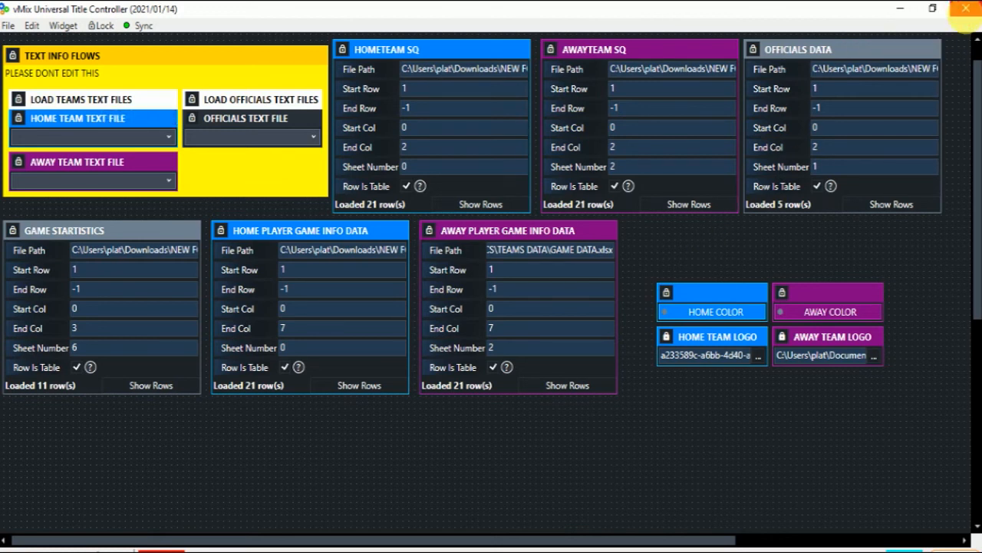
Step: Quit Universal Title Controller and relaunch it with vMixController.exe from the package's vMixUTC_Donateware (14.01.2021) folder
left_click(966, 8)
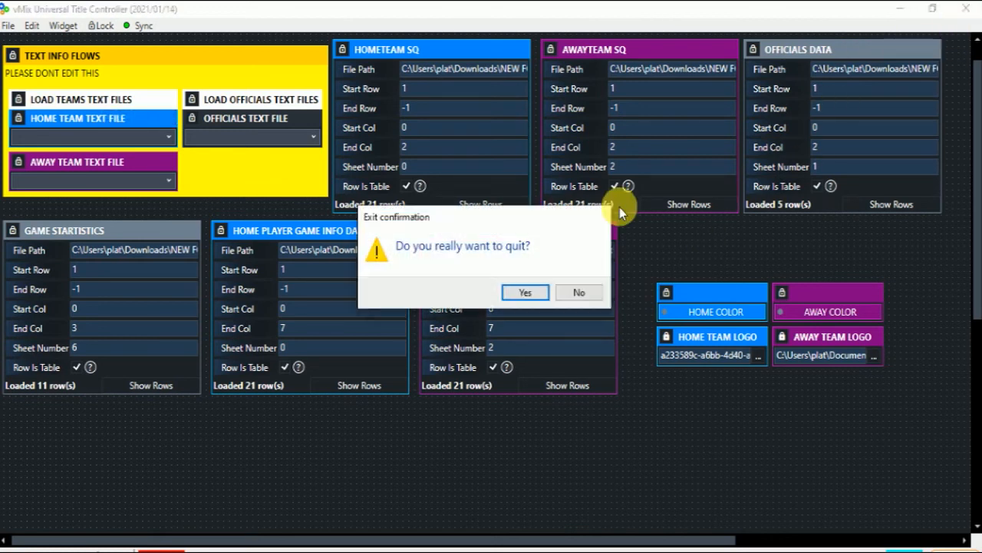
left_click(526, 293)
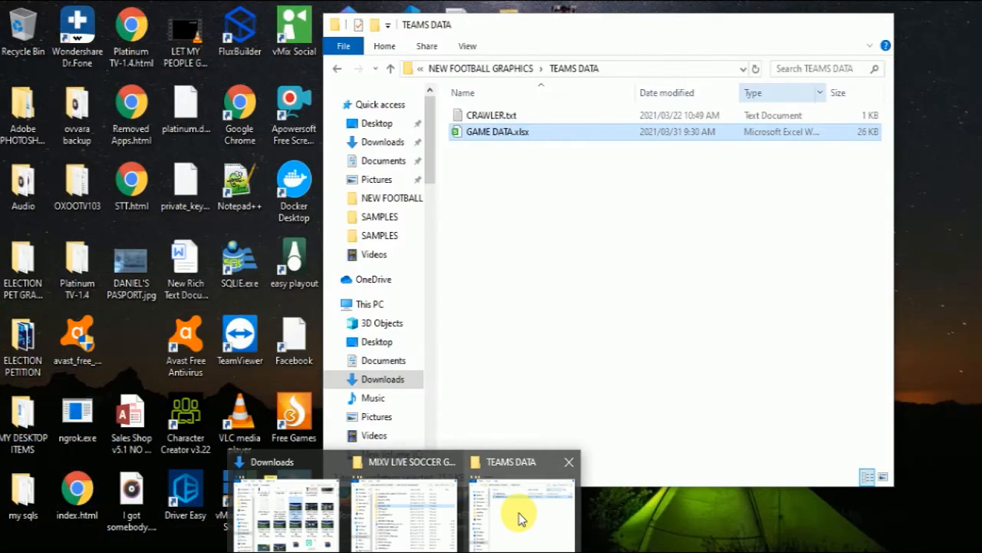
left_click(517, 513)
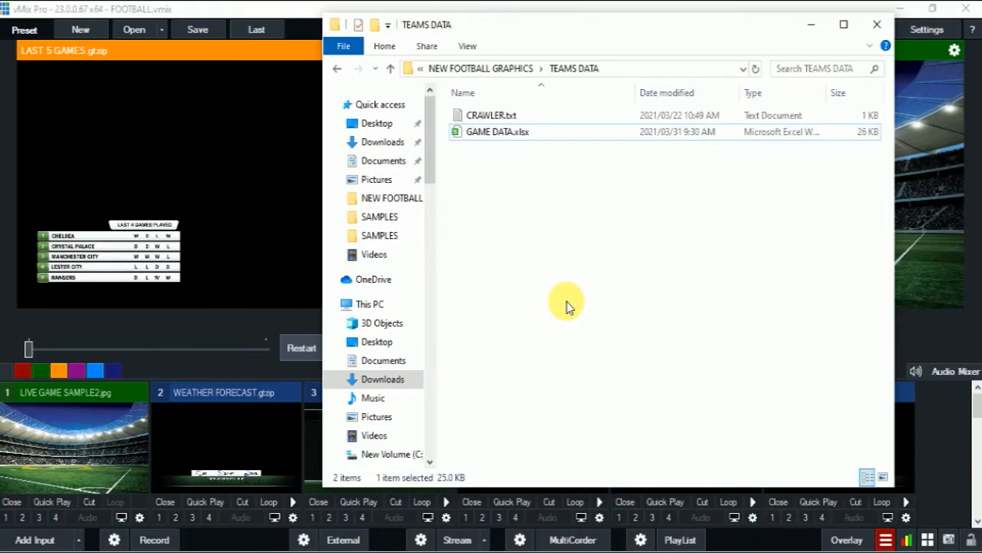
key("alt+Left")
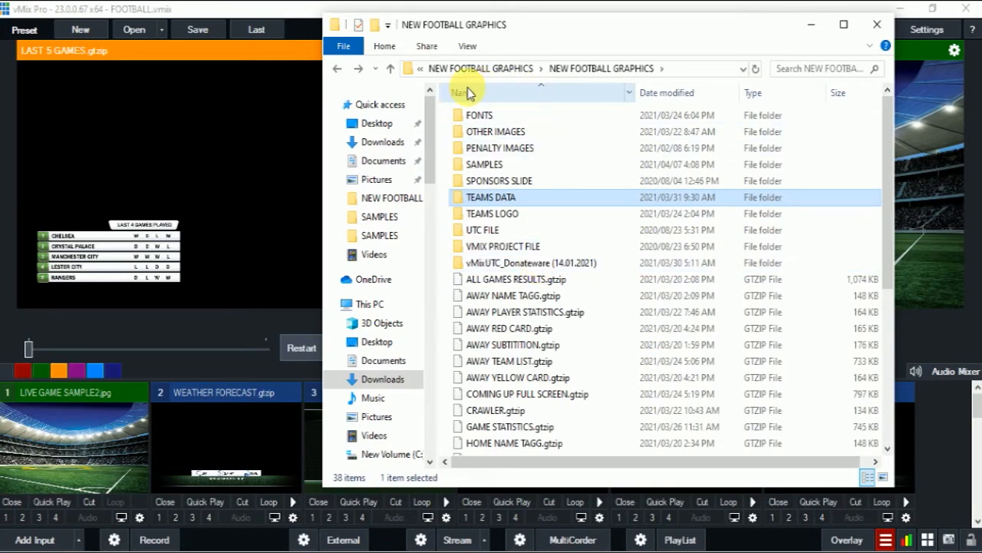
key("alt+Up")
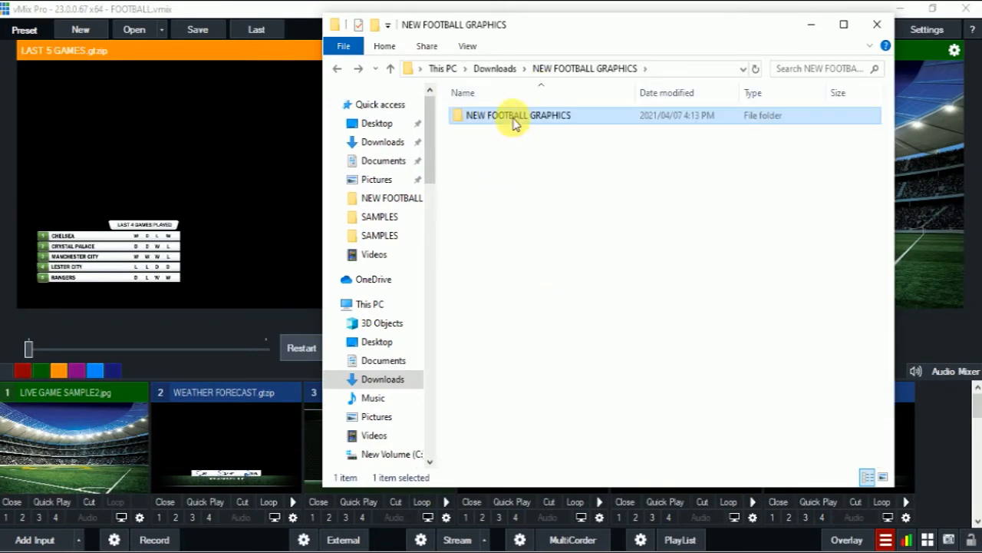
double_click(514, 122)
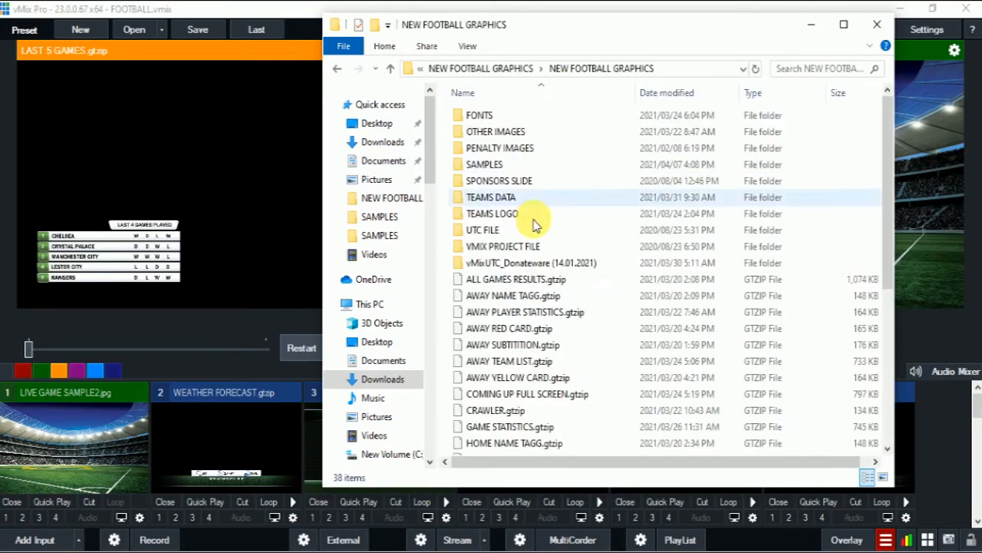
left_click(505, 265)
double_click(505, 264)
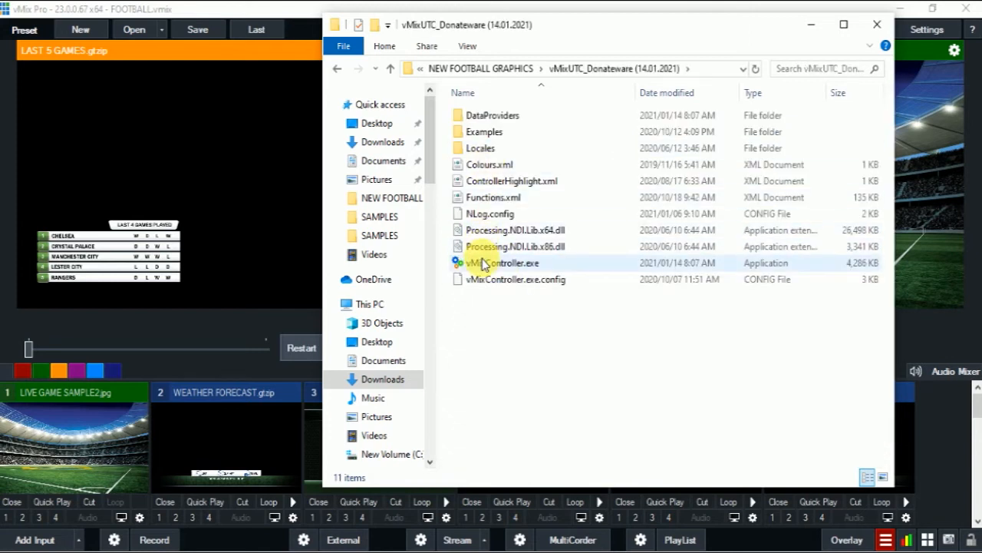
left_click(482, 263)
double_click(482, 263)
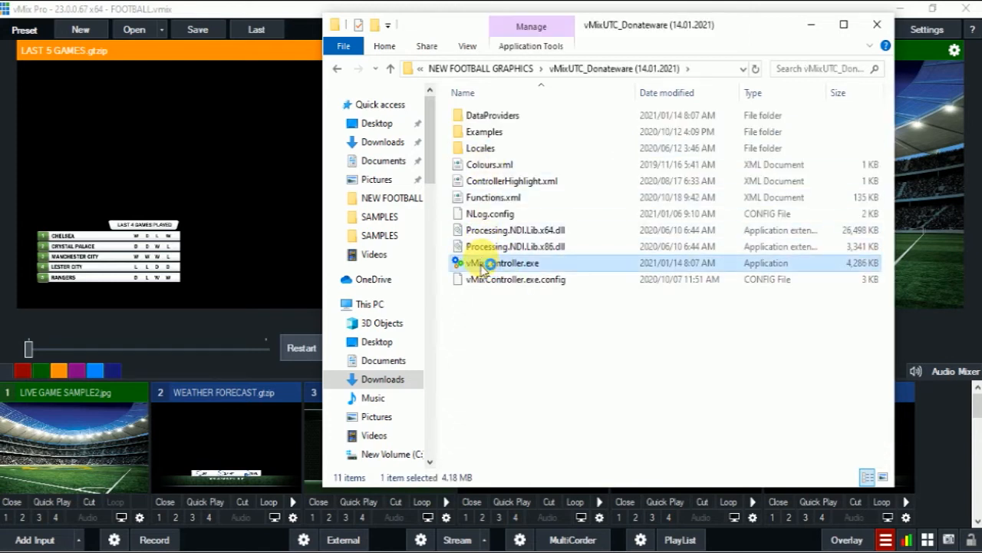
Step: Open SPORTS GRAPHICS.vmc from the UTC FILE folder of the downloaded NEW FOOTBALL GRAPHICS package
left_click(9, 26)
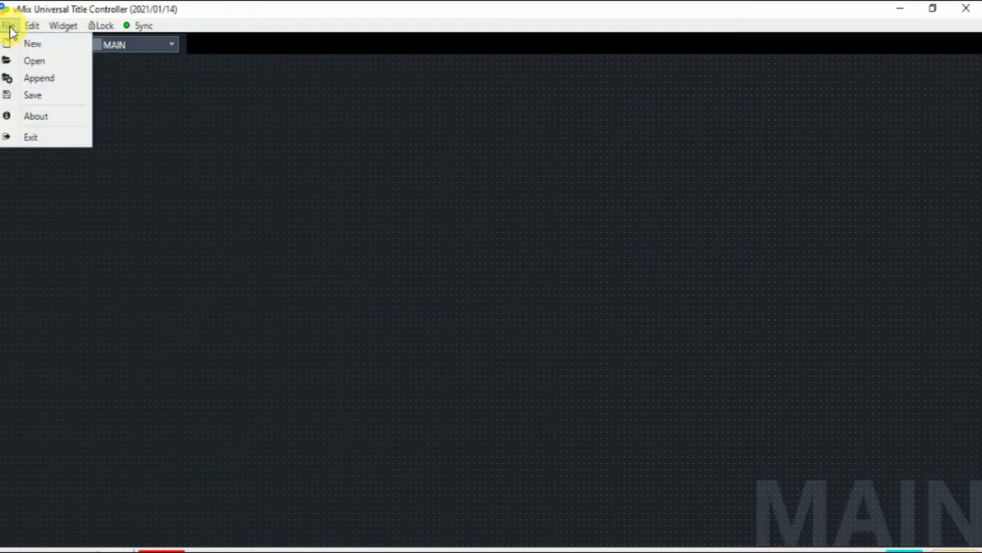
left_click(54, 67)
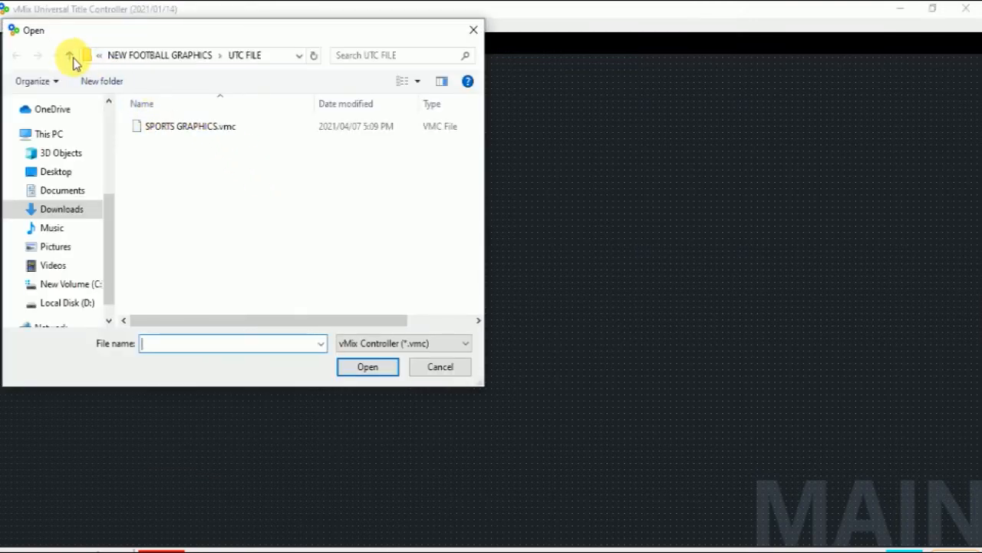
left_click(69, 56)
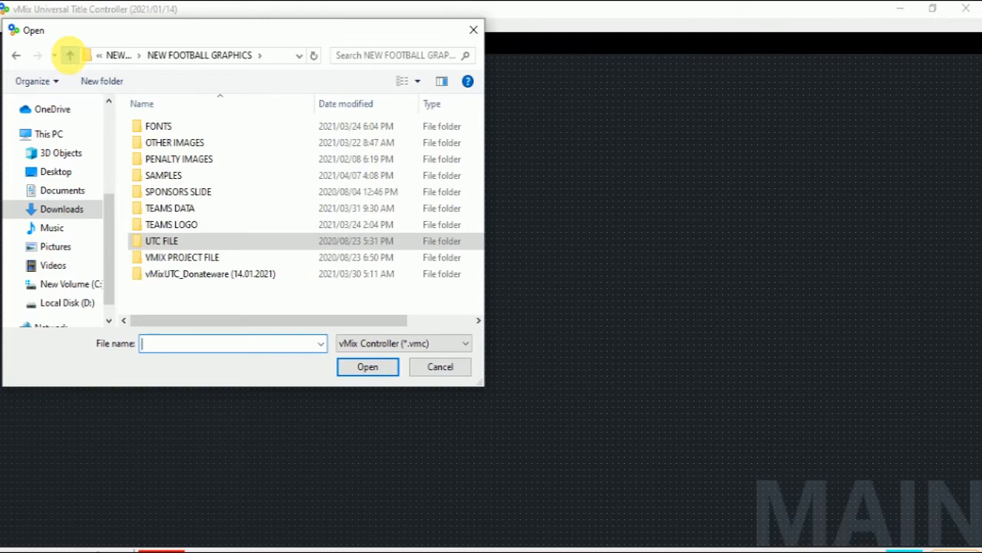
left_click(69, 57)
left_click(69, 58)
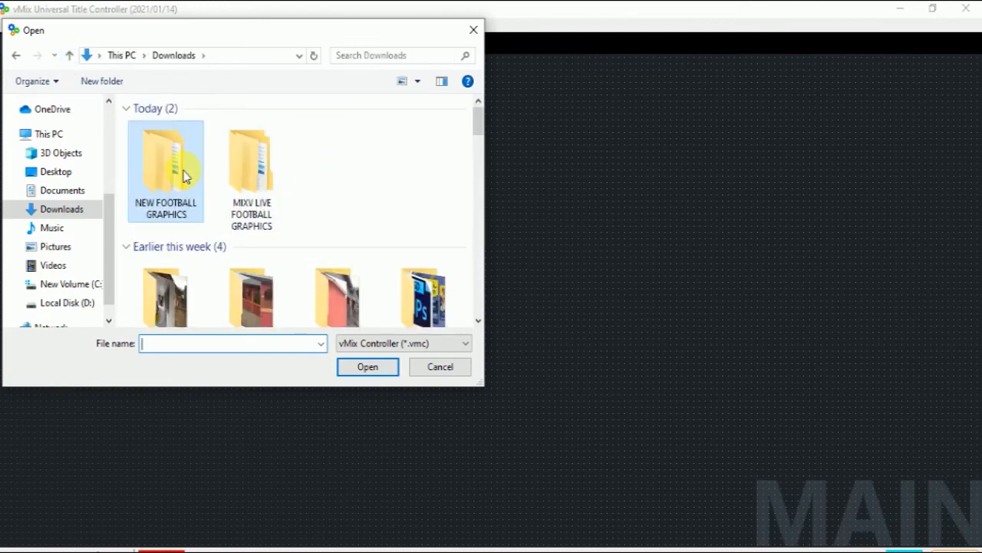
double_click(184, 176)
double_click(158, 133)
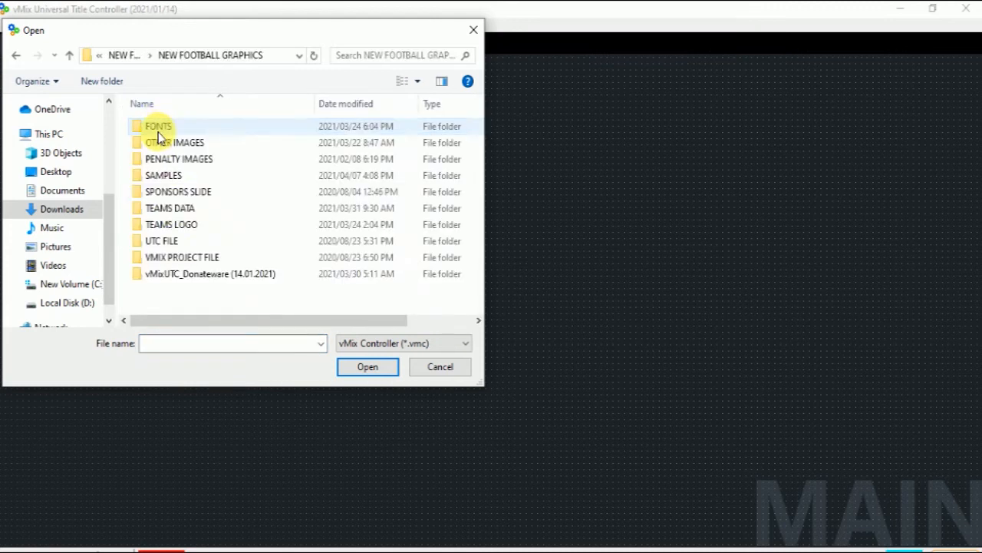
double_click(172, 243)
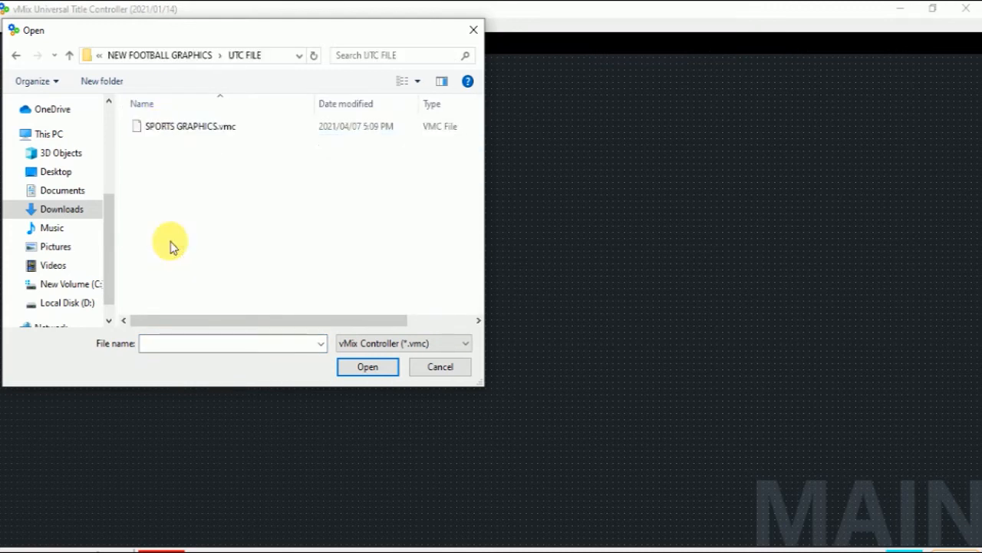
left_click(179, 127)
left_click(349, 368)
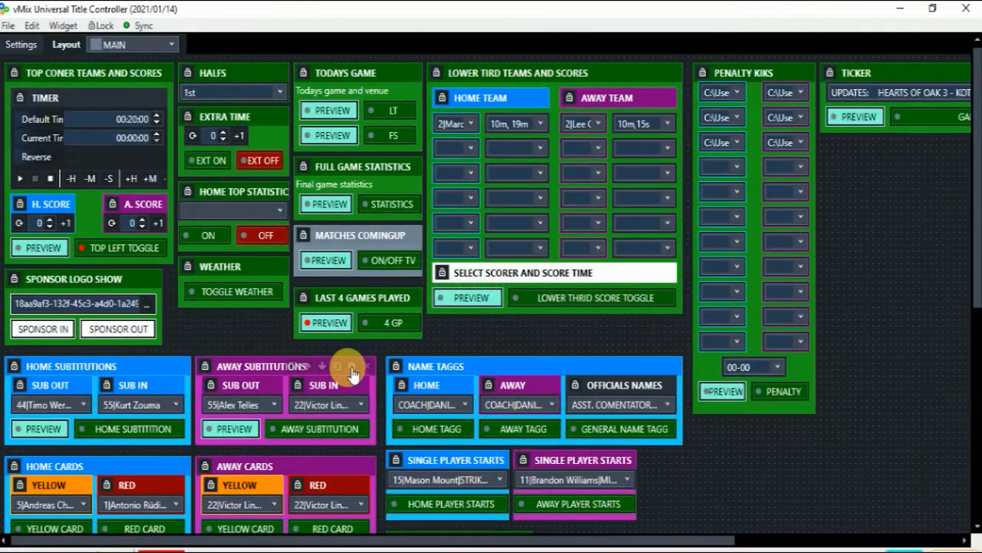
Step: Check the player lists of the sub-out and sub-in selectors in the home and away substitution widgets
left_click(266, 408)
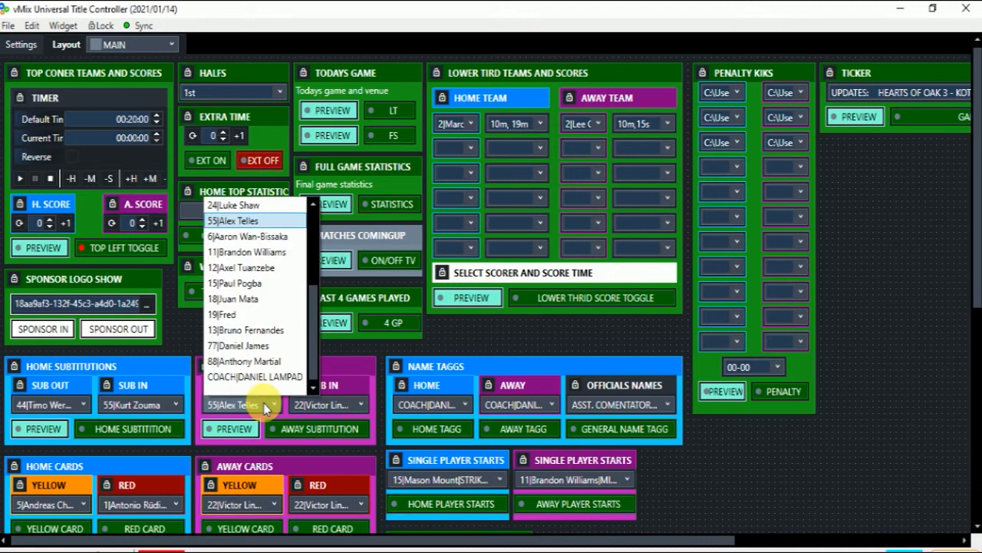
left_click(174, 414)
left_click(171, 412)
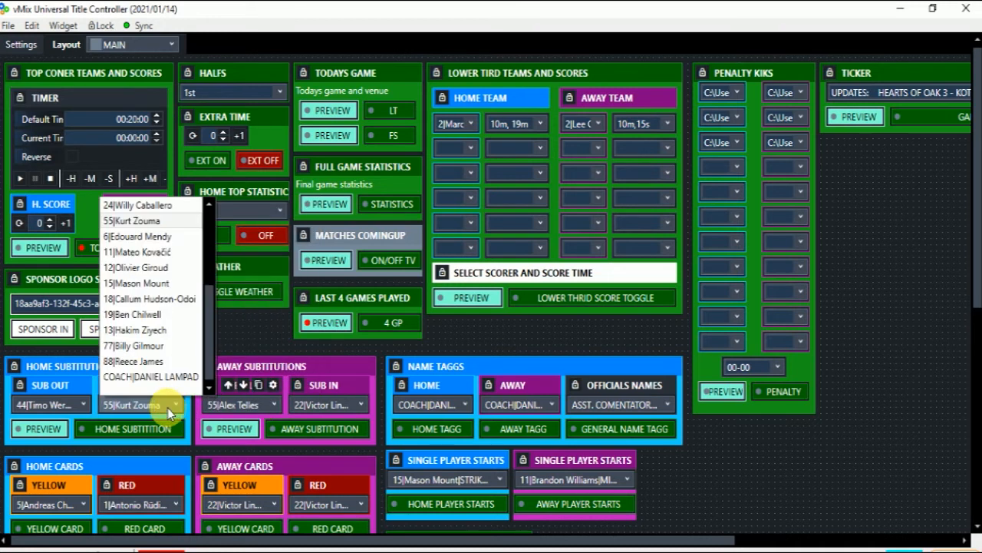
left_click(70, 407)
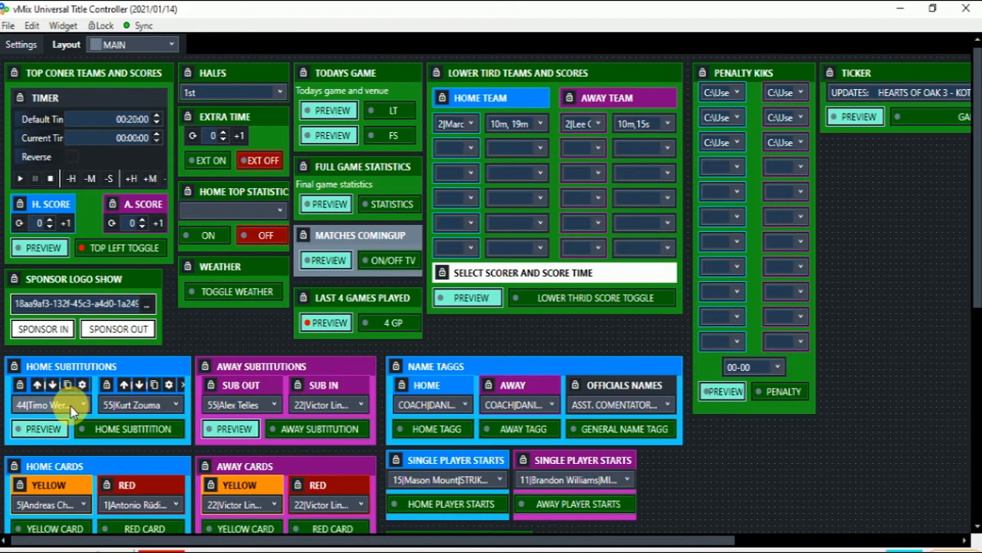
left_click(73, 405)
left_click(336, 406)
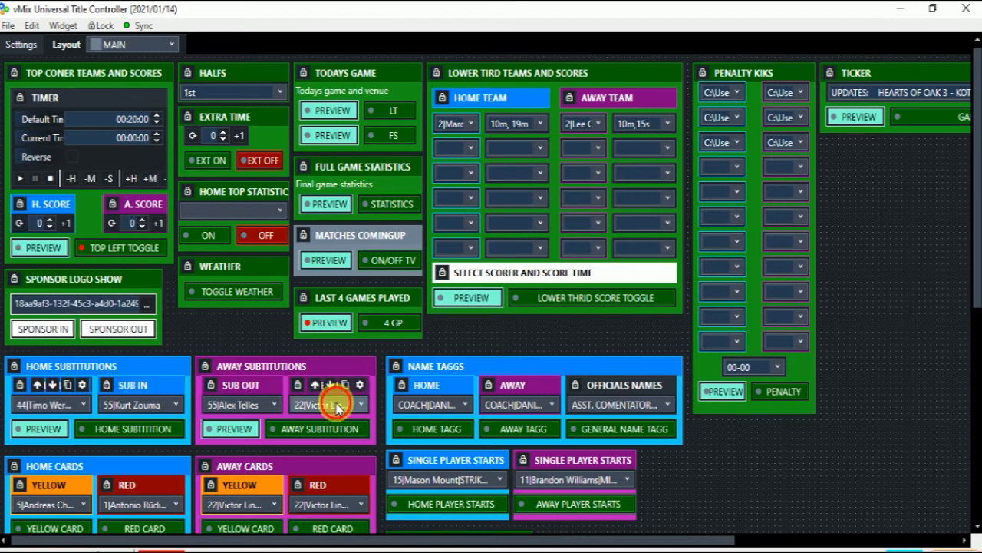
left_click(336, 403)
left_click(336, 403)
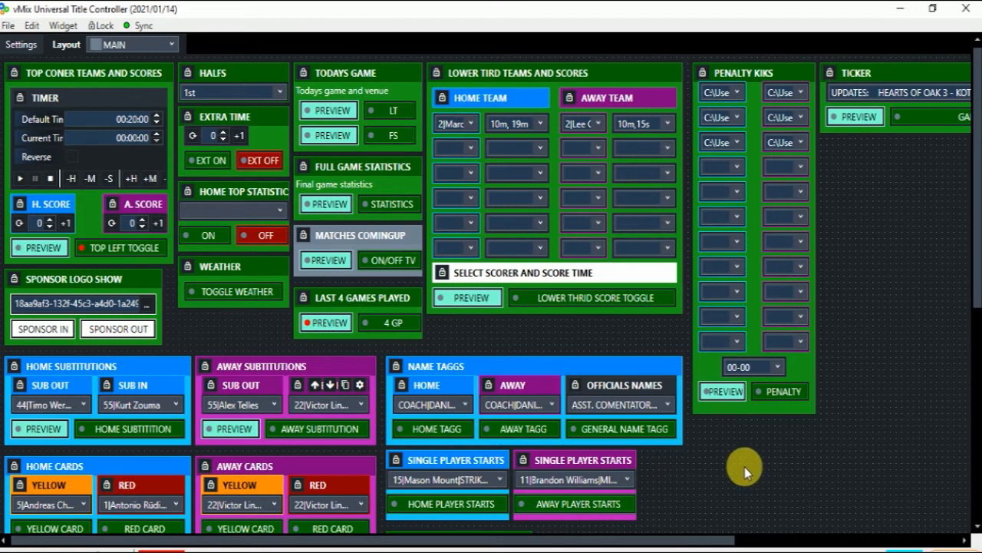
scroll(746, 465, "down", 3)
scroll(740, 462, "up", 3)
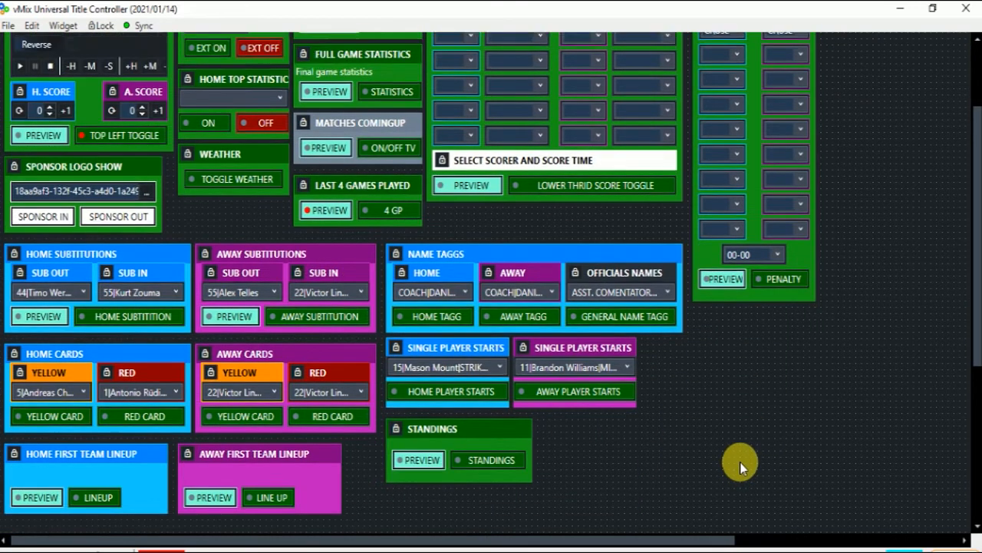
Step: Check the player choices in the first two home-team scorer selectors of the lower-third scores widget
left_click(469, 127)
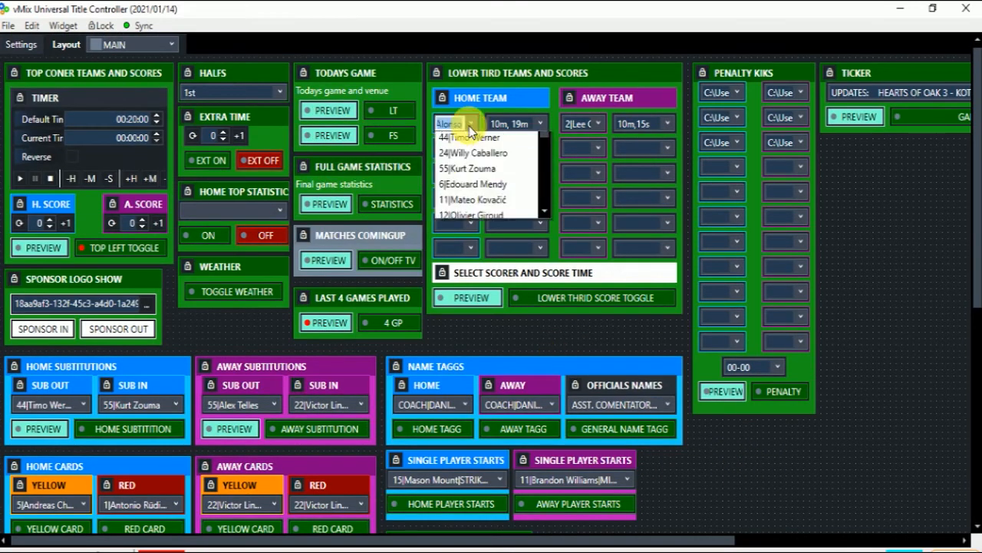
left_click(470, 138)
left_click(471, 148)
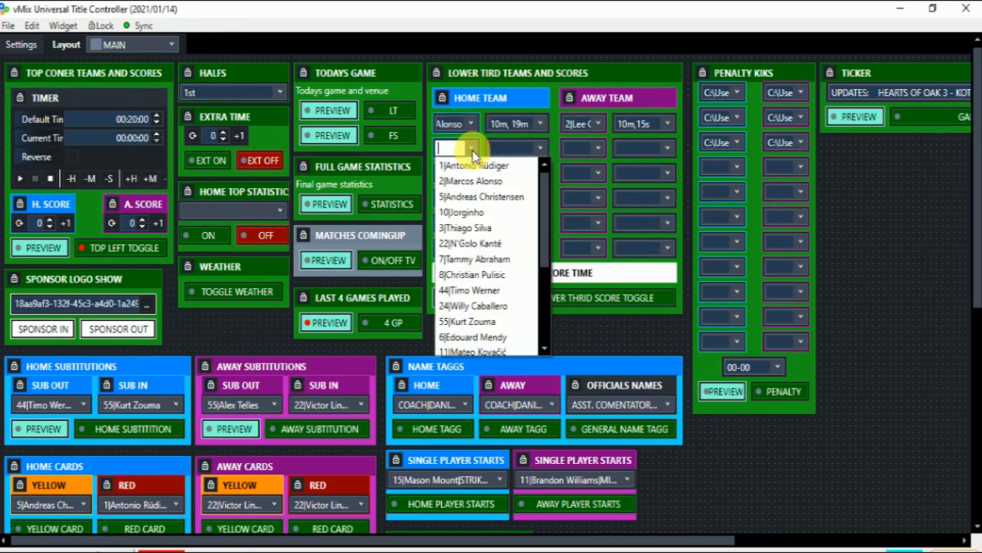
left_click(470, 149)
Step: Switch to the DATA layout and check the choices of the home team, away team and officials text file widgets
left_click(159, 48)
left_click(132, 69)
left_click(145, 157)
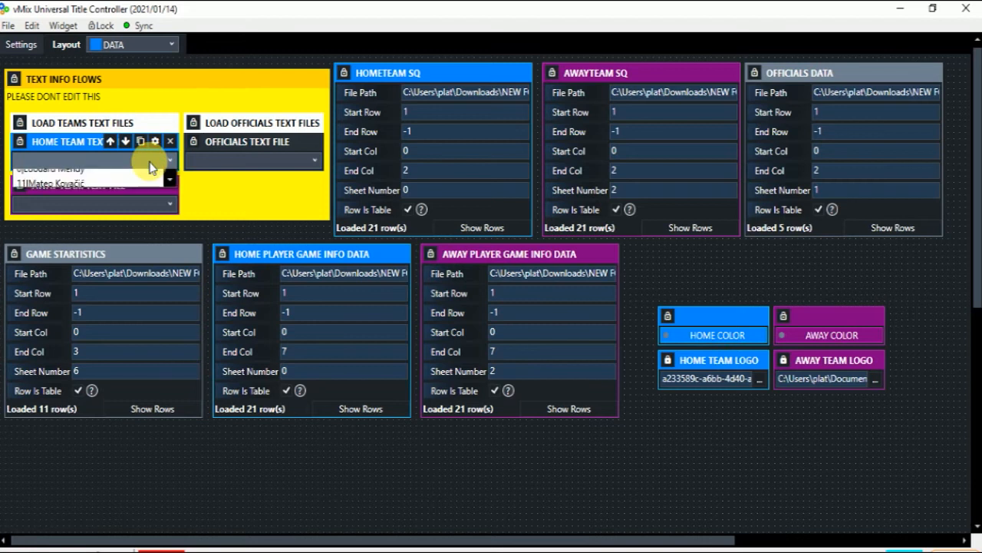
left_click(147, 158)
left_click(152, 209)
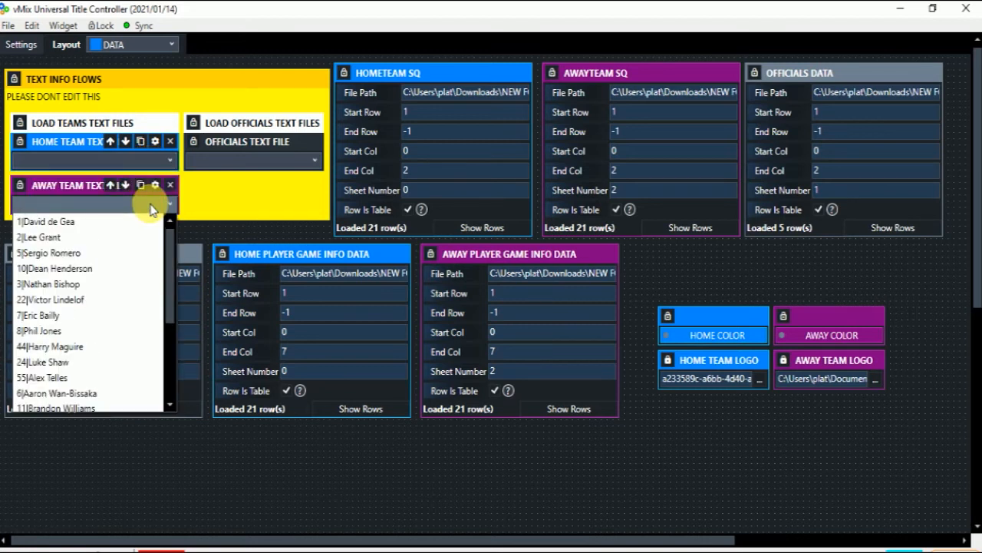
left_click(152, 209)
left_click(239, 163)
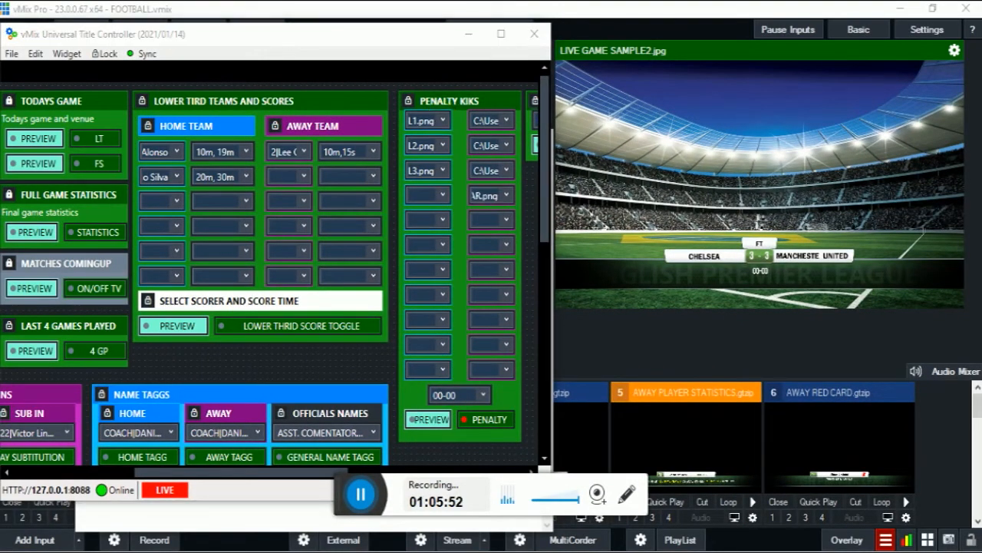
Step: Switch to the PENALTY IMAGES folder in File Explorer and copy the path of GOAL1.png
mouse_move(507, 546)
left_click(528, 522)
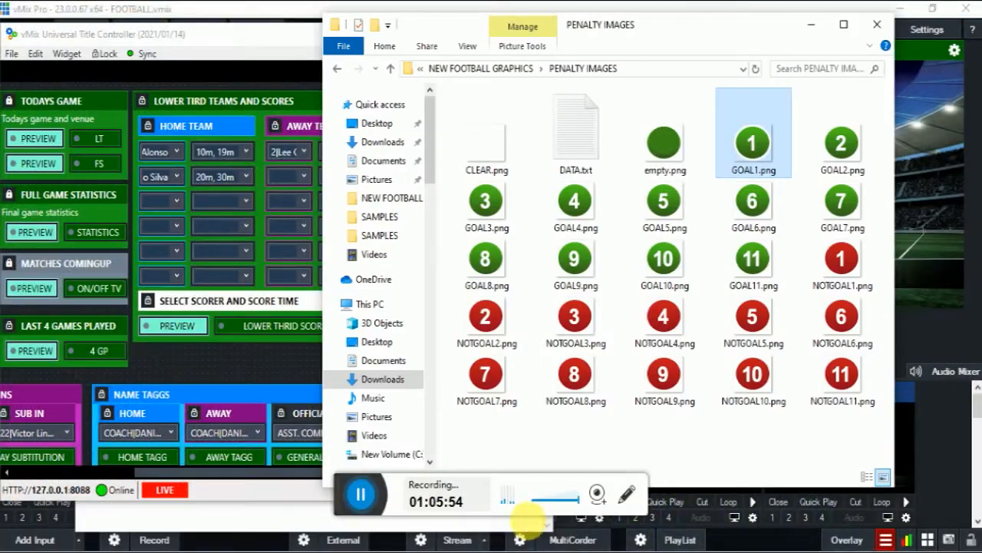
left_click(574, 163)
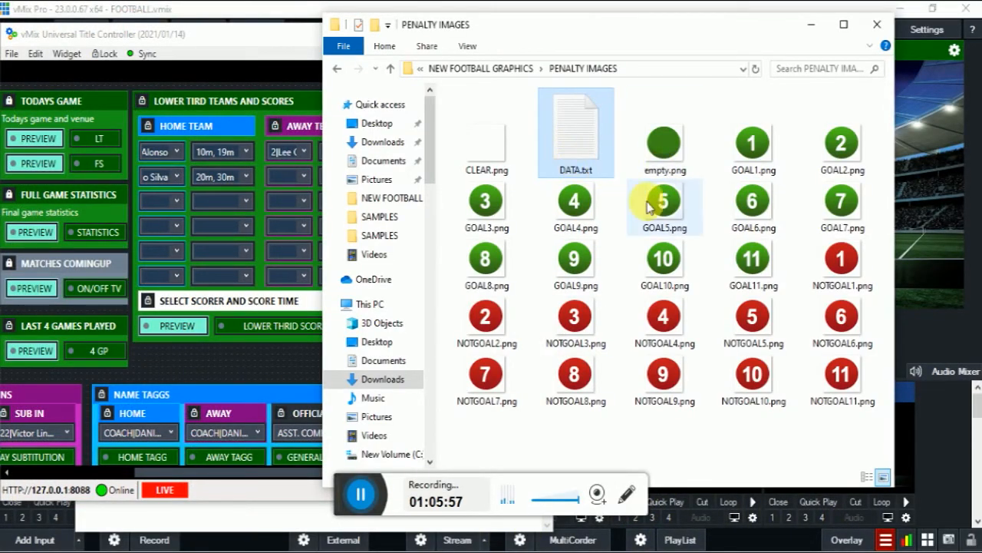
left_click(755, 154)
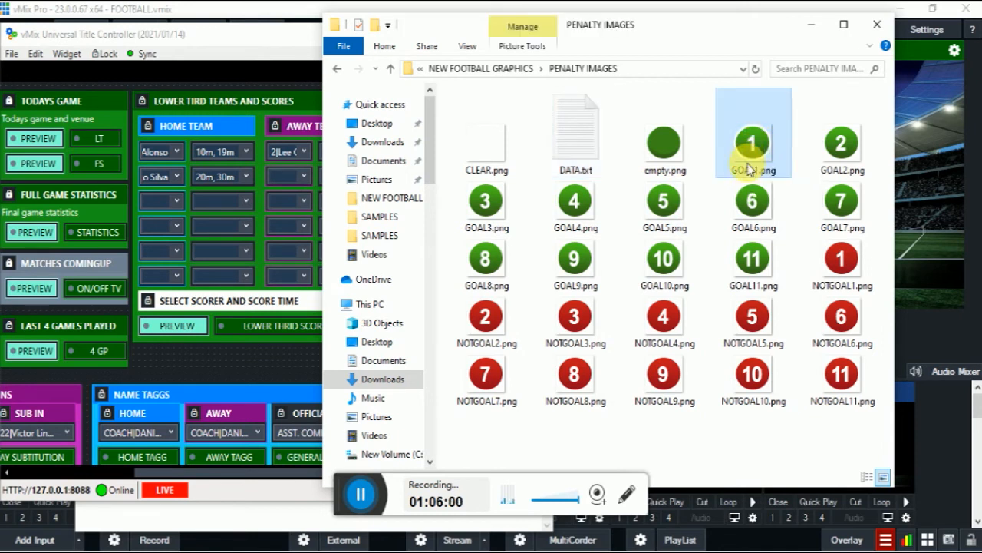
left_click(385, 45)
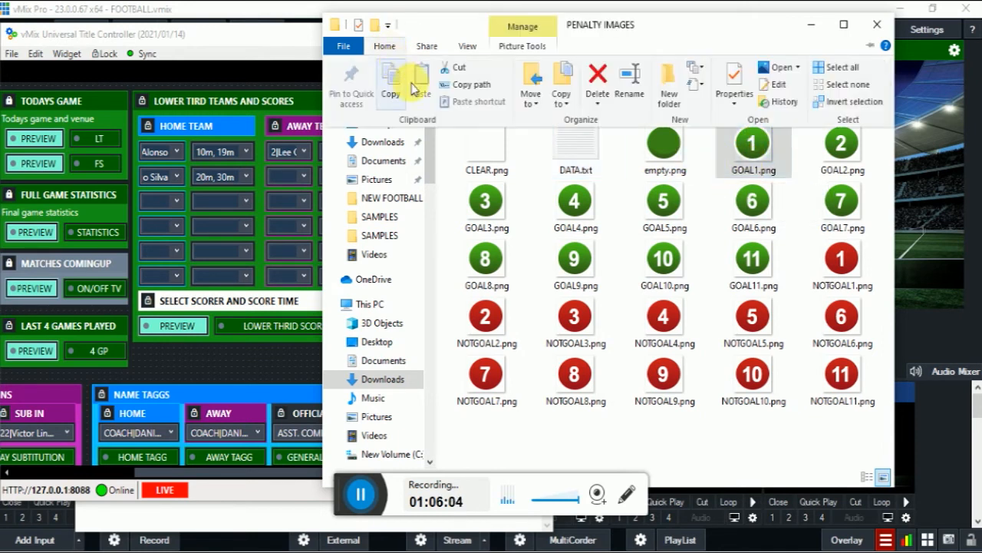
left_click(462, 83)
Step: Open DATA.txt from the PENALTY IMAGES folder in Notepad and move its window aside so the images show
left_click(580, 148)
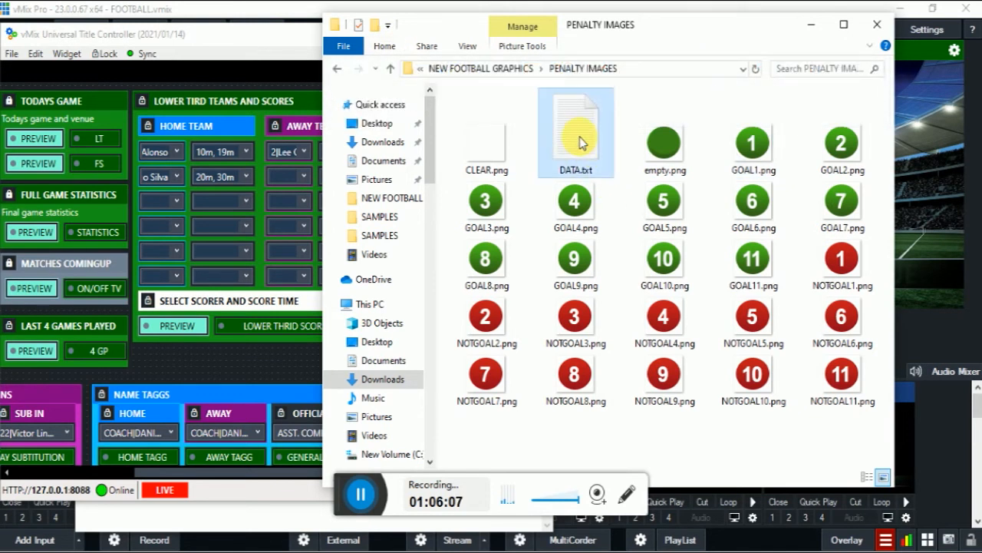
double_click(579, 148)
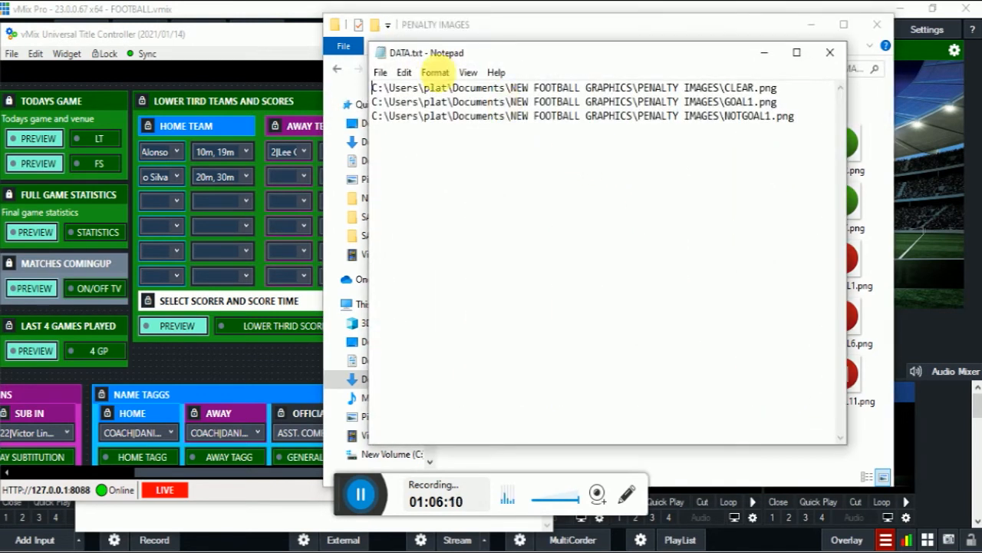
left_click_drag(697, 51, 408, 77)
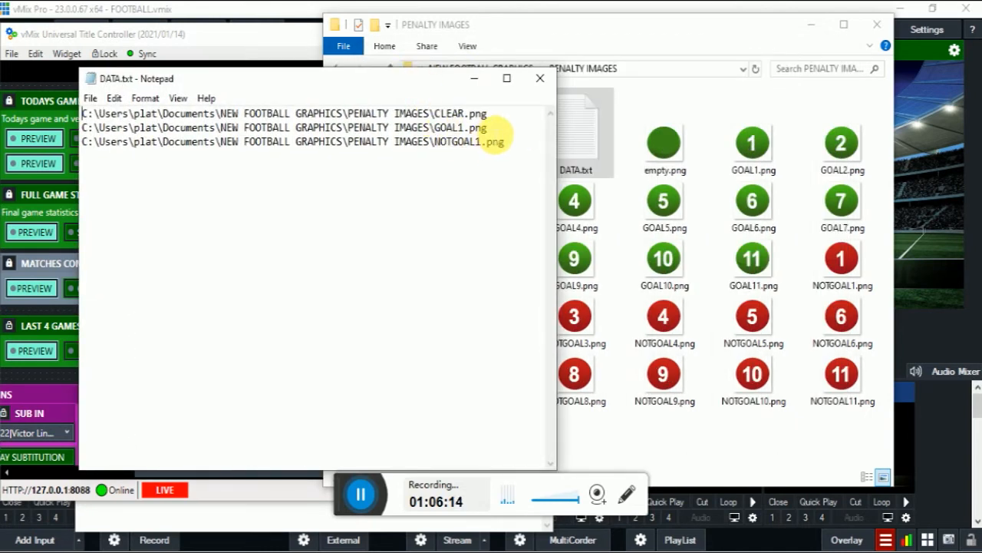
Step: Copy the full path of CLEAR.png in the PENALTY IMAGES folder
left_click(642, 30)
left_click(477, 148)
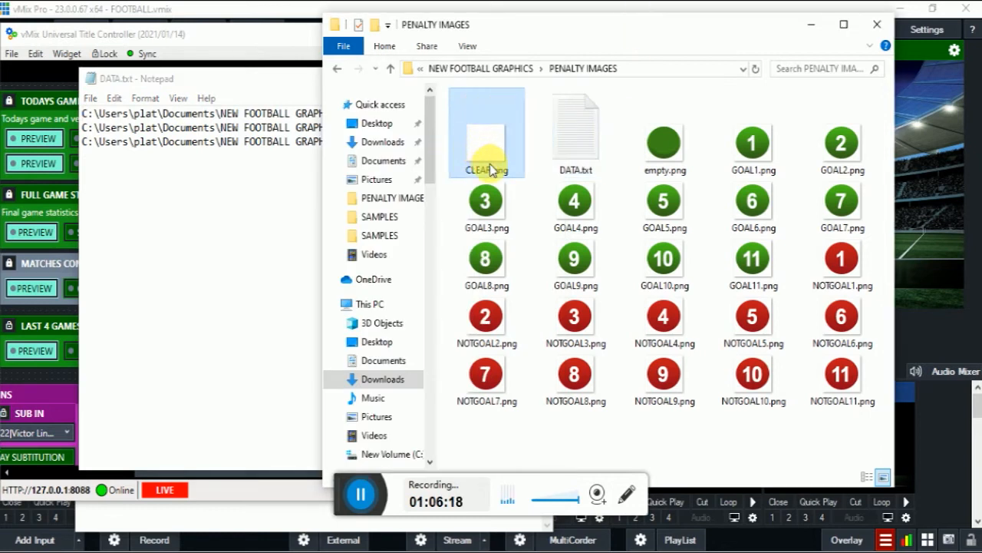
left_click(385, 46)
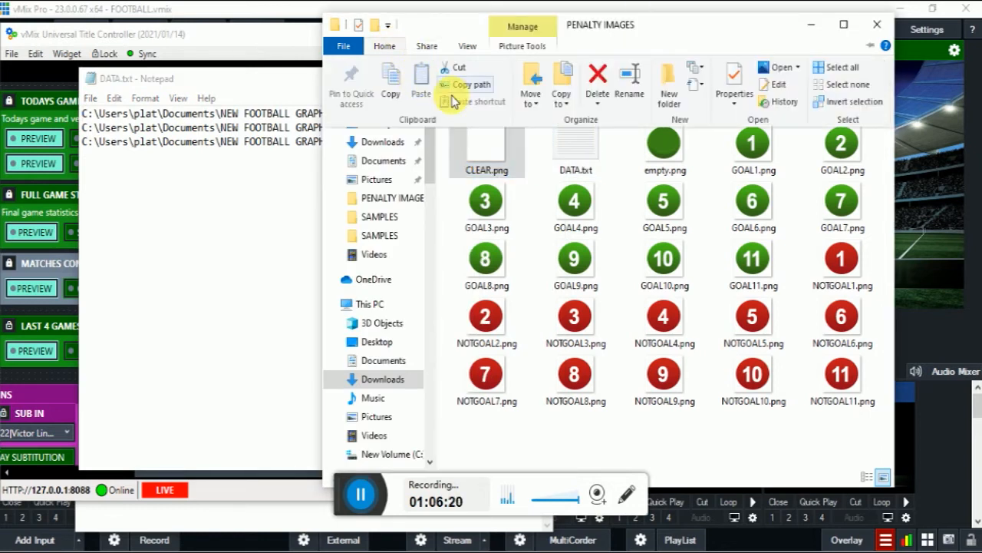
left_click(471, 80)
Step: Replace the first line of DATA.txt with the copied CLEAR.png path, removing its quotation marks and widening the window
left_click(263, 202)
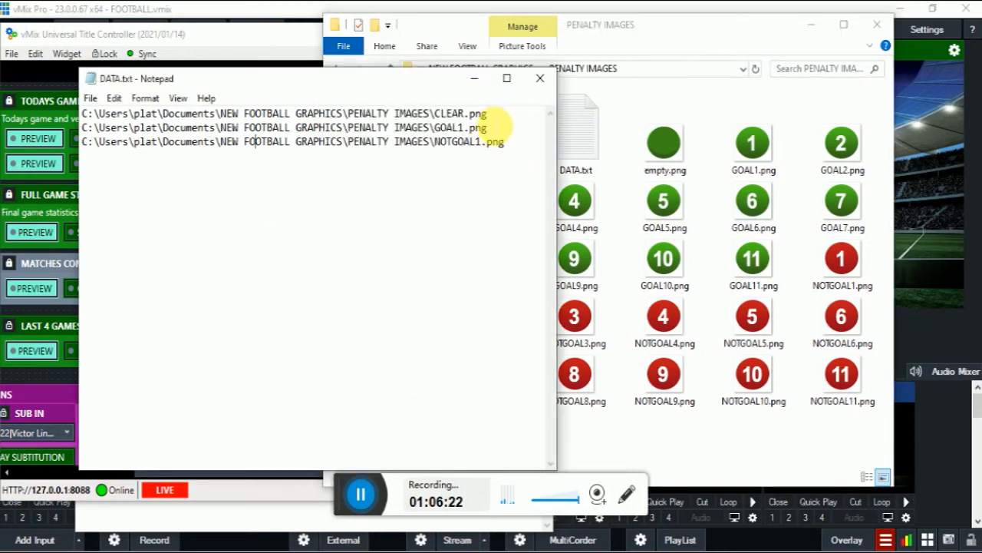
left_click_drag(487, 114, 86, 114)
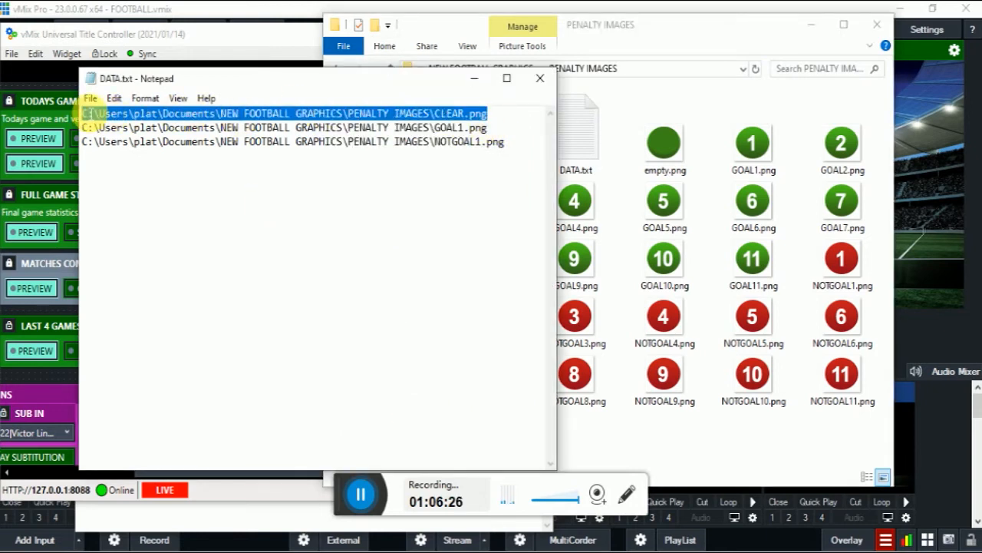
key("ctrl+v")
left_click_drag(556, 150, 735, 159)
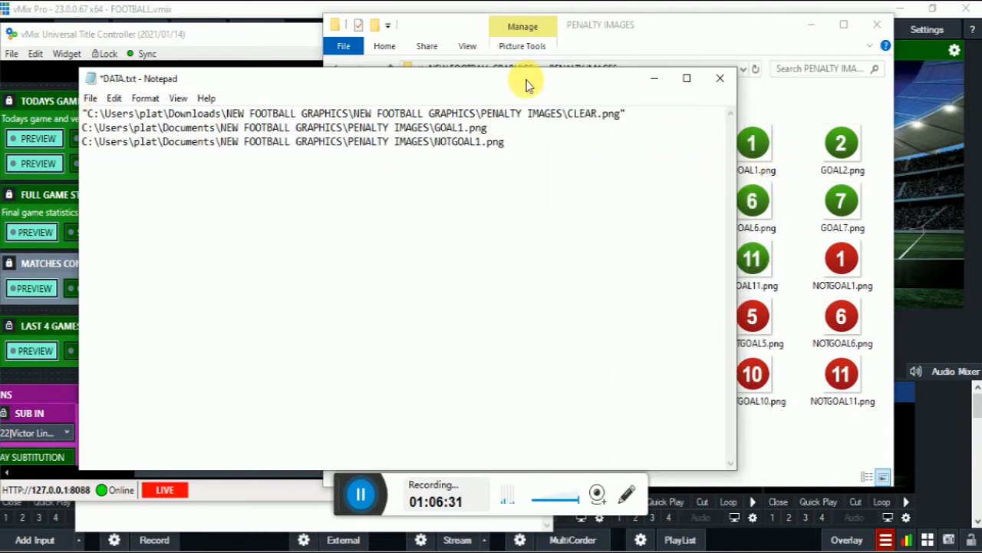
left_click_drag(525, 79, 484, 90)
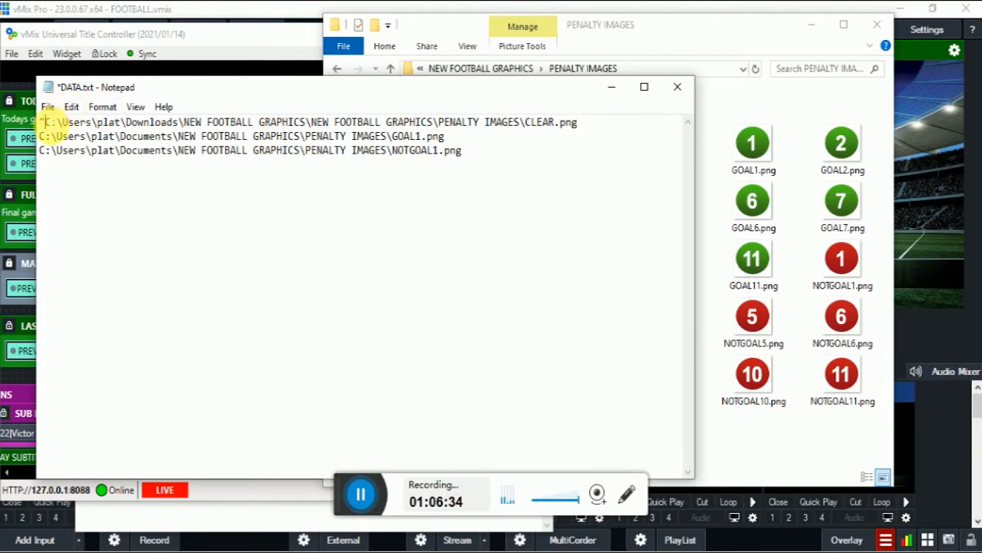
key("BackSpace")
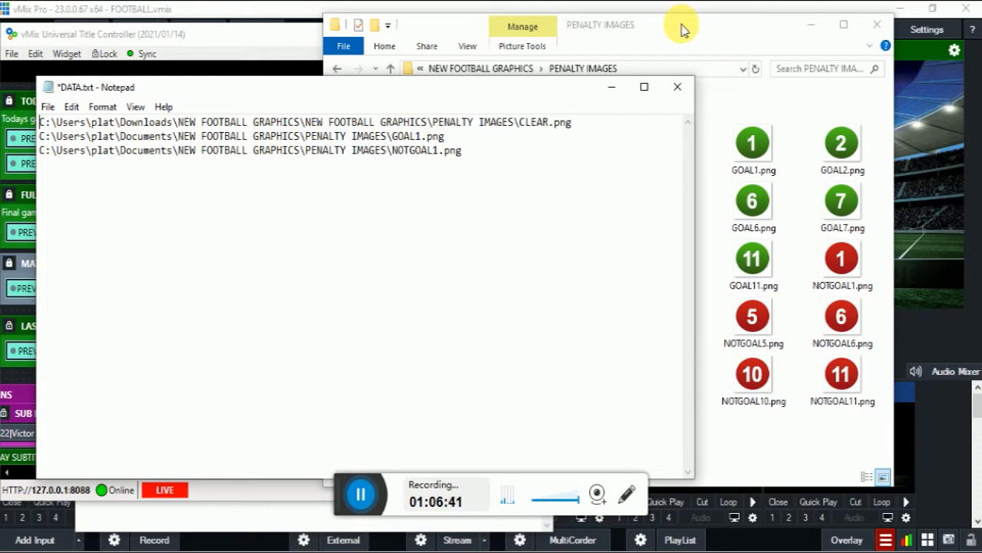
Step: Copy the CLEAR.png path from the first line of DATA.txt and paste it over the second line
left_click(767, 176)
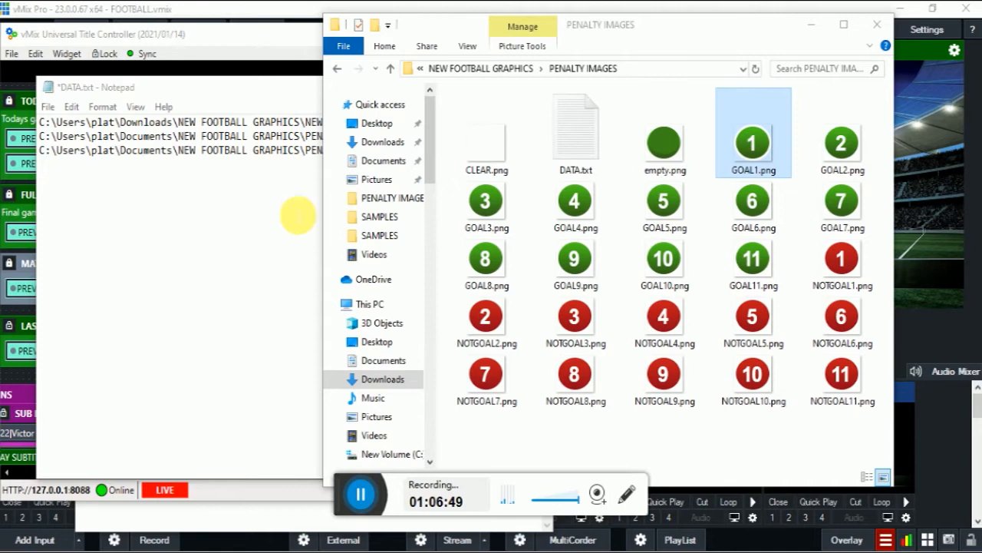
left_click(249, 213)
left_click_drag(39, 150, 34, 123)
key("ctrl+c")
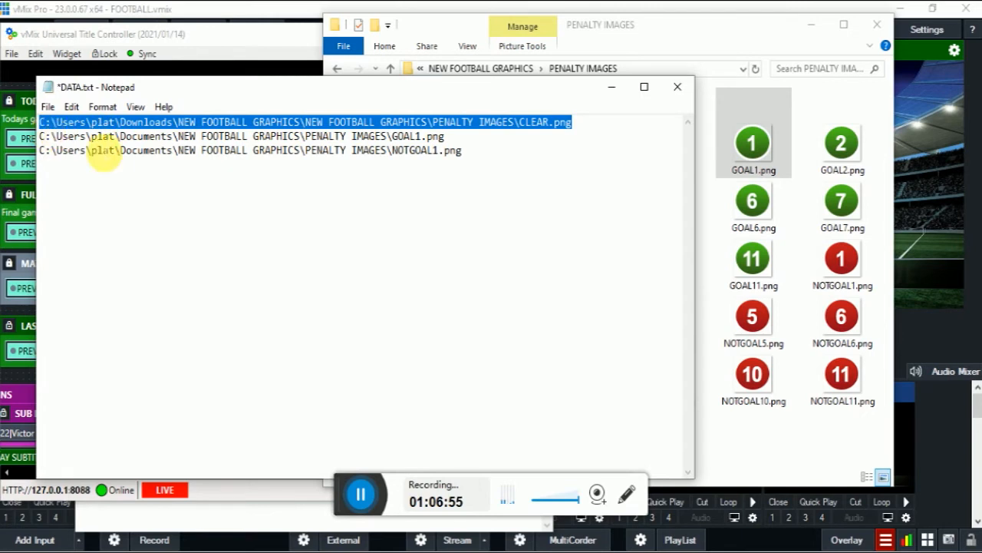
left_click_drag(453, 138, 16, 138)
left_click(17, 138)
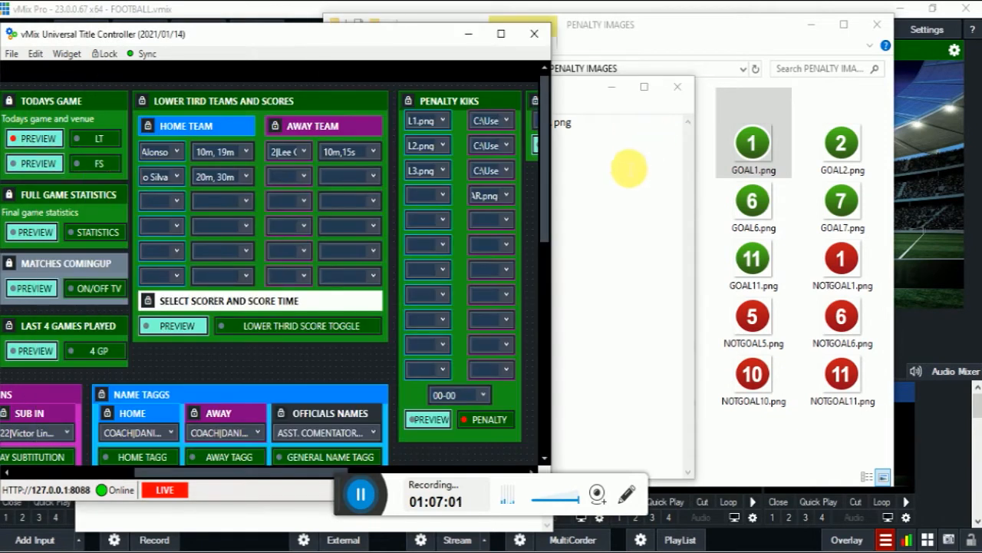
left_click(641, 163)
left_click_drag(461, 136, 41, 141)
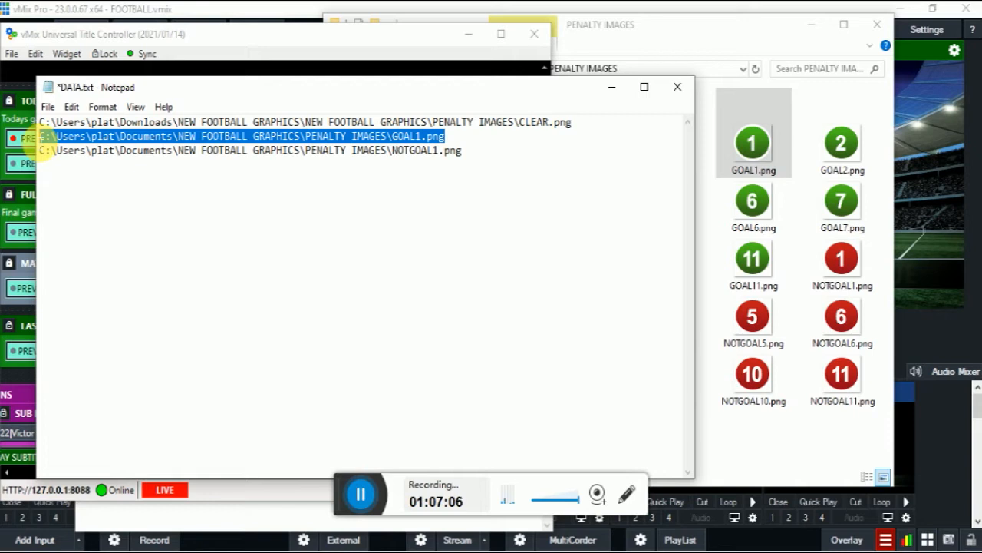
key("ctrl+v")
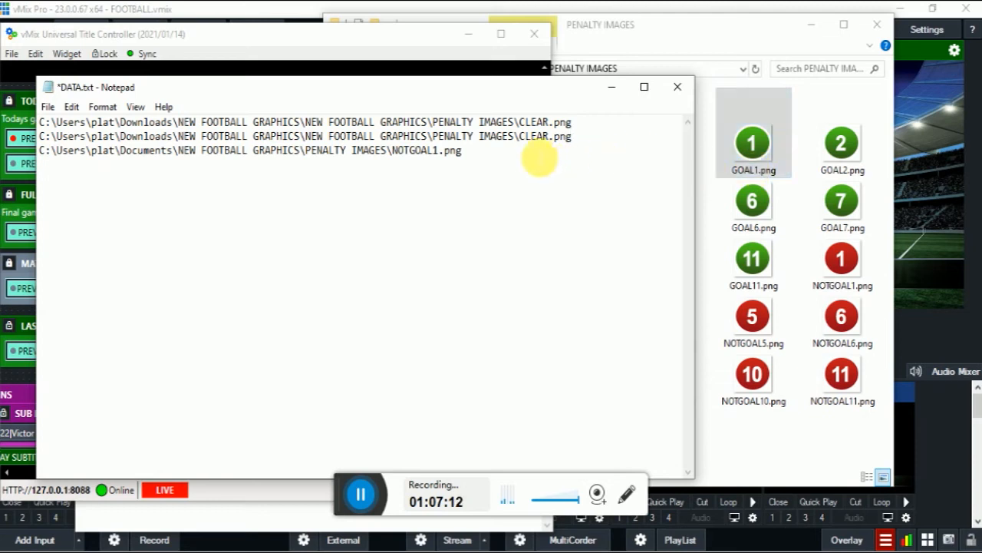
Step: Change the image name at the end of the second DATA.txt line to GOAL1
left_click_drag(549, 138, 528, 142)
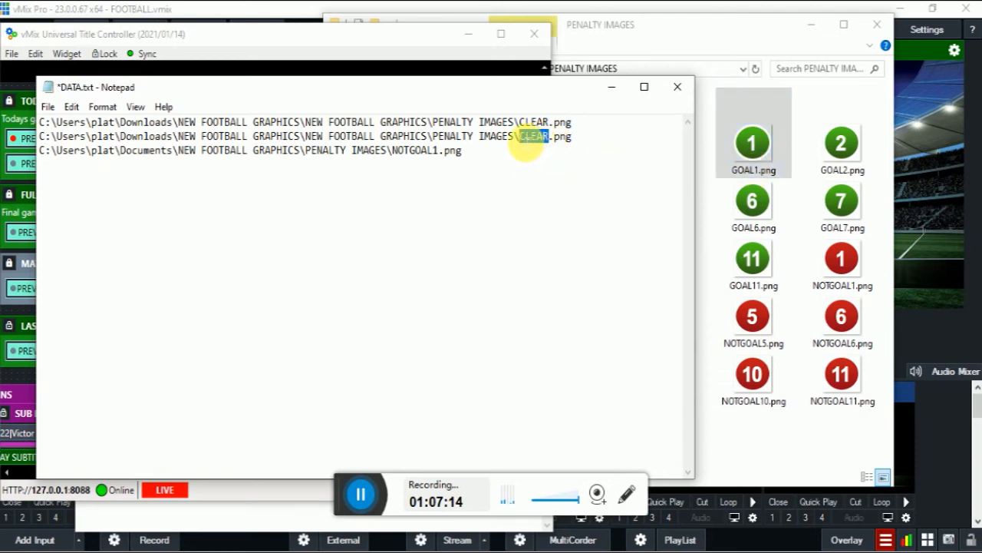
left_click_drag(550, 140, 526, 142)
type("GOAL1")
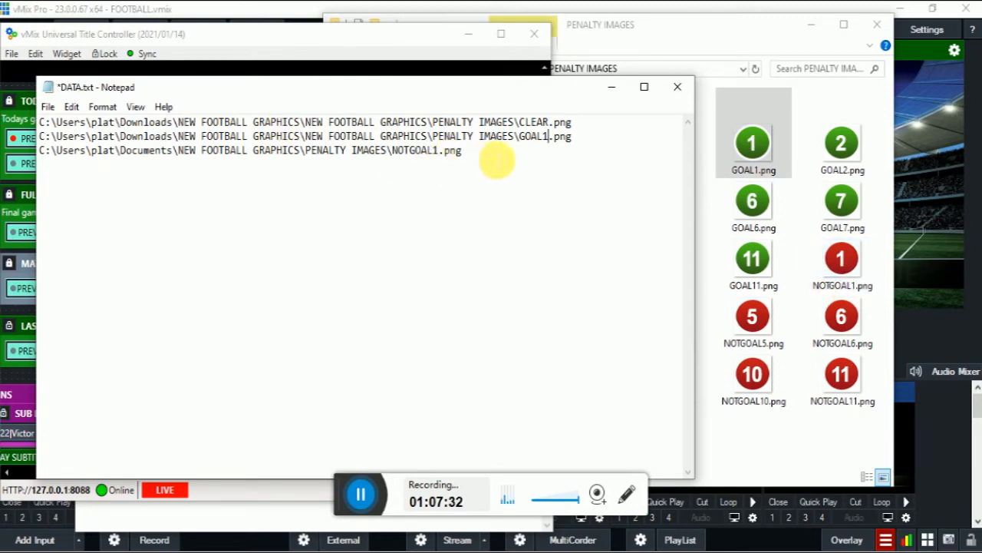
Step: Replace the NOTGOAL1.png path on the third line of DATA.txt with the copied CLEAR.png path
left_click_drag(582, 139, 23, 130)
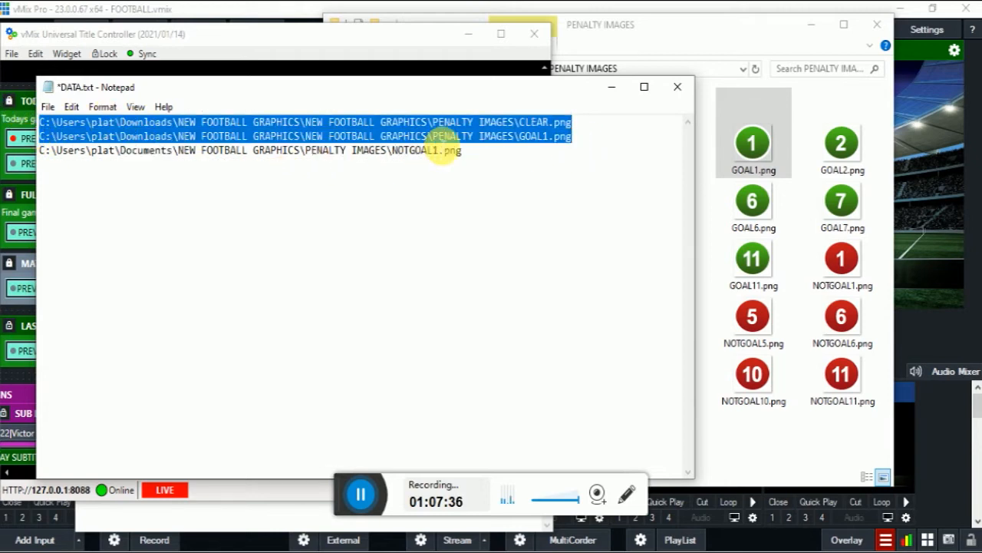
left_click(475, 154)
left_click_drag(471, 159, 48, 177)
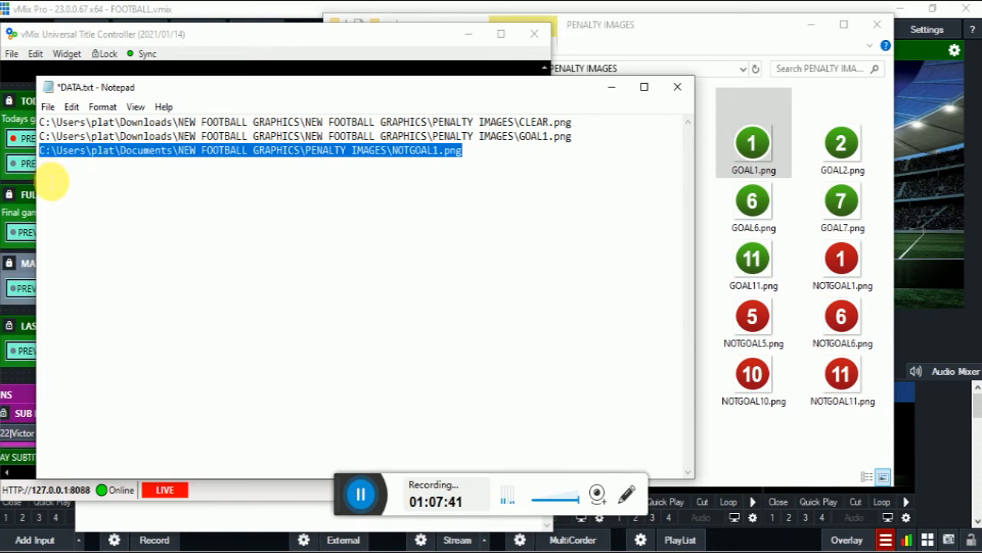
key("ctrl+v")
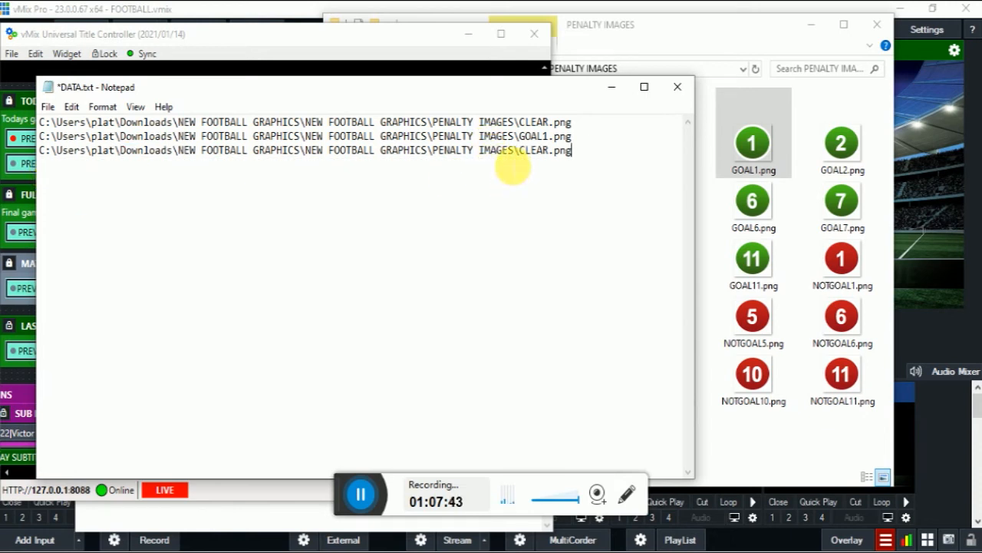
Step: Change the image name at the end of the third DATA.txt line to NOTGOAL1
double_click(544, 160)
left_click_drag(554, 158, 519, 151)
left_click(548, 154)
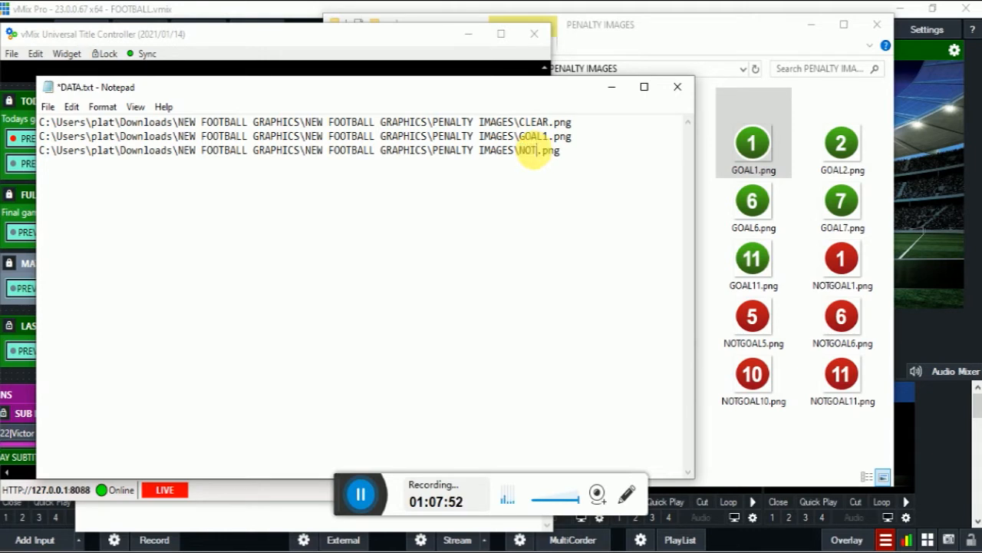
type("GOAL1")
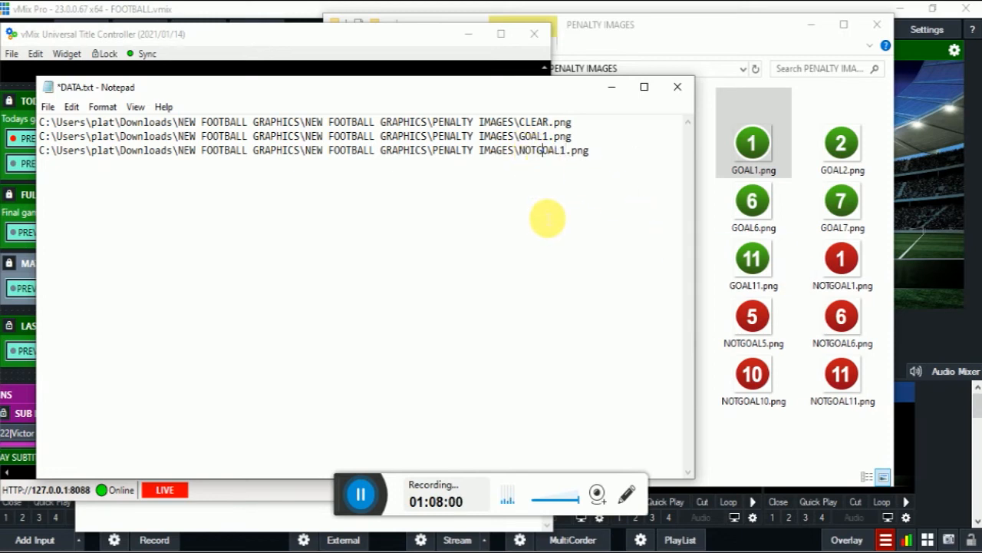
Step: Save and close DATA.txt, and minimize the PENALTY IMAGES folder window to return to the title controller
left_click(47, 107)
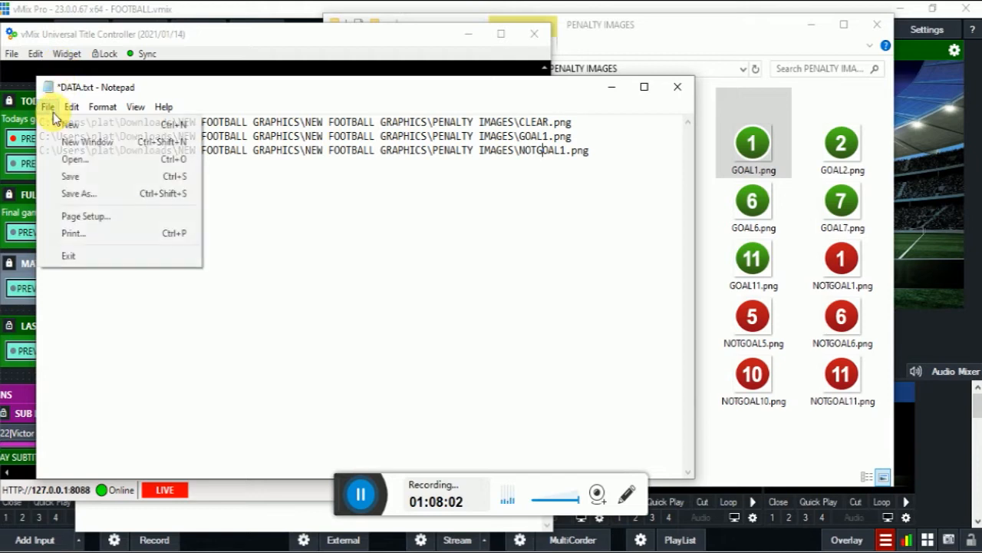
left_click(70, 176)
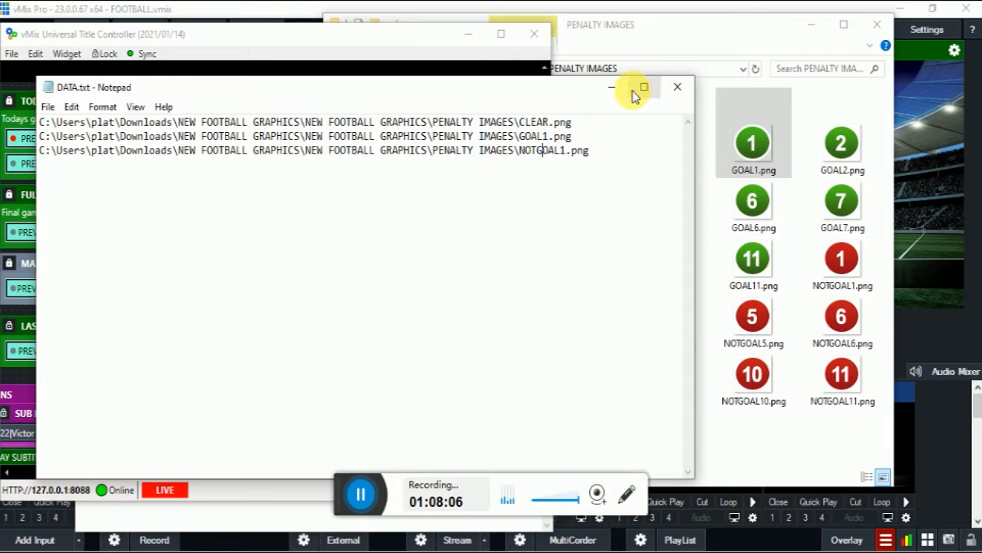
left_click(685, 58)
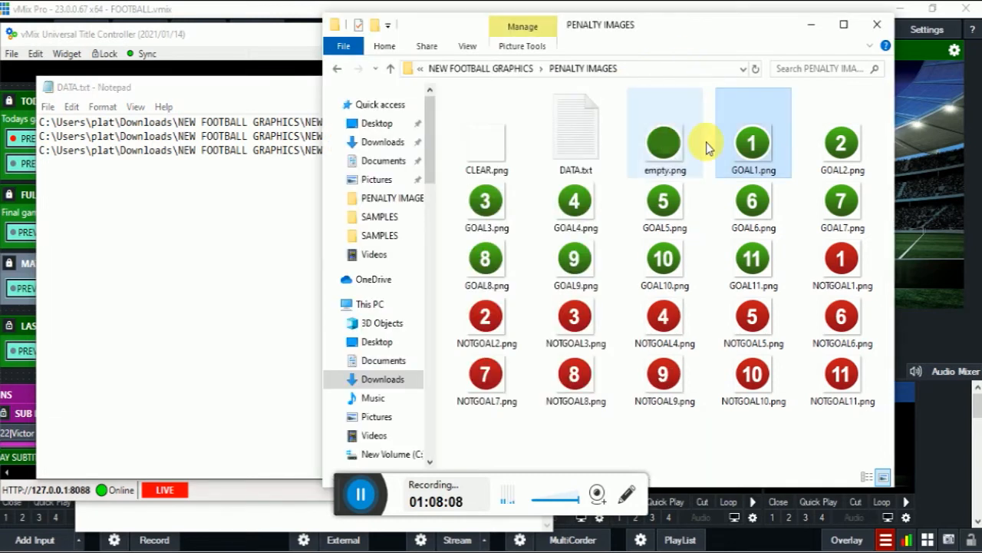
left_click(228, 253)
left_click(680, 90)
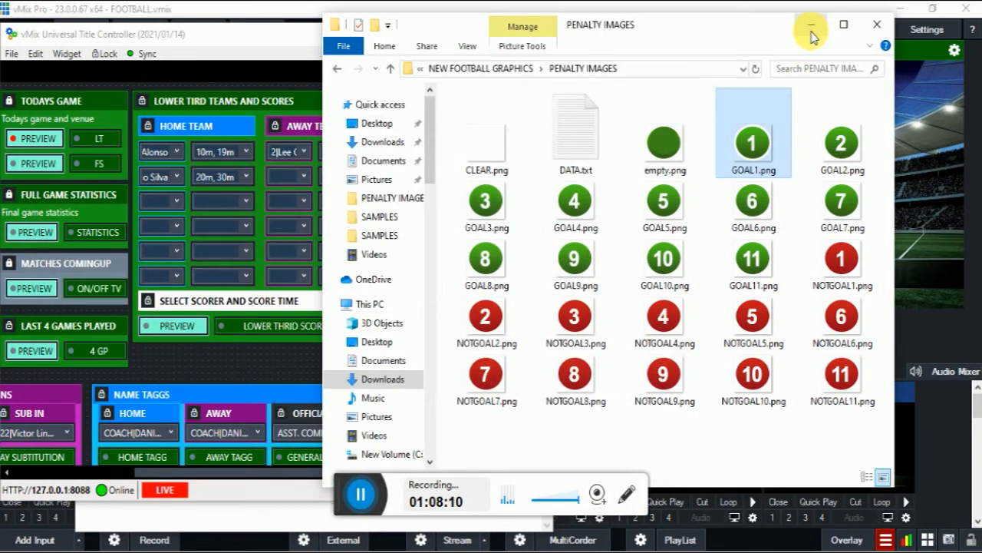
left_click(812, 36)
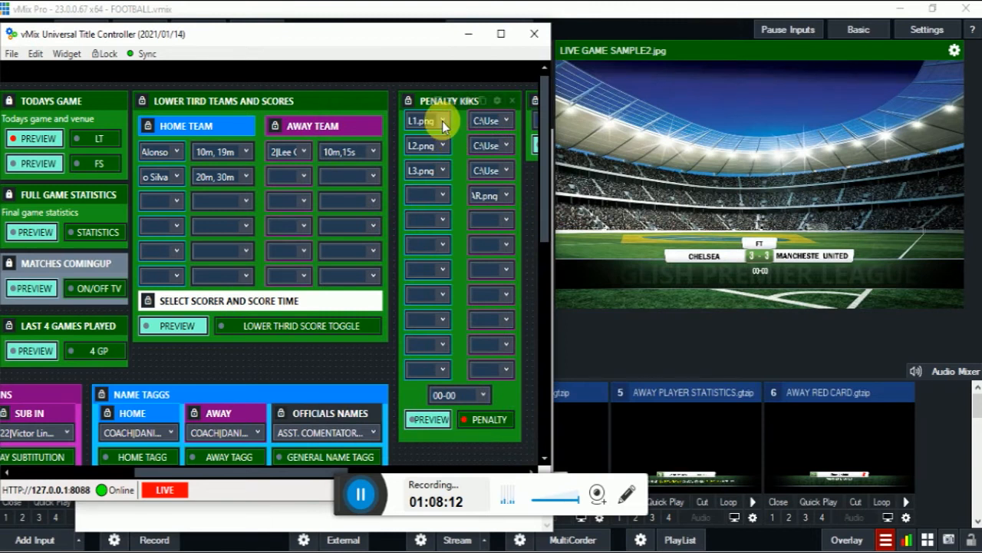
Step: Examine the image paths listed in the properties of the first home PENALTY KIKS list widget, PLAY1
right_click(442, 121)
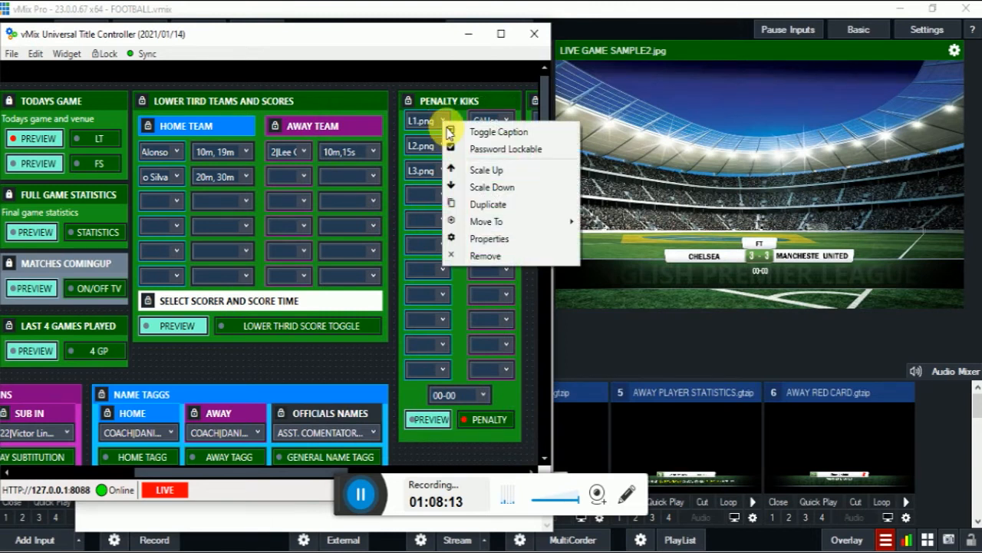
left_click(487, 240)
left_click_drag(428, 98, 381, 44)
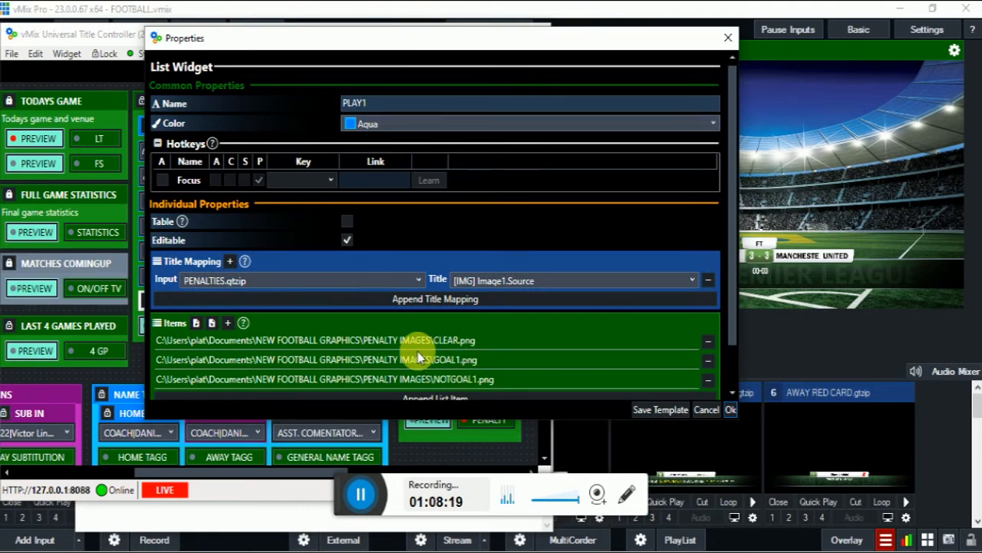
scroll(418, 357, "down", 1)
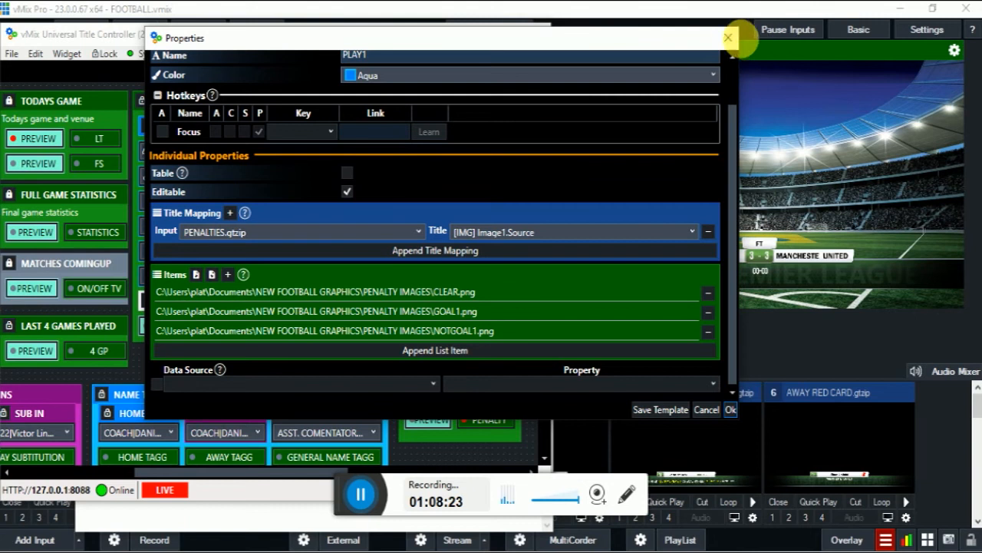
left_click(730, 38)
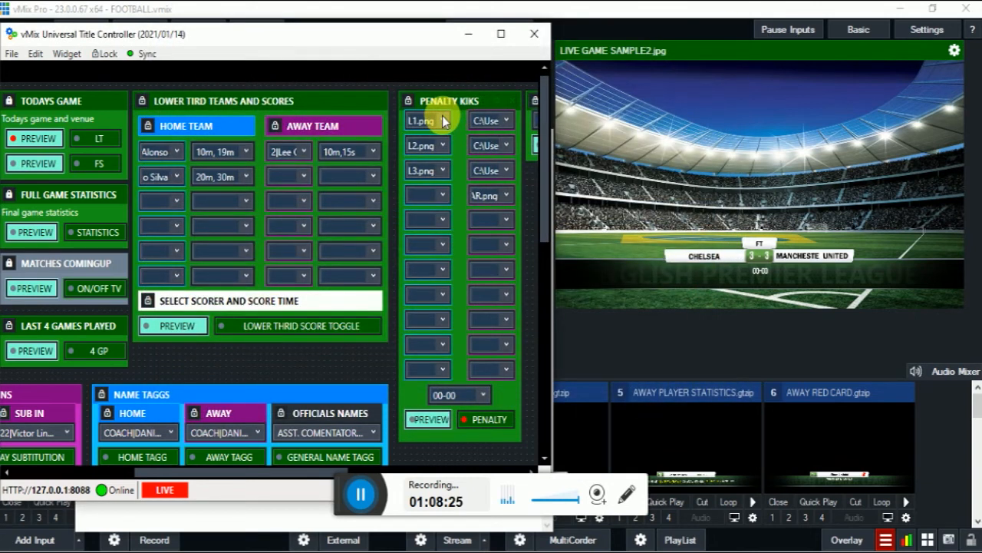
Step: Load DATA.txt from the PENALTY IMAGES folder as the items of the PLAY1 list widget and accept the properties
right_click(444, 120)
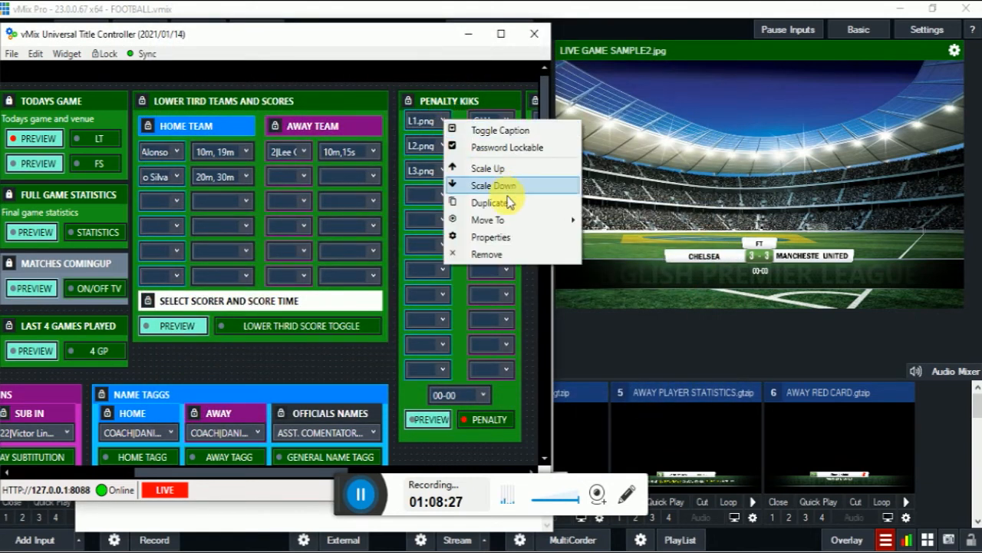
left_click(501, 238)
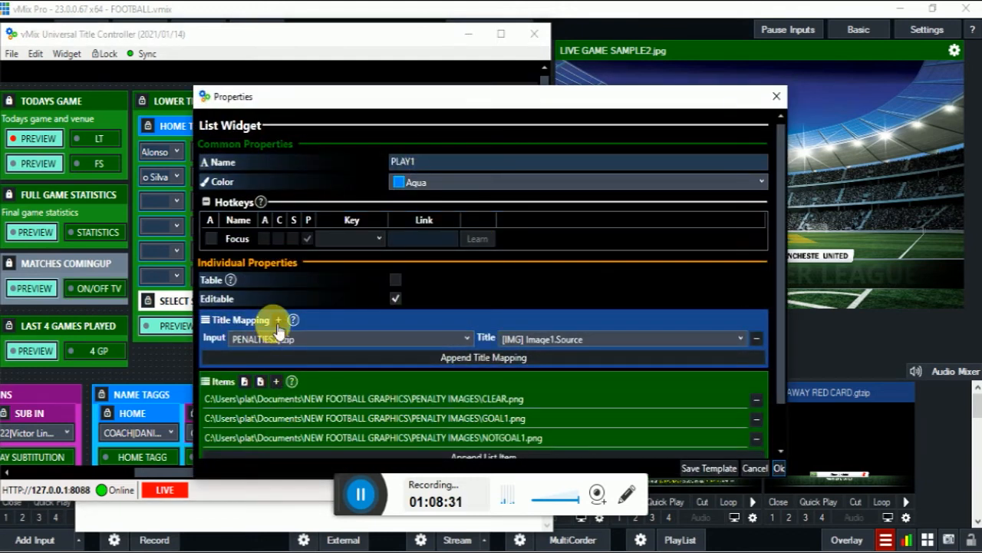
scroll(265, 342, "down", 1)
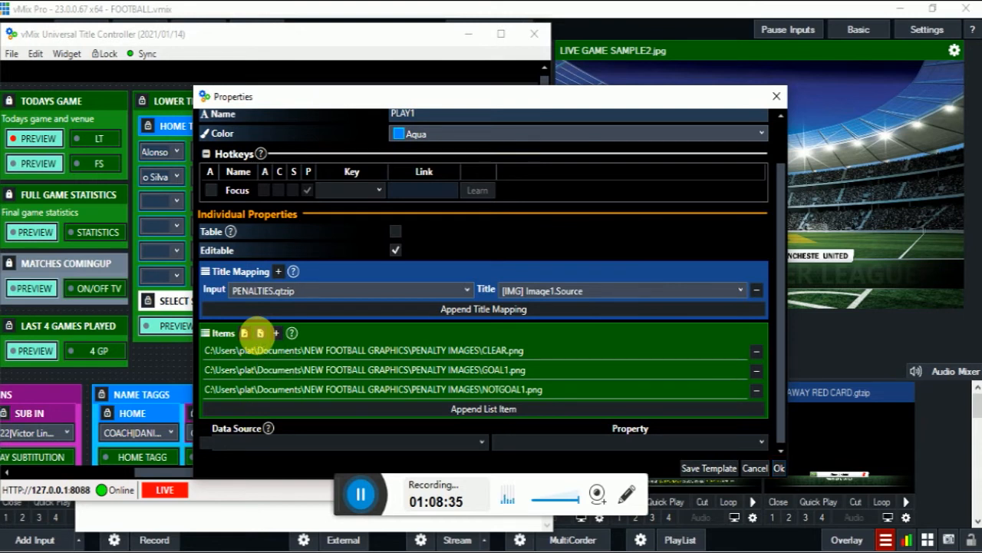
left_click(260, 334)
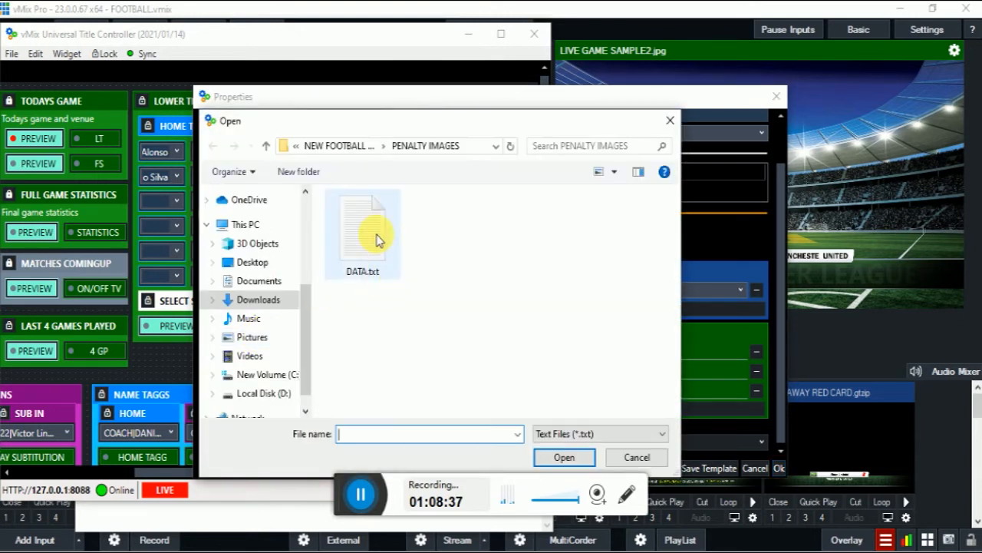
left_click(268, 145)
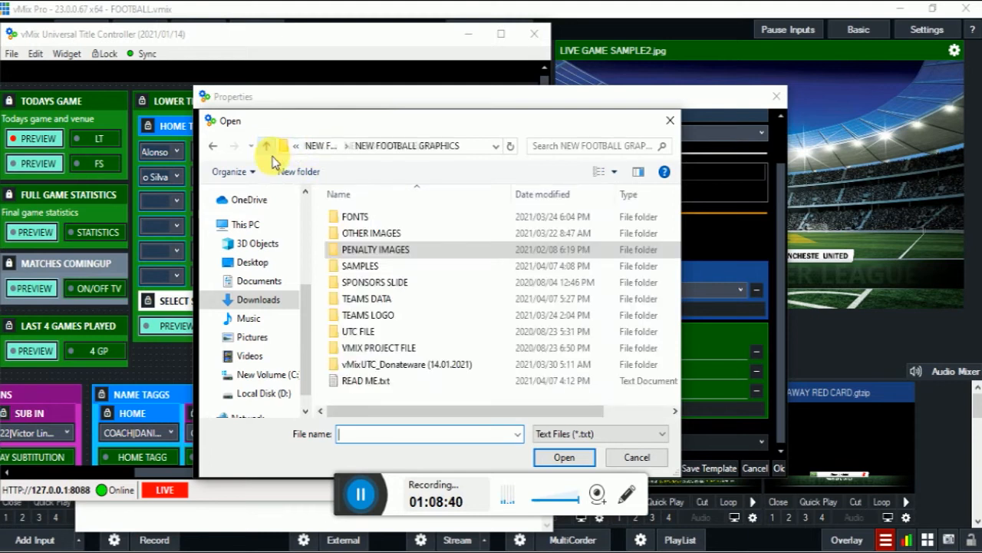
double_click(373, 256)
left_click(373, 242)
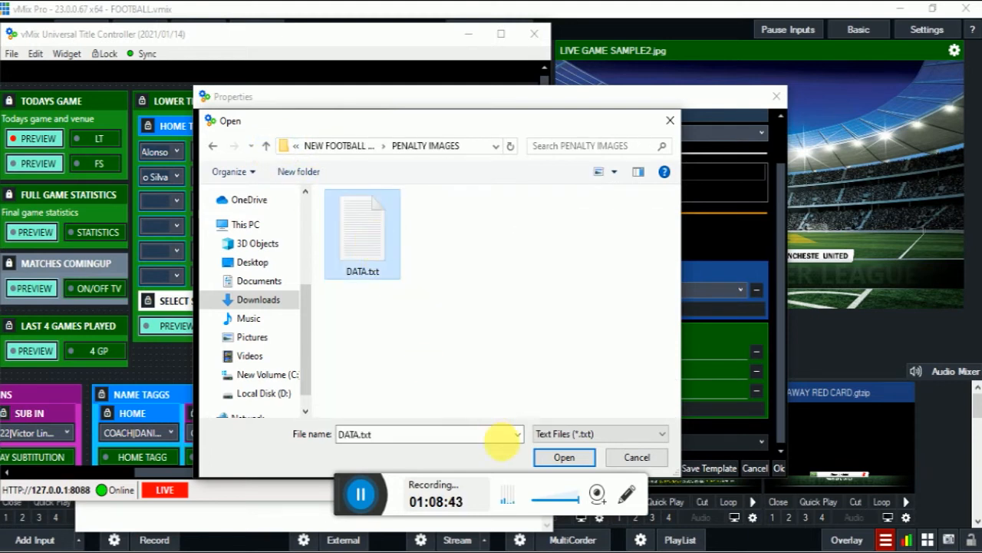
left_click(566, 458)
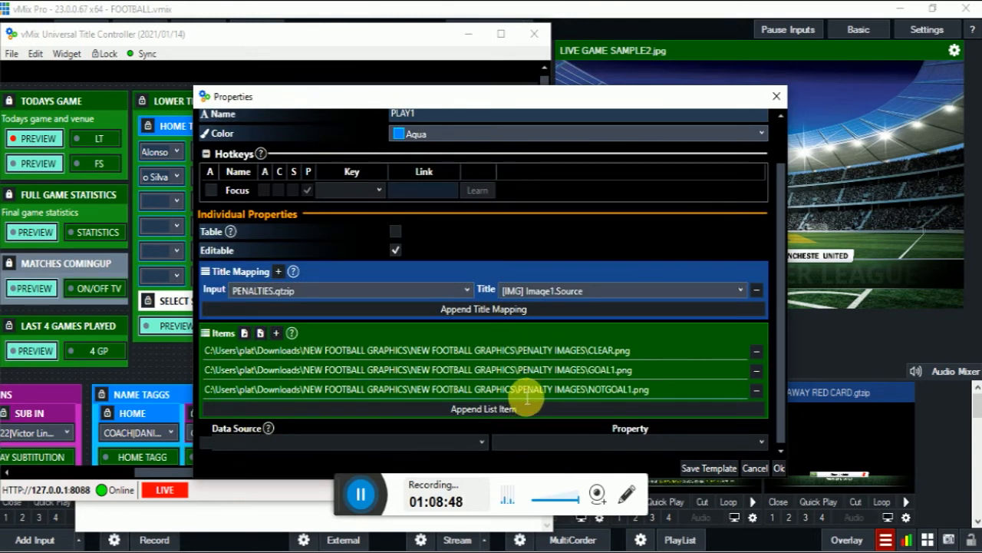
left_click(779, 468)
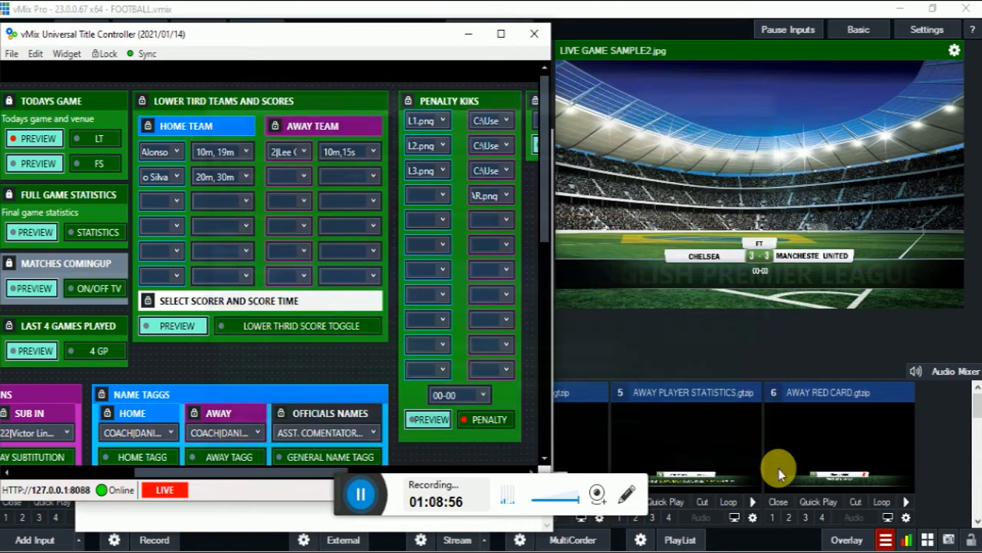
Step: Select the GOAL1.png path in the first home list of the PENALTY KIKS widget
left_click(442, 123)
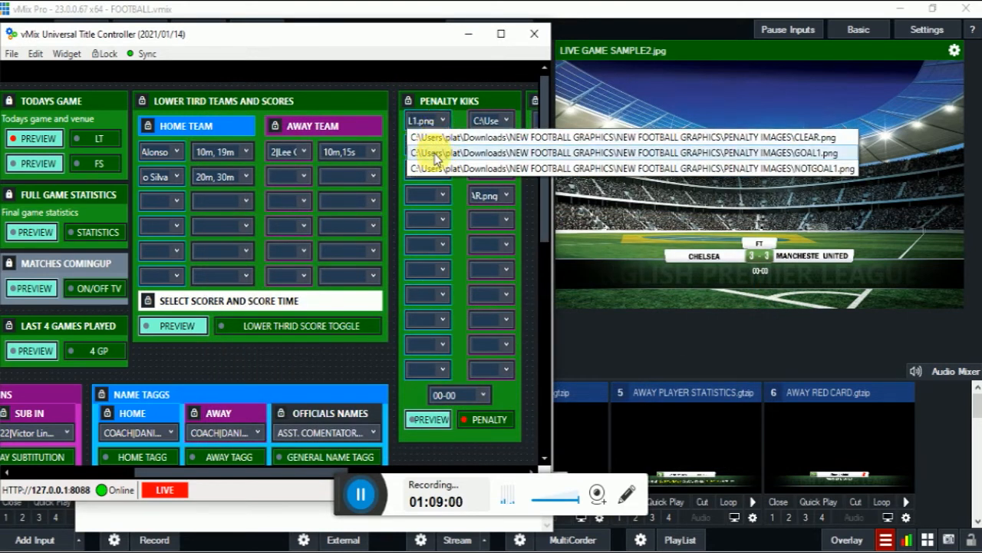
left_click(433, 151)
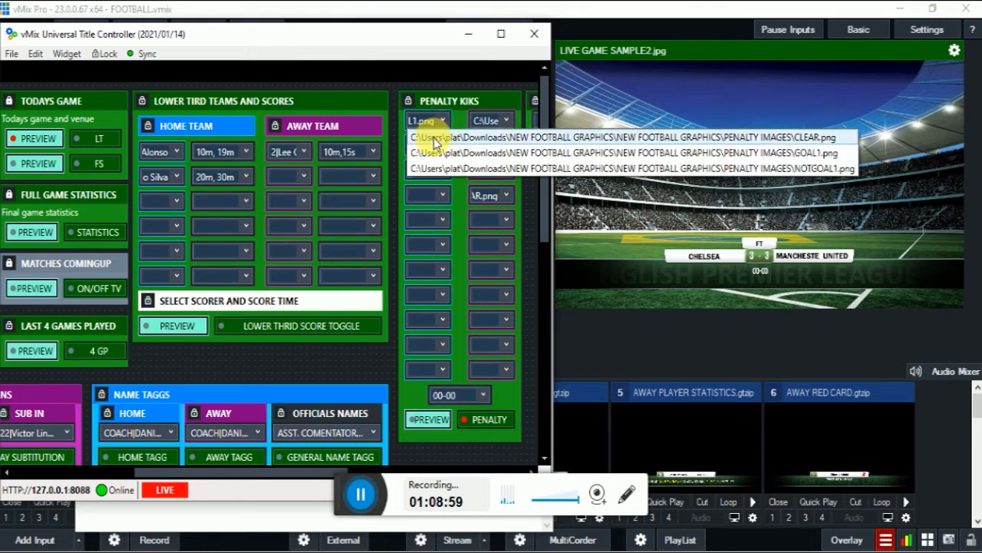
left_click(432, 153)
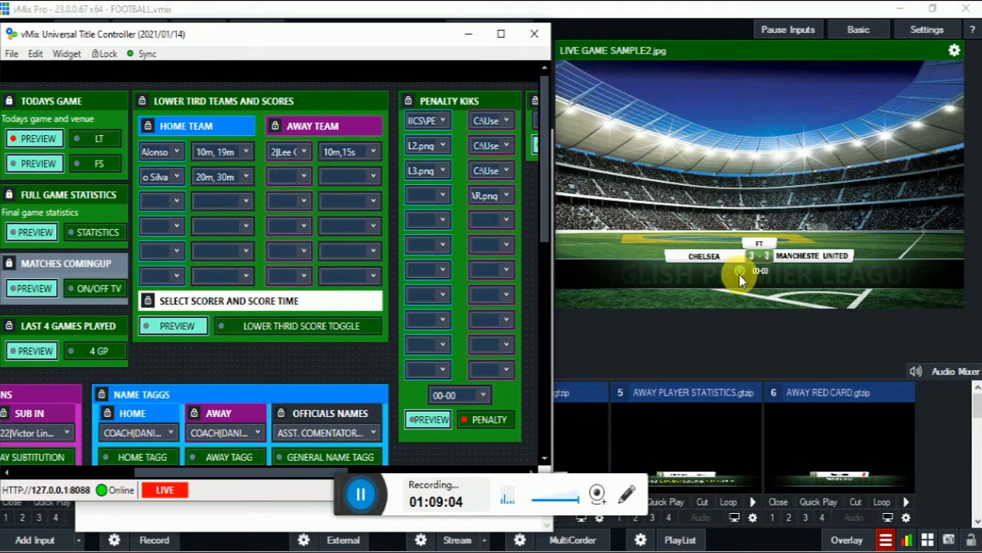
Step: Review the reloaded item paths in the PLAY1 widget's properties and close them without changes
right_click(444, 120)
left_click(491, 237)
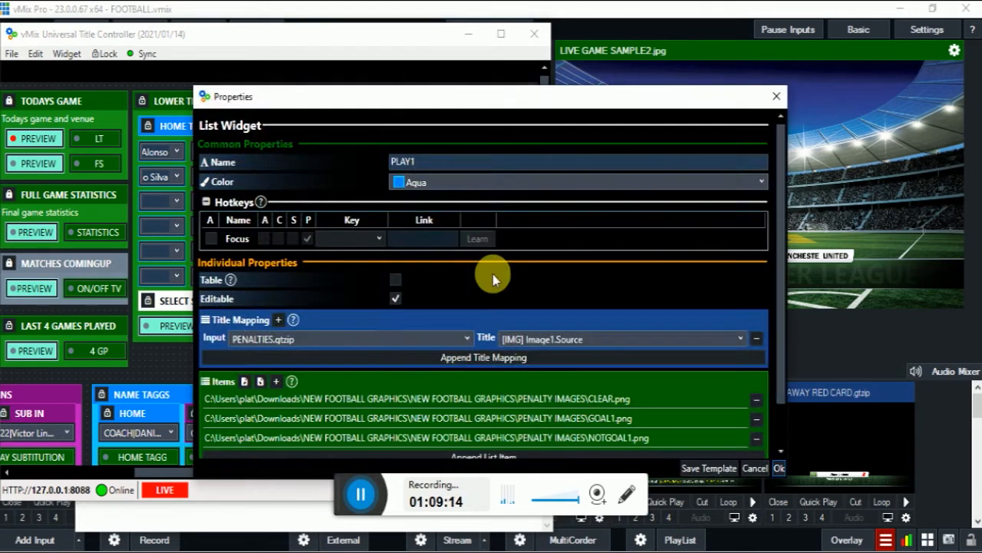
scroll(280, 419, "down", 1)
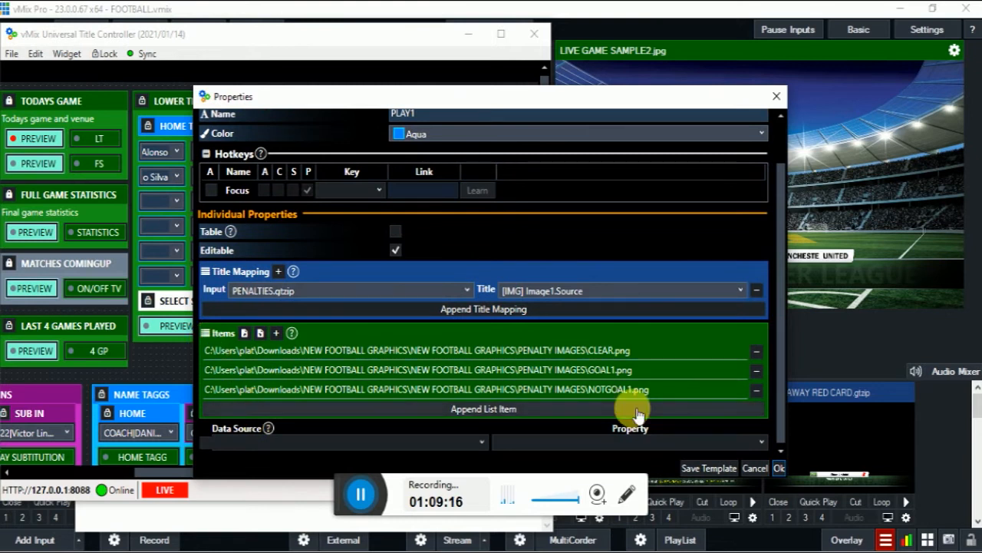
left_click(661, 399)
left_click_drag(660, 398, 251, 338)
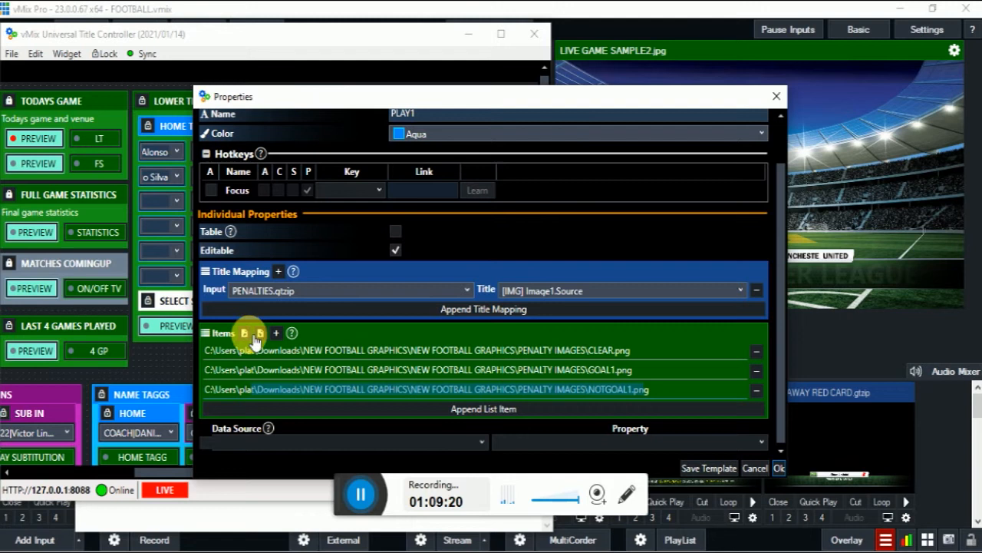
left_click(373, 373)
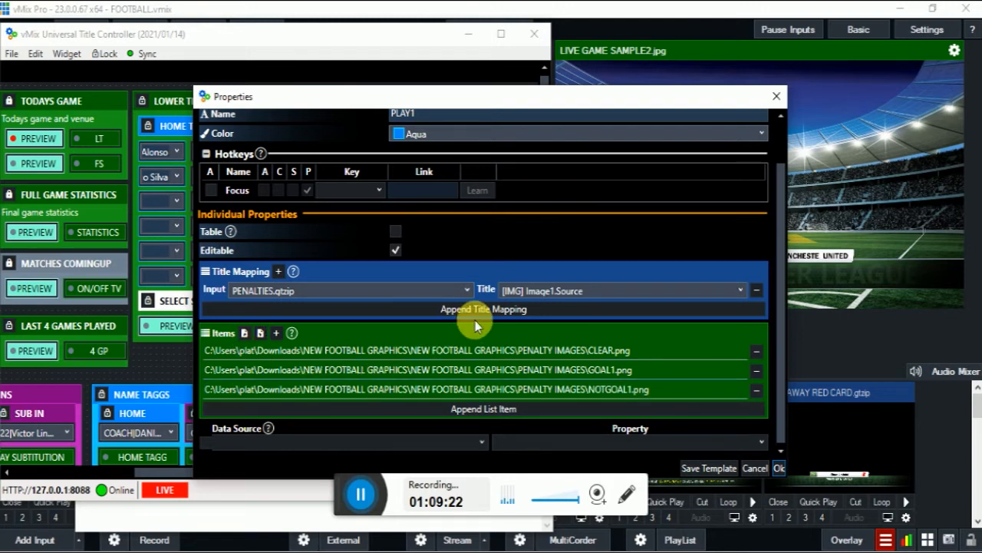
left_click(775, 97)
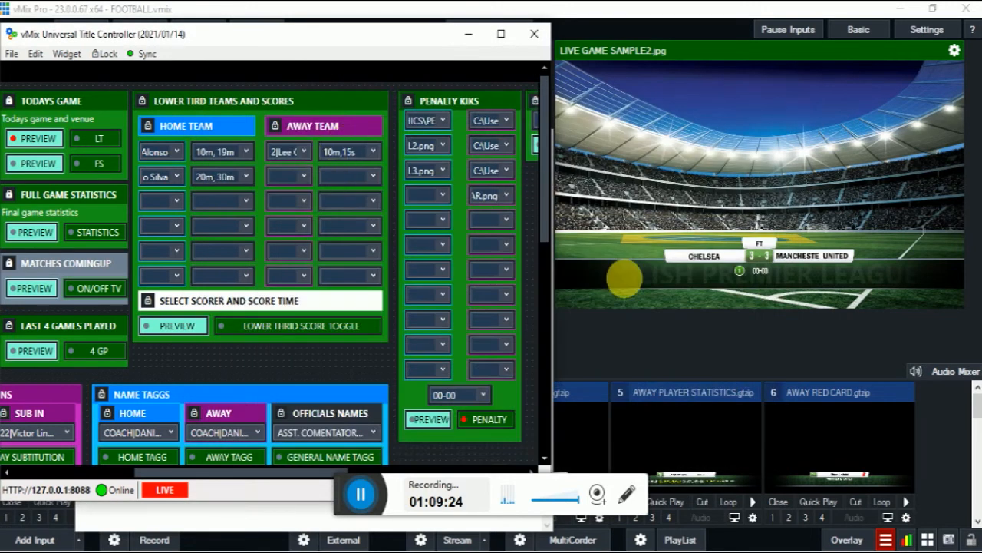
Step: Reload the second home penalty list from DATA.txt with GOAL2.png and NOTGOAL2.png as its items, and choose NOTGOAL2.png
right_click(442, 149)
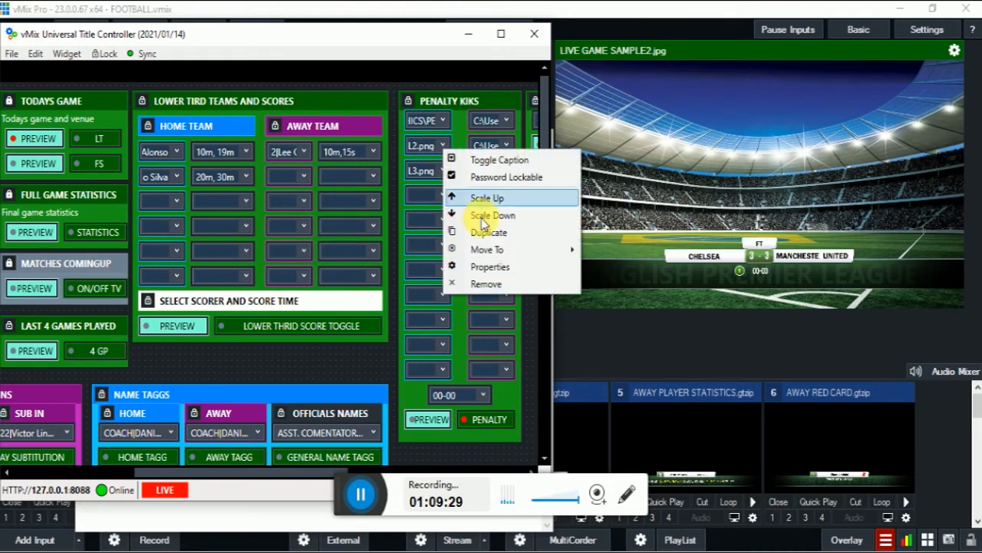
left_click(513, 278)
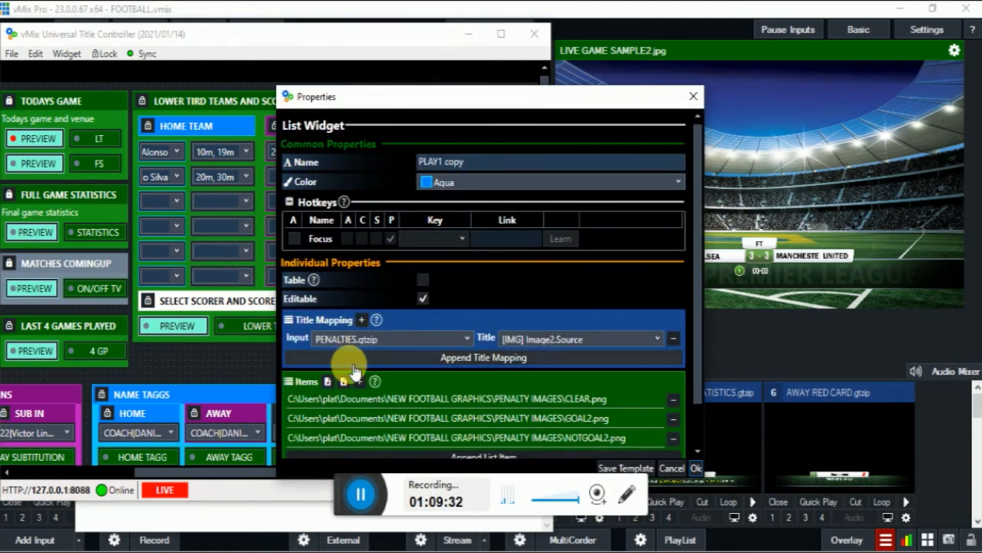
left_click(345, 381)
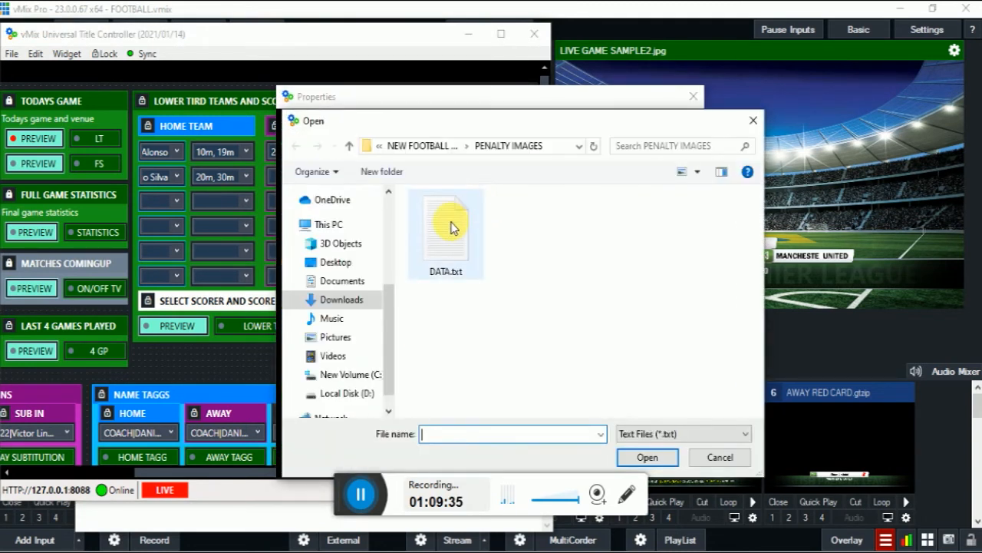
double_click(450, 225)
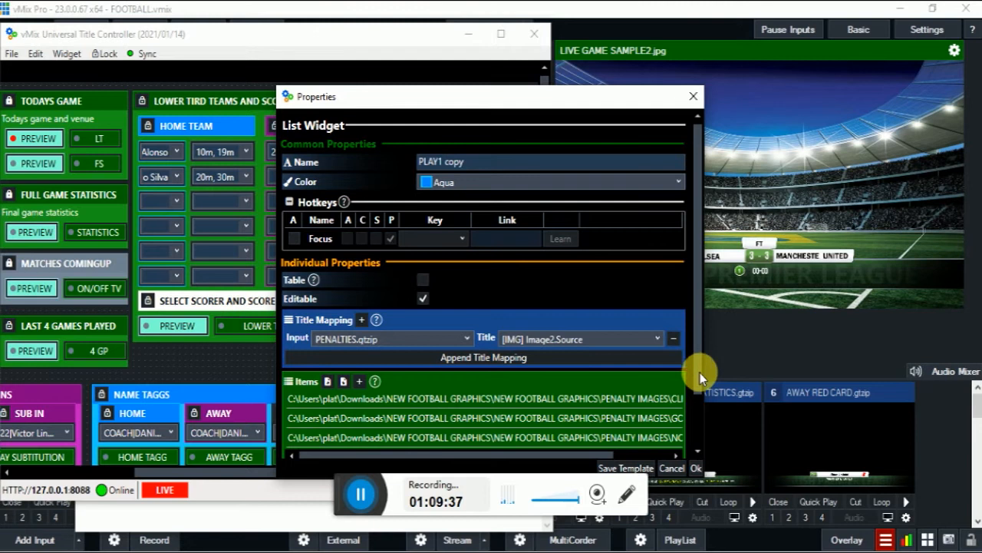
left_click_drag(714, 374, 835, 376)
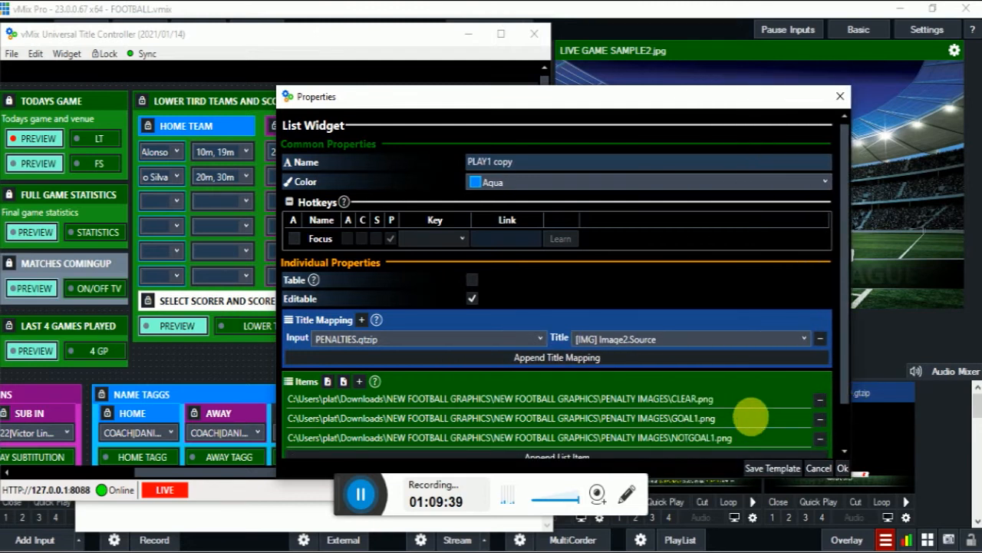
scroll(756, 421, "down", 1)
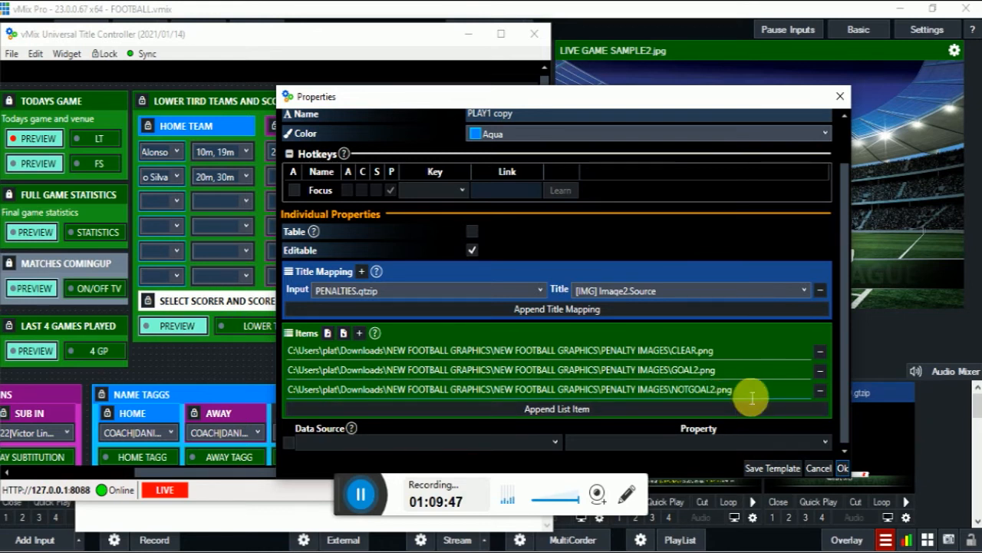
left_click(842, 468)
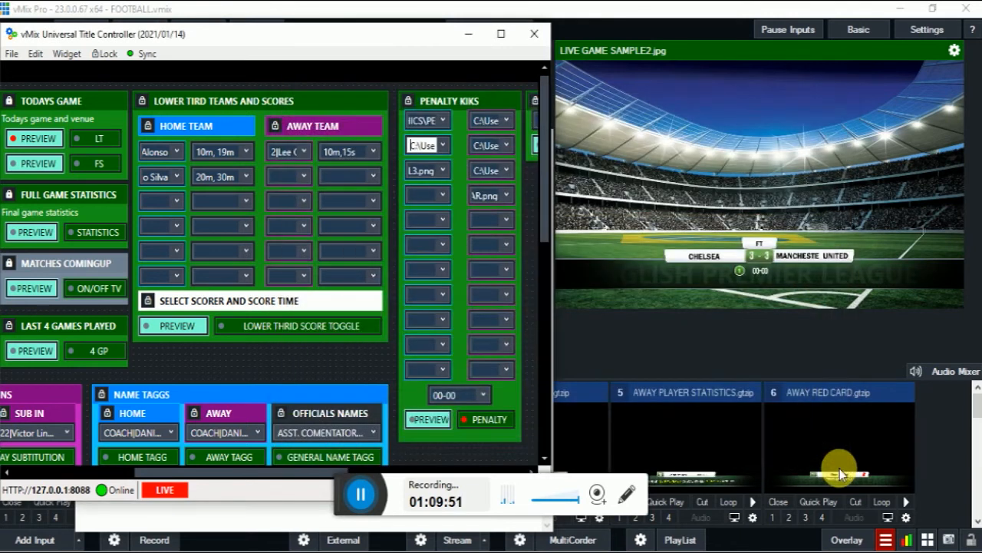
left_click(443, 145)
left_click(436, 178)
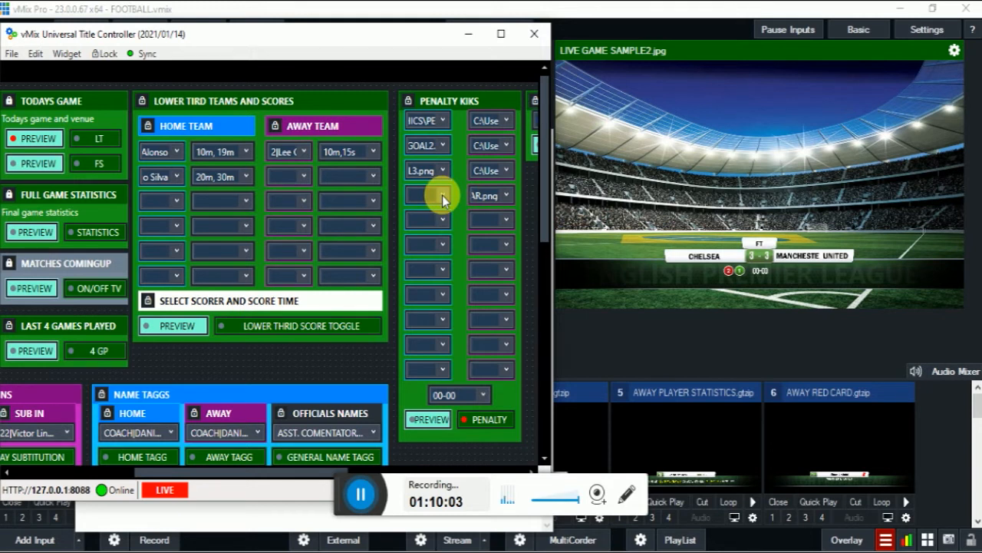
Step: Reload the third home penalty list from DATA.txt, rename its items to GOAL3.png and NOTGOAL3.png, and choose GOAL3.png
right_click(442, 195)
right_click(443, 172)
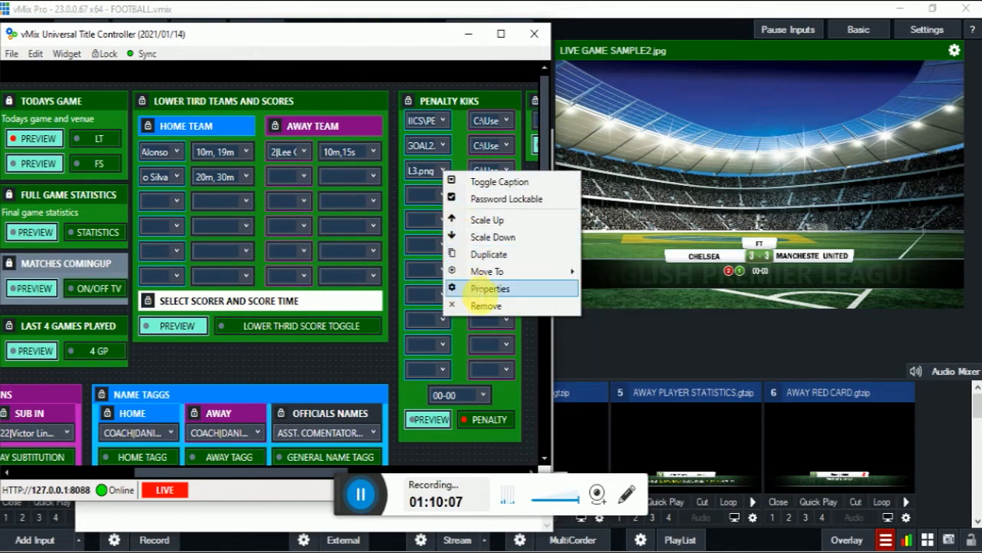
left_click(485, 296)
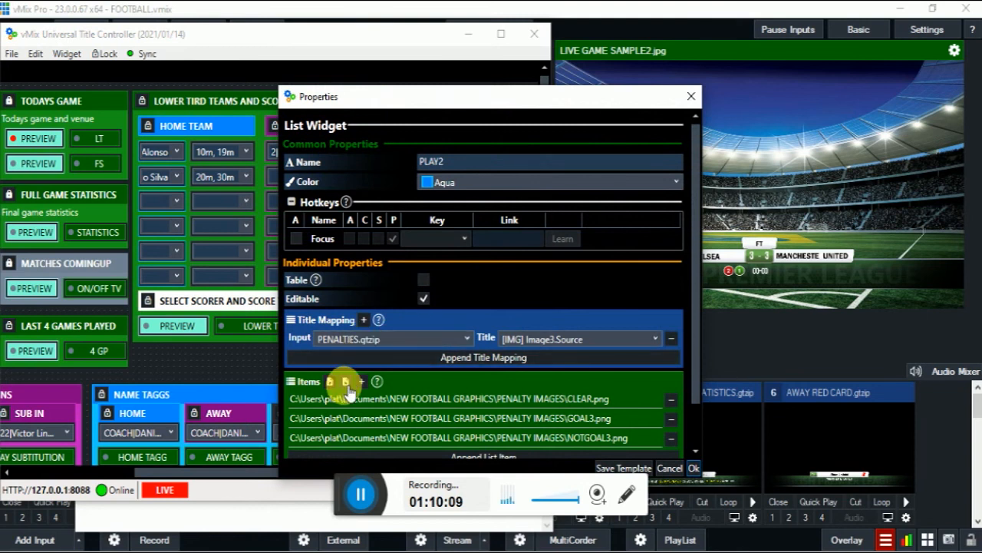
left_click(345, 383)
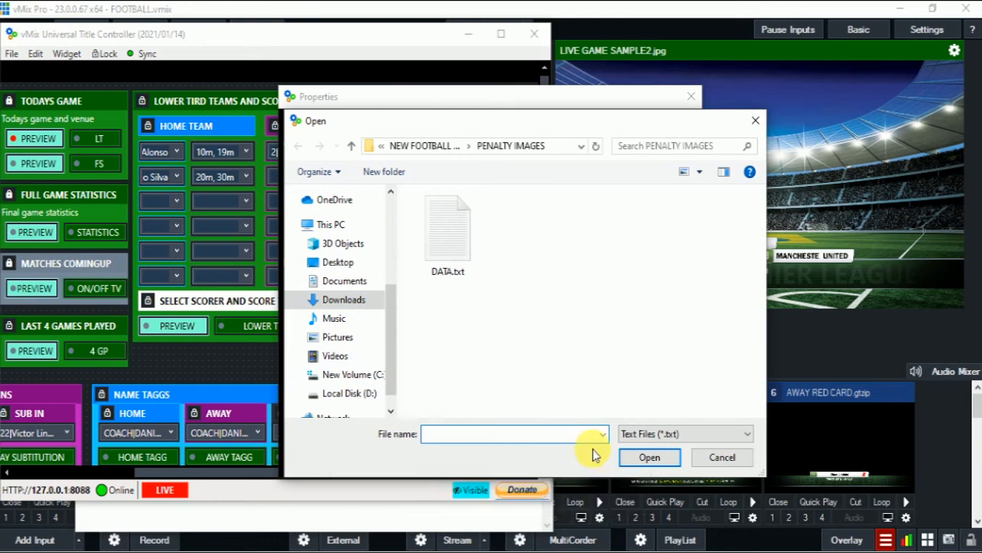
double_click(451, 223)
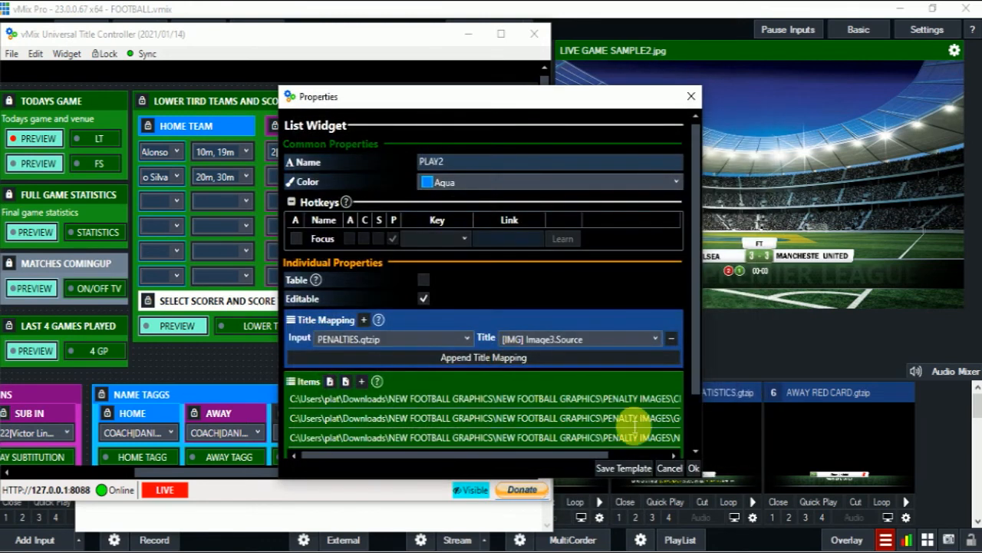
left_click_drag(701, 378, 836, 378)
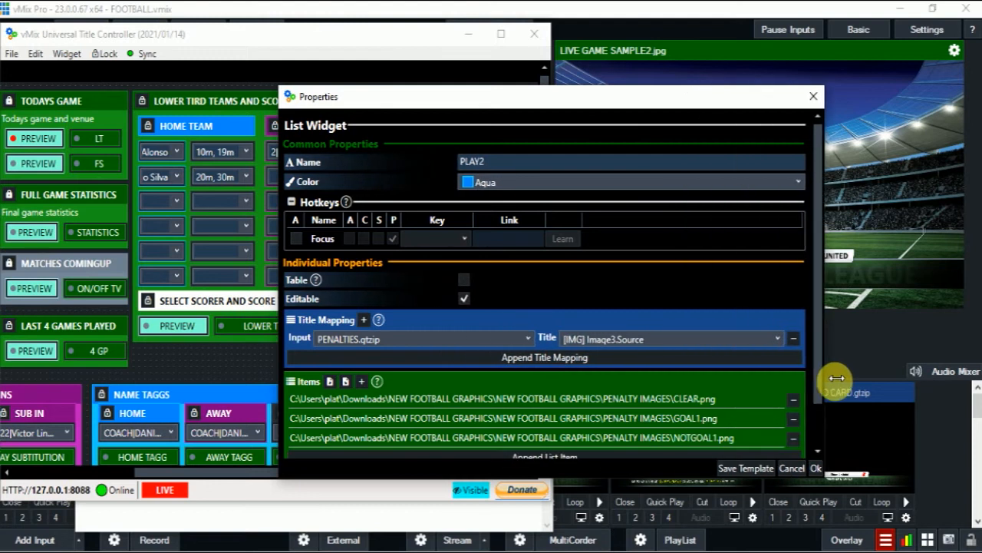
scroll(729, 399, "down", 2)
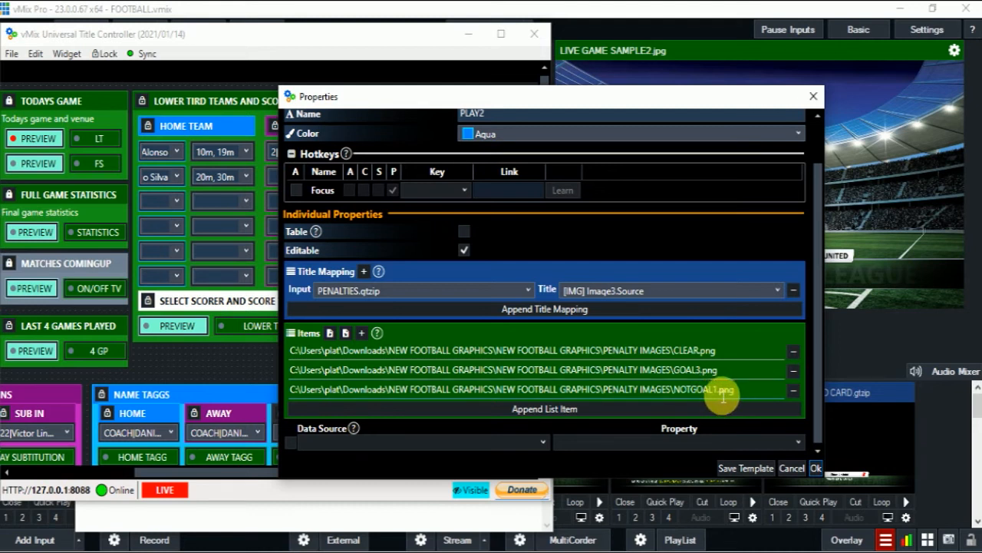
left_click(718, 390)
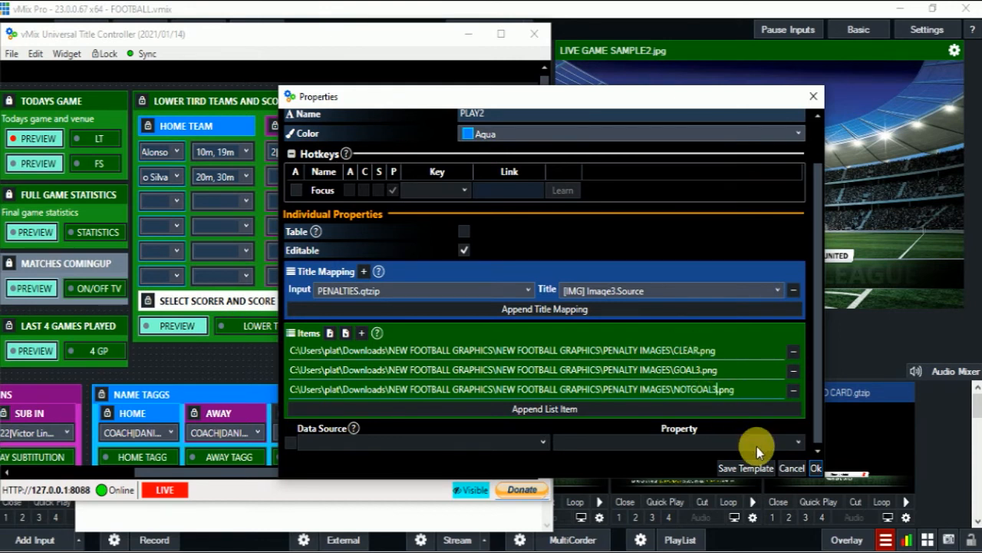
left_click(816, 468)
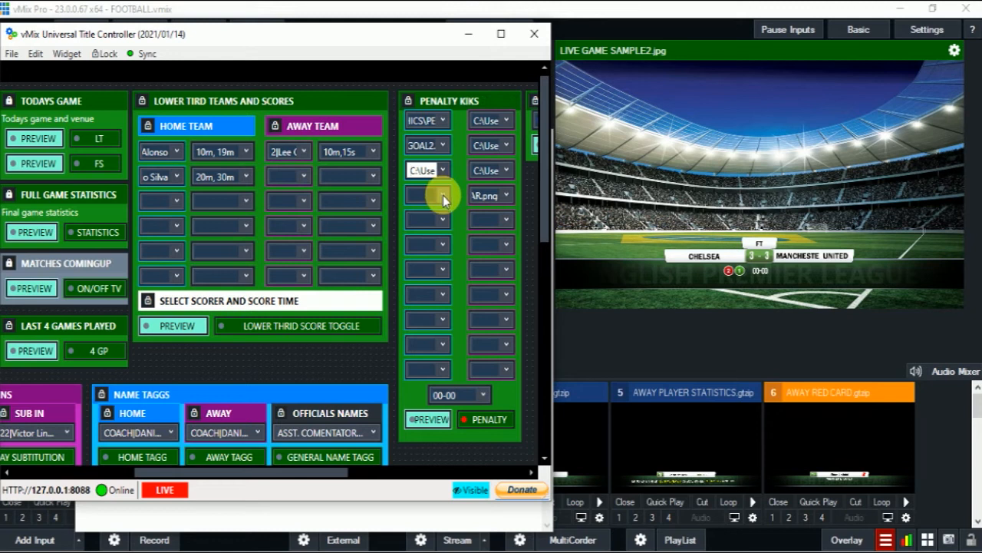
left_click(442, 170)
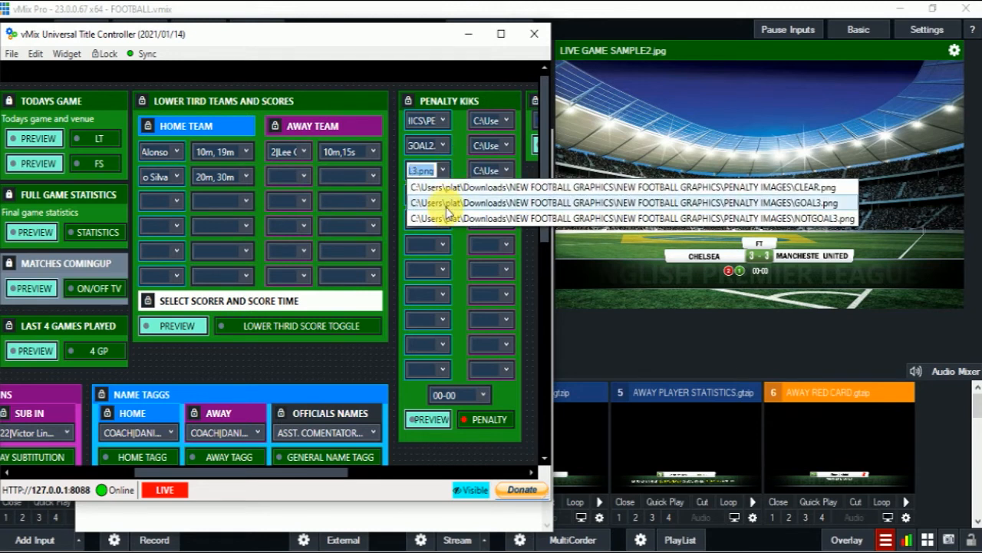
left_click(447, 202)
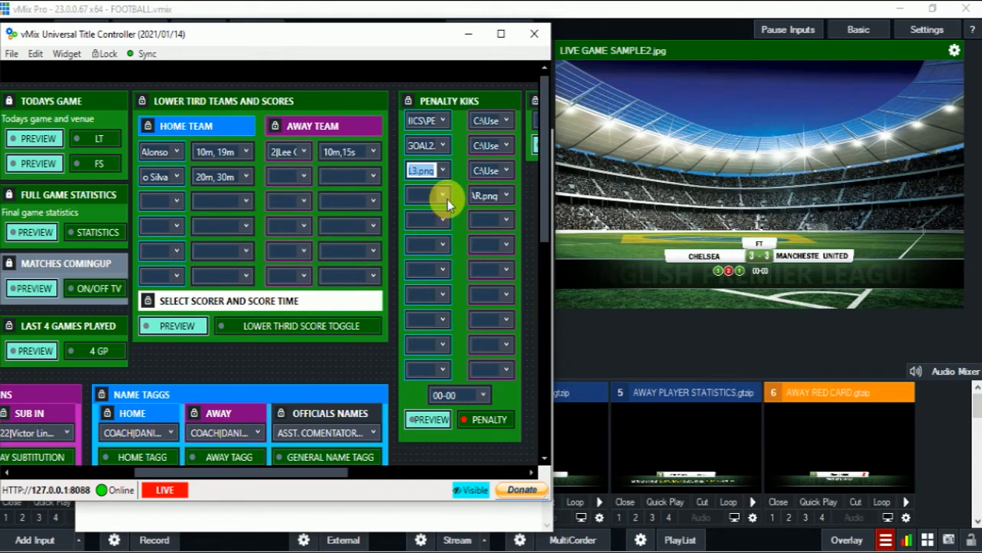
Step: Turn off the data source of the fourth home penalty list and load DATA.txt, changing the goal item to GOAL4.png
right_click(447, 198)
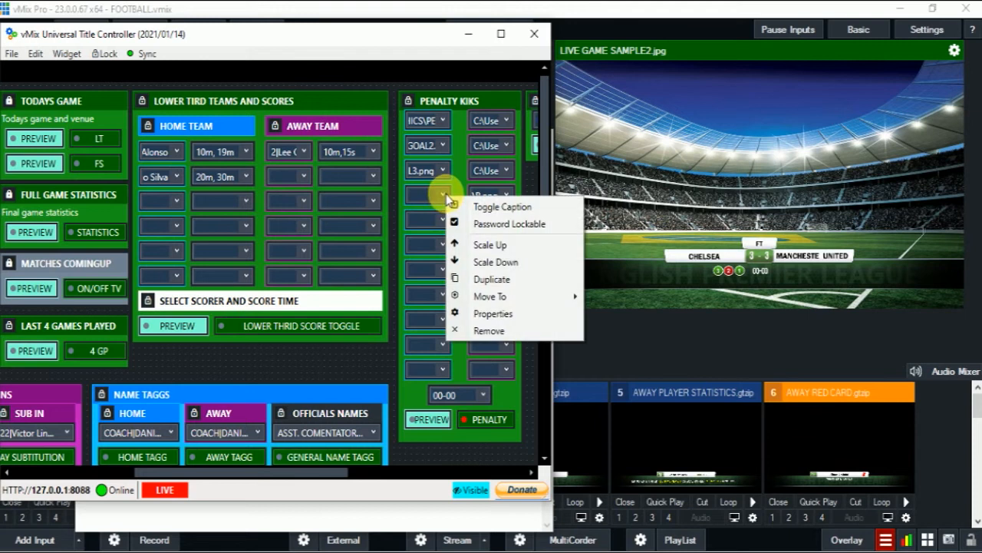
left_click(480, 314)
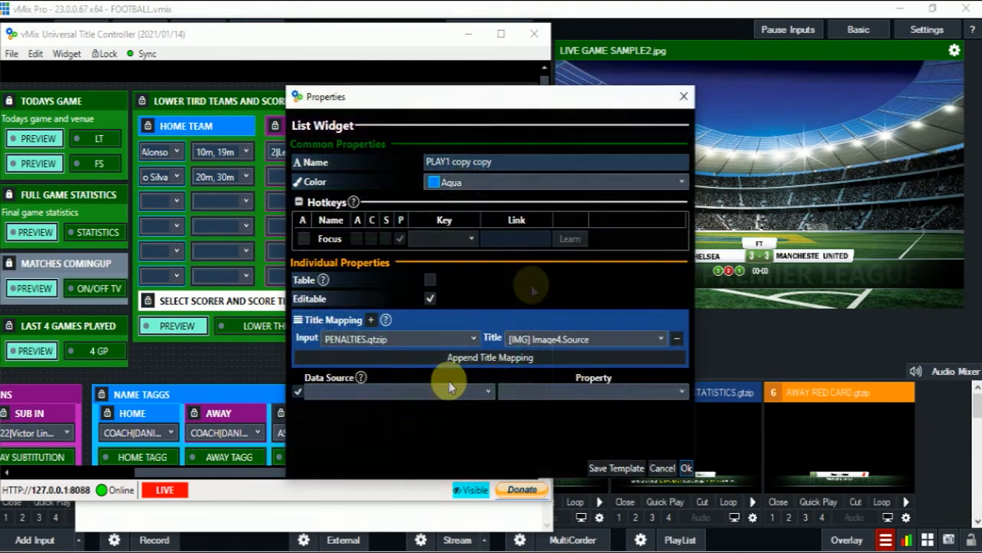
left_click(299, 391)
left_click(354, 381)
double_click(456, 237)
scroll(606, 363, "down", 1)
left_click_drag(695, 348, 860, 353)
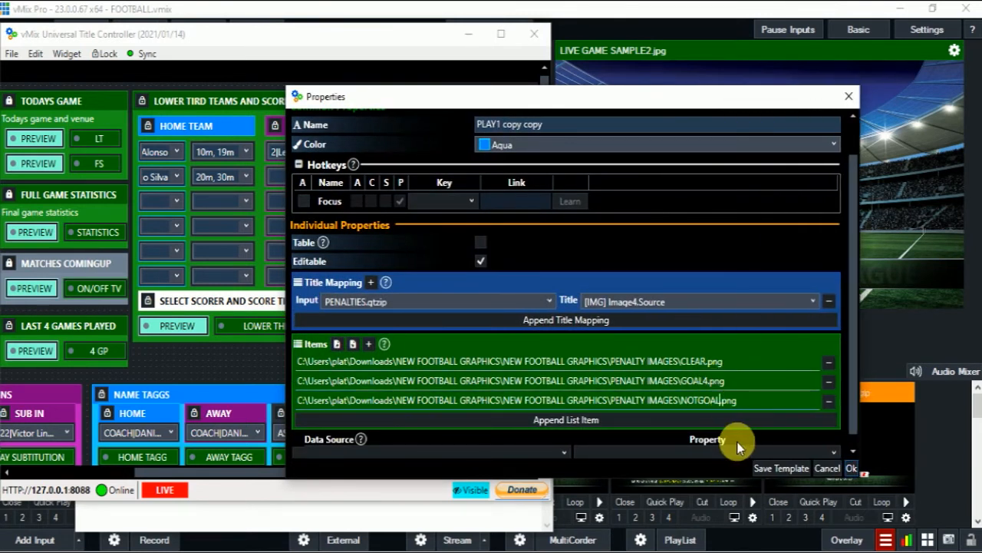
left_click(851, 468)
Step: Check the numbered goal and missed-goal images in the PENALTY IMAGES folder
left_click(460, 541)
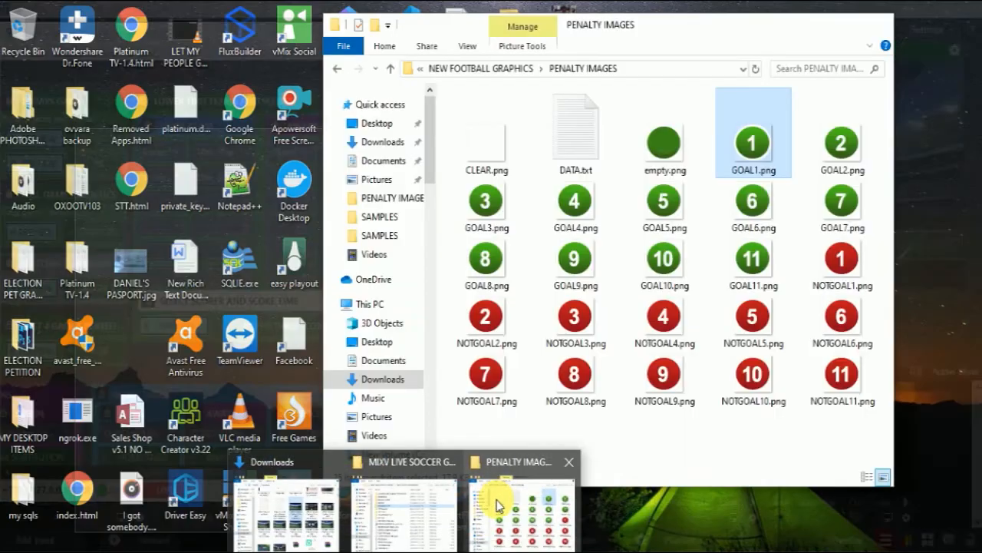
left_click(495, 498)
left_click(811, 25)
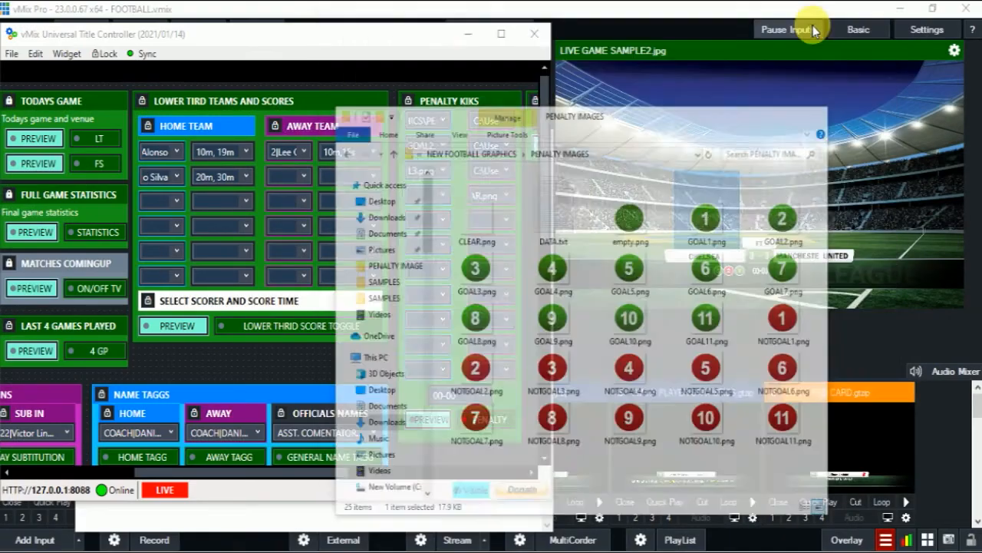
Step: Load DATA.txt into the fourth home penalty list again and change its goal item to GOAL4.png
left_click(444, 198)
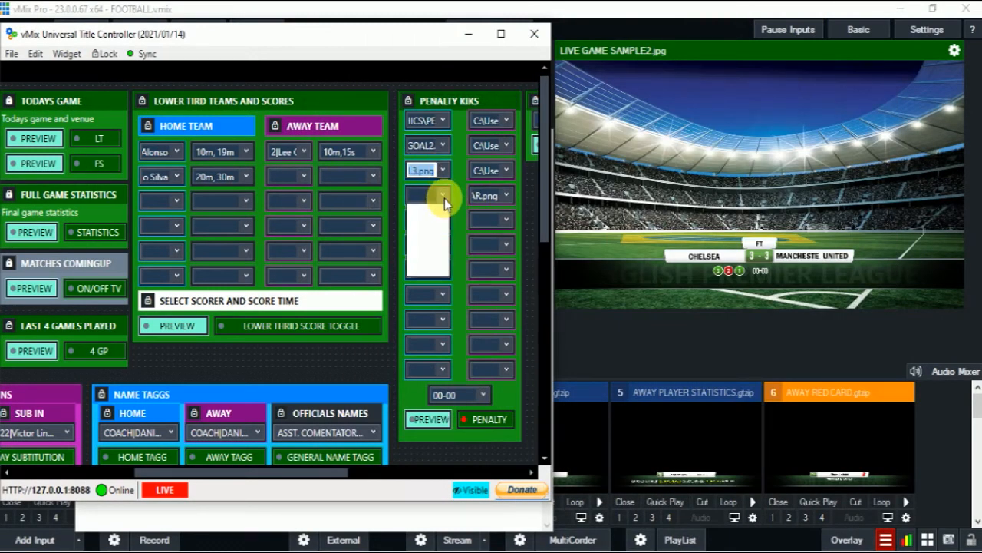
right_click(445, 198)
left_click(507, 316)
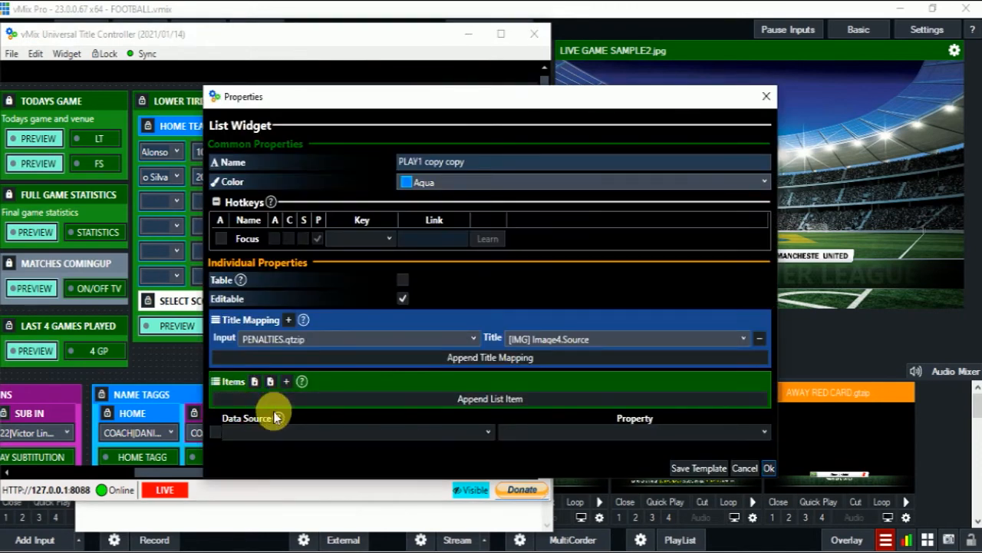
left_click(263, 378)
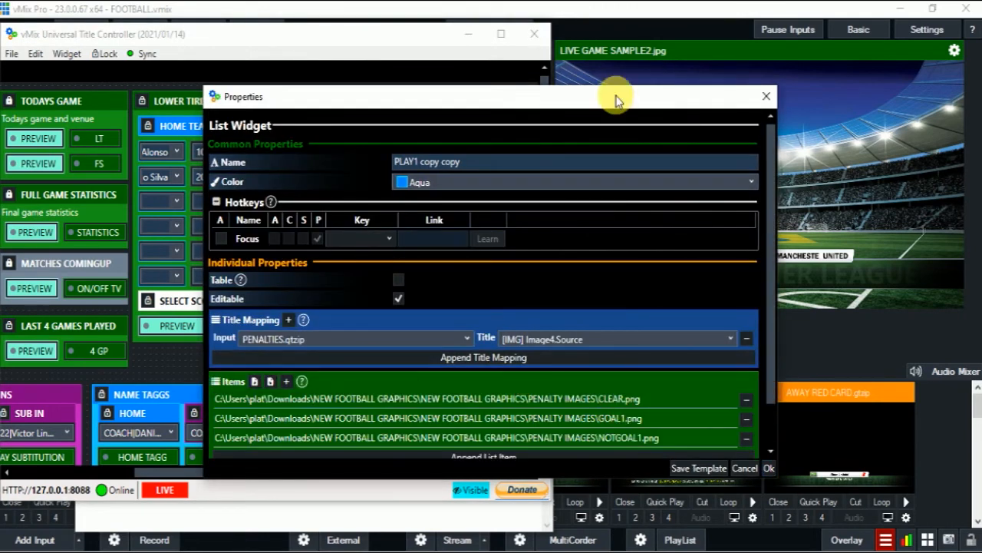
left_click_drag(617, 99, 612, 396)
mouse_move(541, 87)
left_mouse_down()
mouse_move(573, 248)
mouse_move(560, 84)
left_mouse_up()
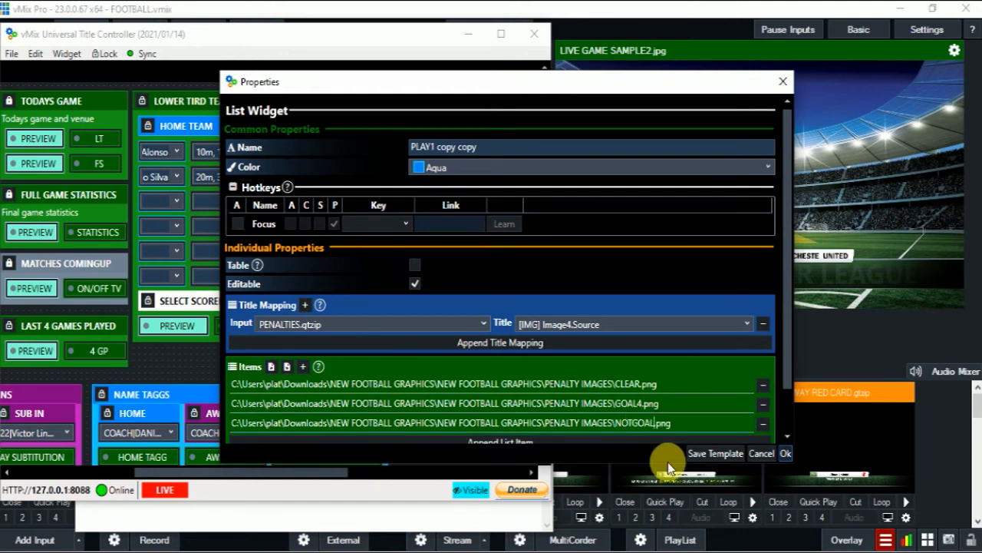
left_click(671, 390)
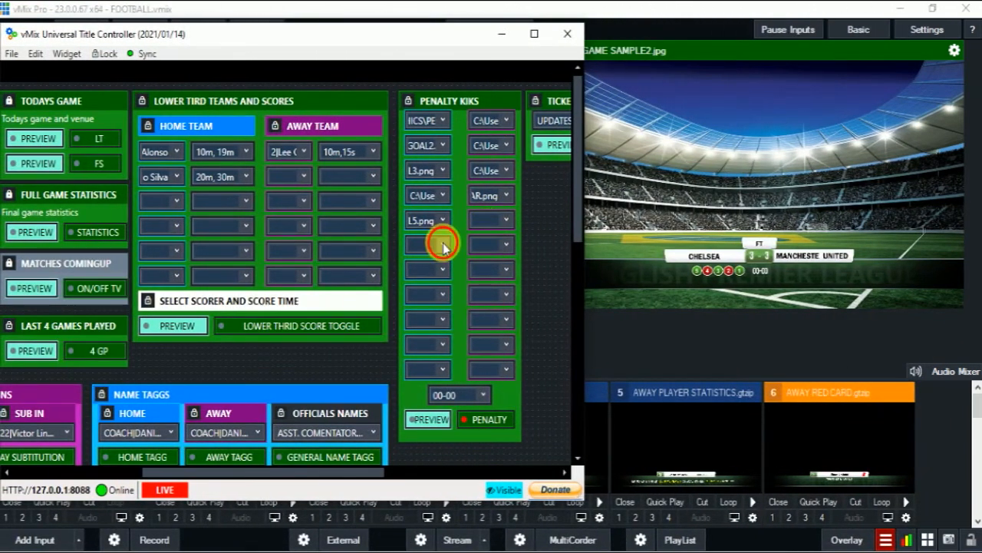
Step: Choose the scored image for the sixth and eighth home penalties and the missed image for the seventh
left_click(442, 246)
left_click(446, 280)
left_click(439, 295)
left_click(444, 326)
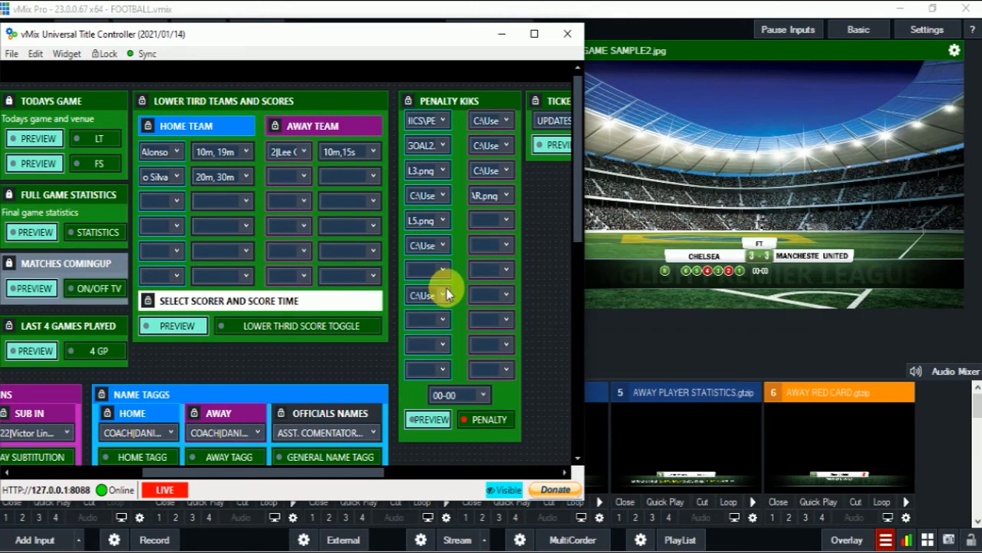
left_click(443, 270)
left_click(447, 289)
left_click(446, 267)
left_click(453, 319)
Step: Reload the first away penalty list from DATA.txt, with CLEAR.png, GOAL1.png and NOTGOAL1.png as its items
right_click(509, 122)
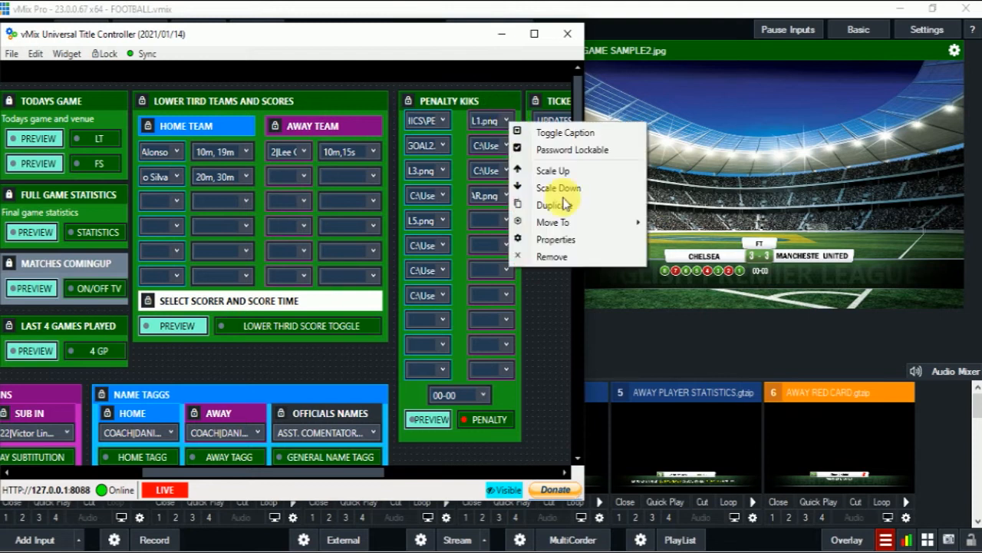
left_click(567, 241)
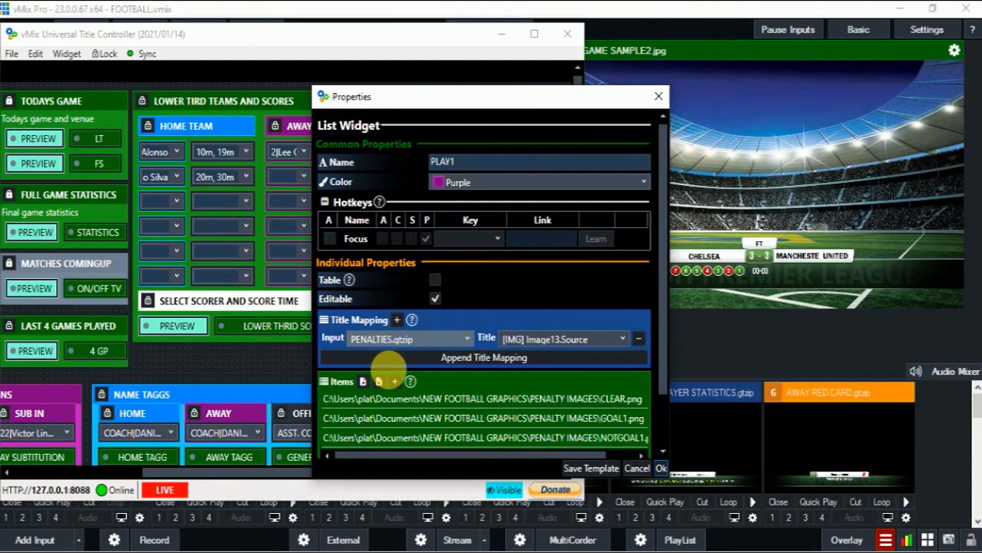
left_click(379, 380)
double_click(505, 238)
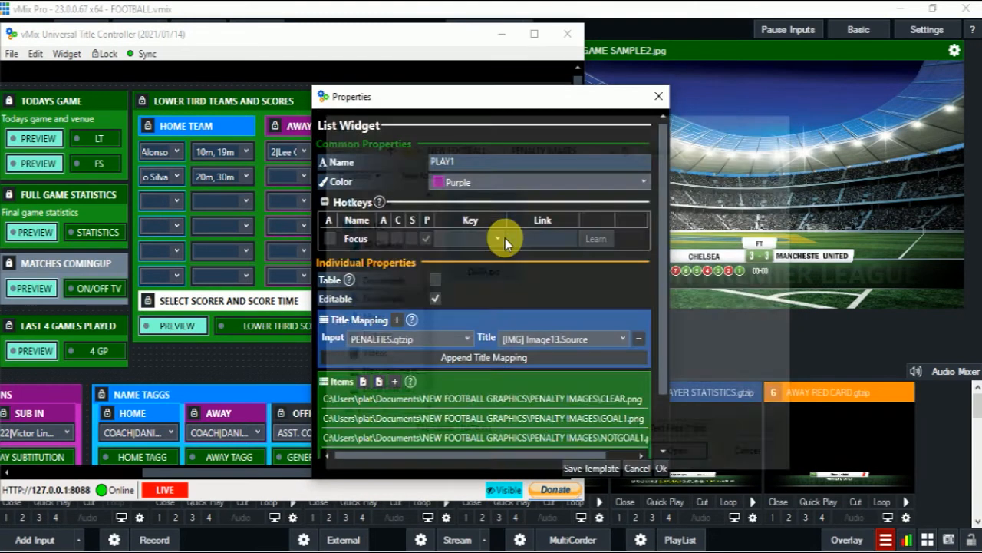
left_click_drag(679, 391, 848, 404)
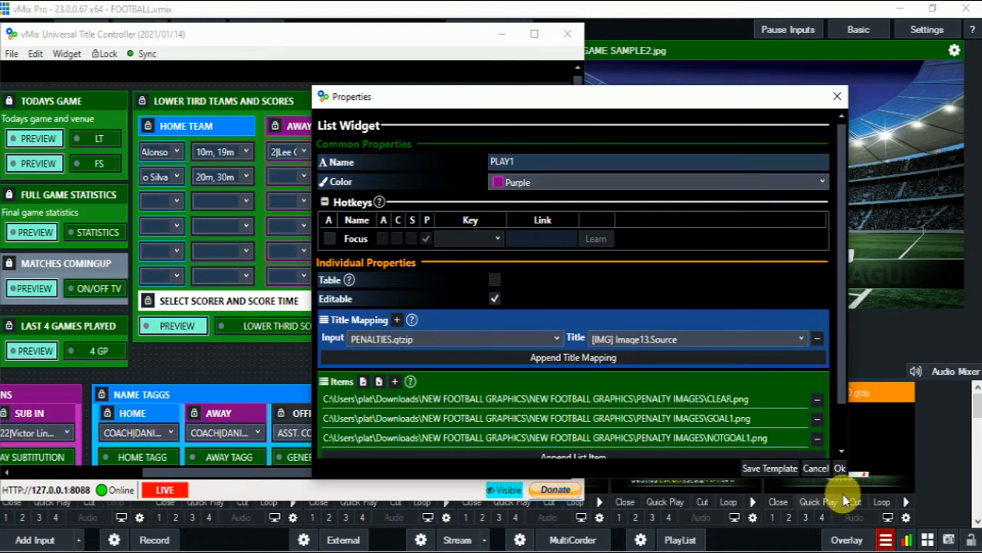
left_click(842, 469)
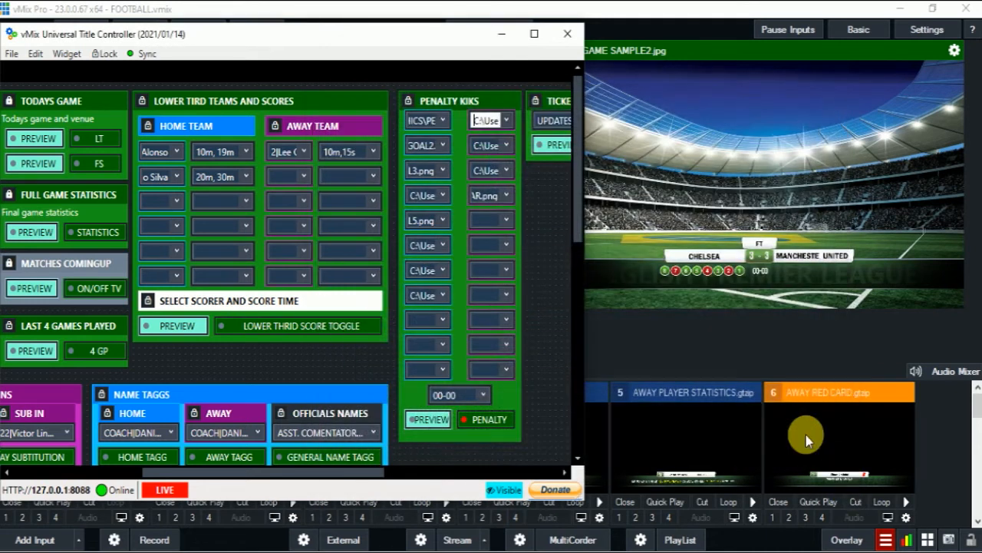
Step: Load DATA.txt into the second away penalty list and change its image items to GOAL2.png and NOTGOAL2.png
right_click(505, 149)
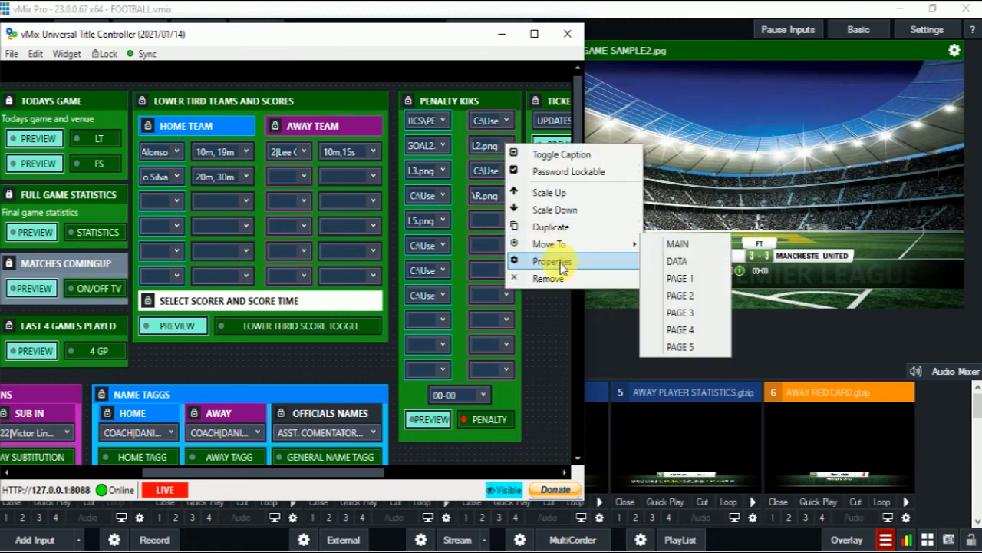
left_click(560, 264)
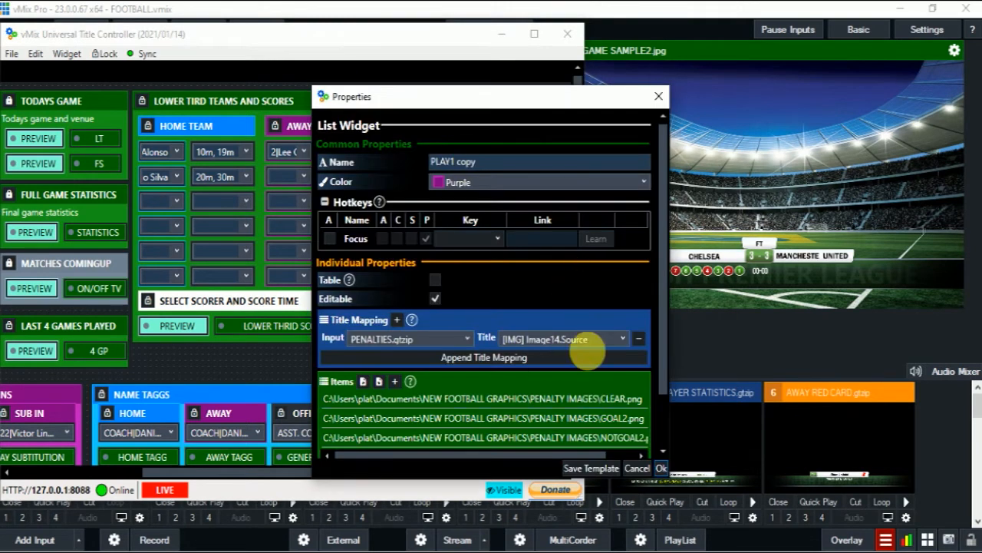
left_click(380, 383)
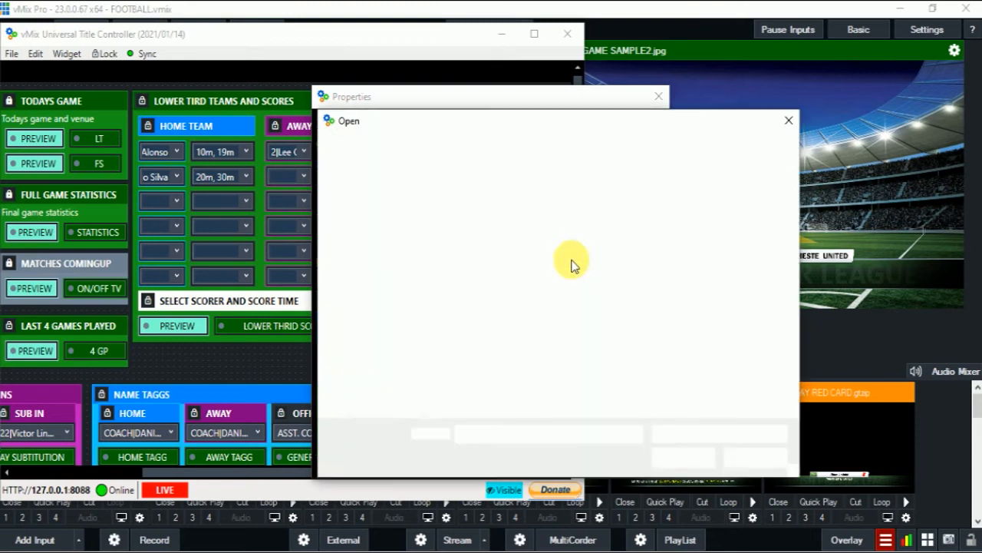
double_click(493, 228)
left_click_drag(681, 407, 841, 413)
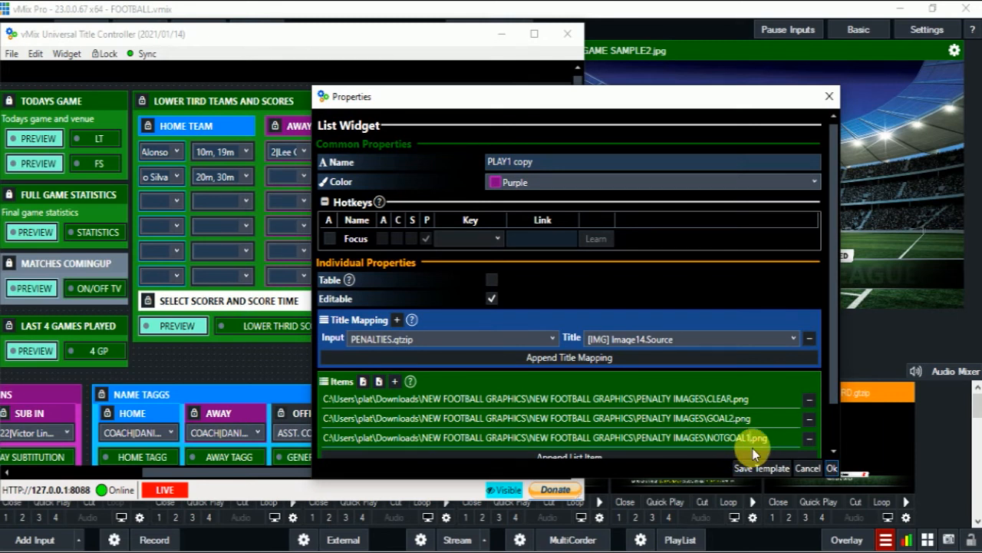
key("BackSpace")
type("2")
left_click(833, 468)
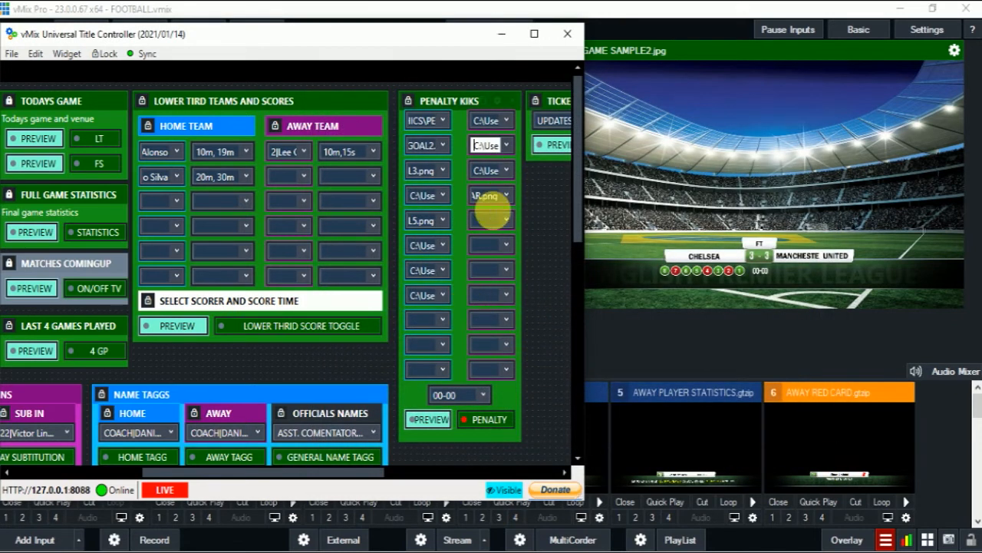
Step: Reload the third away penalty list from DATA.txt and change its image items to GOAL3.png and NOTGOAL3.png
right_click(503, 174)
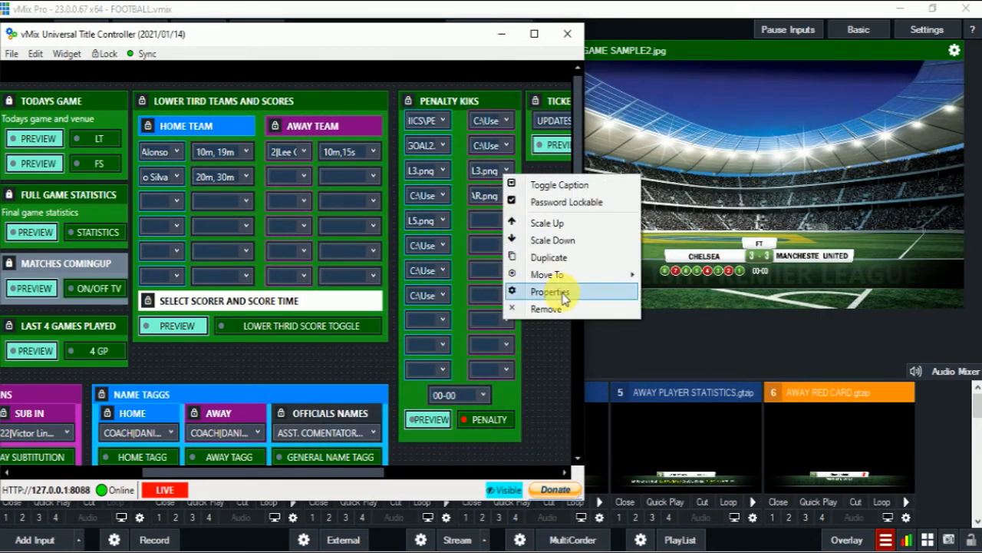
left_click(560, 289)
scroll(602, 414, "down", 2)
left_click(363, 319)
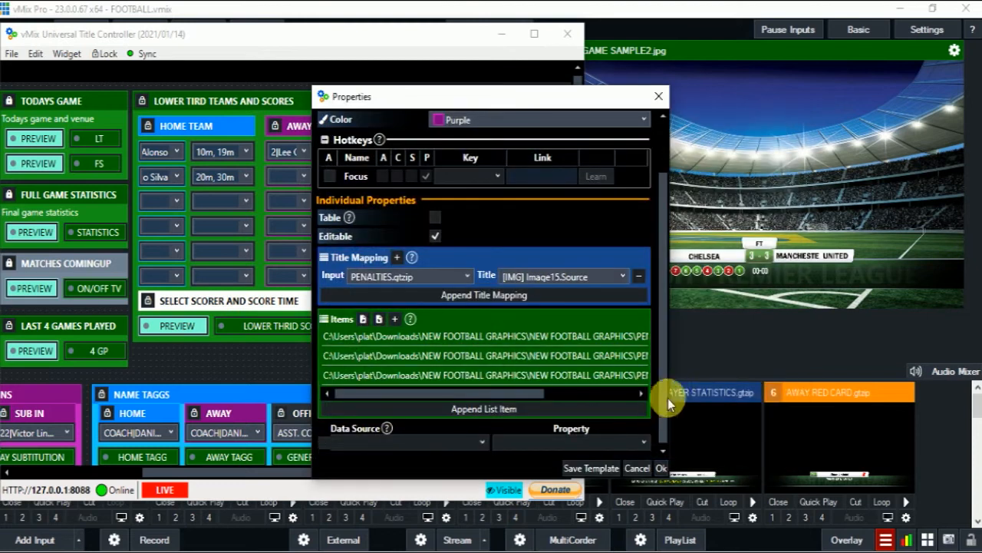
left_click_drag(668, 396, 813, 409)
scroll(757, 380, "up", 1)
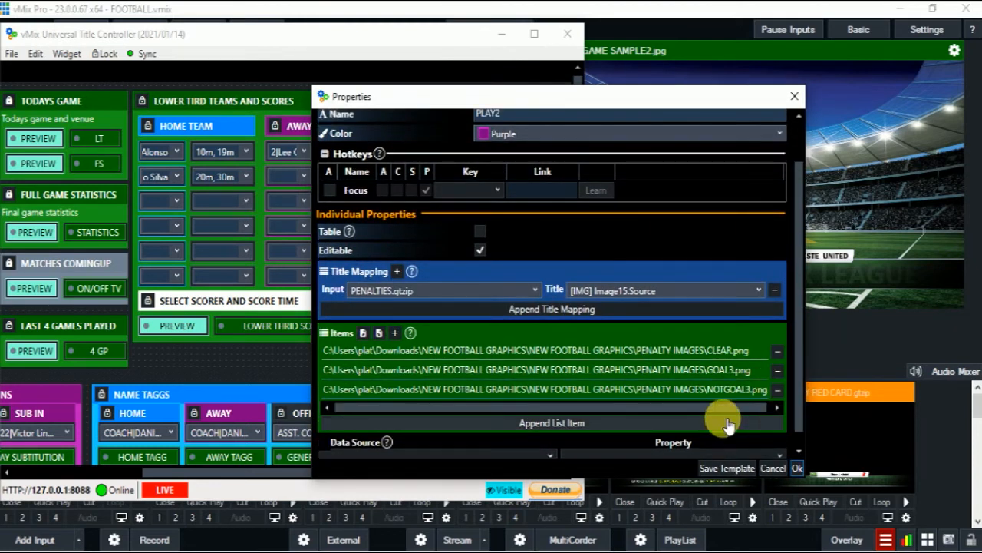
left_click(797, 467)
Step: Reload the fourth away penalty list from DATA.txt and change its image items to GOAL4.png and NOTGOAL4.png
right_click(497, 196)
left_click(554, 312)
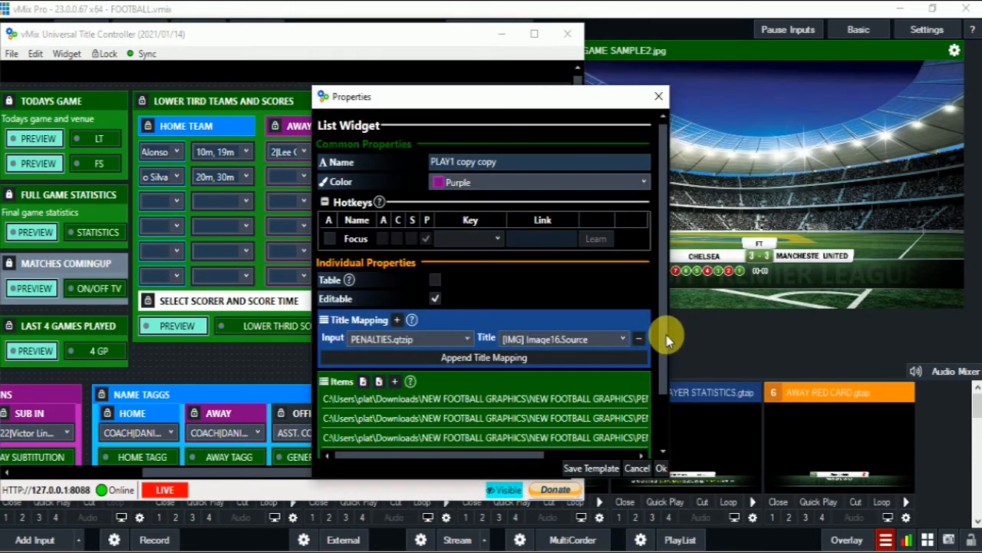
left_click_drag(667, 340, 827, 342)
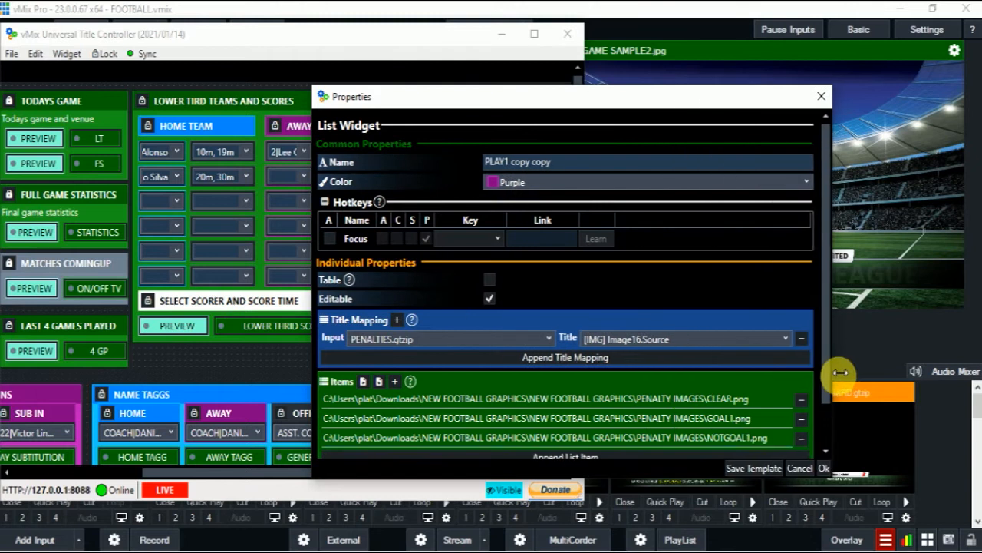
type("4")
left_click(754, 438)
key("BackSpace")
type("4")
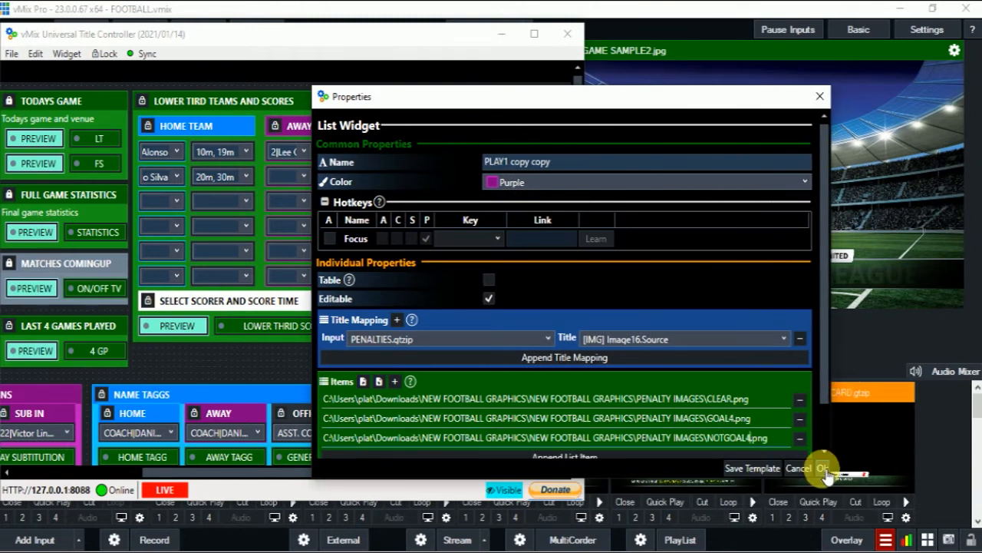
left_click(823, 470)
Step: Load DATA.txt into the fifth away penalty list and change its image items to GOAL5.png and NOTGOAL5.png
right_click(505, 222)
left_click(569, 337)
left_click(379, 383)
double_click(491, 246)
left_click_drag(668, 407, 842, 418)
left_click(735, 419)
key("BackSpace")
type("5")
left_click(752, 438)
key("BackSpace")
type("5")
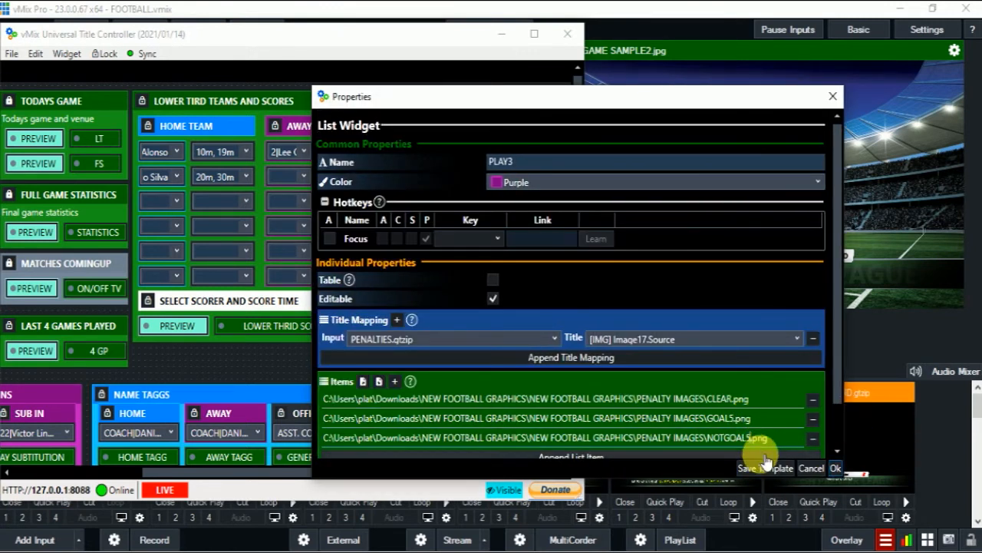
scroll(831, 459, "down", 1)
left_click(835, 469)
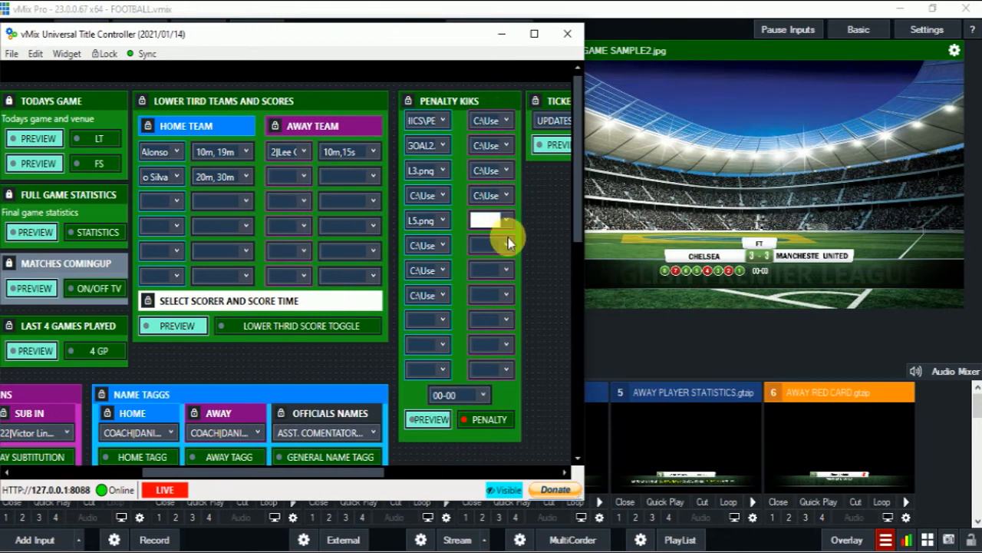
Step: Load DATA.txt into the sixth away penalty list and renumber its image items to 6
right_click(507, 220)
left_click(560, 366)
left_click(380, 384)
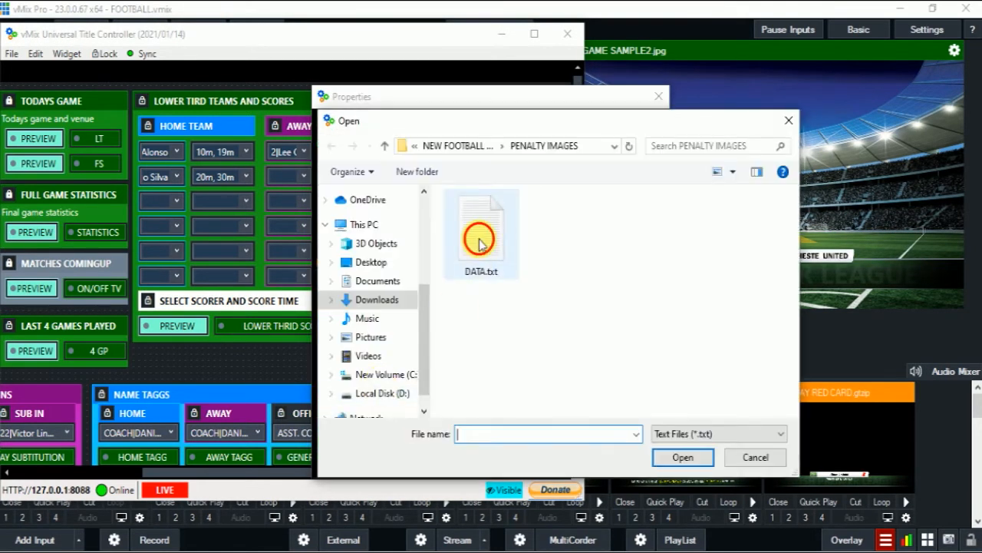
double_click(480, 242)
type("6")
left_click(820, 468)
Step: Load DATA.txt into the seventh away penalty list and renumber its goal image item to match the list
right_click(507, 277)
left_click(578, 406)
left_click(379, 384)
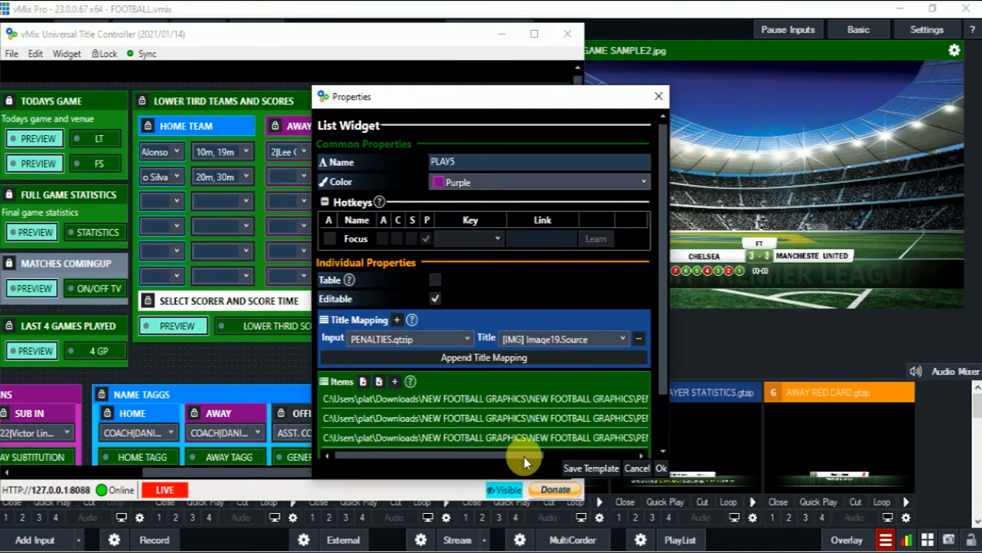
left_click_drag(524, 457, 618, 434)
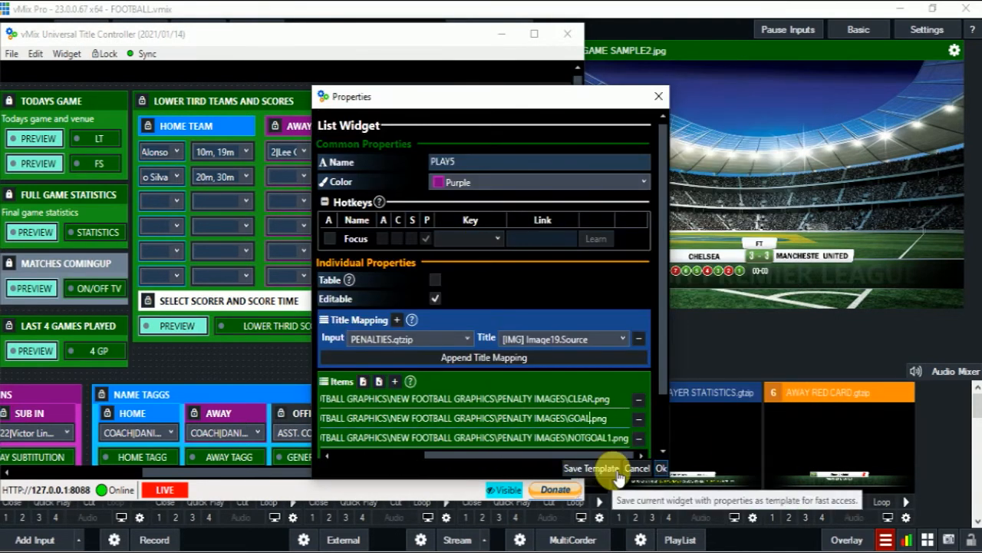
left_click(662, 468)
Step: Load DATA.txt into the eighth away penalty list and change its image items to GOAL8.png and NOTGOAL8.png
right_click(504, 299)
left_click(565, 423)
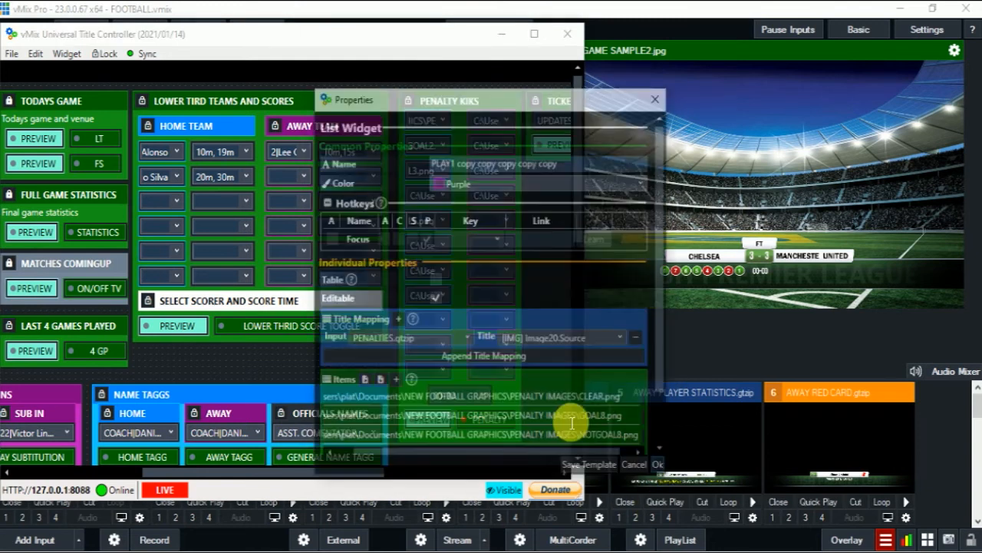
left_click(378, 382)
double_click(471, 248)
left_click(612, 445)
key("BackSpace")
type("8")
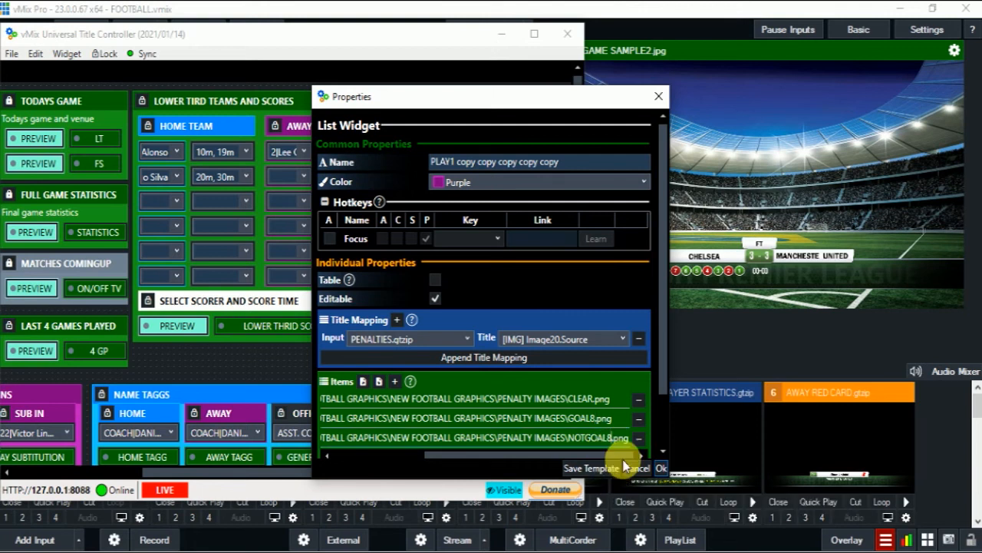
left_click(661, 468)
Step: Load DATA.txt into the ninth away penalty list and change its goal item to GOAL9.png
right_click(509, 384)
left_click(548, 438)
left_click(363, 382)
double_click(460, 256)
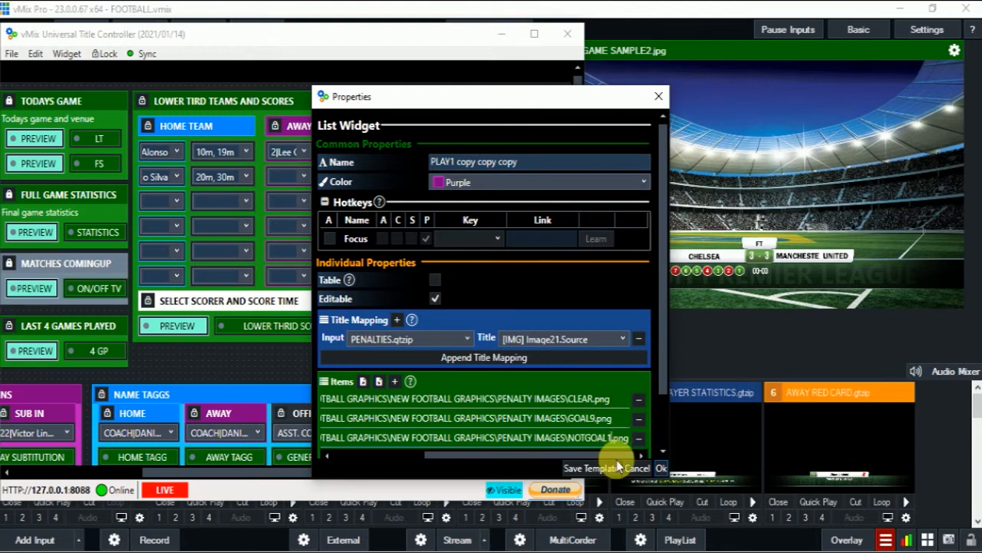
left_click(661, 467)
Step: Load DATA.txt into the tenth away penalty list and change its goal item to GOAL10.png
right_click(509, 345)
left_click(575, 460)
left_click(363, 381)
double_click(463, 269)
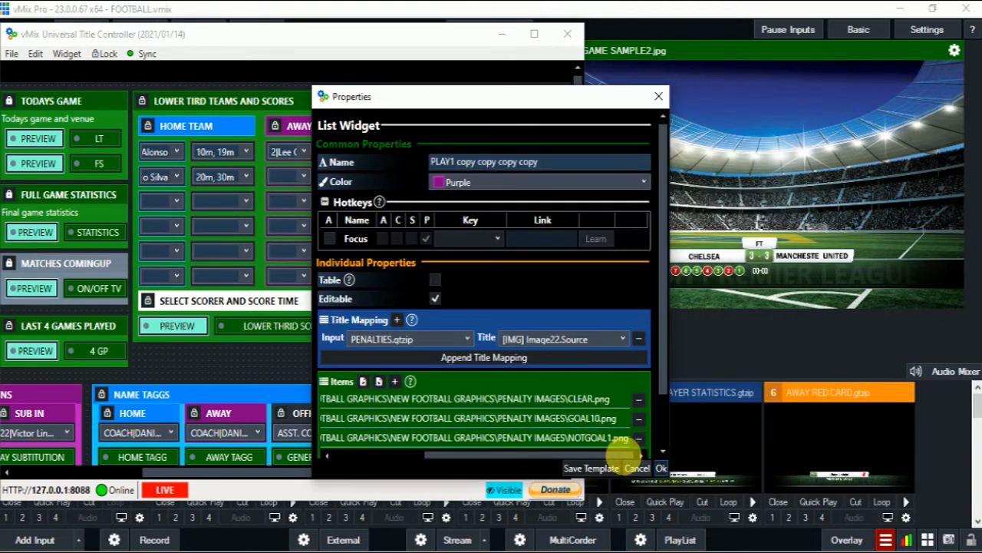
left_click(661, 467)
Step: Load DATA.txt into the eleventh away penalty list, mapped to Image12.Source
right_click(505, 368)
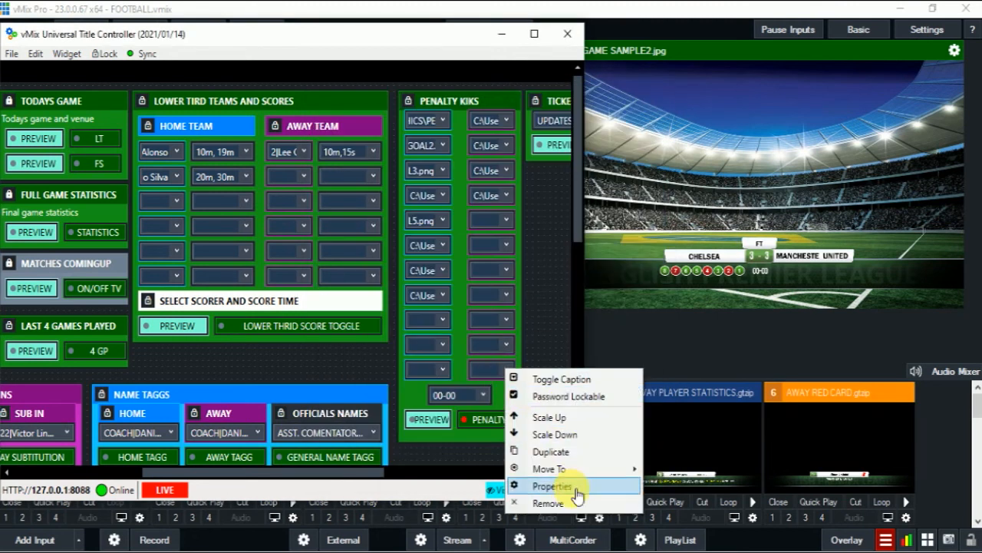
left_click(571, 486)
left_click(363, 382)
double_click(471, 227)
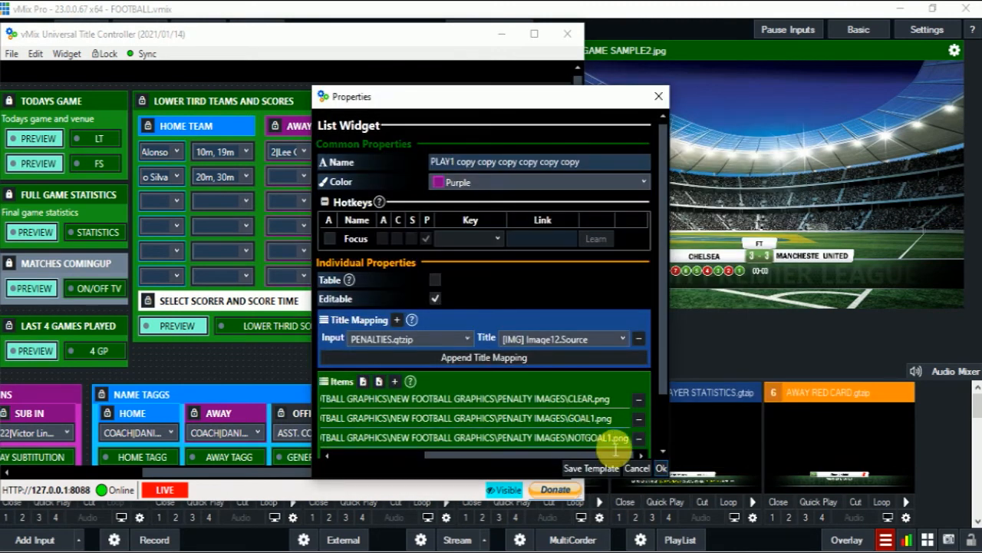
left_click(661, 467)
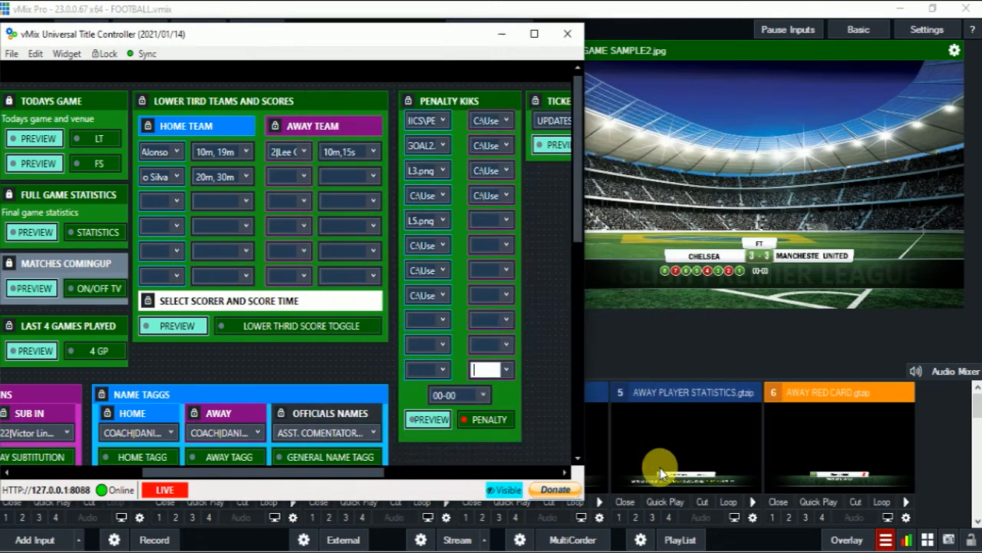
Step: Clear the chosen images from all home and away penalty lists so the penalties graphic is empty
left_click(444, 296)
left_click(451, 310)
left_click(444, 271)
left_click(451, 286)
left_click(443, 246)
left_click(452, 263)
left_click(444, 220)
left_click(452, 238)
triple_click(434, 198)
key("Delete")
left_click(429, 221)
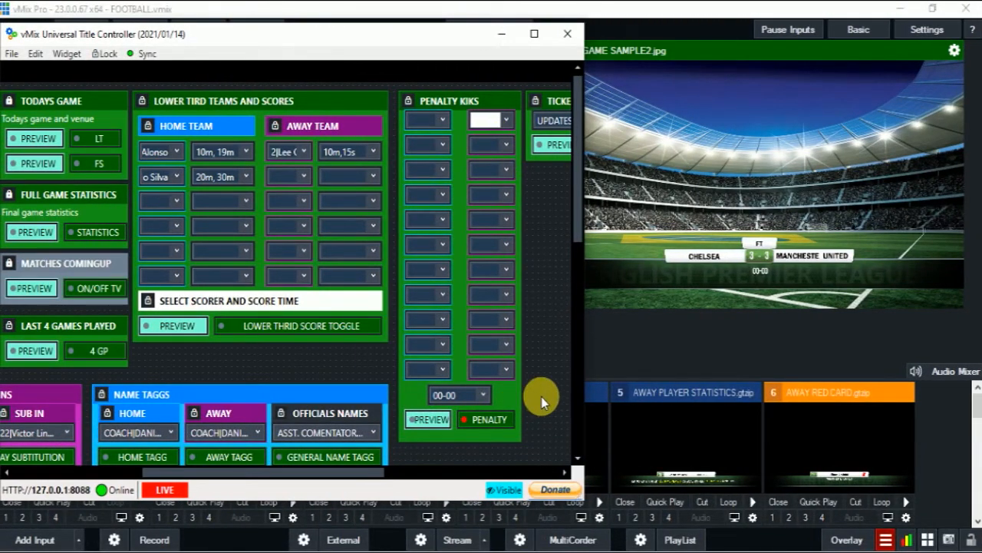
left_click(543, 283)
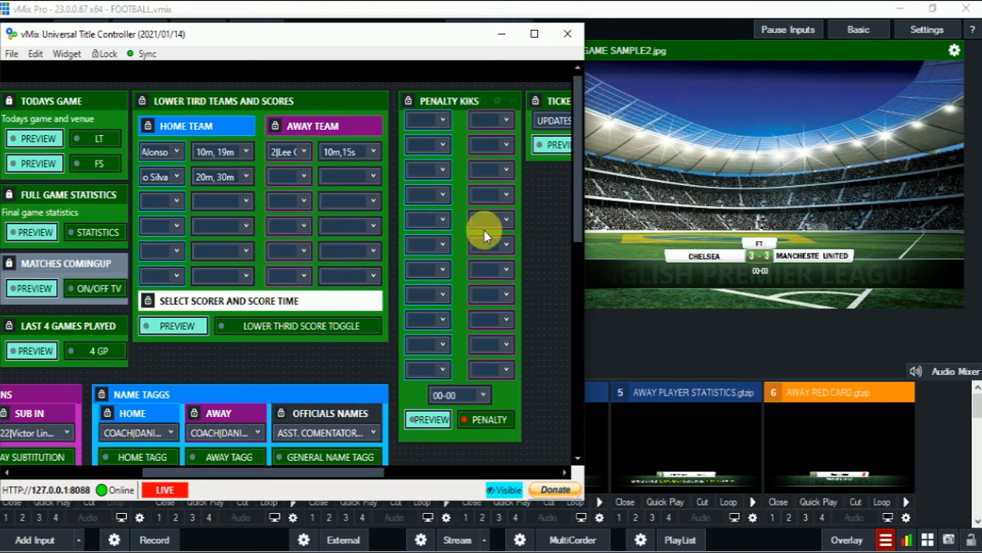
Step: Choose GOAL1.png for both the first home penalty and the first away penalty
left_click(449, 125)
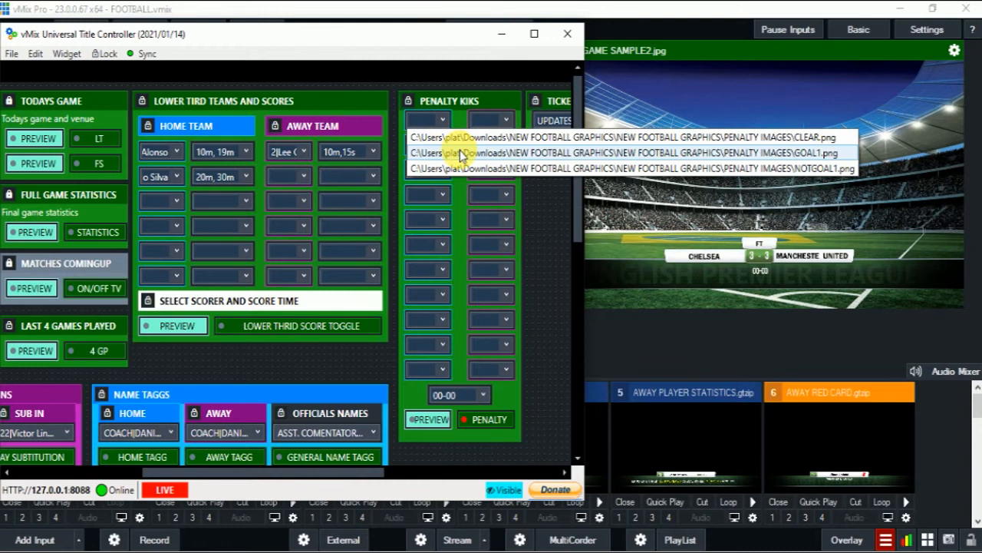
left_click(461, 153)
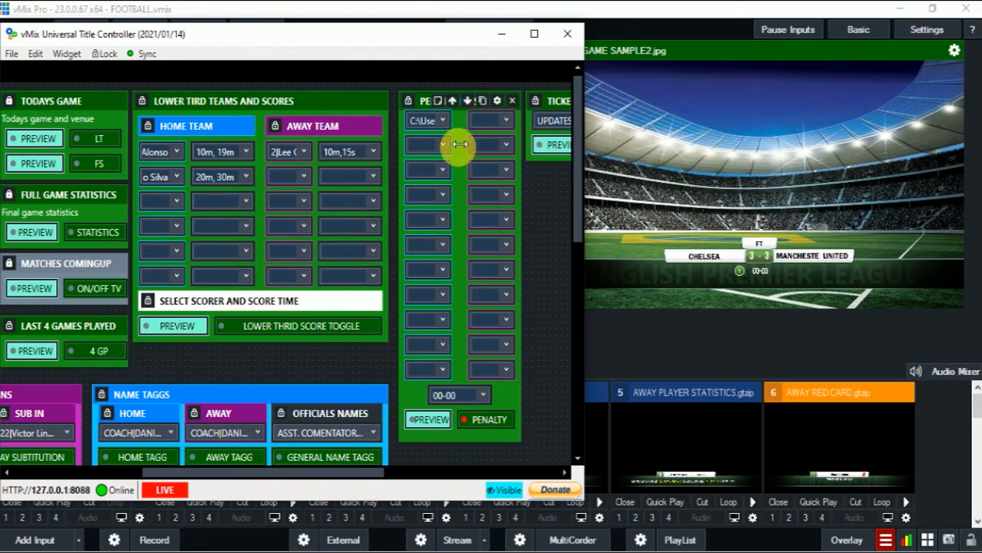
left_click(509, 121)
left_click(512, 152)
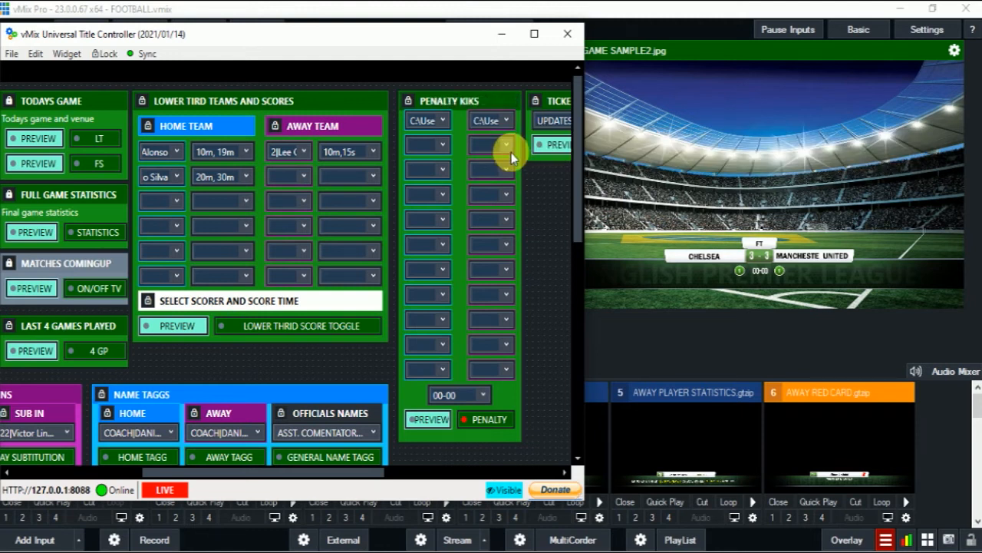
Step: Choose NOTGOAL2.png for the second home penalty and GOAL2.png for the second away penalty
left_click(444, 146)
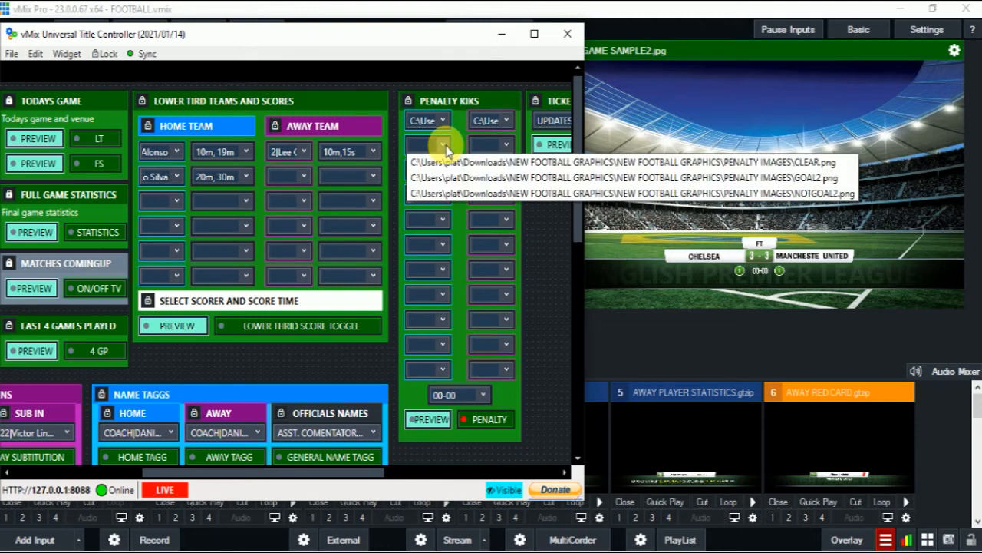
left_click(460, 193)
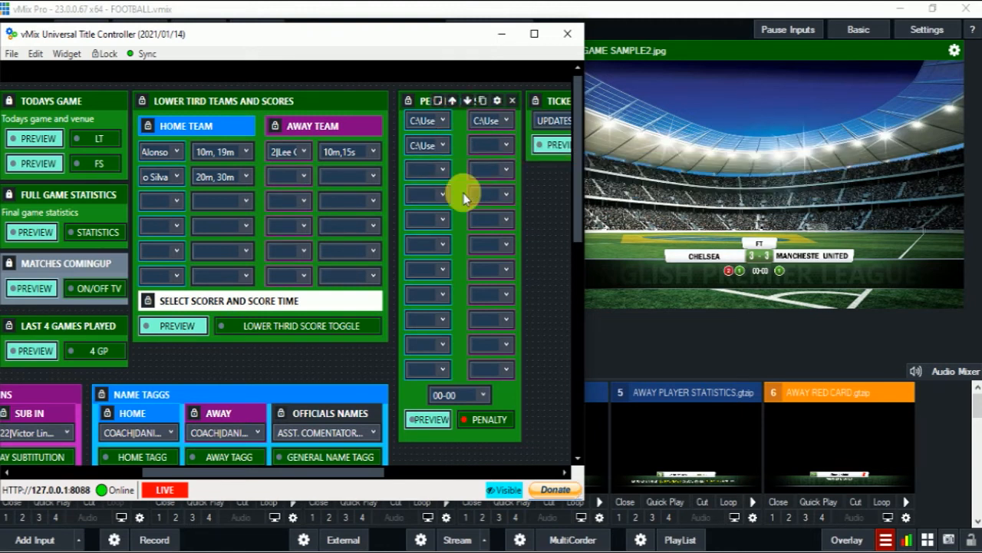
left_click(504, 146)
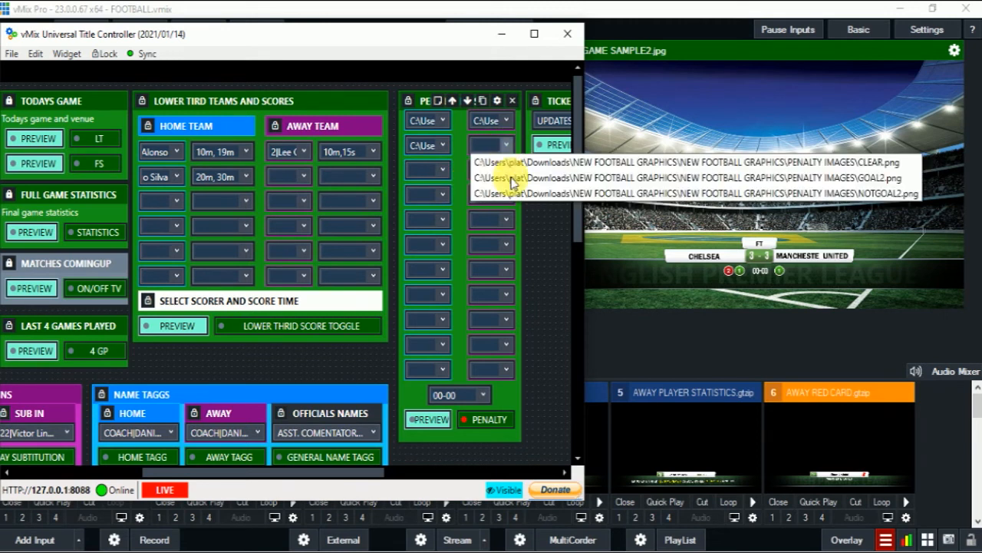
left_click(524, 178)
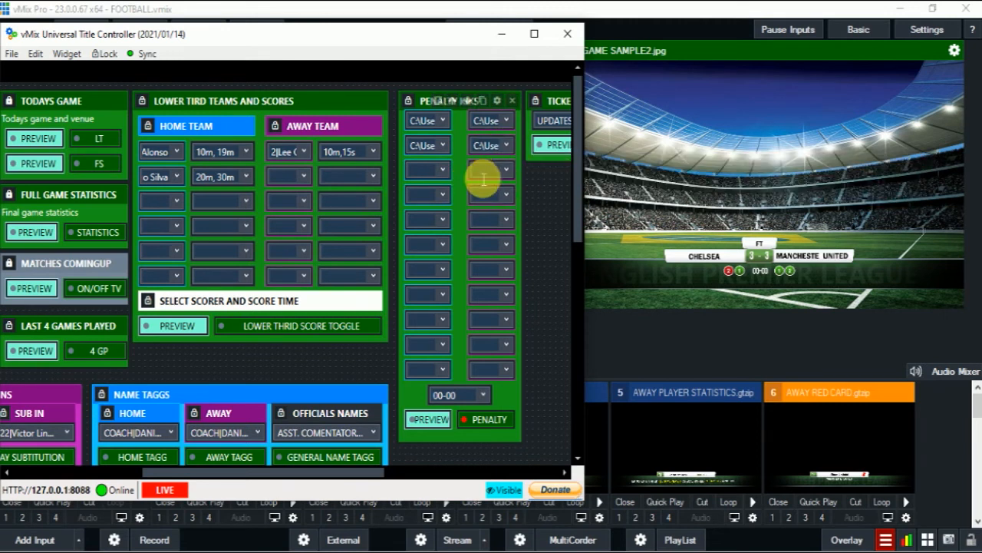
Step: Choose GOAL3.png for the third home penalty and NOTGOAL3.png for the third away penalty
left_click(446, 173)
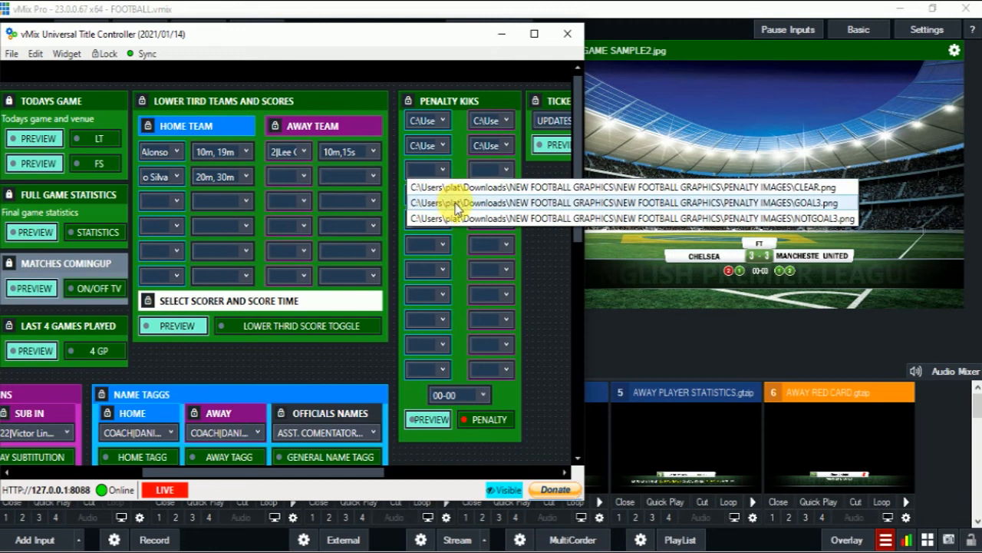
left_click(497, 203)
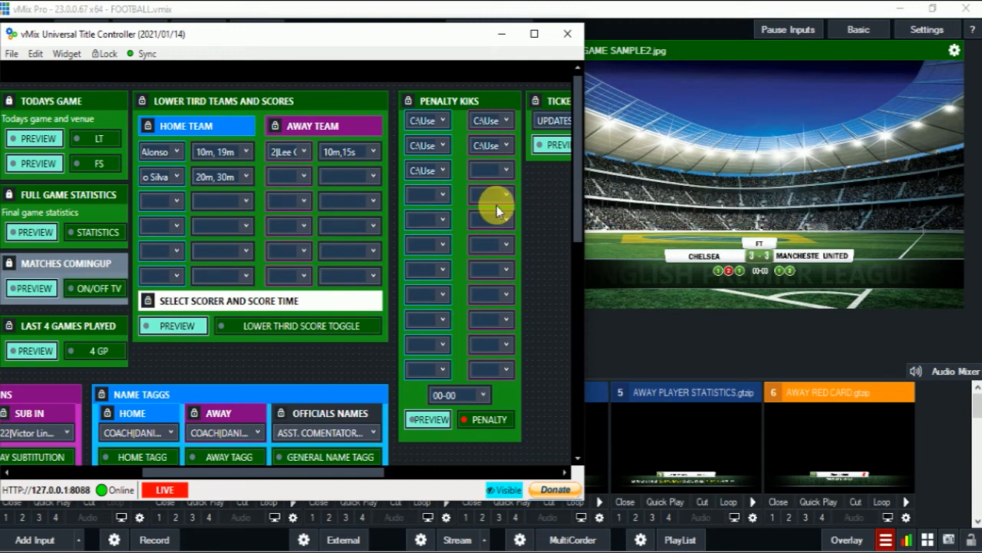
left_click(504, 176)
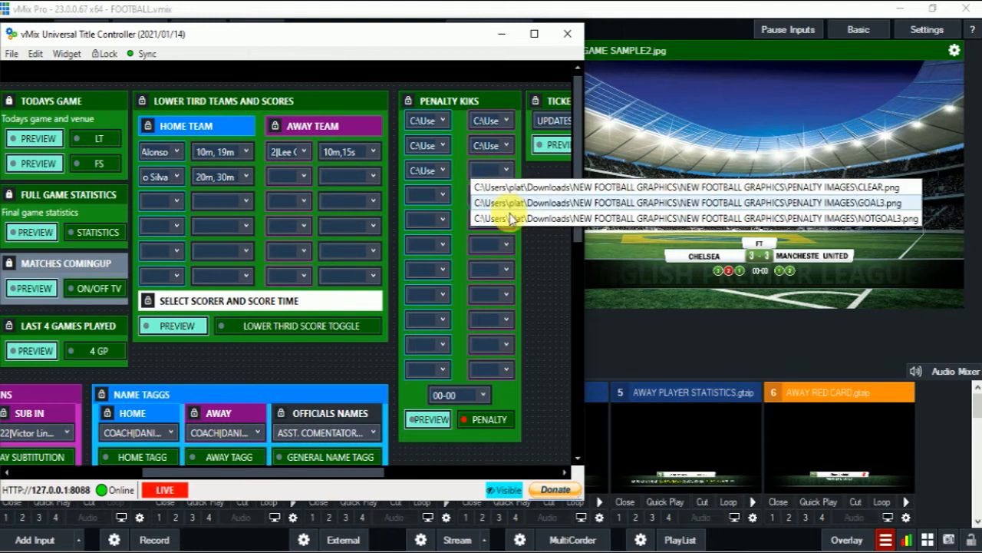
left_click(511, 220)
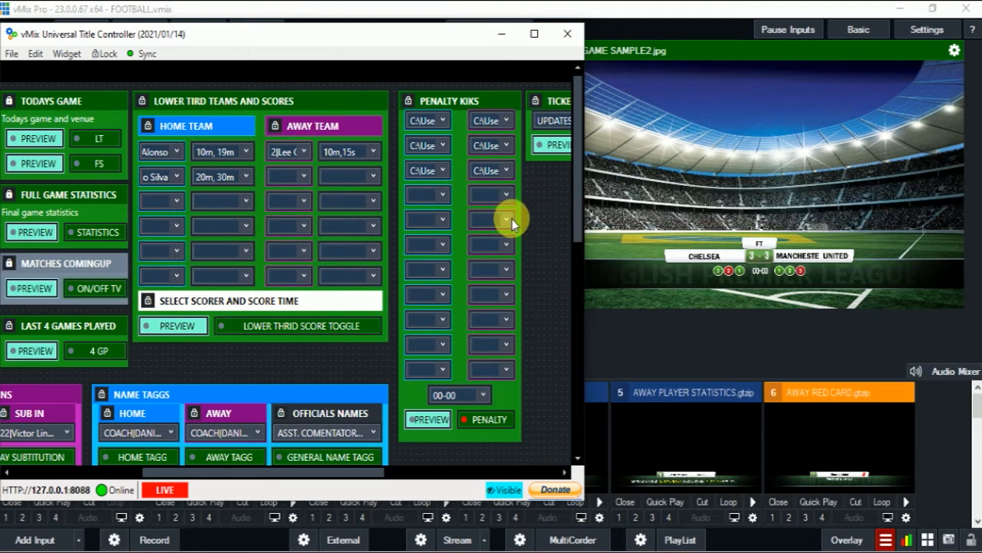
Step: Edit the penalty shootout score below the penalty lists, entering 2
left_click(446, 395)
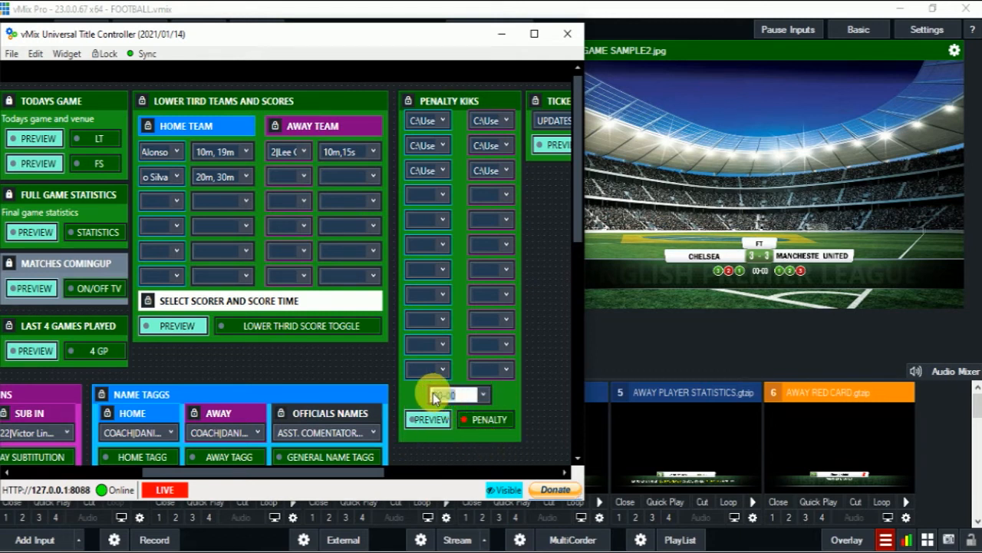
left_click_drag(450, 405, 433, 395)
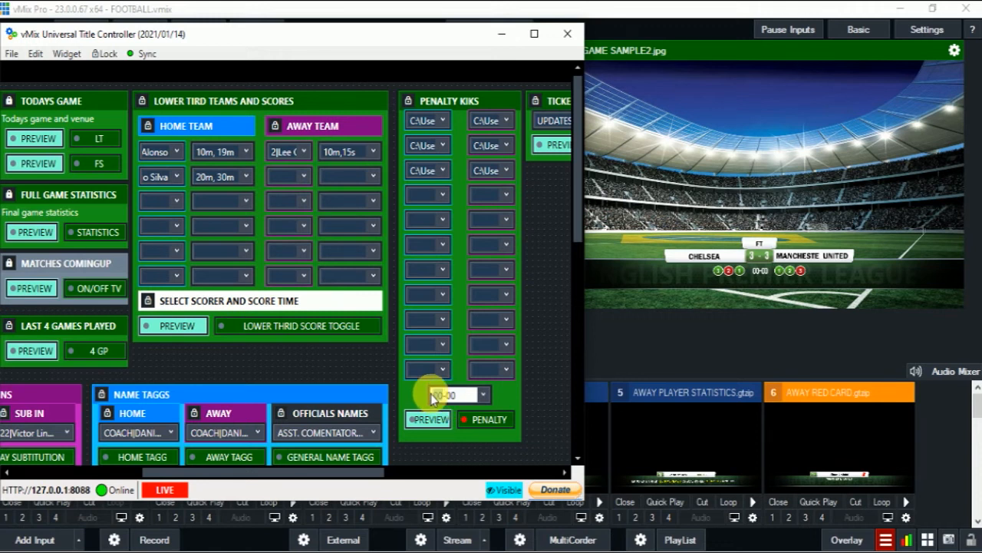
type("2")
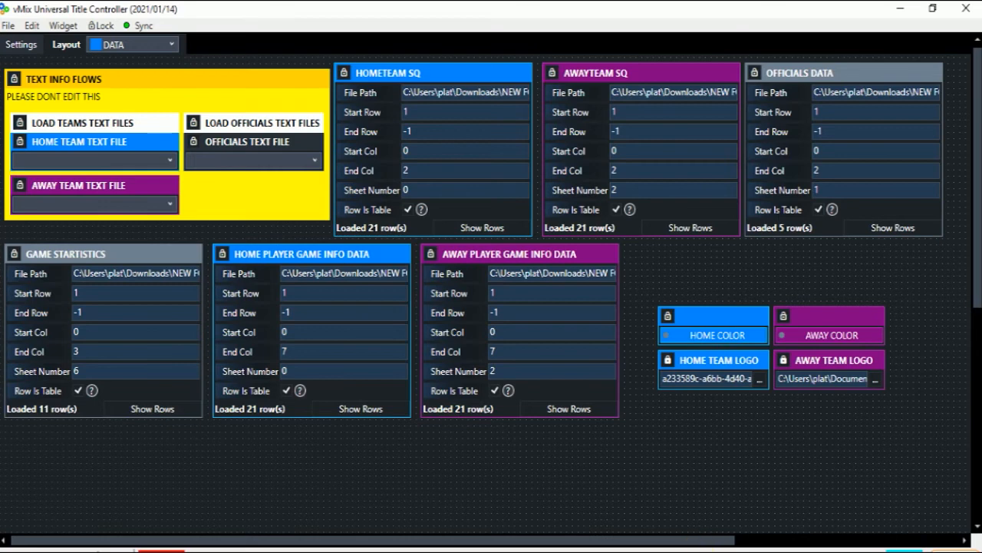
Step: Switch to vMix to look at the team colours in the live corner score, and view the HOME COLOR button's properties
left_click(689, 550)
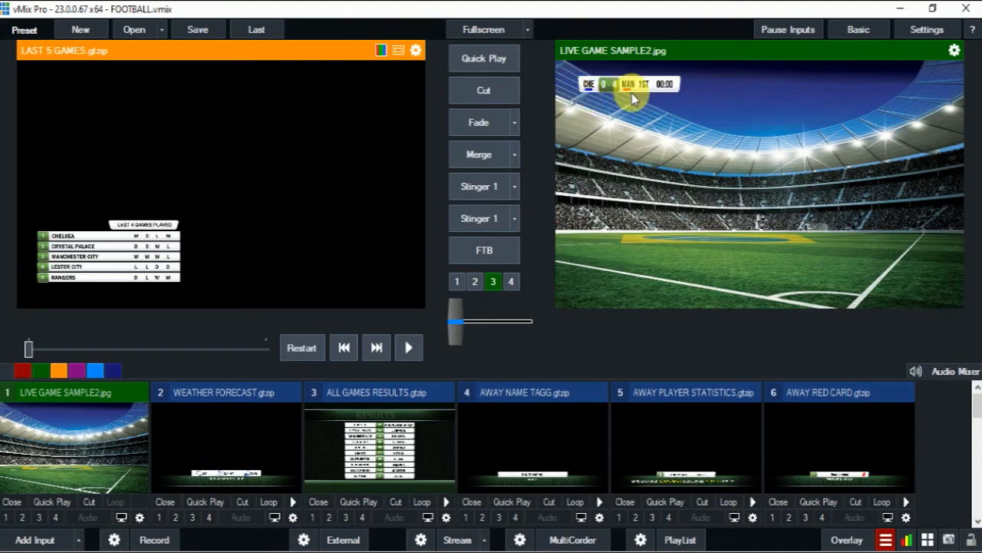
left_click(764, 550)
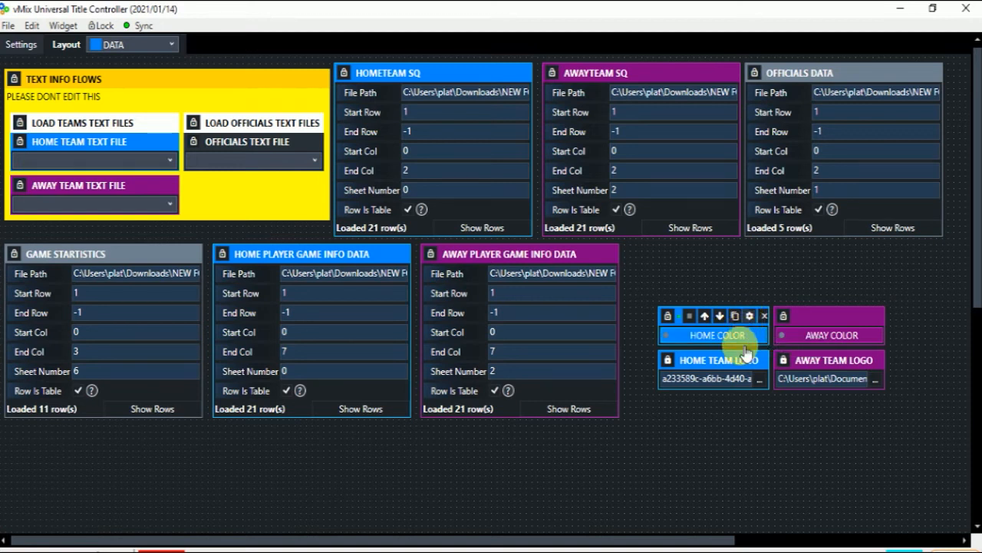
left_click(750, 317)
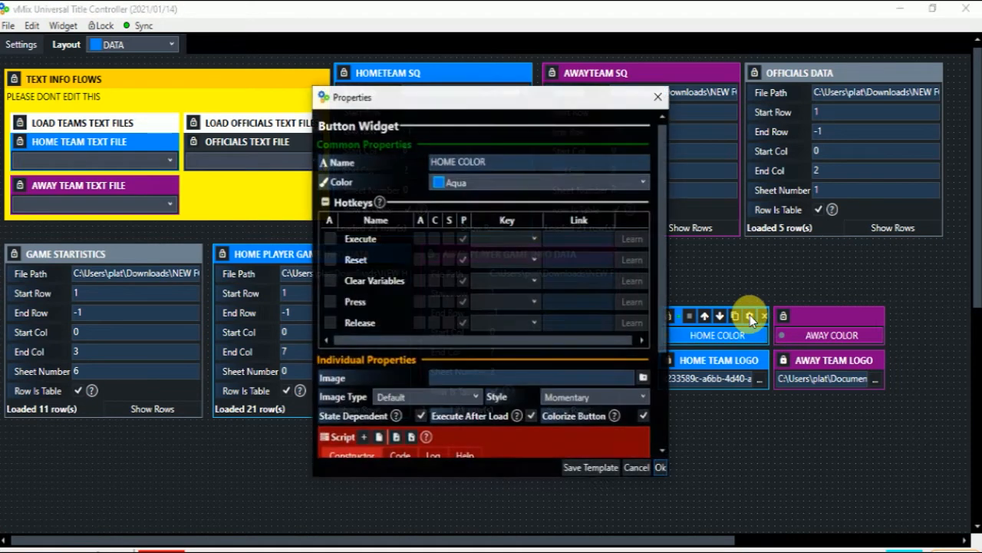
left_click(658, 96)
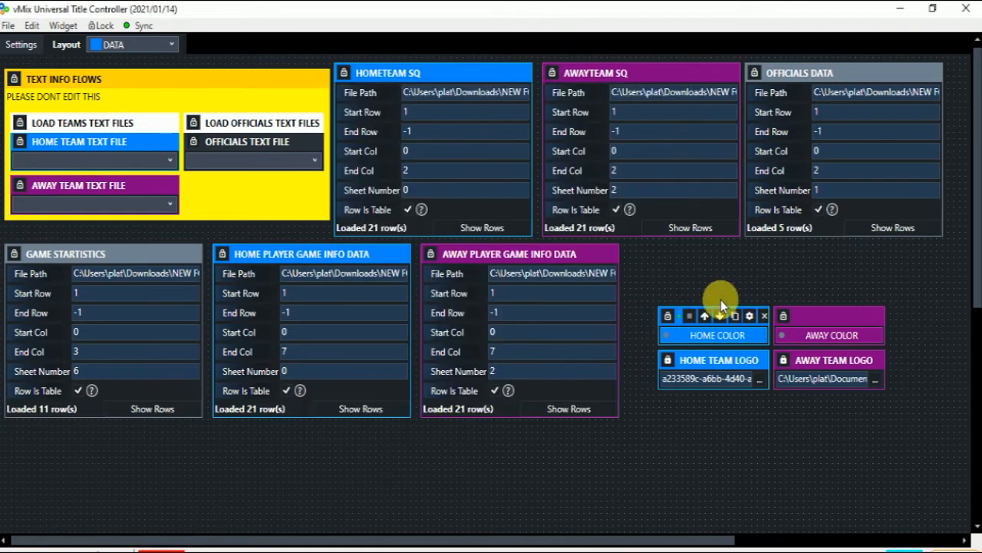
Step: Set the colour in the HOME COLOR button's SetTextColour command for TOP CORNER SCORE.gtzip to GREEN
right_click(738, 331)
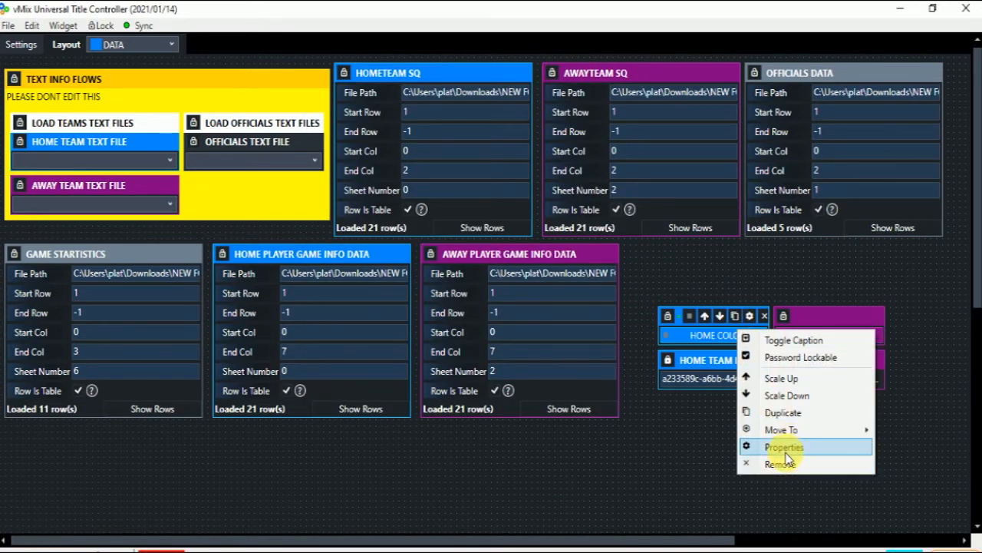
left_click(785, 447)
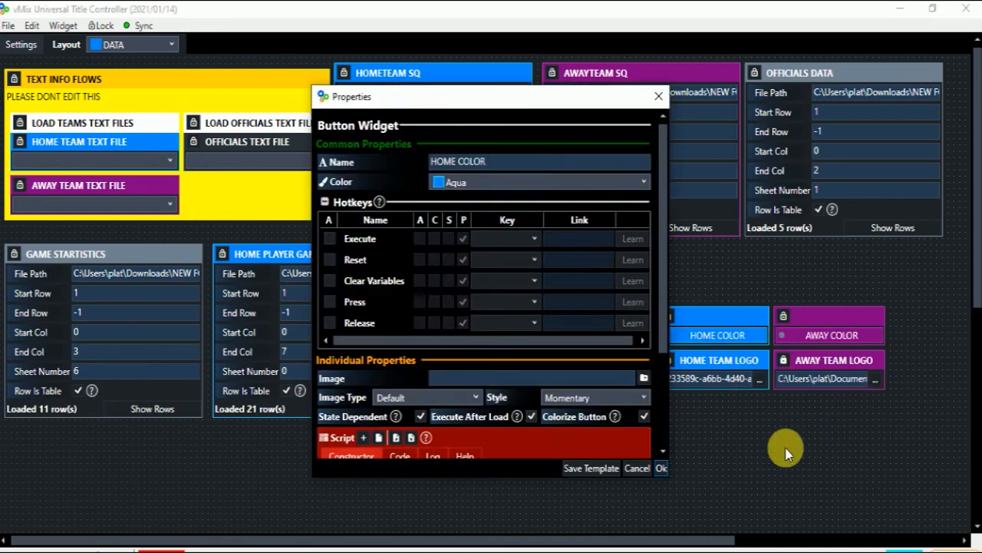
scroll(484, 393, "down", 1)
scroll(484, 393, "down", 3)
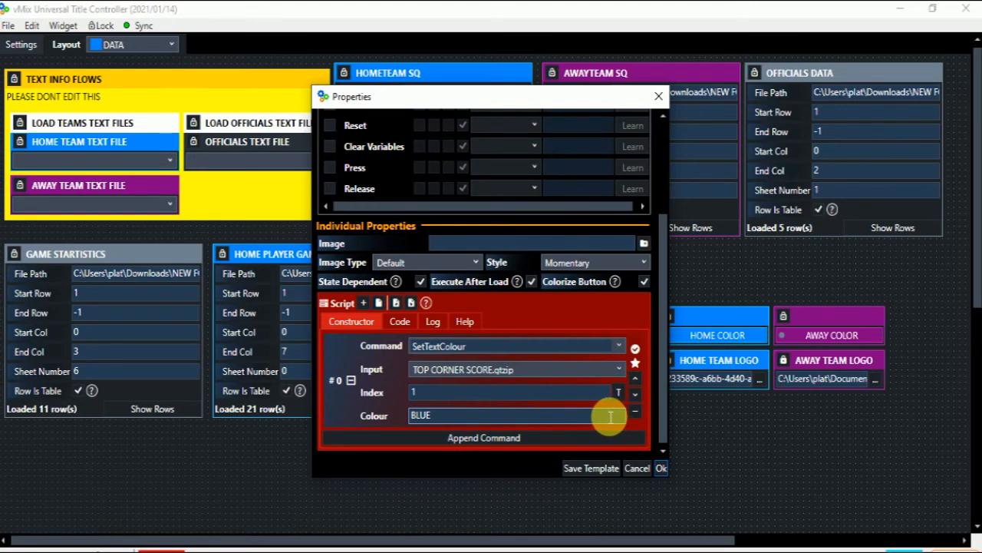
left_click(449, 418)
left_click_drag(449, 418, 398, 415)
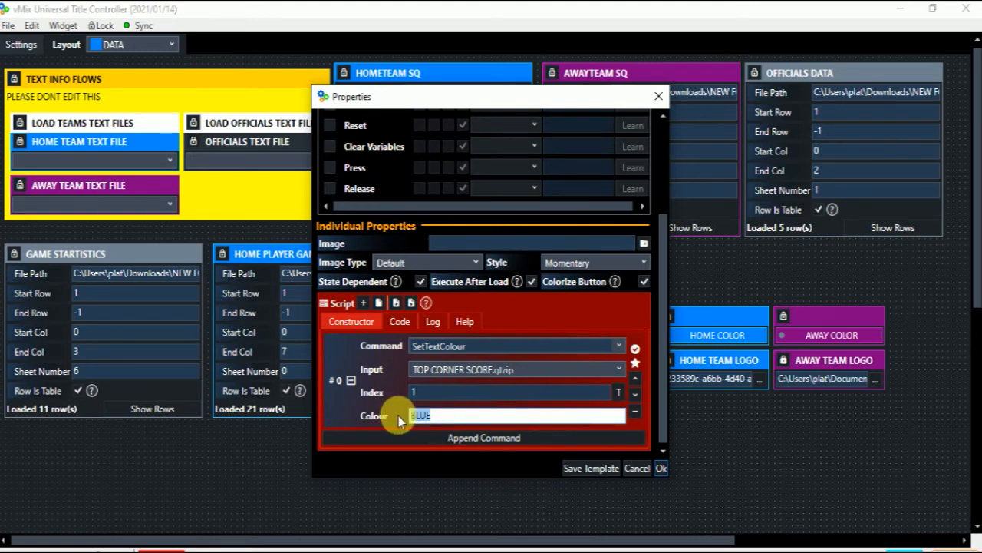
type("GREEN")
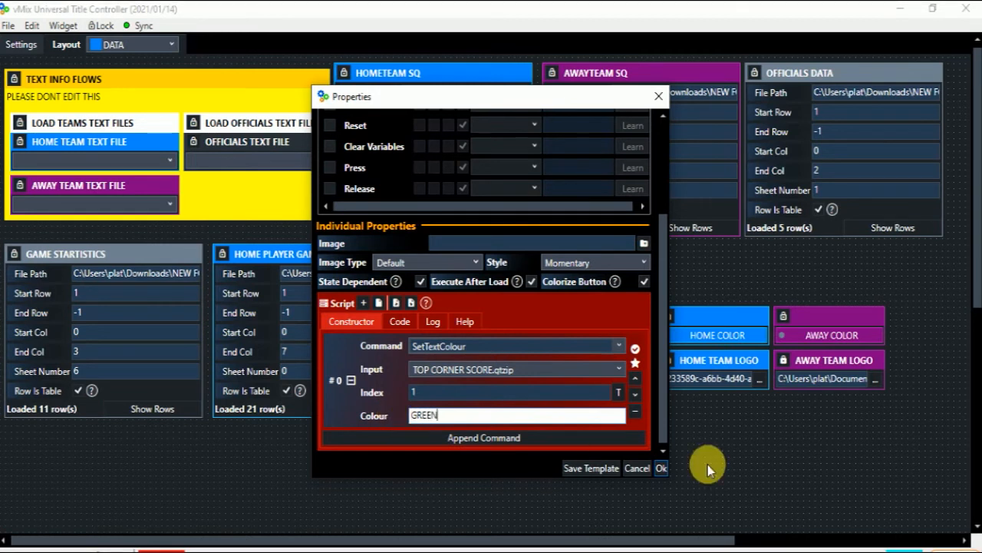
left_click(664, 471)
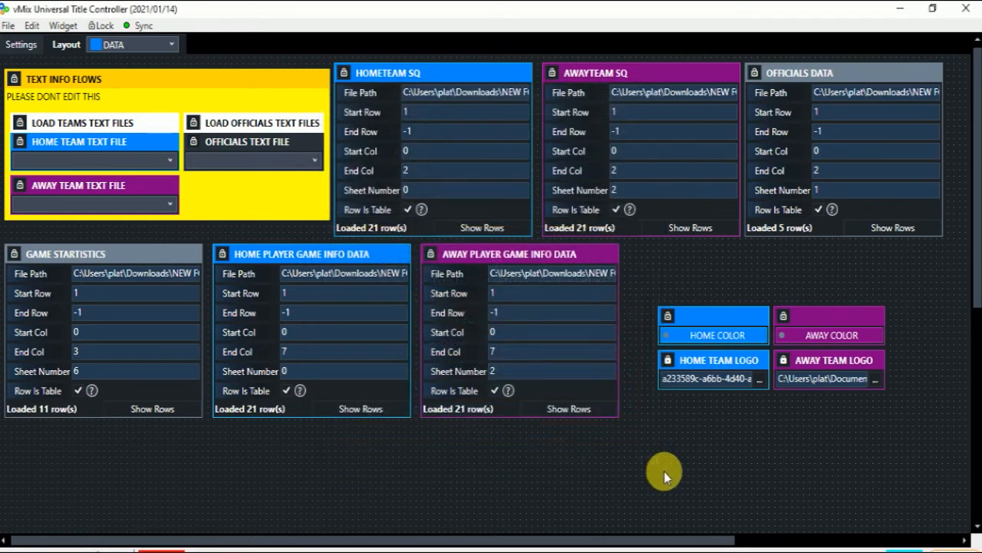
Step: Set the AWAY COLOR button's SetTextColour colour to PINK and check the team colours in the live vMix corner score
mouse_move(817, 326)
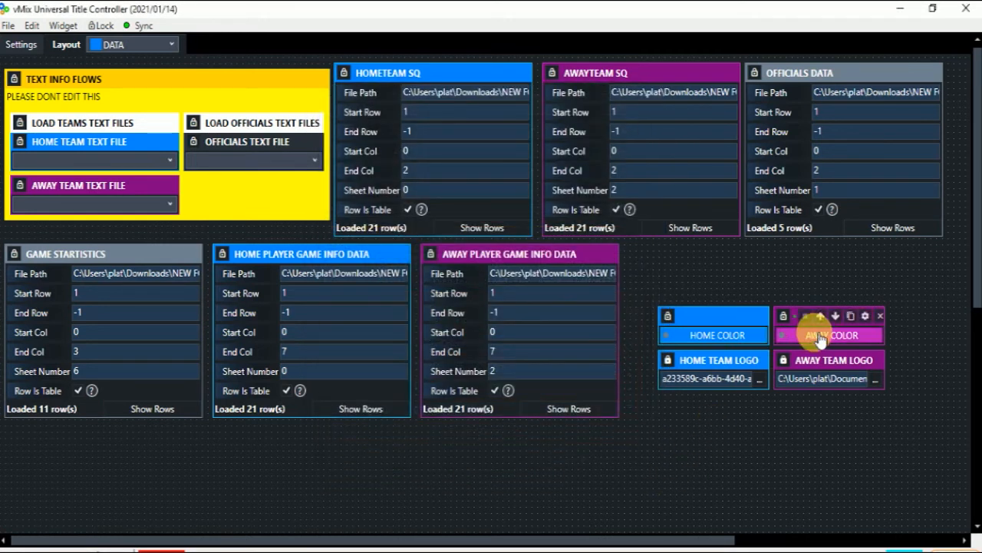
left_click(865, 315)
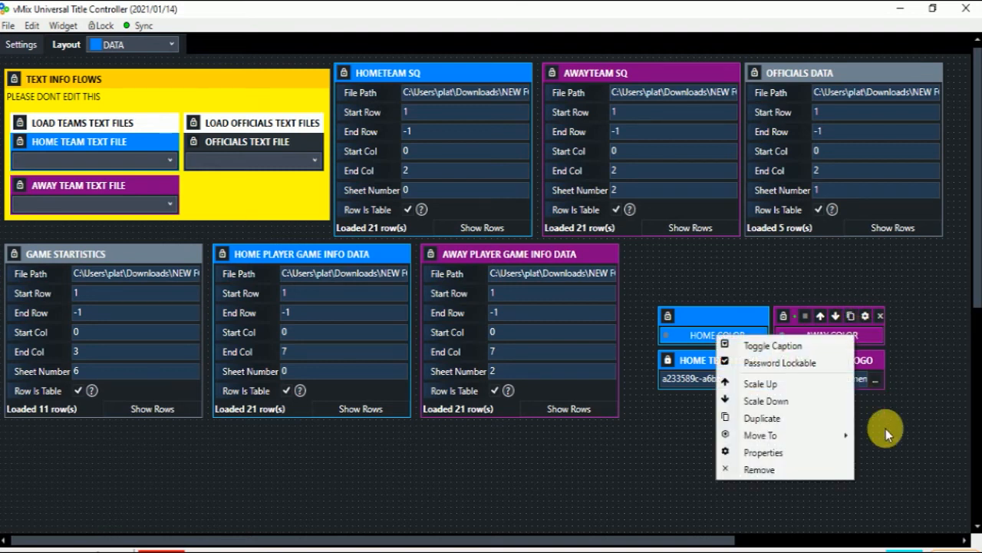
left_click(790, 453)
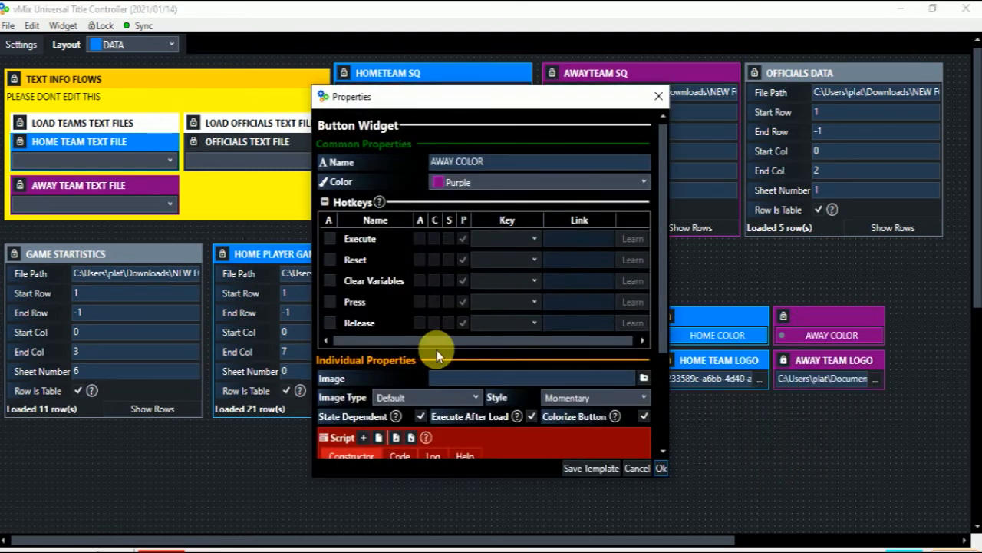
scroll(437, 405, "down", 3)
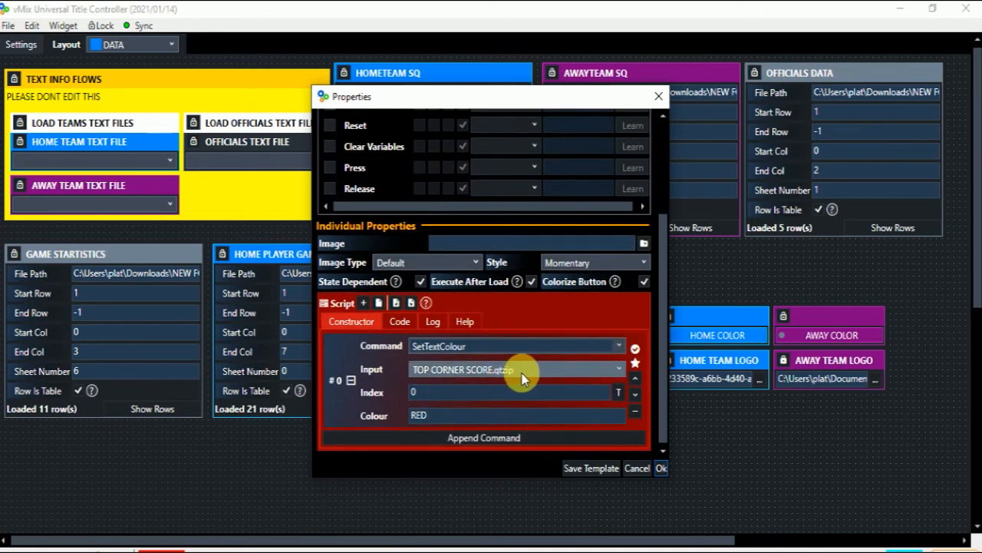
left_click(417, 416)
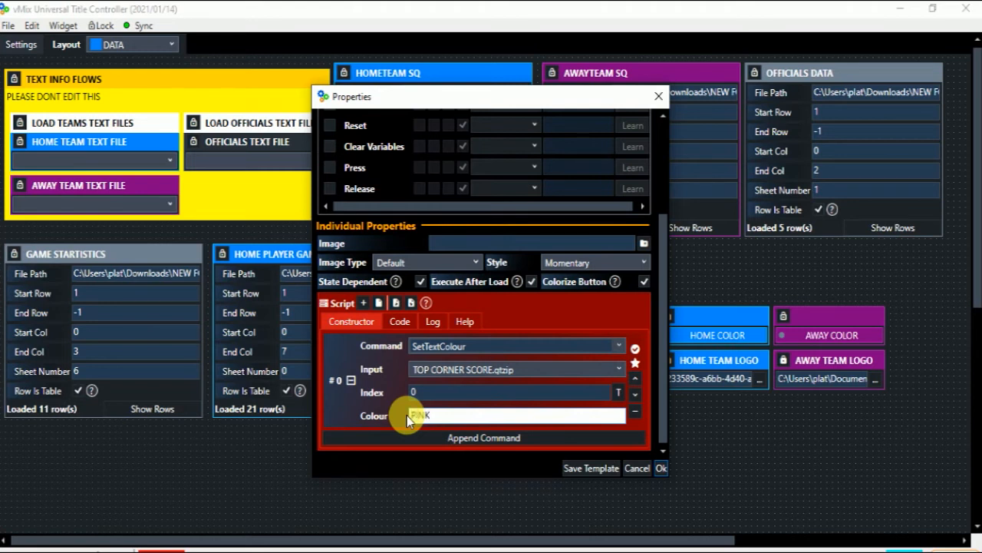
left_click(664, 468)
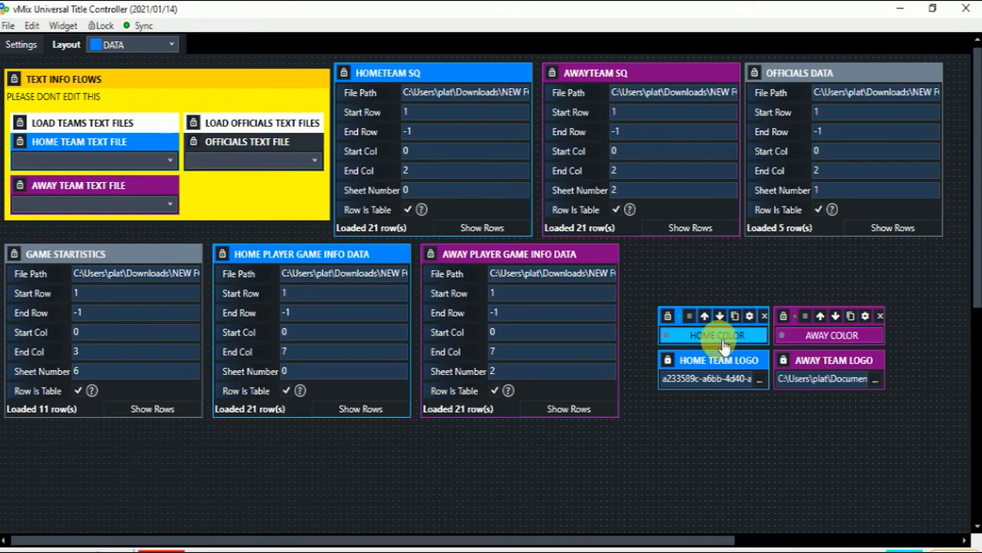
key("alt+Tab")
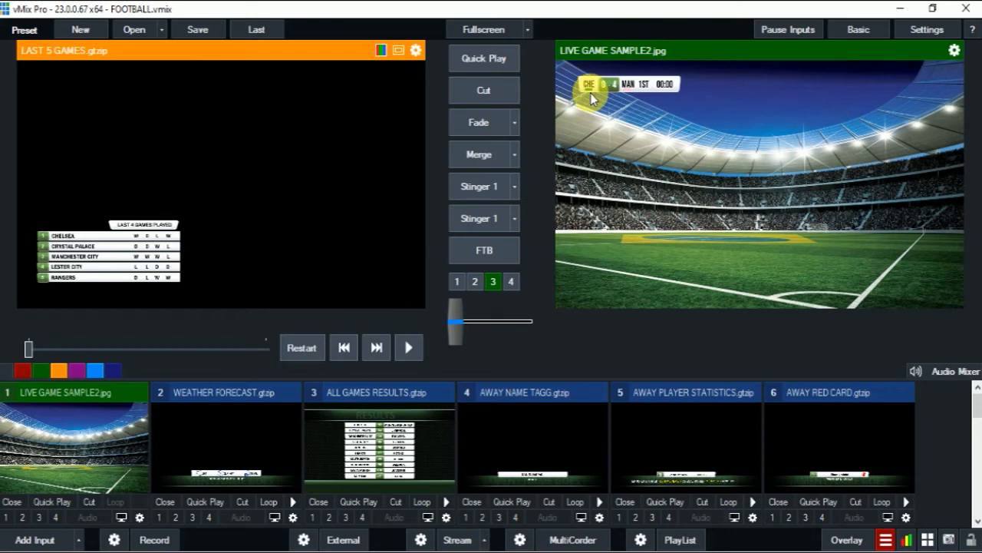
key("alt+Tab")
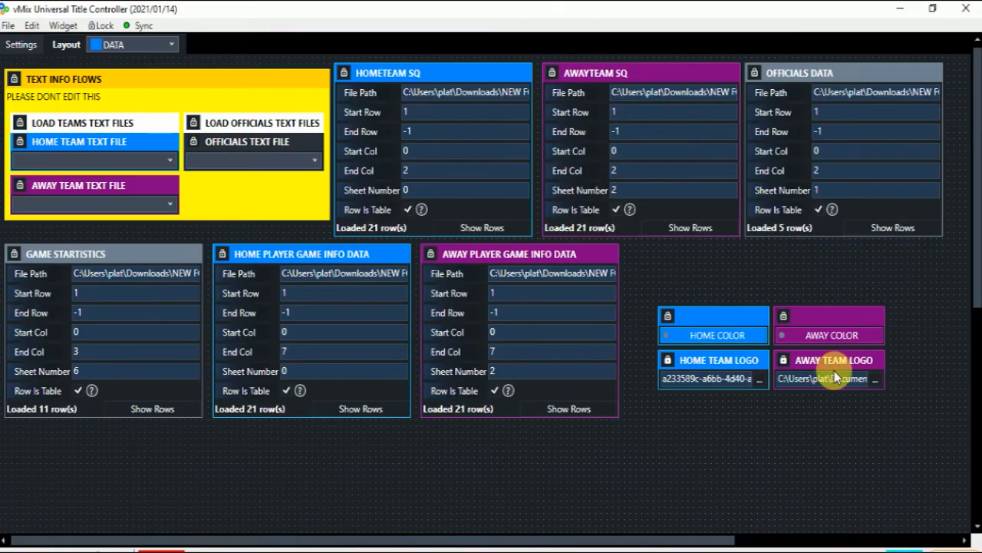
Step: Set the colour in the AWAY COLOR button's SetTextColour command for TOP CORNER SCORE.gtzip to RED
right_click(824, 342)
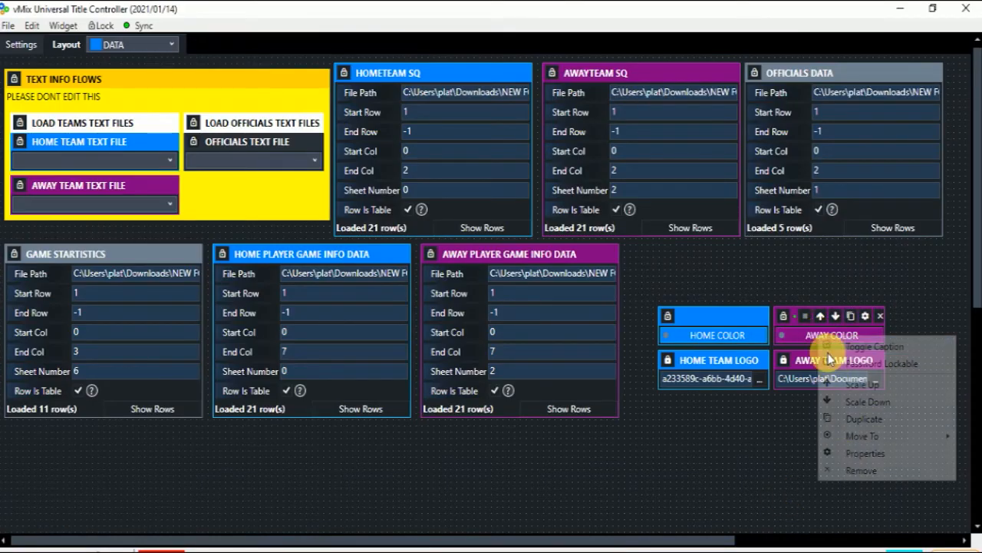
left_click(854, 454)
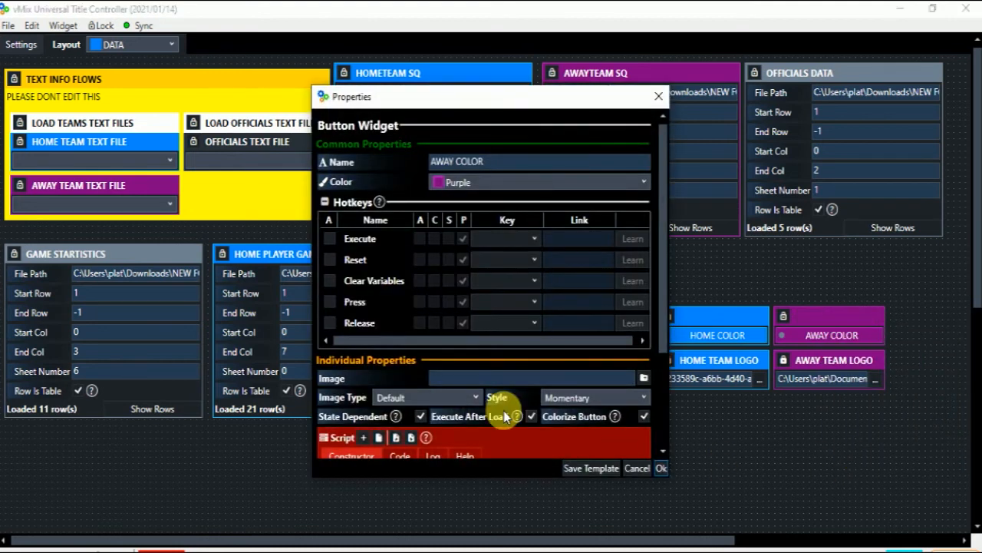
scroll(499, 414, "down", 3)
left_click_drag(450, 415, 411, 415)
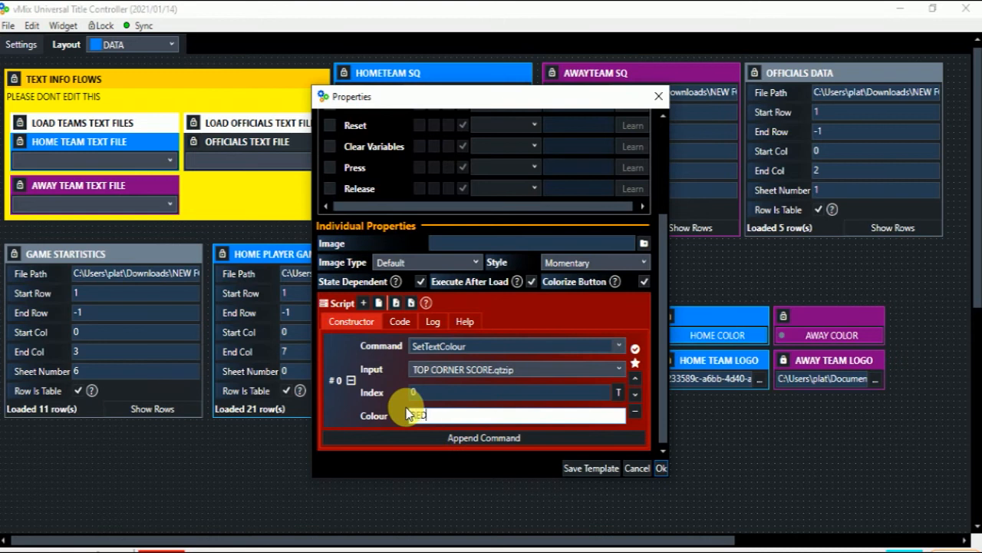
left_click(661, 468)
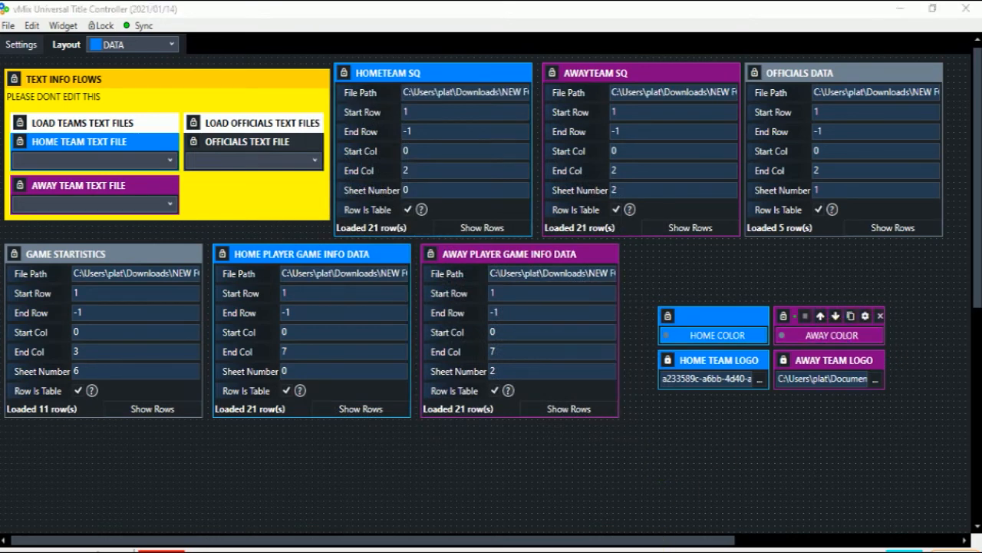
Step: Set the home team logo to 200px-Chelsea_FC.svg.png from the TEAMS LOGO folder in NEW FOOTBALL GRAPHICS
left_click(666, 550)
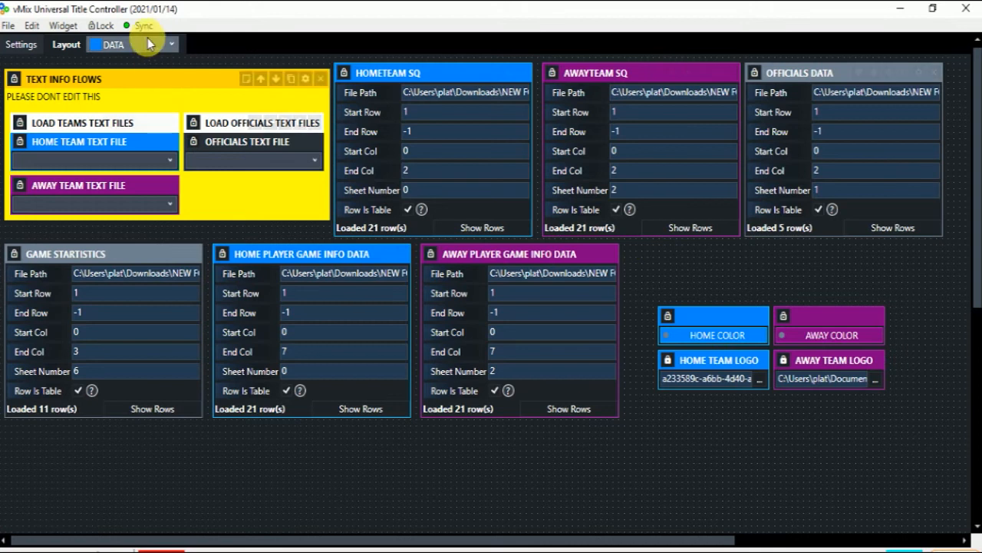
left_click(760, 379)
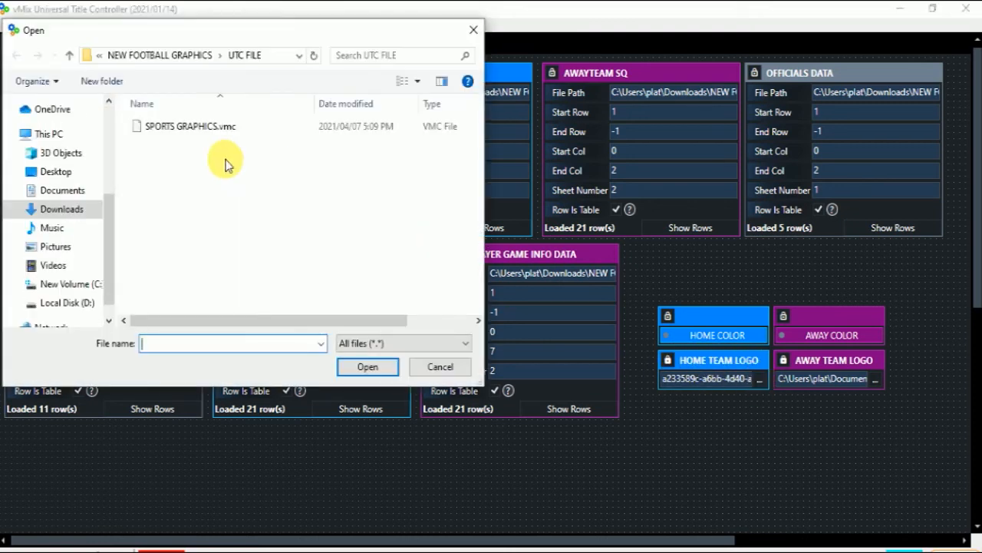
left_click(69, 55)
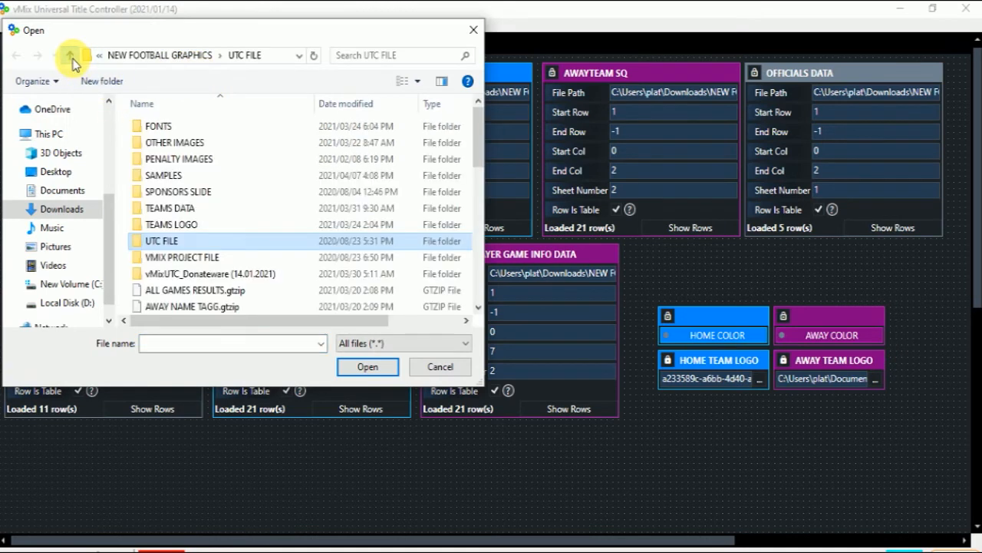
left_click(181, 228)
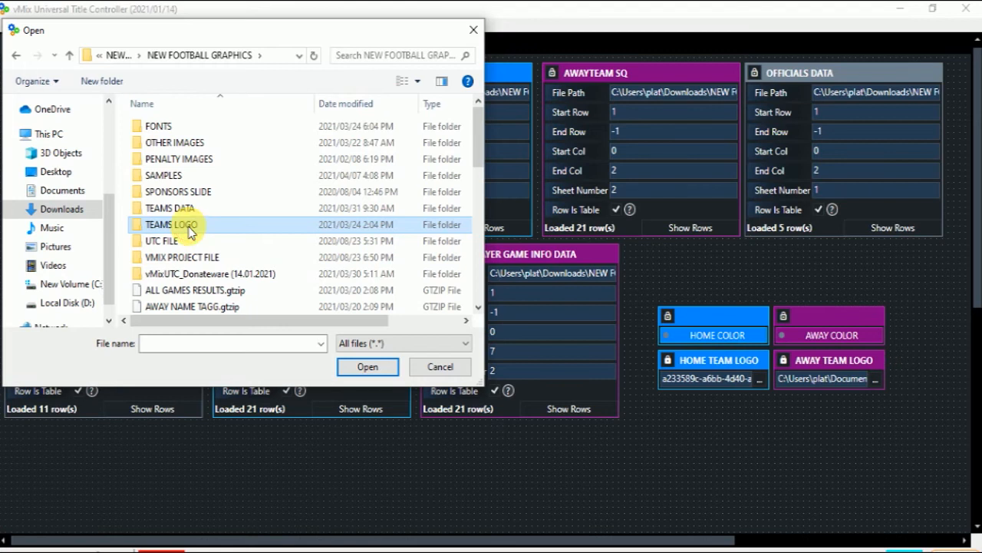
double_click(189, 233)
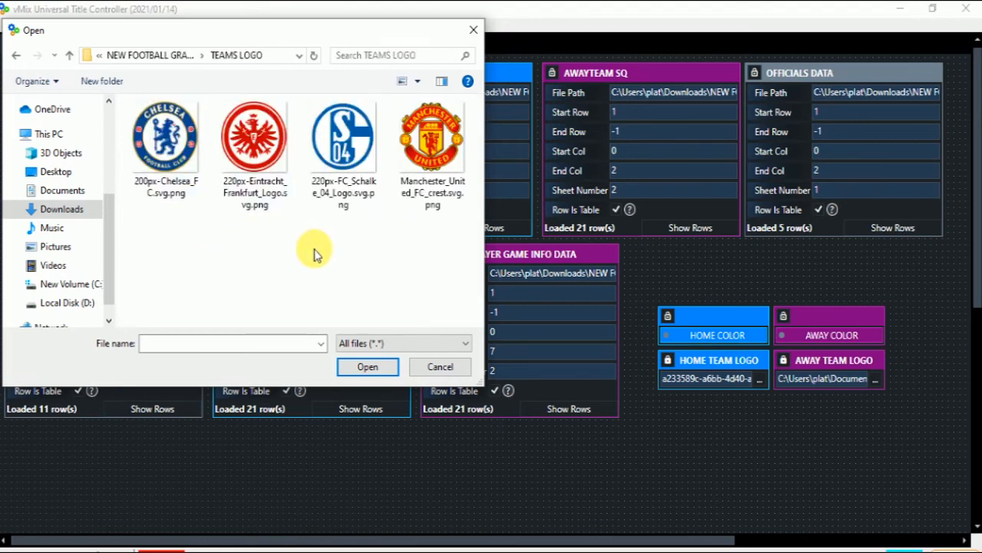
left_click(153, 150)
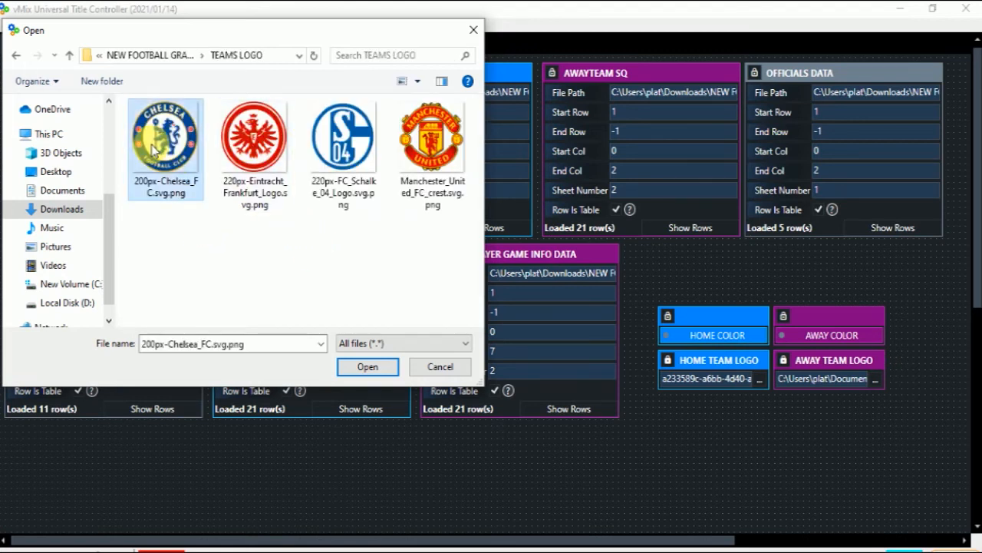
left_click(359, 369)
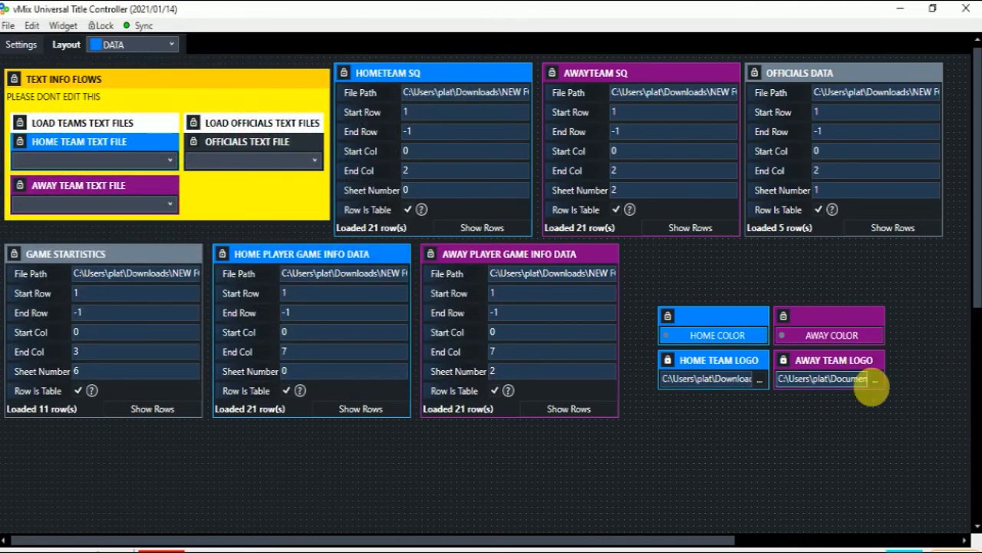
Step: Set the away team logo to Manchester_United_FC_crest.svg.png from the TEAMS LOGO folder
left_click(876, 379)
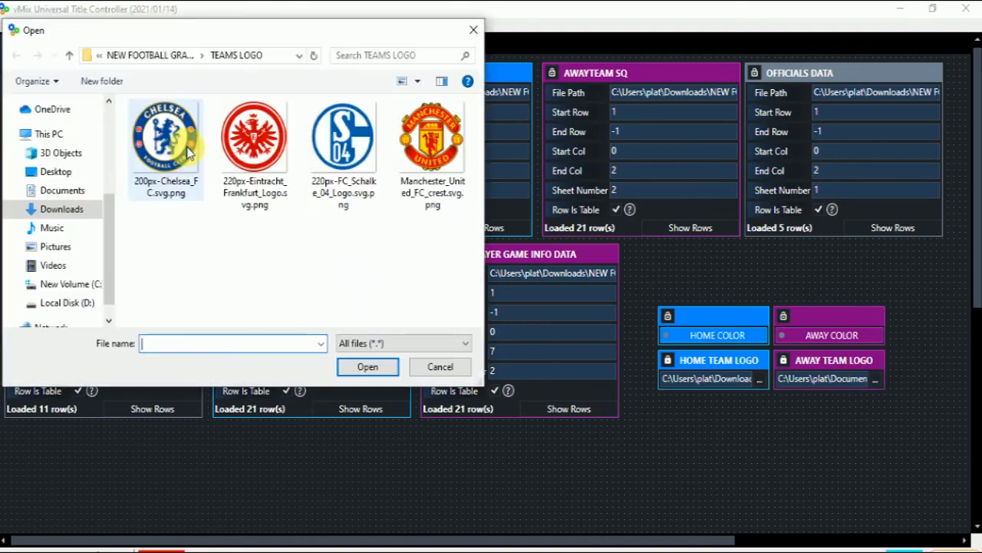
left_click(407, 135)
double_click(407, 135)
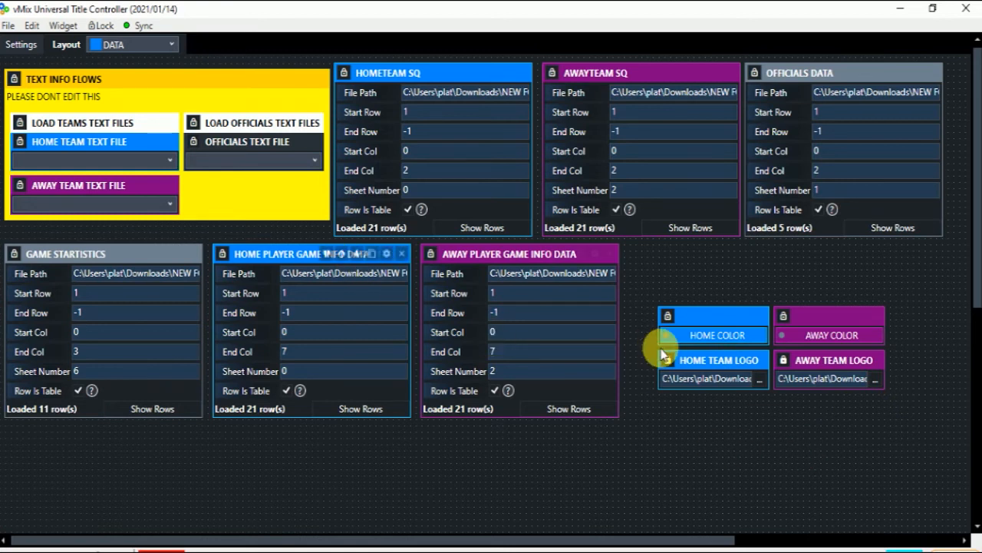
Step: Switch the controller to the MAIN layout and restore its window to a smaller size beside the vMix live output
left_click(152, 47)
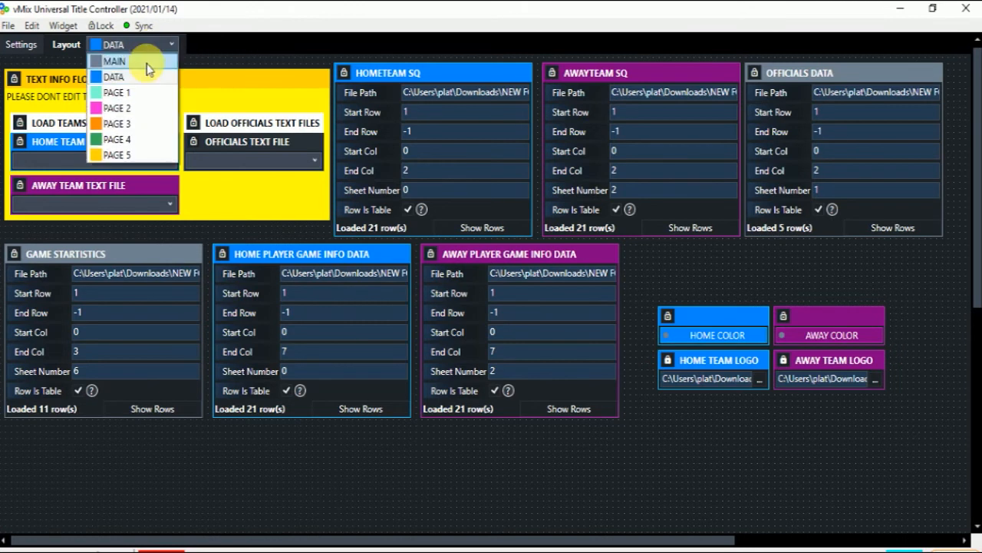
left_click(148, 64)
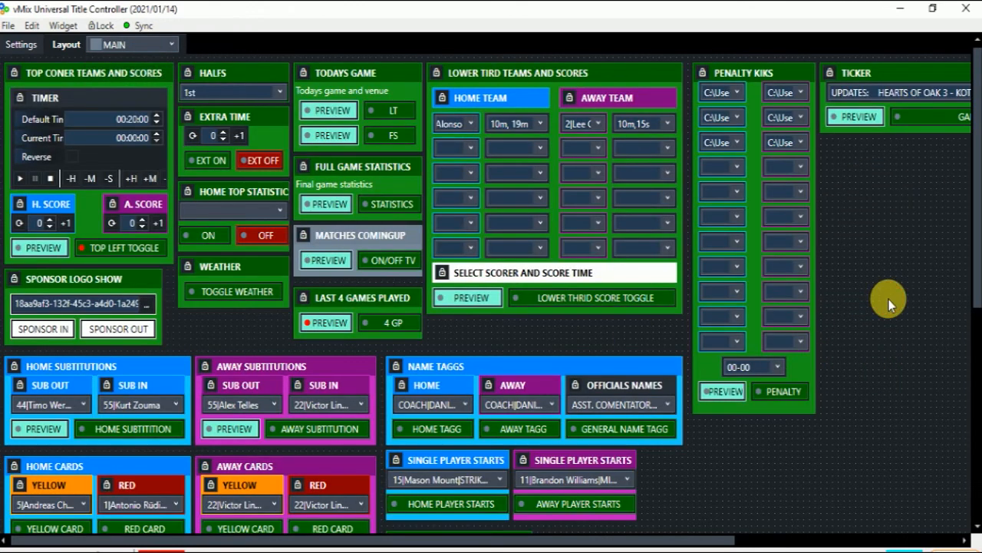
left_click(934, 9)
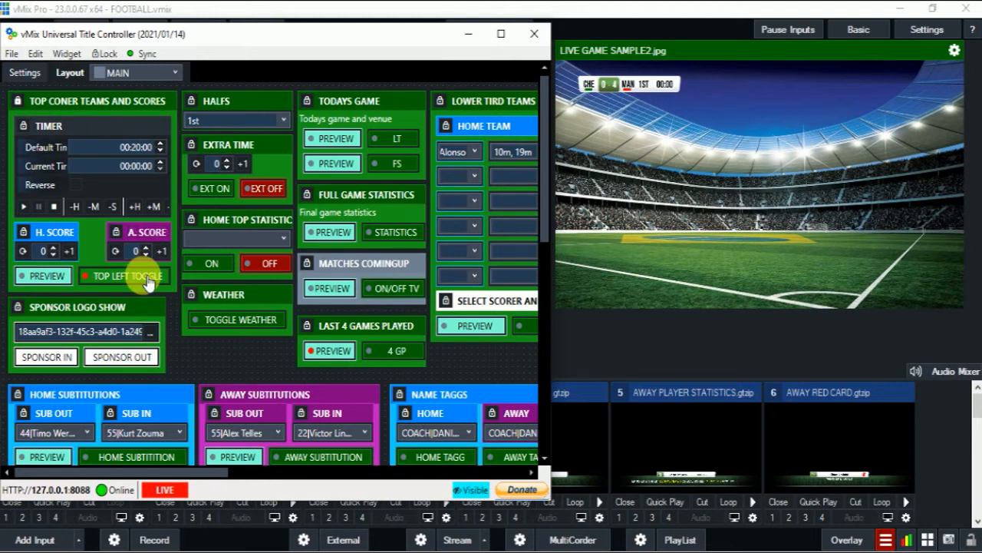
Step: Start the match timer and toggle the top corner score graphic off and on in the live output
left_click(25, 206)
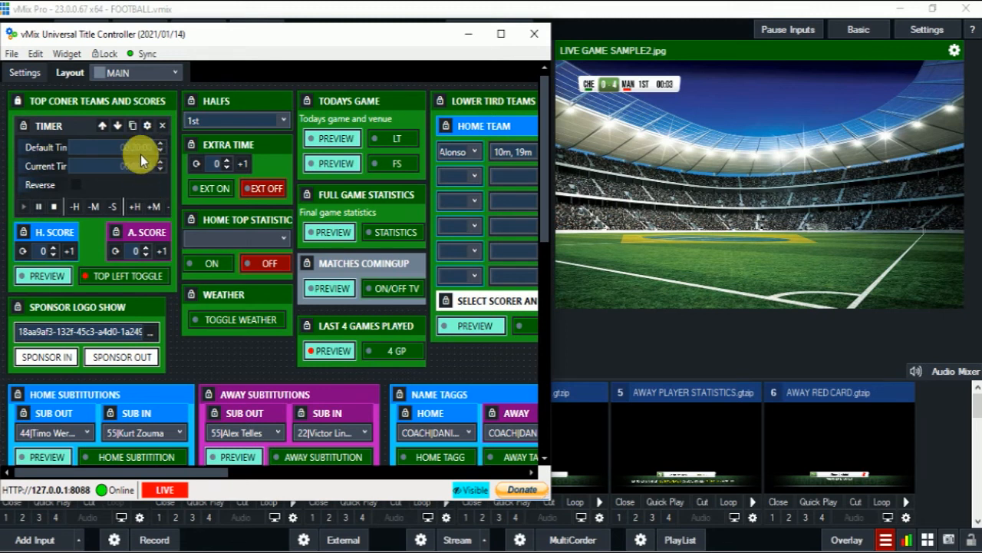
left_click(137, 280)
left_click(136, 278)
left_click(138, 281)
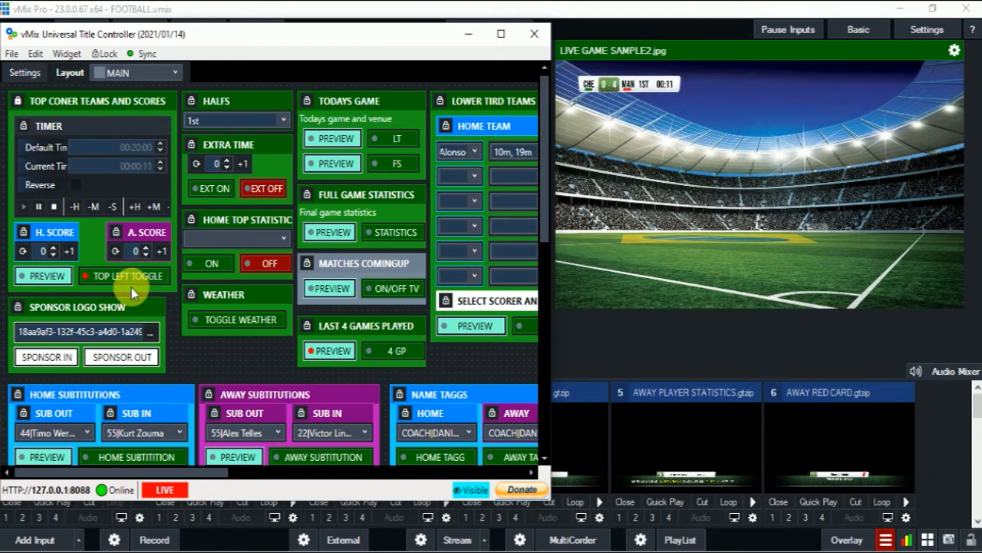
Step: Raise the home and away scores to 3 each and toggle the top corner score graphic
left_click(75, 256)
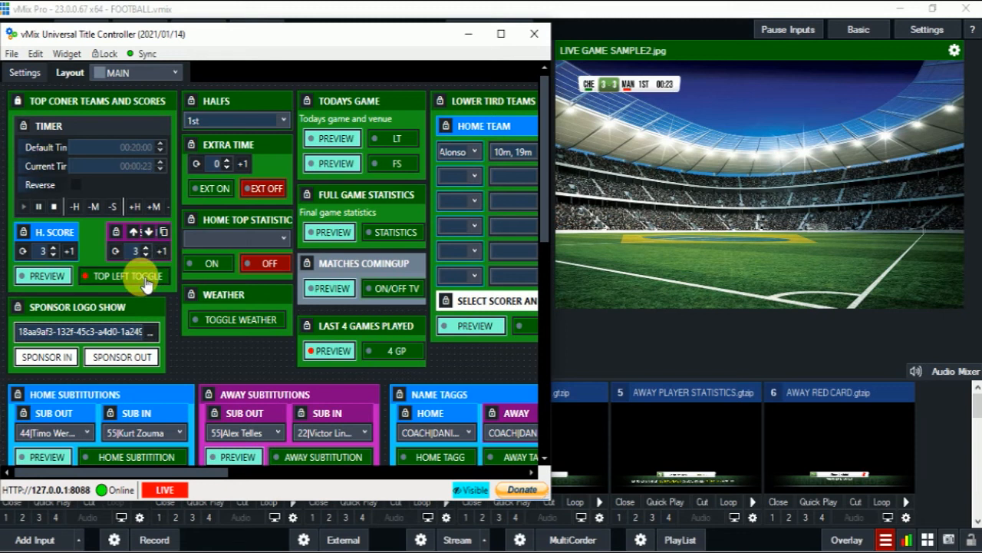
left_click(146, 278)
left_click(146, 281)
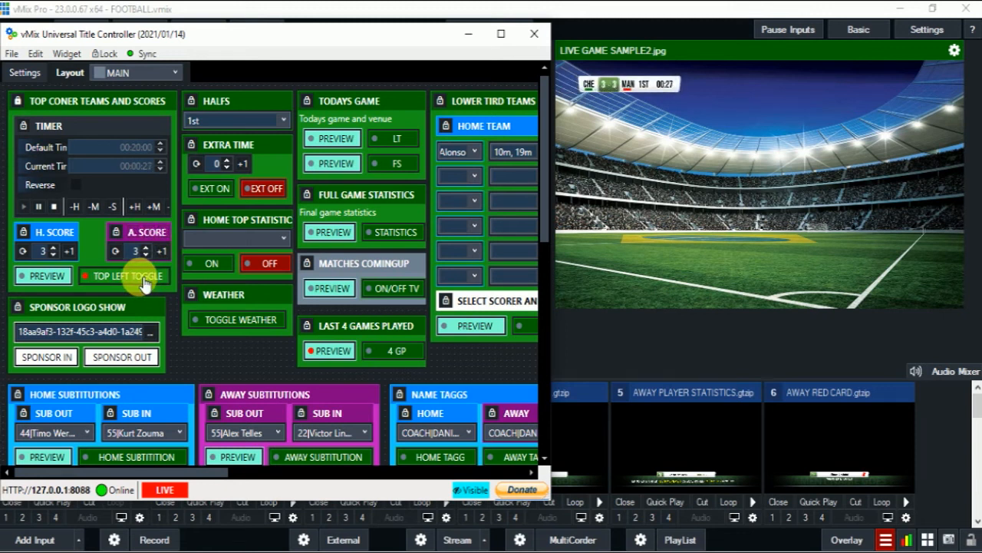
left_click(153, 274)
Step: Test the 2nd and 1Ext half labels on the live corner score, and set the half back to 1st
left_click(284, 121)
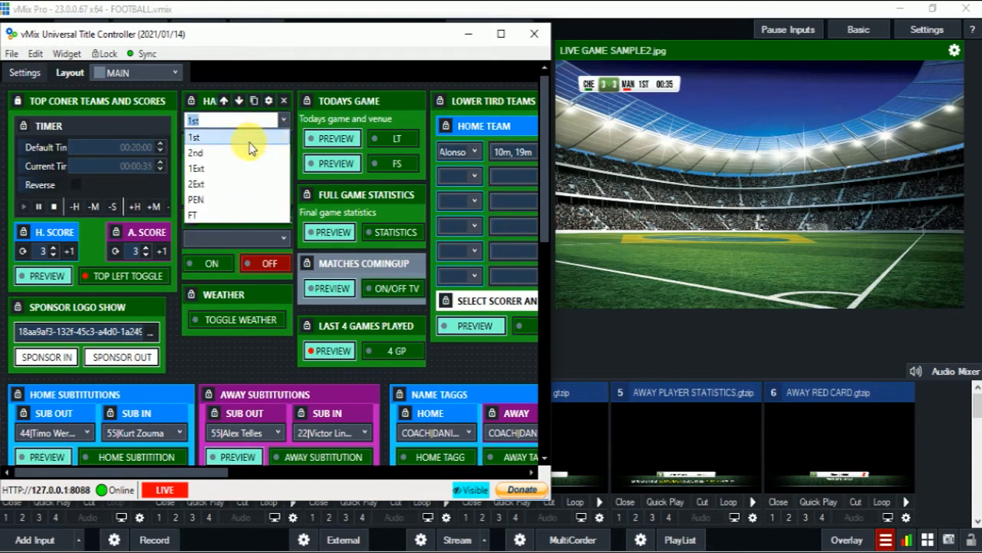
left_click(242, 153)
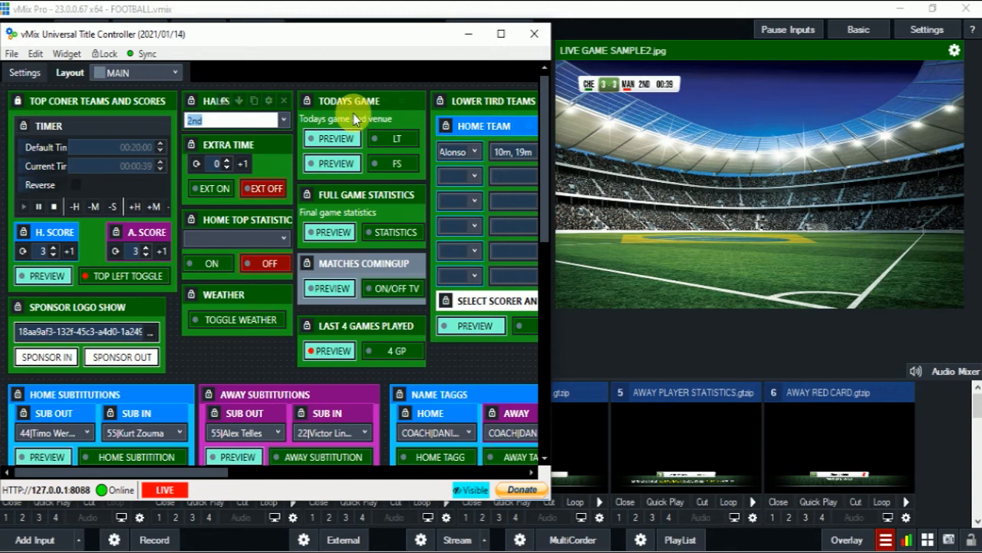
left_click(284, 120)
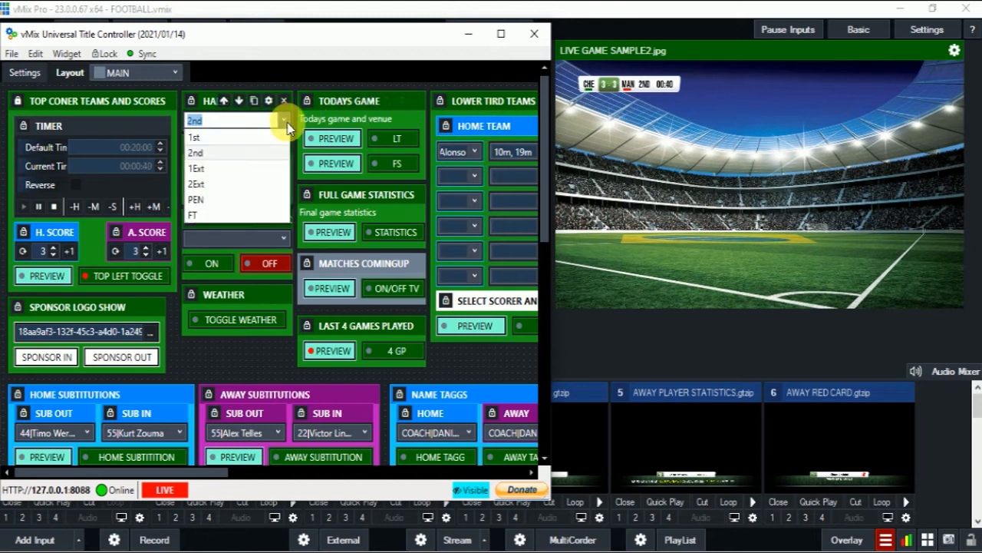
left_click(238, 170)
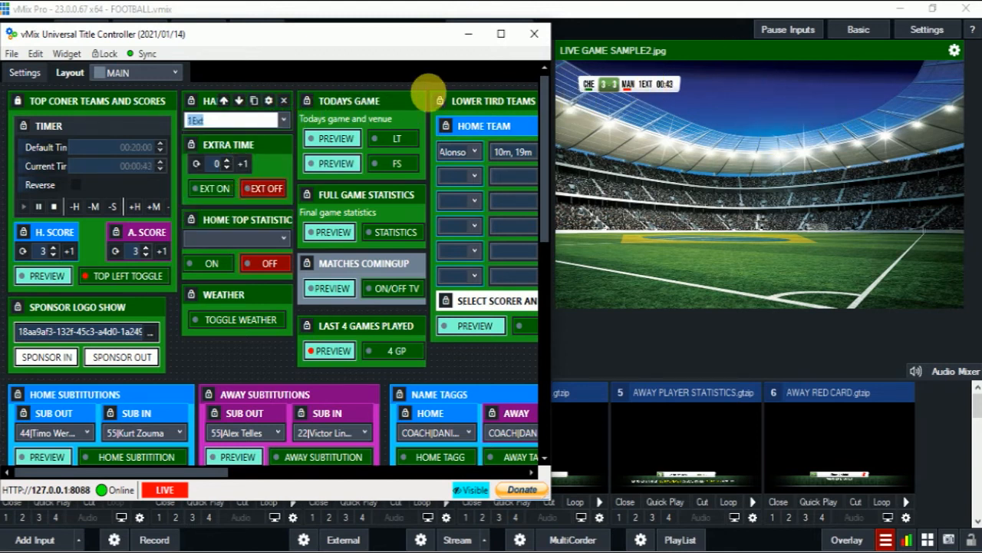
left_click(284, 121)
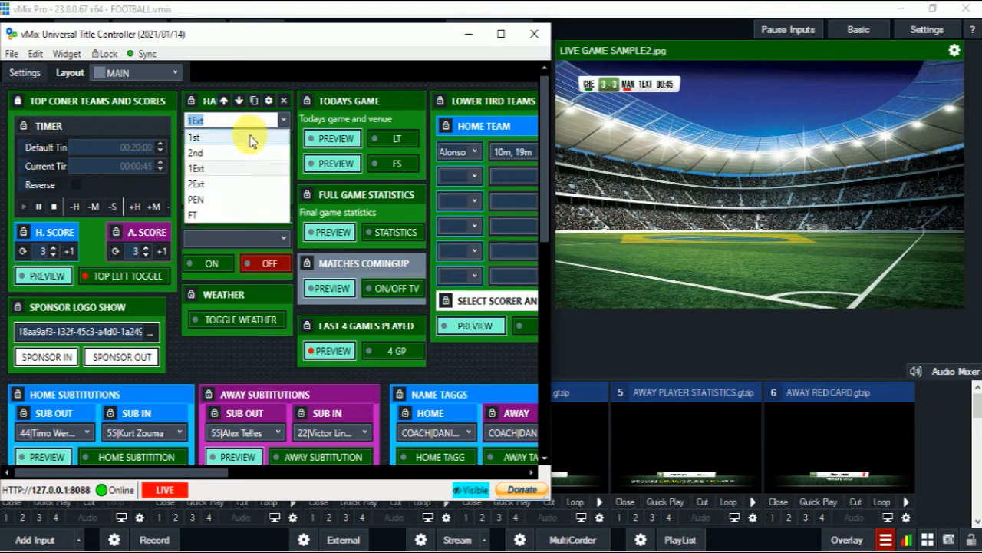
left_click(250, 138)
Step: Test the PEN and FT labels on the live corner score, and return the half to 1st
left_click(283, 121)
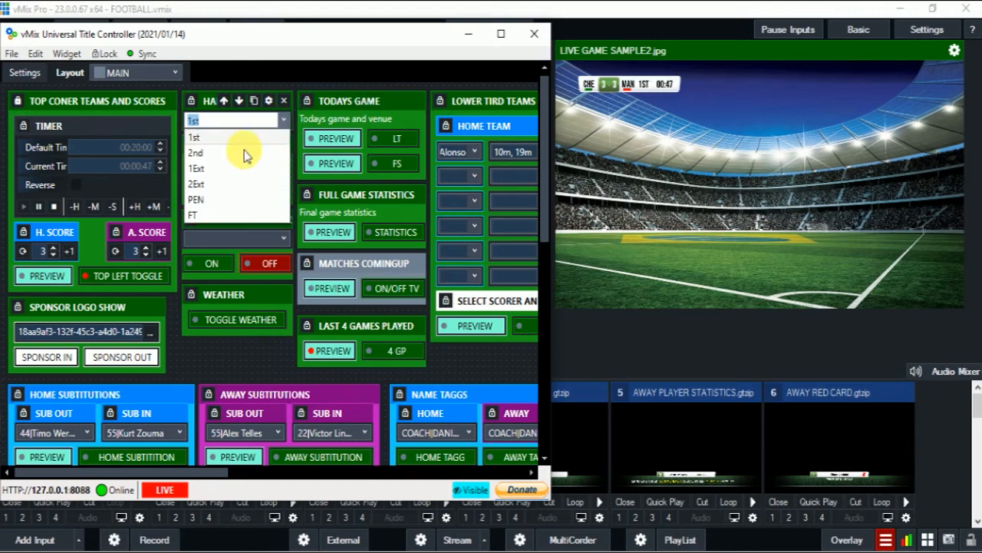
left_click(198, 199)
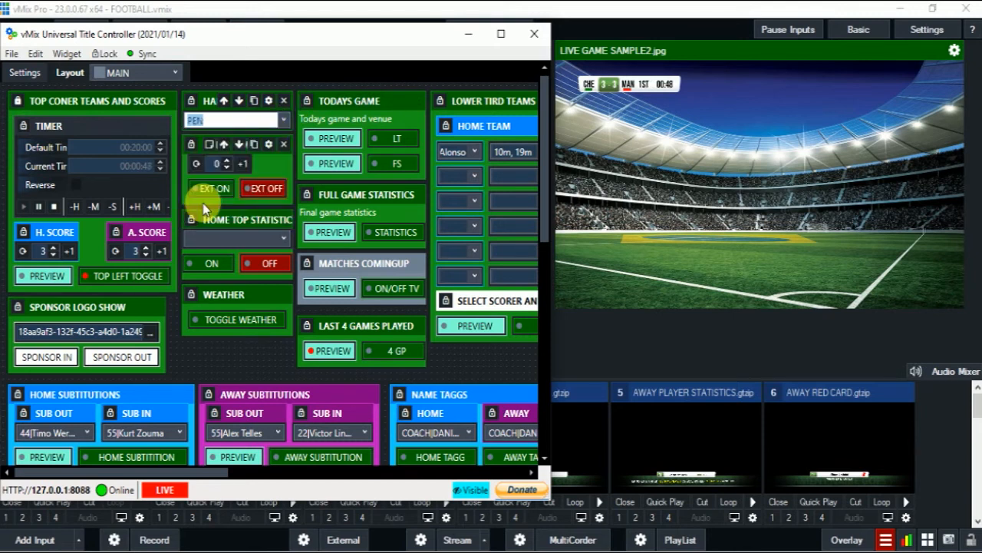
left_click(284, 120)
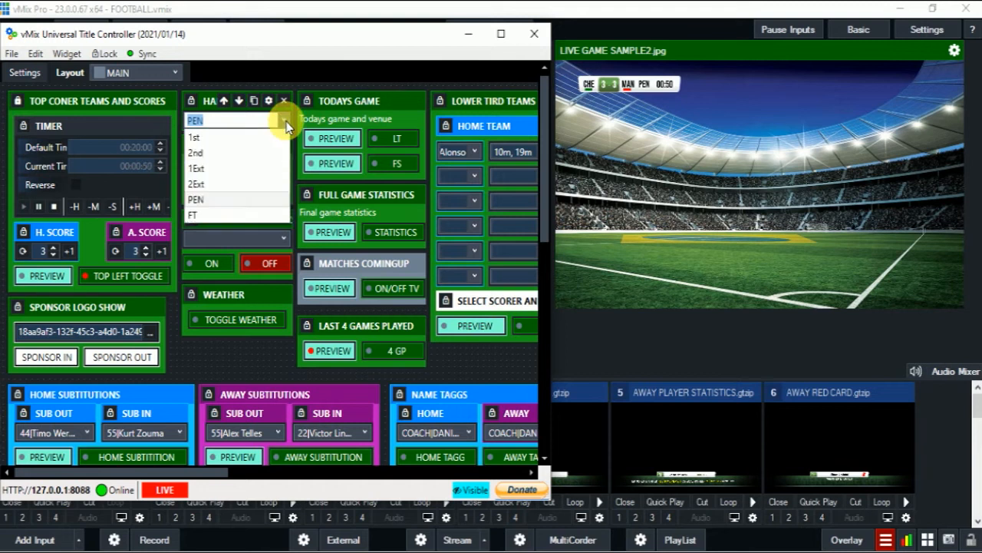
left_click(192, 214)
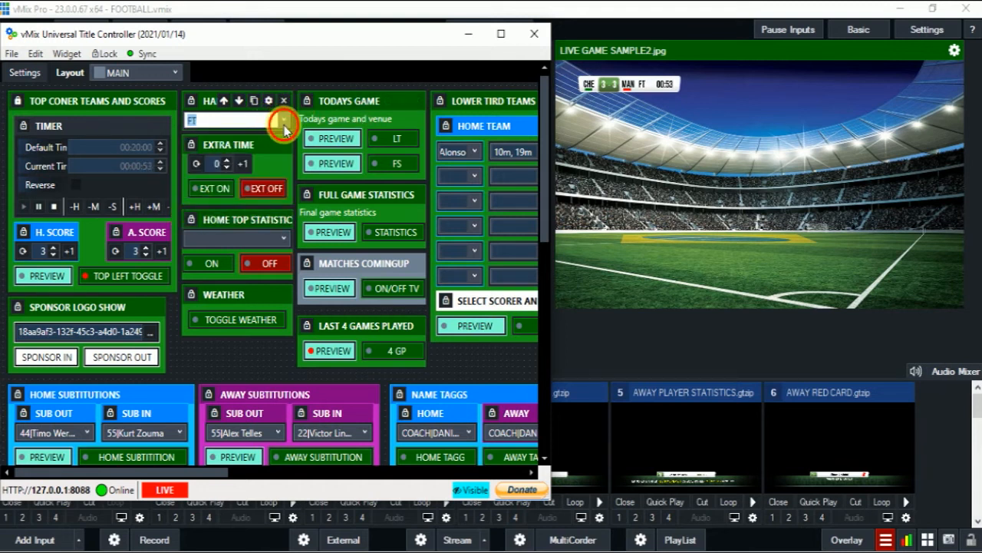
left_click(284, 126)
left_click(261, 136)
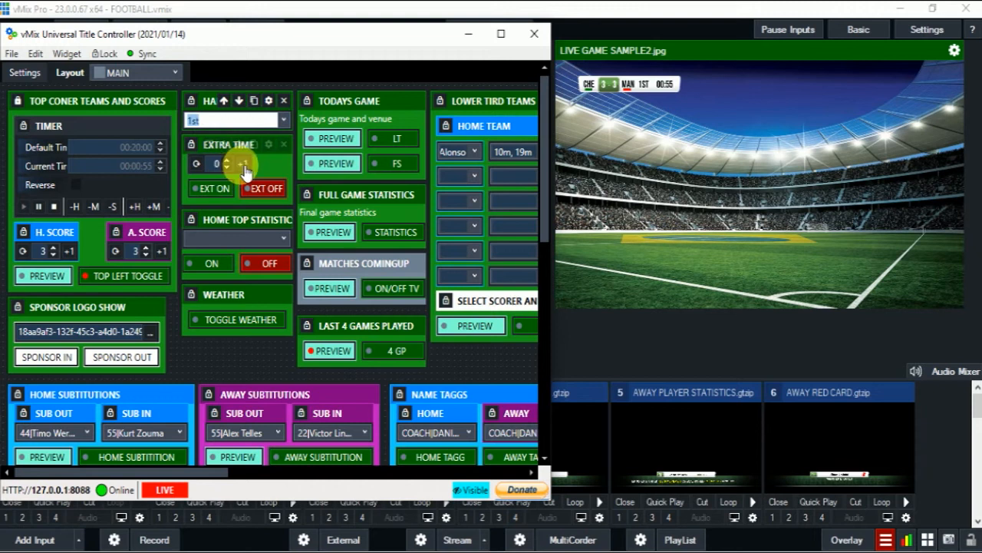
Step: Set the extra time to 2 and show it on the live corner score, and hide it again
left_click(244, 166)
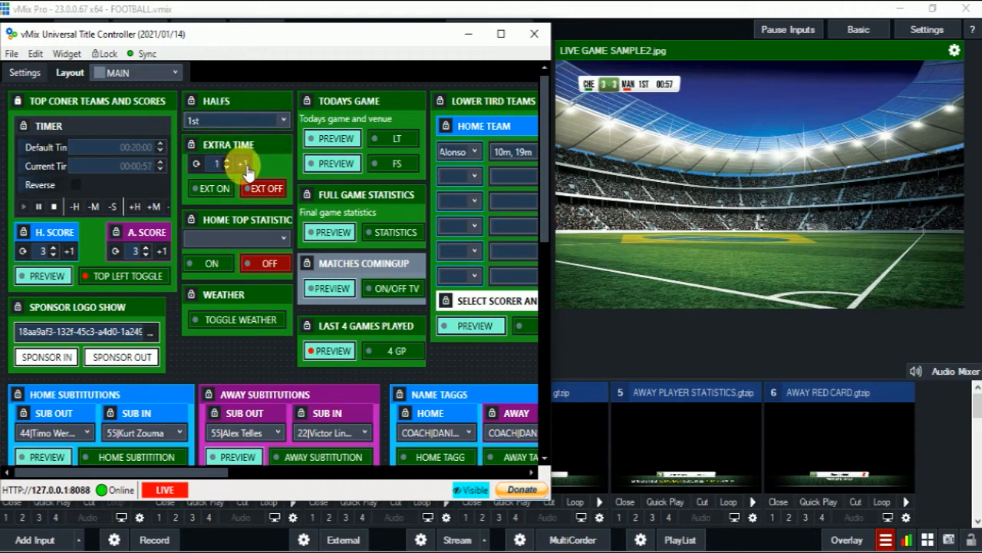
left_click(216, 194)
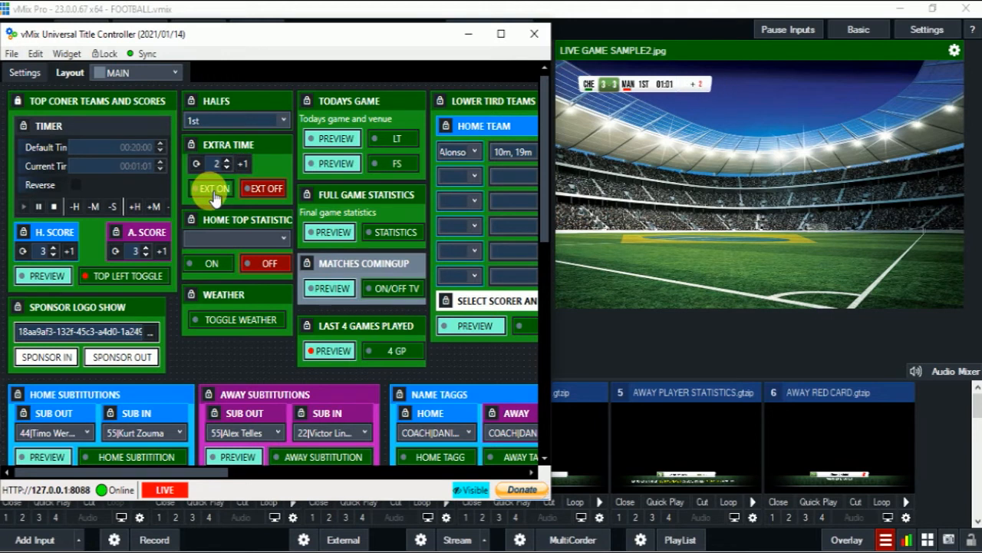
left_click(263, 190)
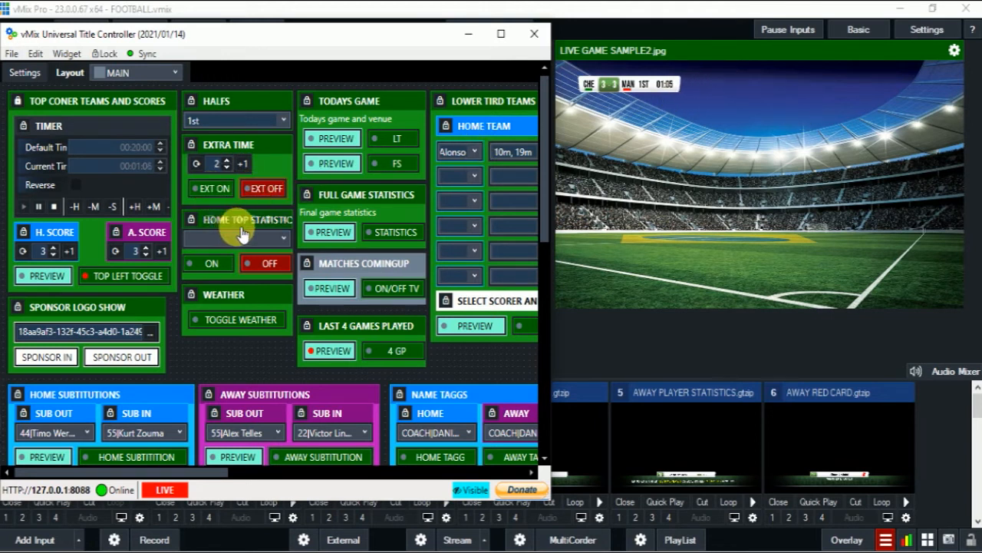
Step: Show the POSSESSIONS and CORNER KICK statistics under the live corner score, hide the statistic bar, and select POSSESSIONS again
left_click(273, 239)
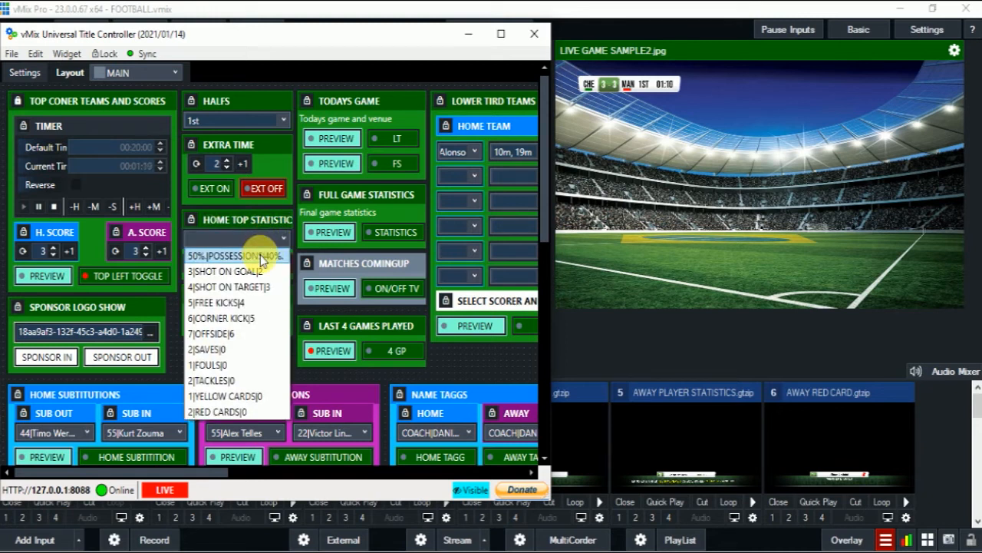
left_click(259, 258)
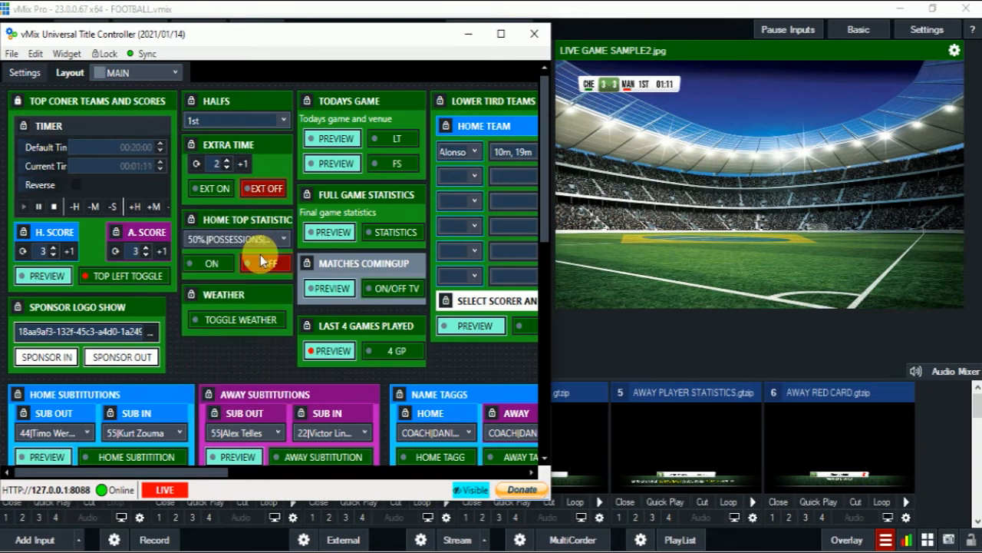
left_click(214, 264)
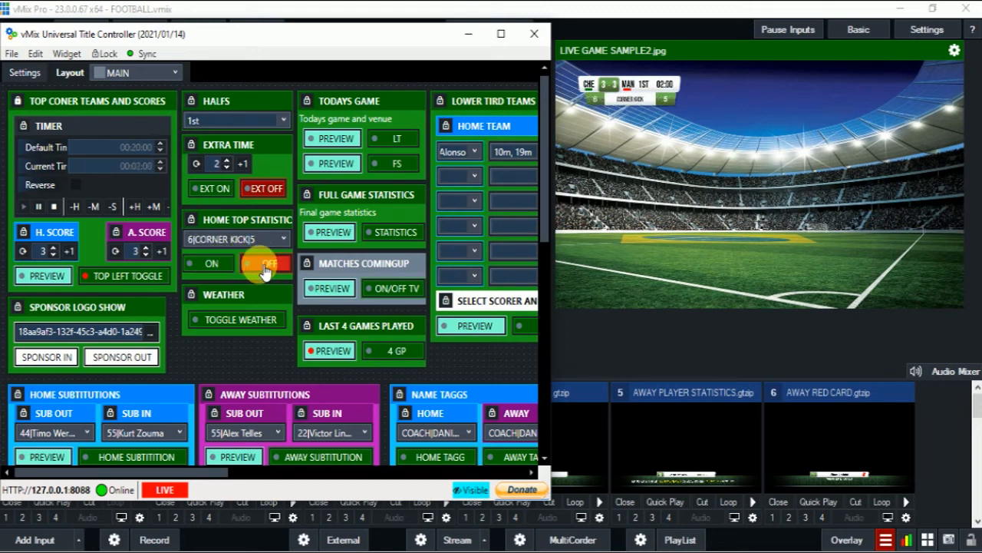
left_click(265, 264)
left_click(283, 237)
left_click(230, 255)
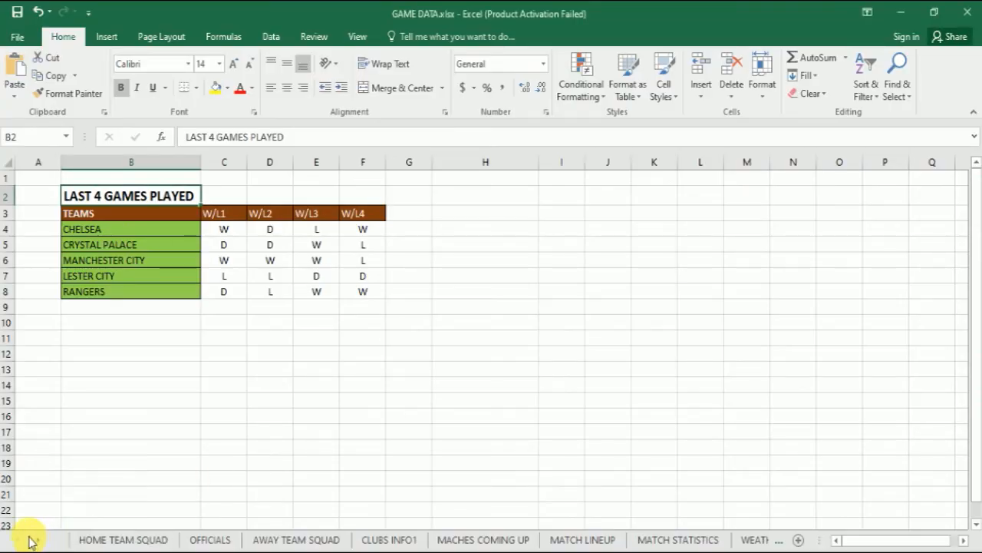
Step: Switch to GAME DATA.xlsx in Excel and open the MATCH STATISTICS sheet
left_click(152, 542)
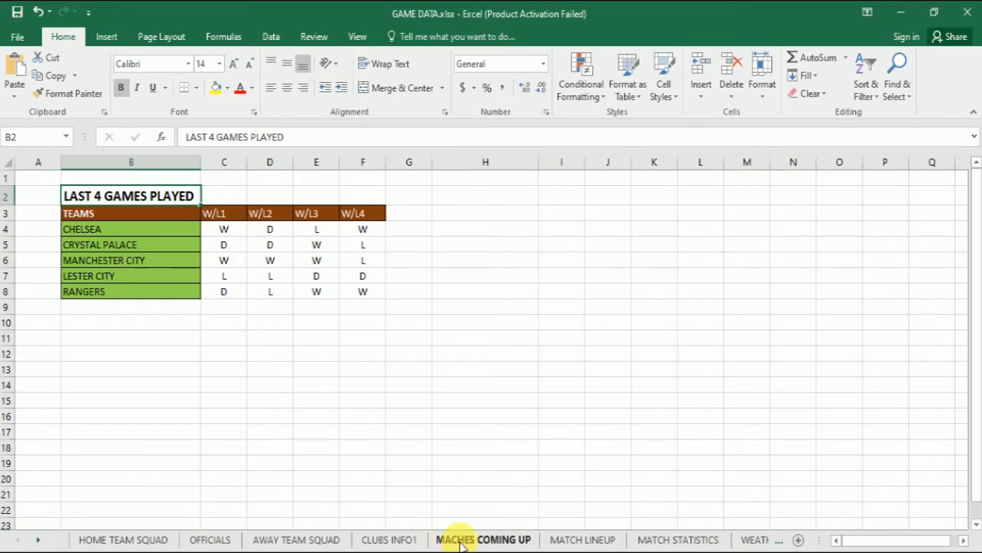
left_click(669, 541)
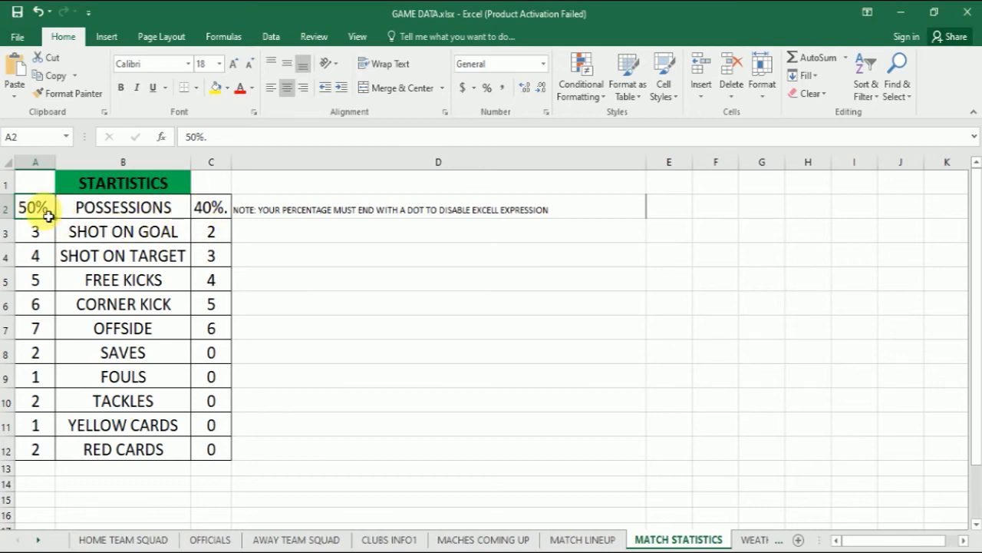
Step: Set the POSSESSIONS percentage to 20%. in cell C2 and 80%. in cell A2, and save the workbook
left_click(210, 212)
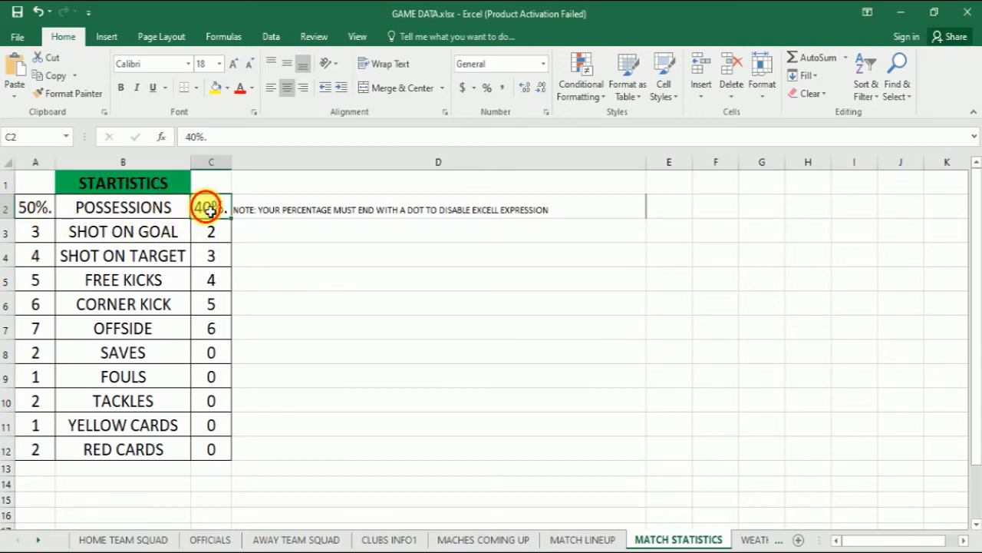
double_click(211, 212)
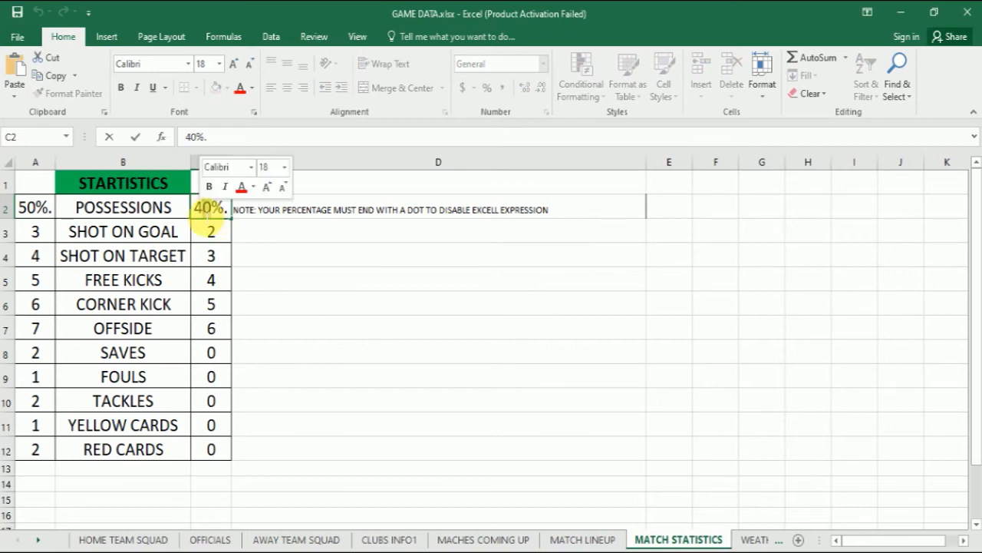
key("BackSpace")
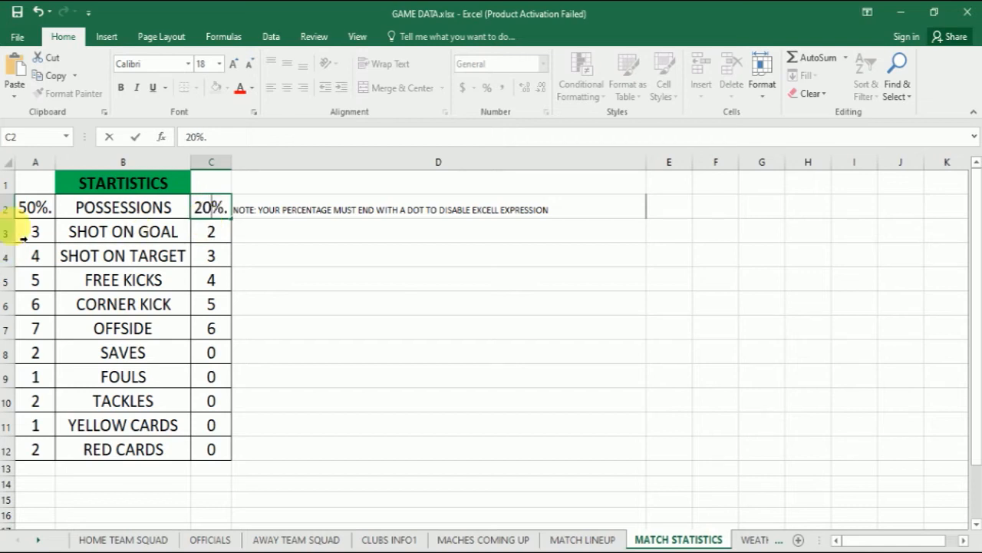
double_click(29, 209)
double_click(30, 207)
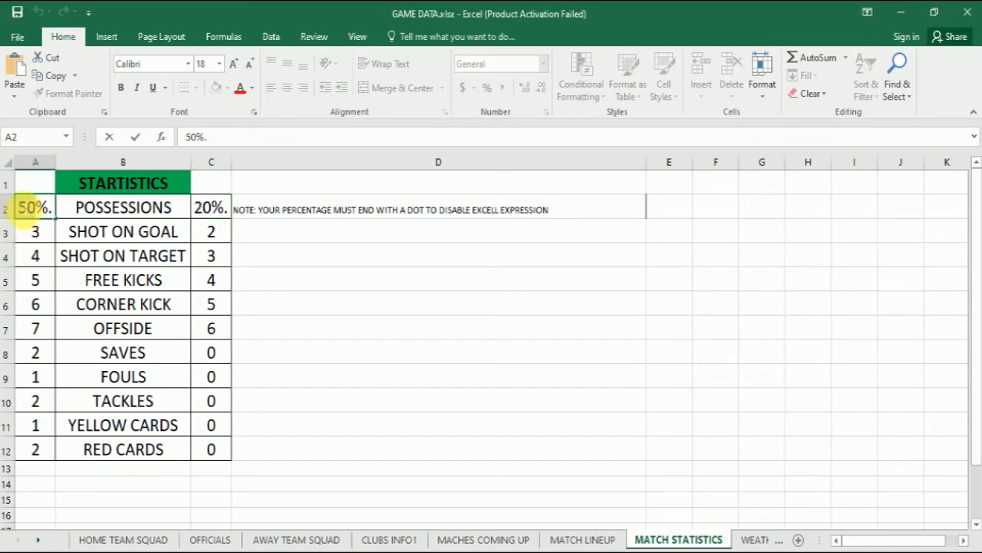
type("80")
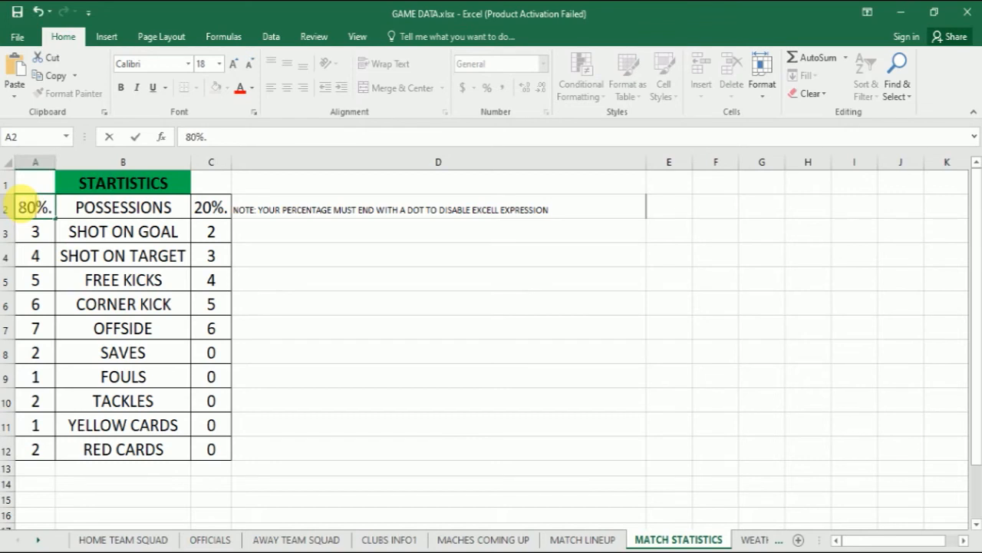
key("Tab")
left_click(16, 22)
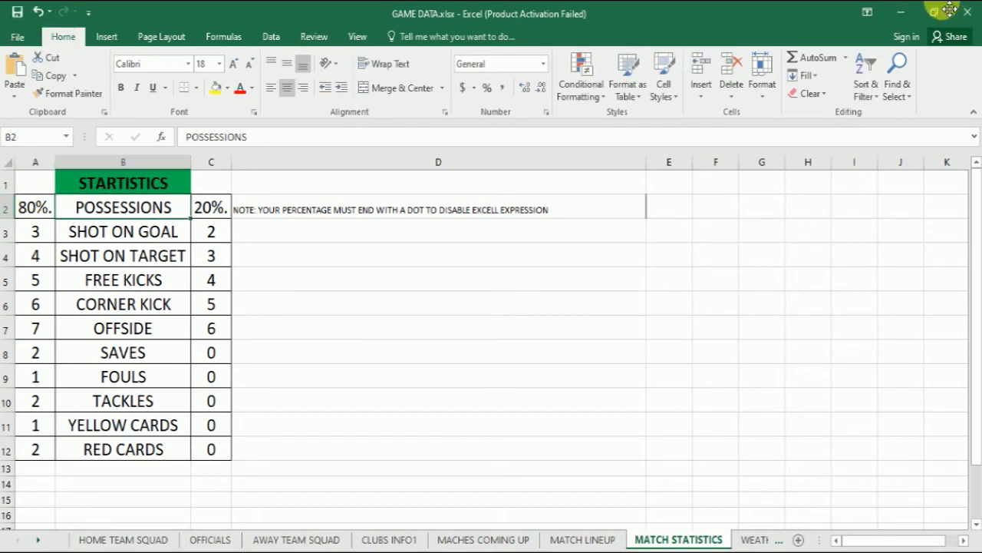
Step: Switch to the title controller and put the updated 80%.|POSSESSIONS|20%. statistic on air under the corner score
left_click(899, 13)
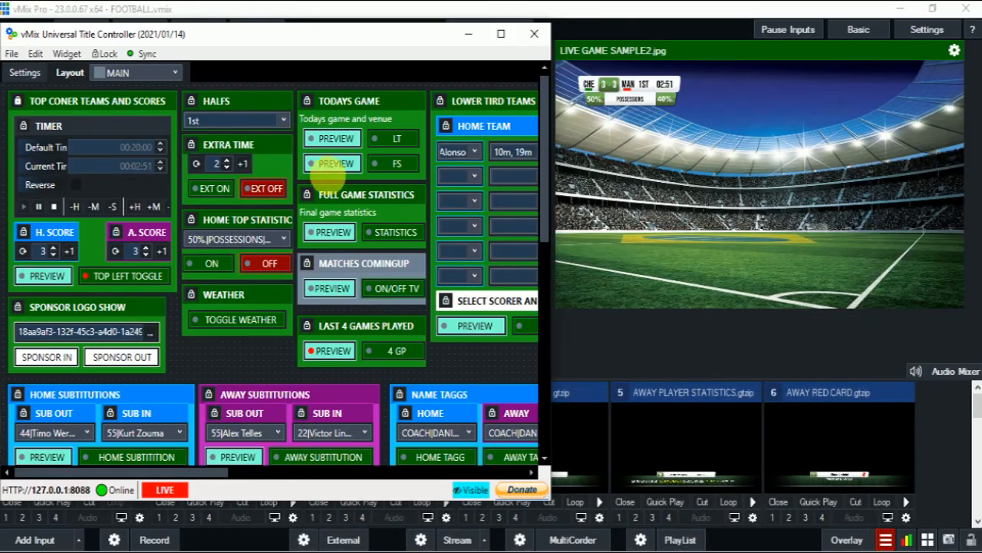
left_click(281, 241)
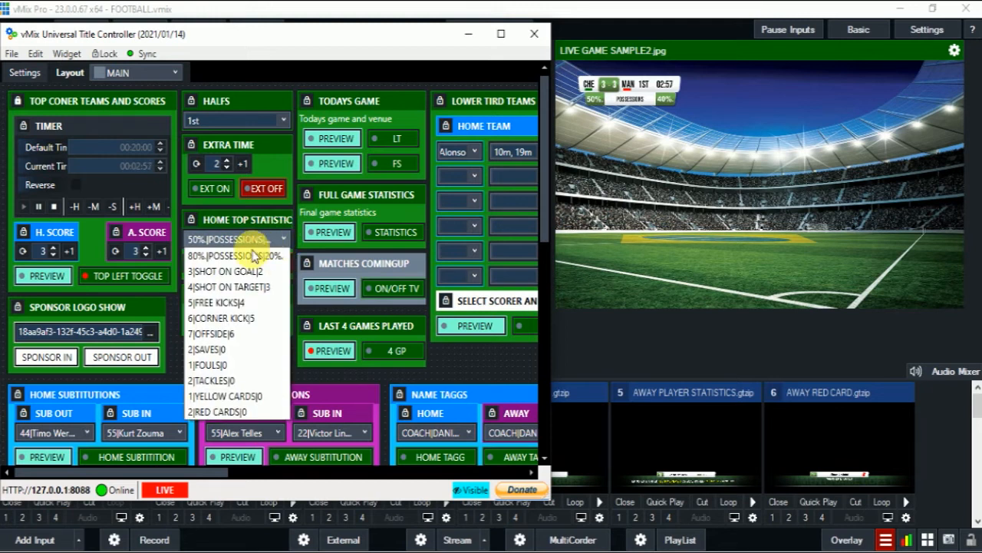
left_click(223, 256)
left_click(215, 264)
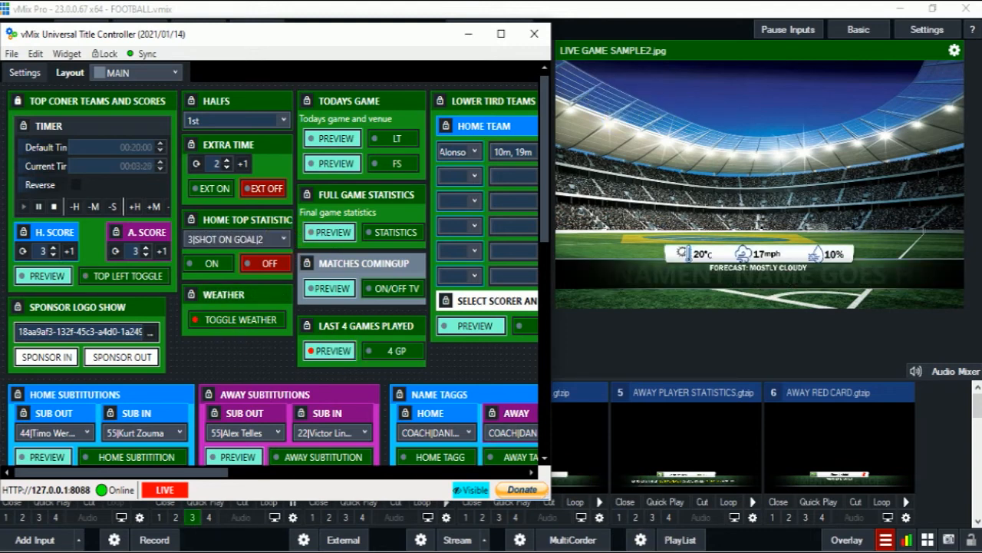
Step: Switch to GAME DATA.xlsx in Excel and examine the degrees, wind speed and humidity cells on the WEATHER sheet
key("alt+Tab")
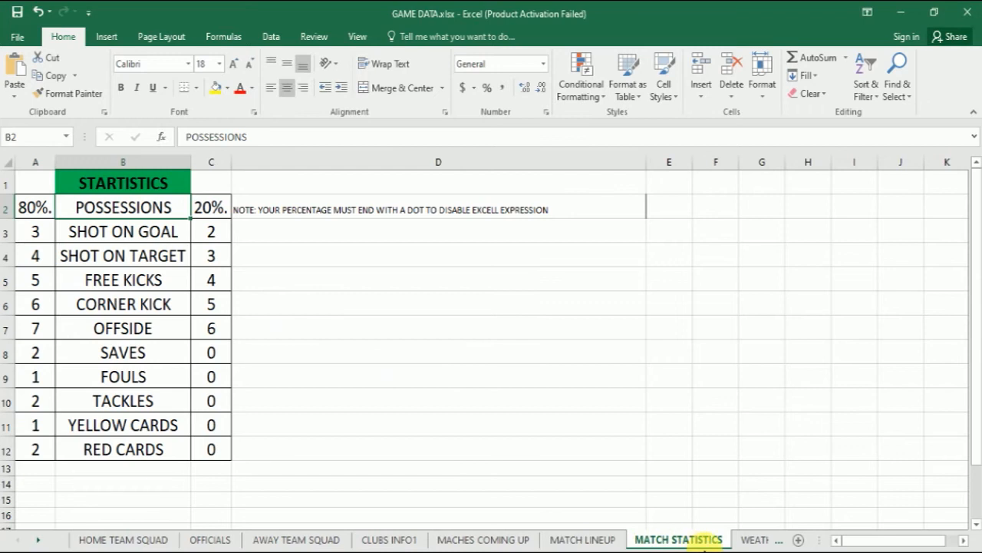
left_click(751, 543)
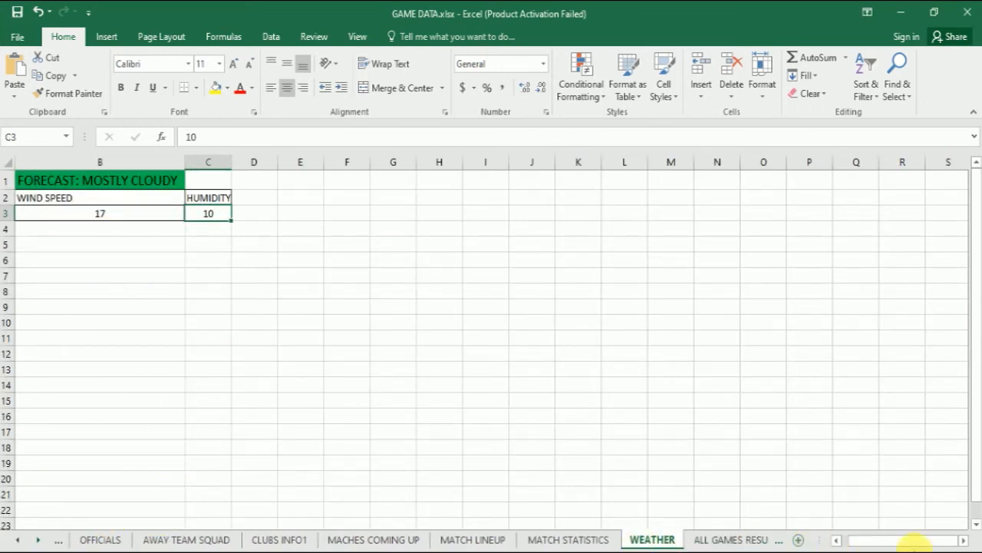
left_click_drag(895, 547, 873, 542)
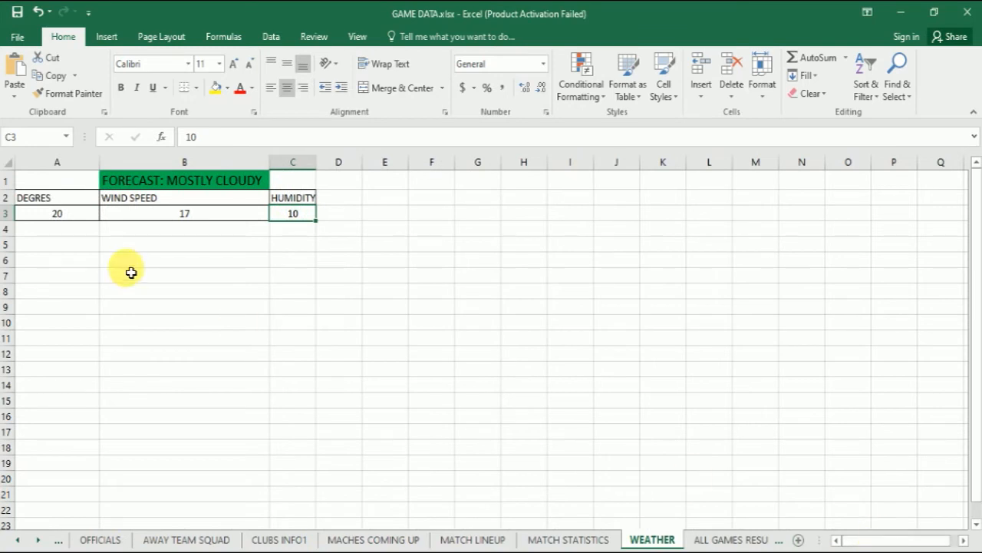
left_click(56, 218)
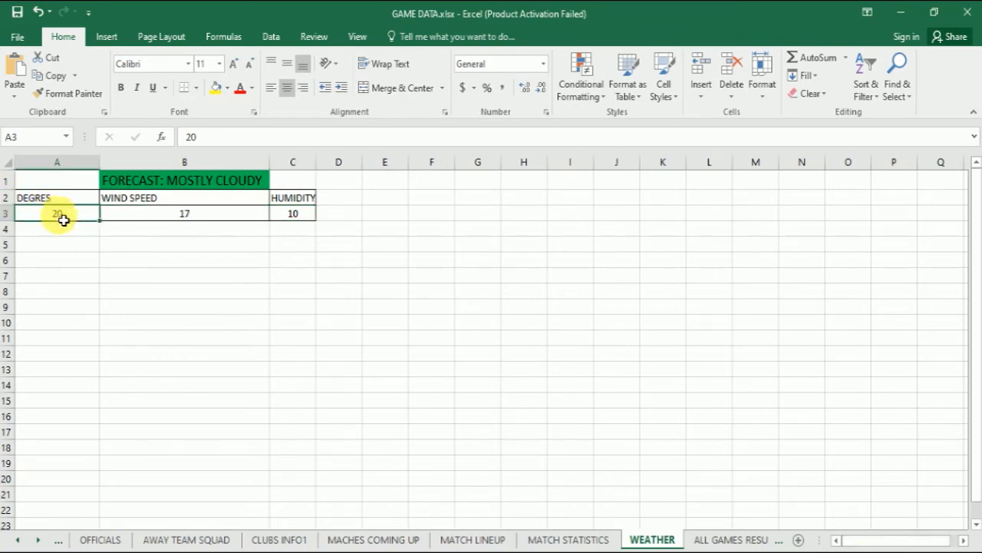
left_click(198, 222)
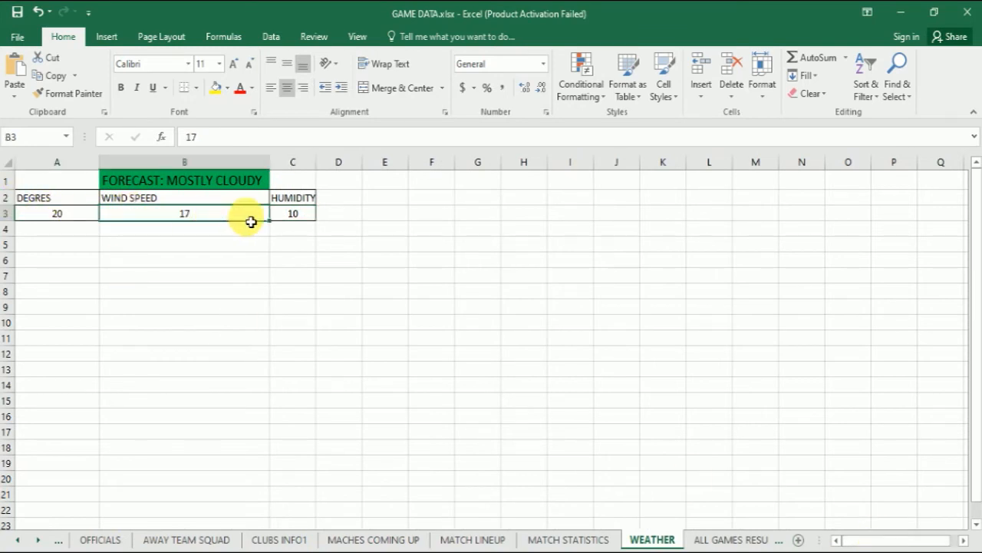
left_click(285, 220)
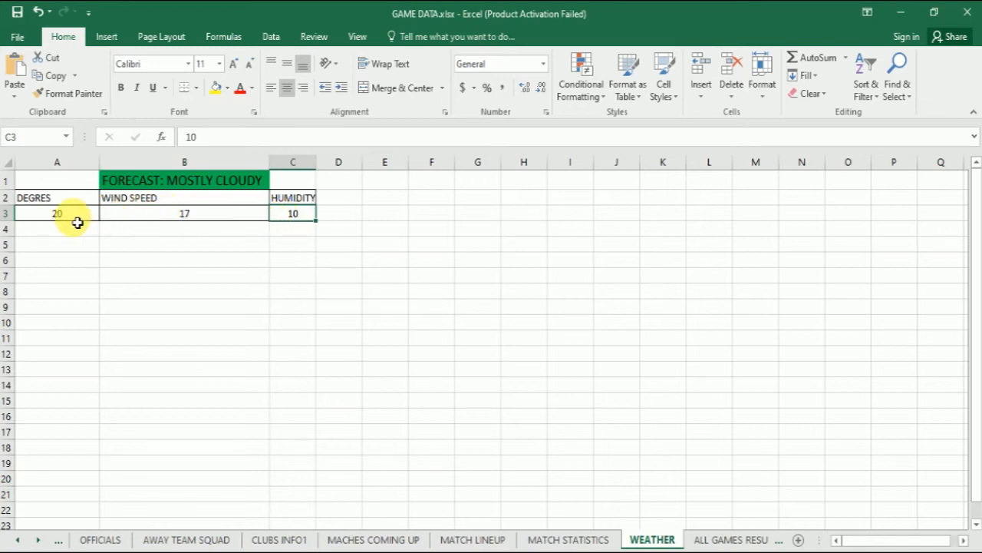
left_click(76, 219)
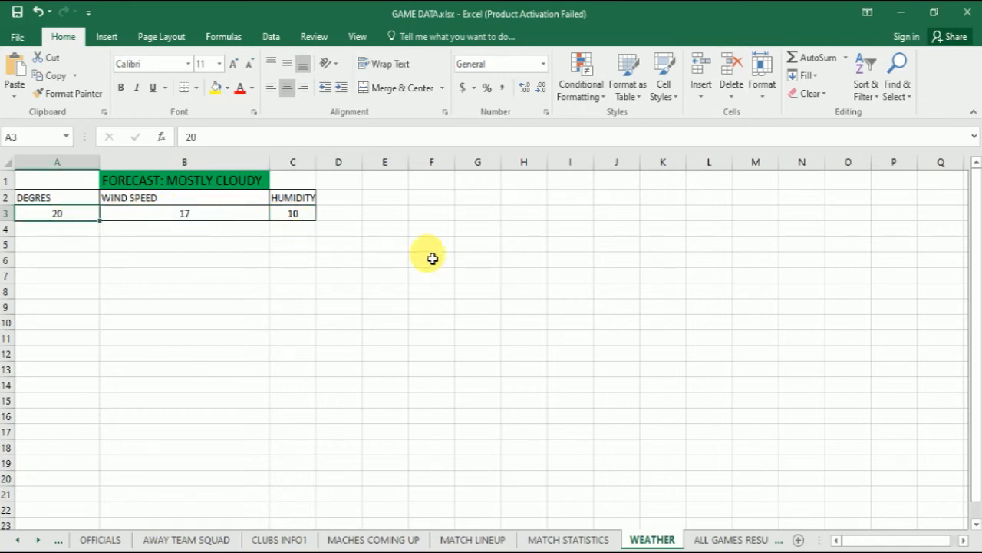
left_click(903, 12)
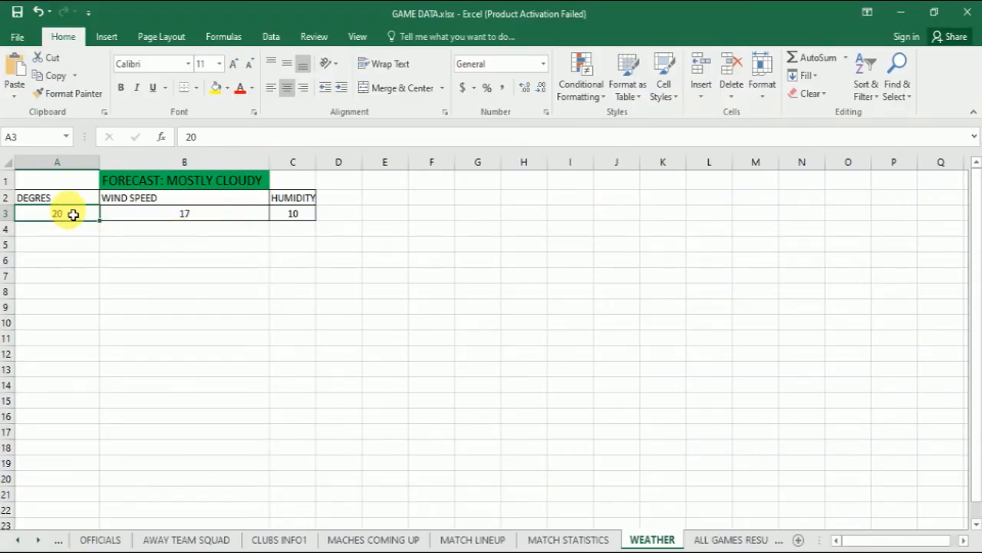
Step: Set the DEGRES value on the WEATHER sheet to 40, save the workbook, and switch back to the title controller
double_click(72, 214)
double_click(59, 219)
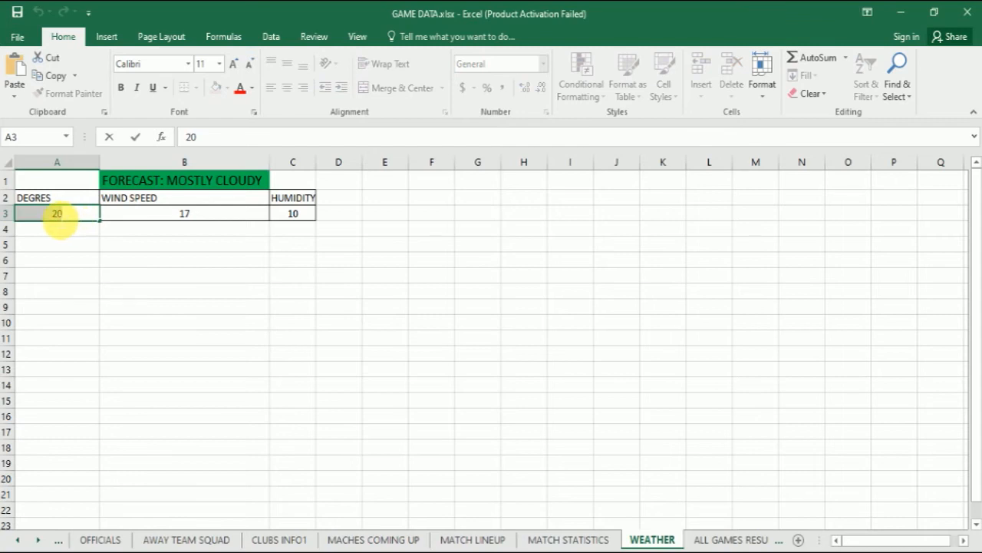
type("4")
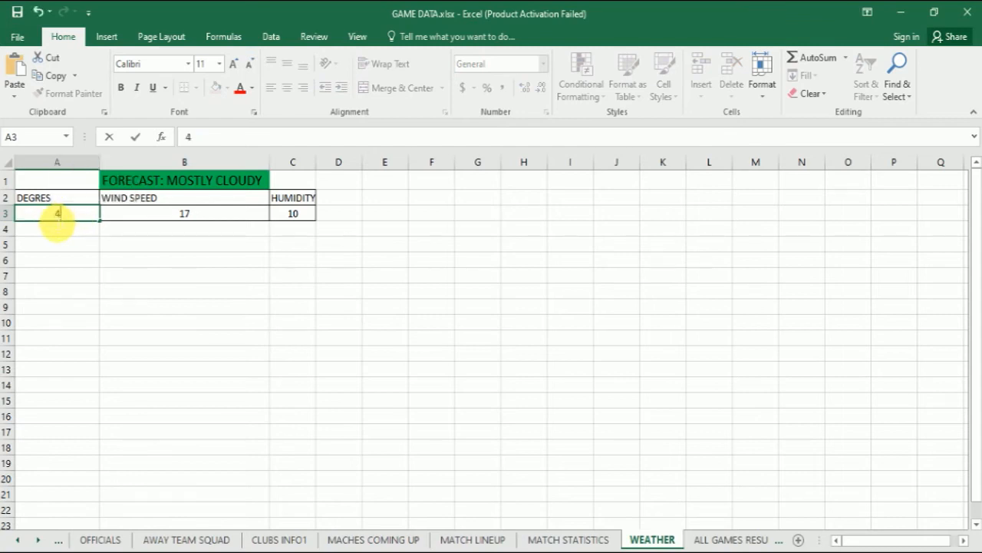
left_click(14, 17)
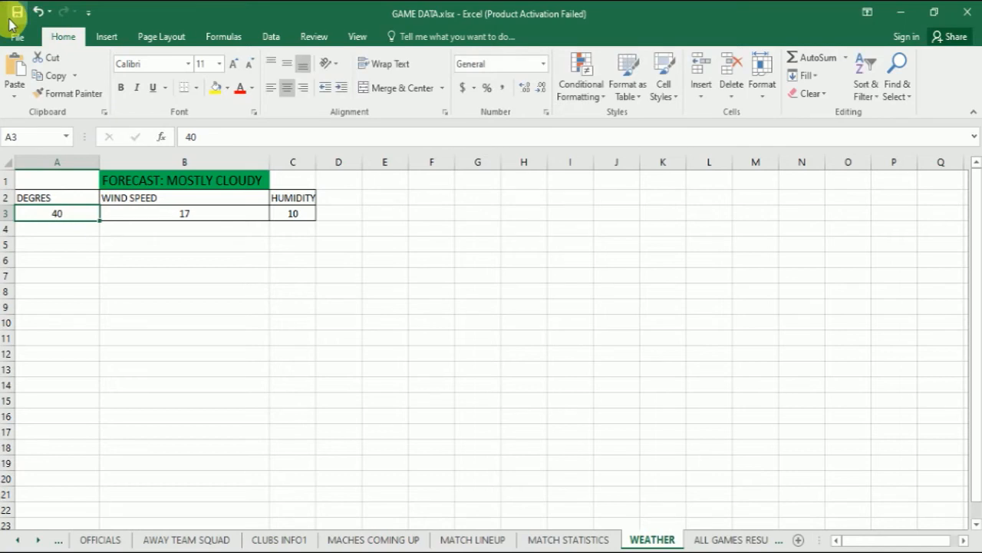
left_click(903, 12)
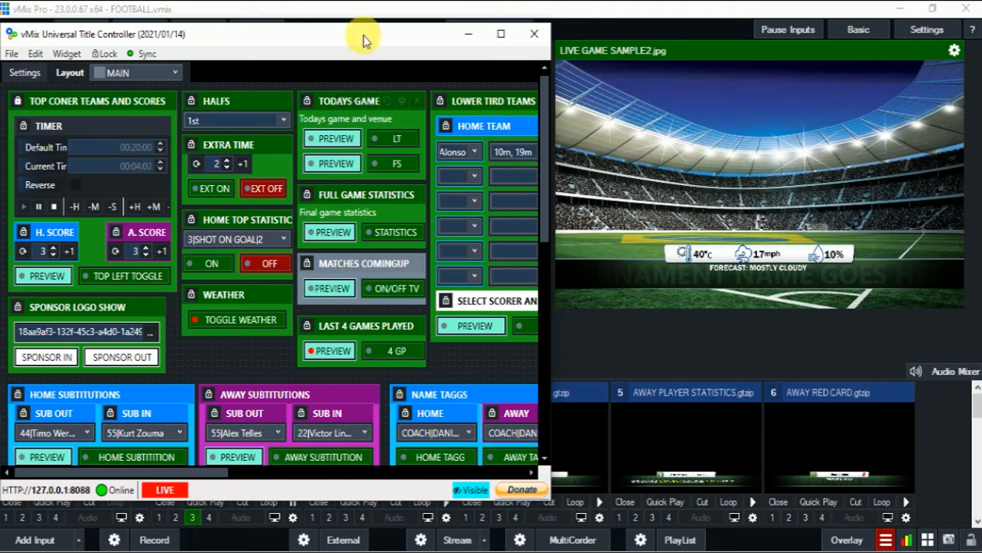
Step: Show the TODAYS GAME lower-third graphic live, and replace it with the full-screen version
left_click(389, 138)
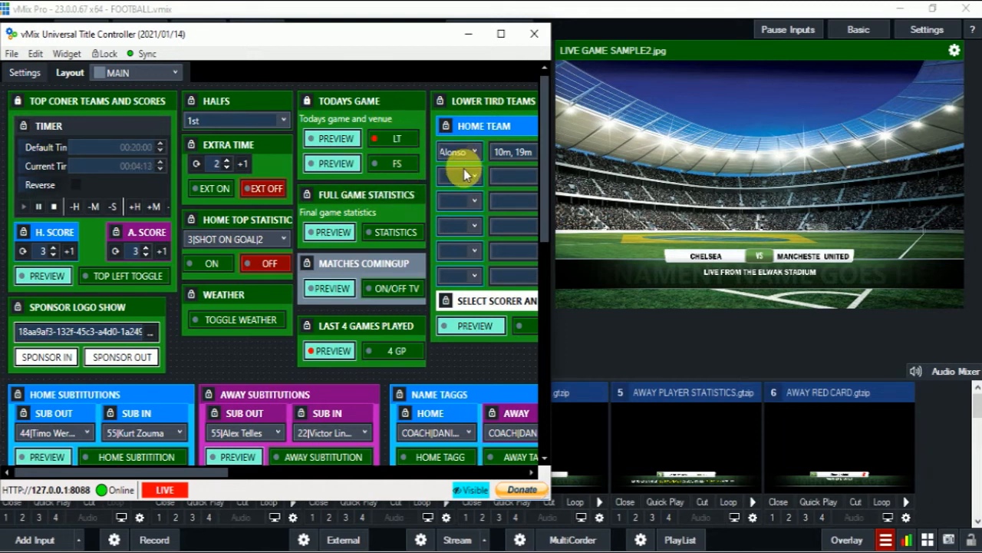
left_click(395, 163)
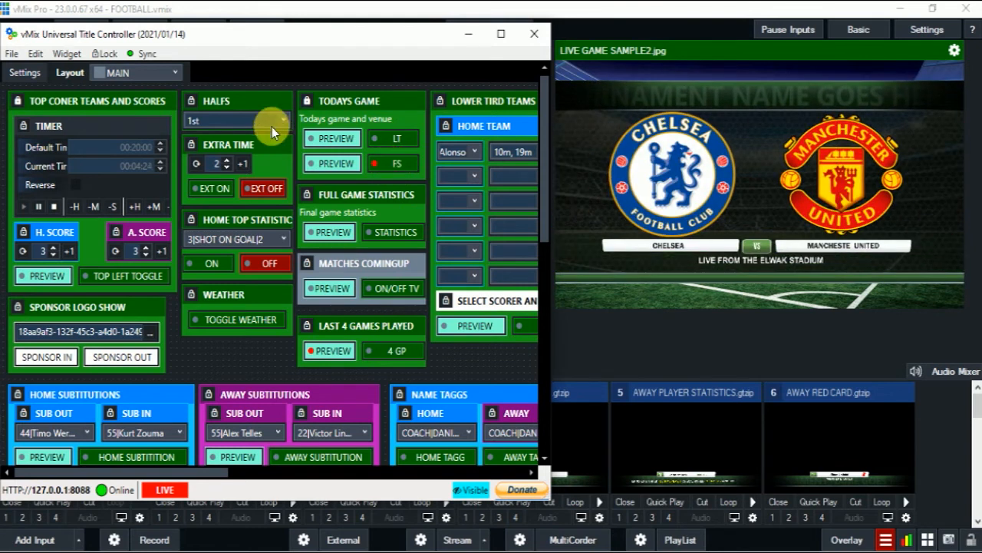
Step: Look through the DATA layout for the data source, team colour and logo widgets, and return to the MAIN layout
left_click(174, 74)
left_click(161, 107)
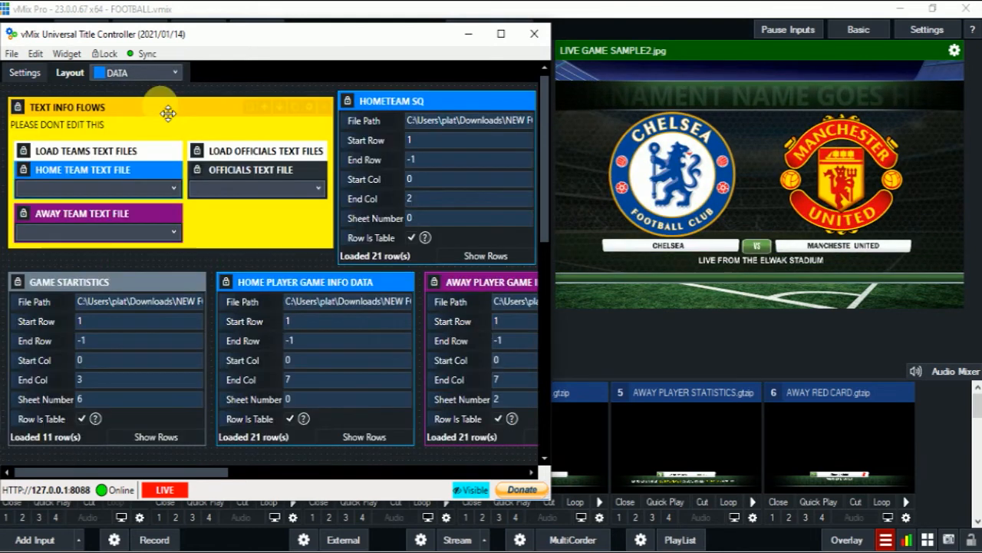
left_click(285, 475)
left_click(222, 414)
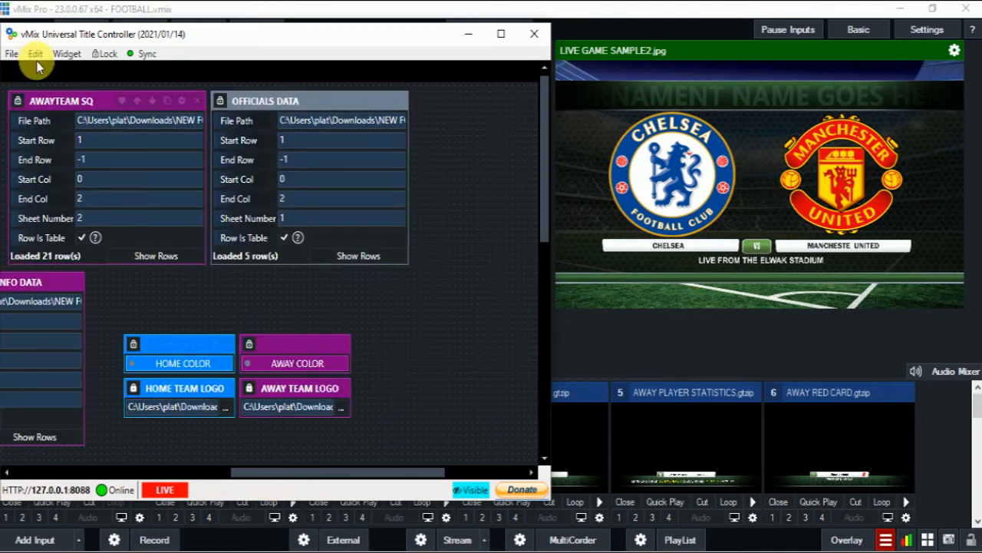
left_click_drag(263, 472, 33, 472)
left_click(115, 73)
left_click(122, 98)
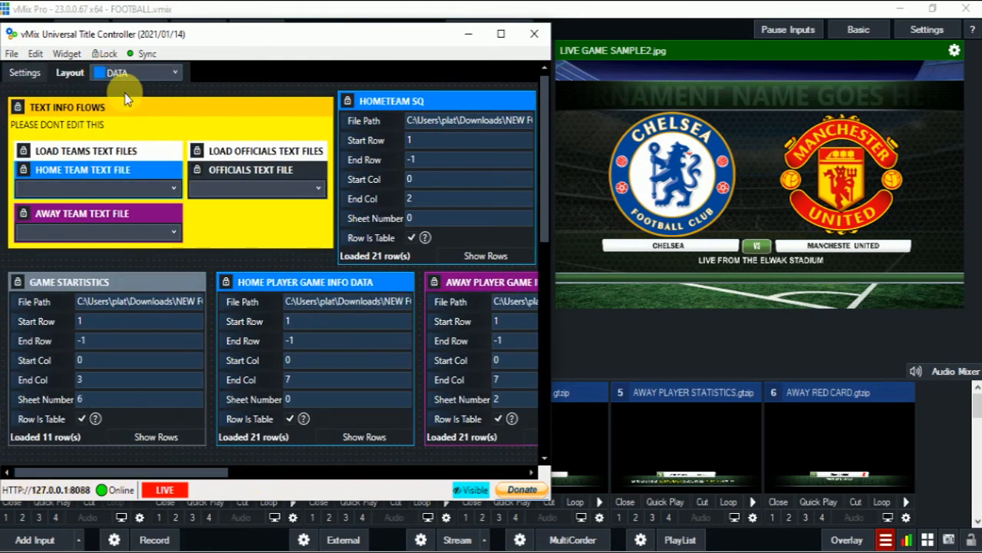
Step: Take the full-screen TODAYS GAME graphic off air and show it again
left_click_drag(214, 478, 282, 490)
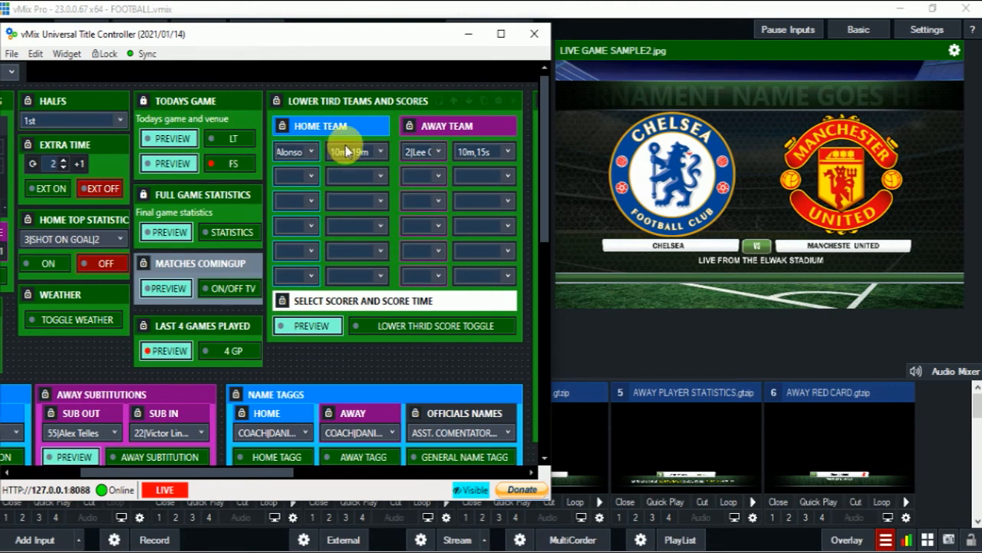
left_click(248, 167)
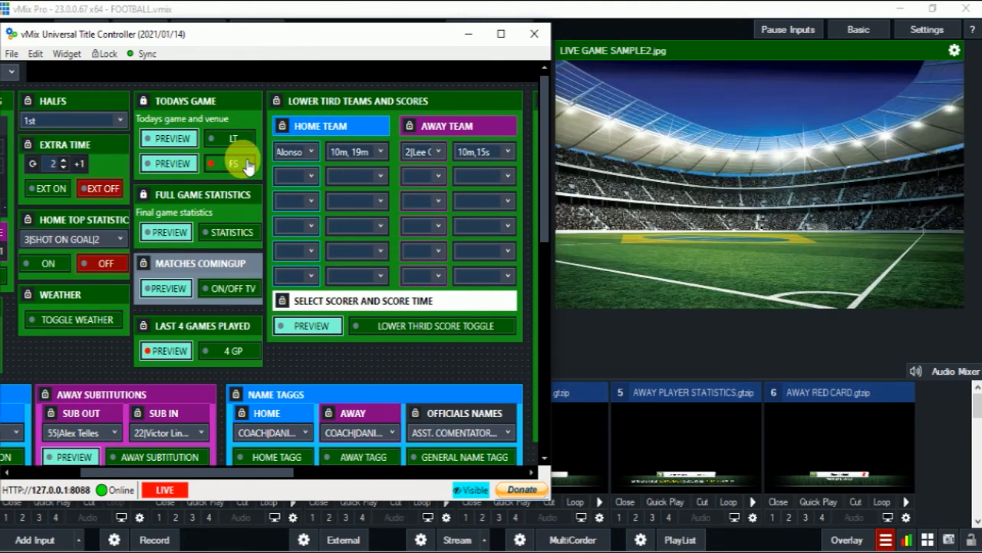
left_click(247, 167)
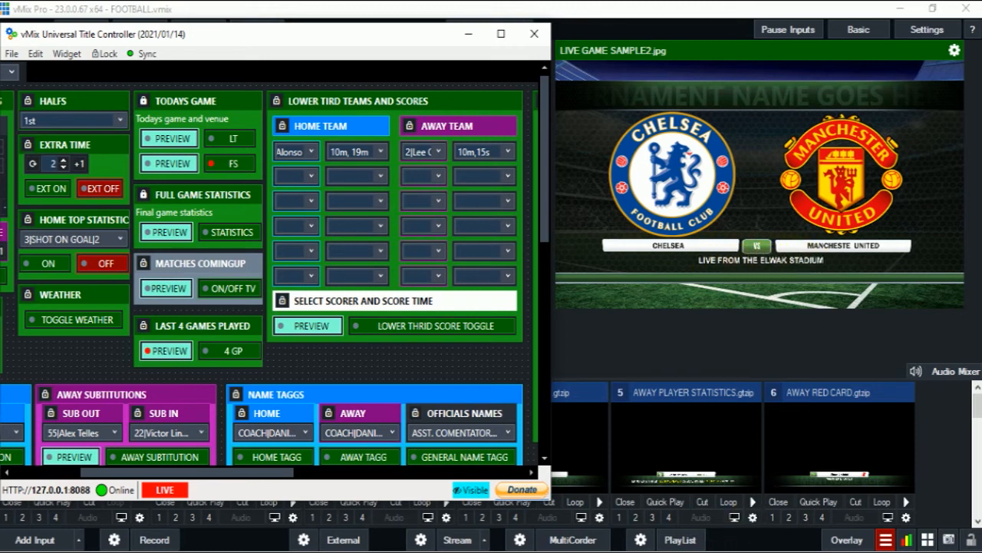
Step: Switch to GAME DATA.xlsx in Excel and look up the stadium line on the CLUBS INFO1 sheet
mouse_move(726, 550)
left_click(726, 507)
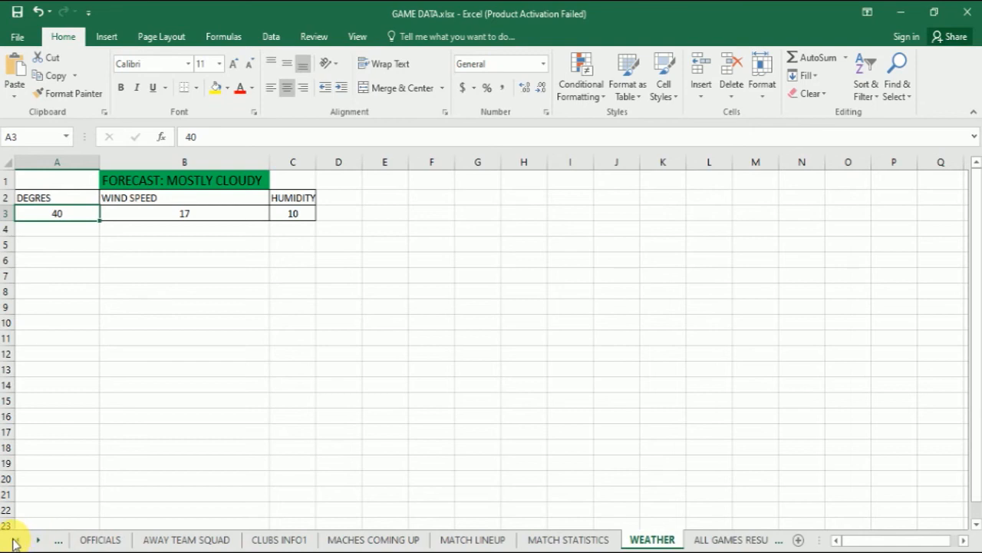
left_click(14, 541)
left_click(377, 539)
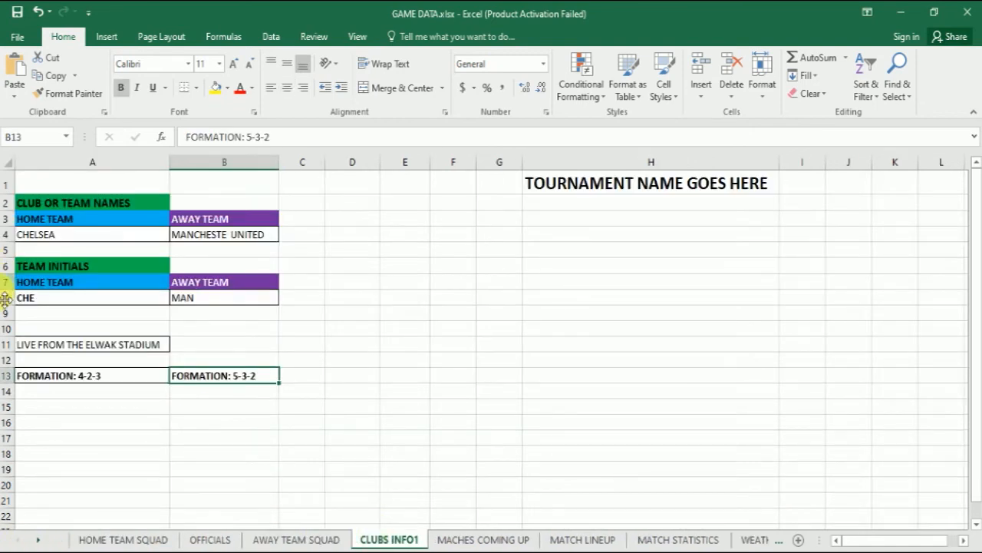
left_click(38, 347)
left_click(43, 359)
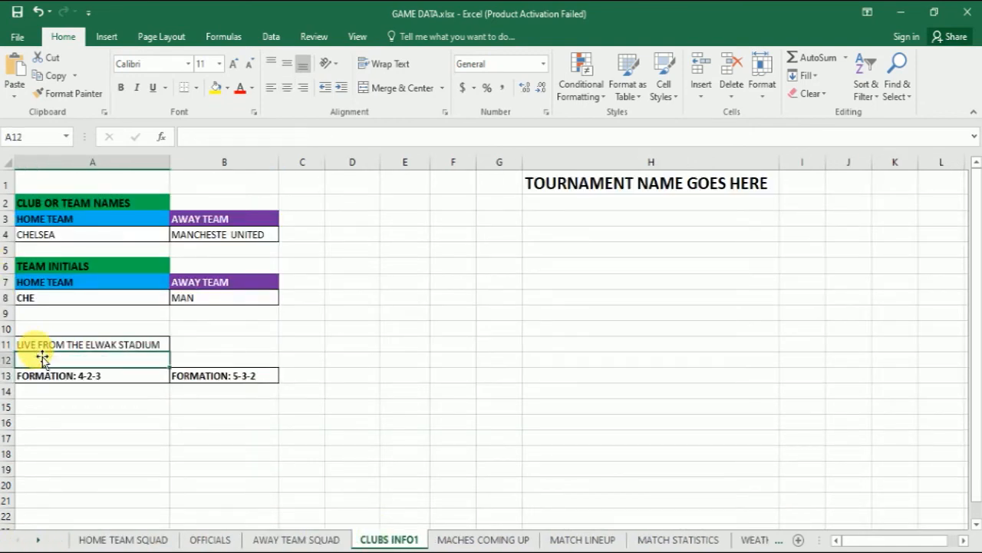
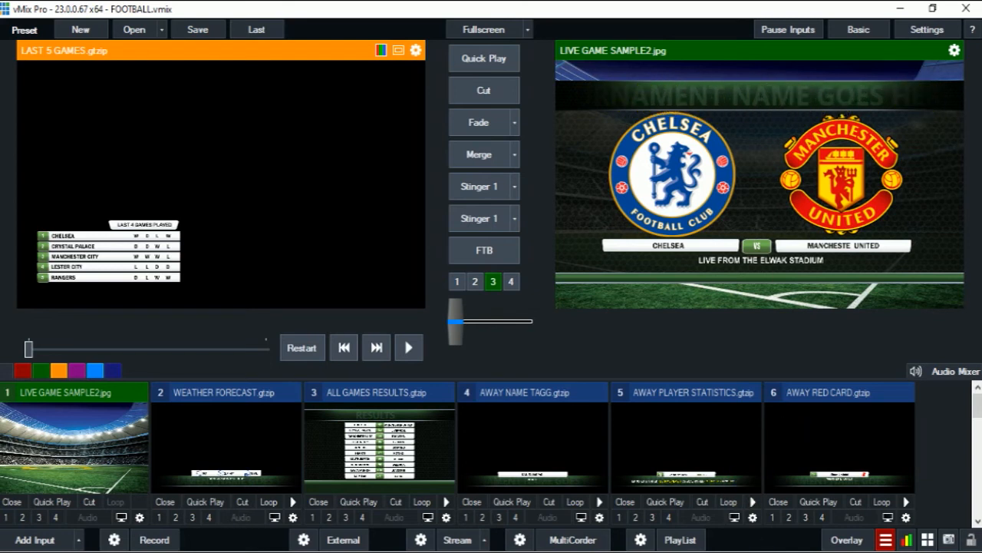
Step: Switch to GAME DATA.xlsx in Excel, set the tournament name on the CLUBS INFO1 sheet to ENGLISH PREMIER LEAGUE, and return to vMix
key("alt+Tab")
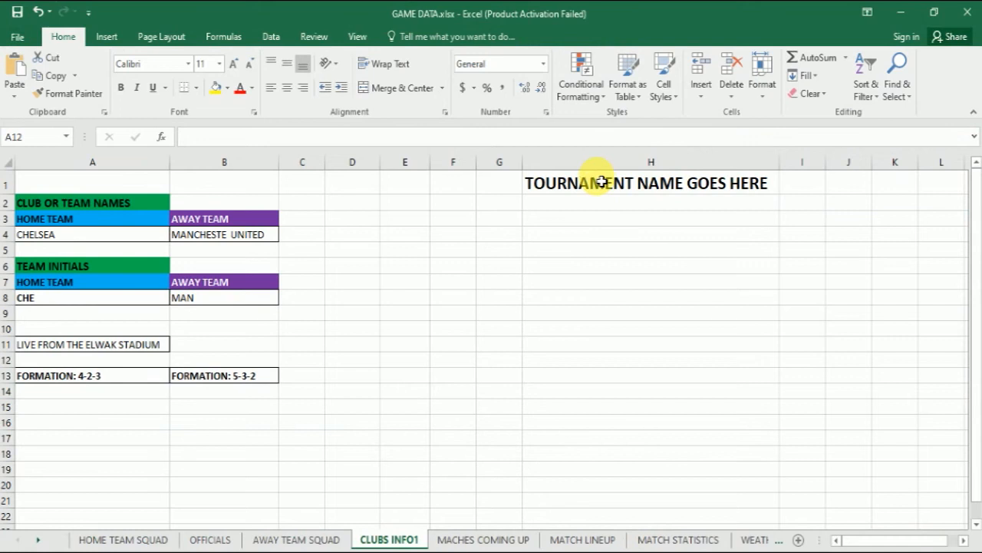
left_click(581, 191)
double_click(581, 191)
left_click_drag(527, 183, 771, 183)
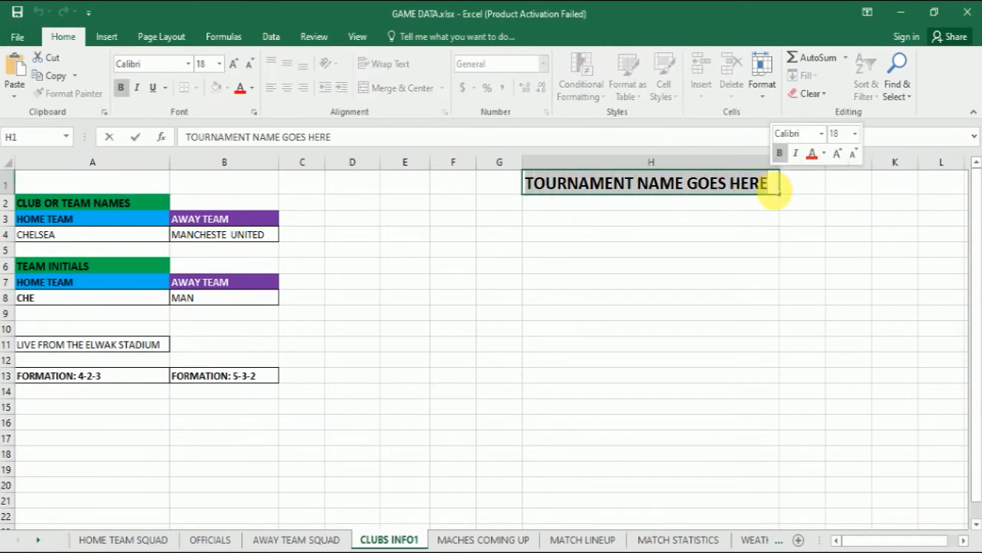
type("ENGLISH PREMIER LEAGUE")
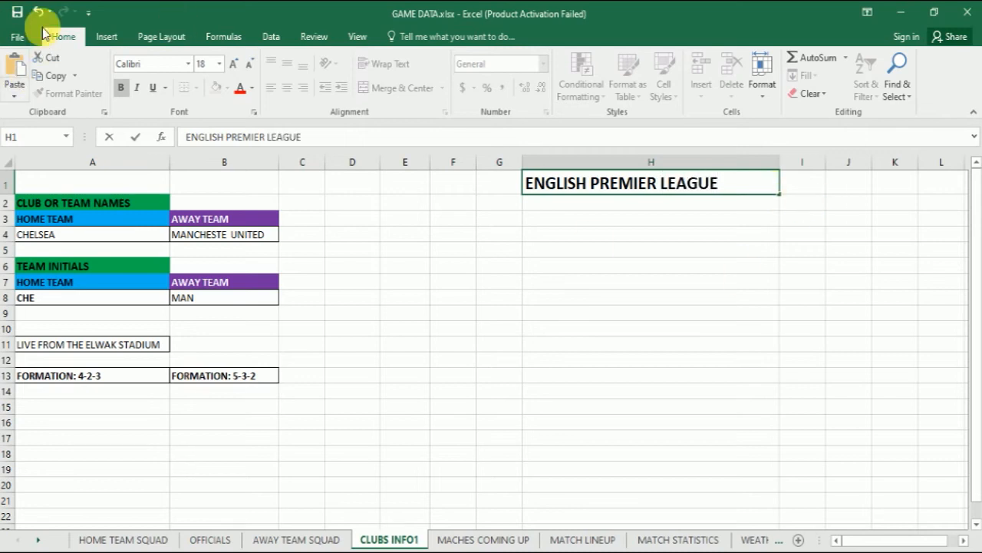
left_click(899, 12)
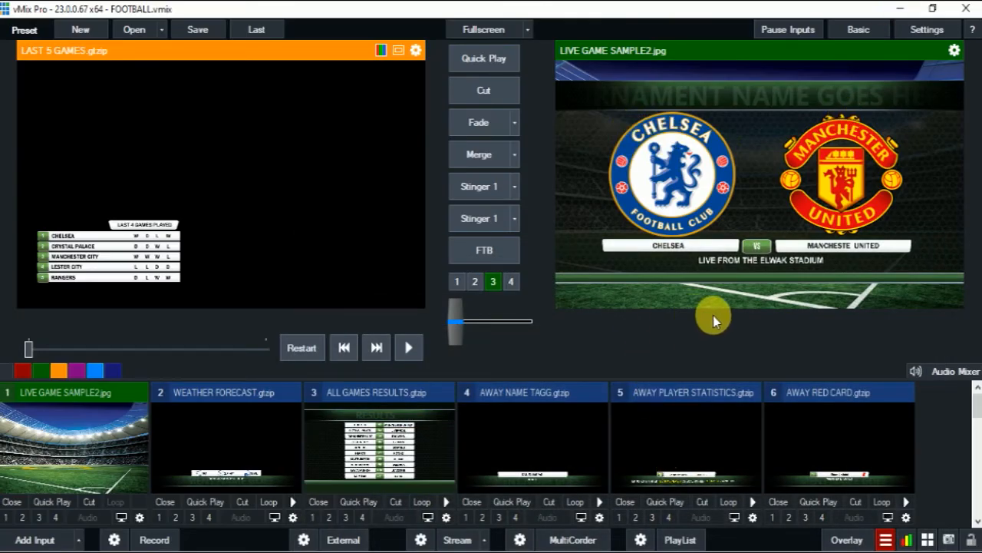
Step: Load the AWAY PLAYER STATISTICS graphic into the vMix preview and compare its tournament name with the CLUBS INFO1 sheet
left_click(680, 452)
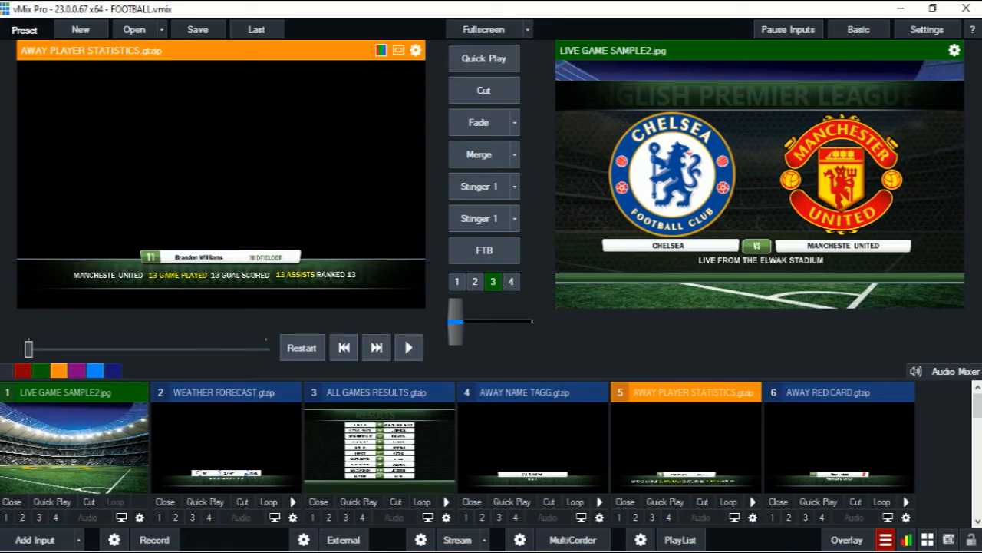
key("alt+Tab")
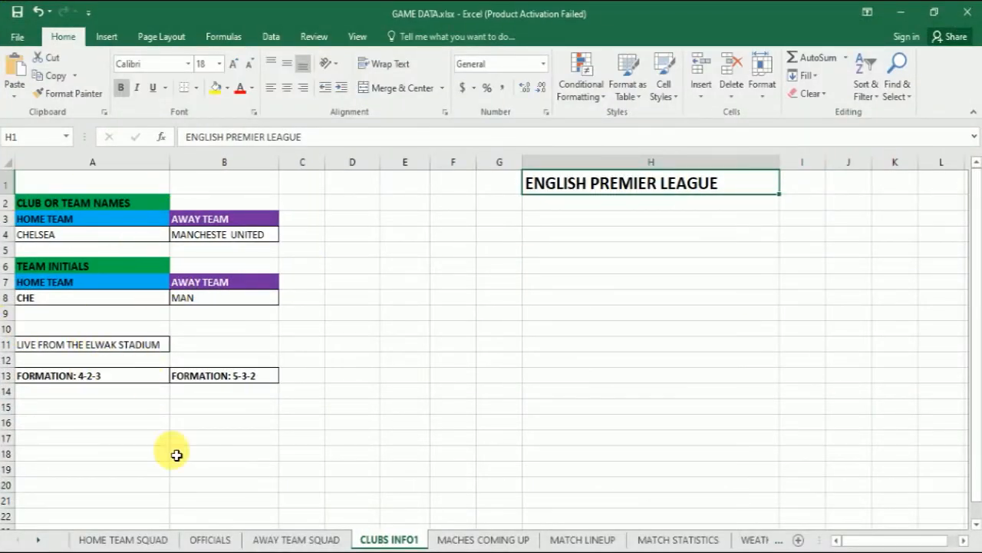
left_click(901, 12)
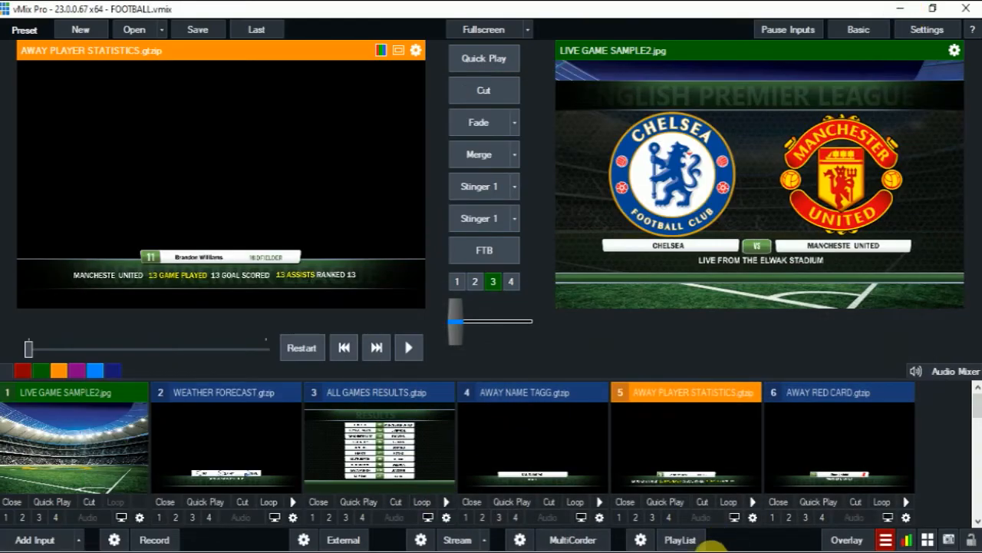
Step: Switch to vMix Universal Title Controller, show the TODAYS GAME lower third live, and check its team names against the CLUBS INFO1 sheet
key("alt+Tab")
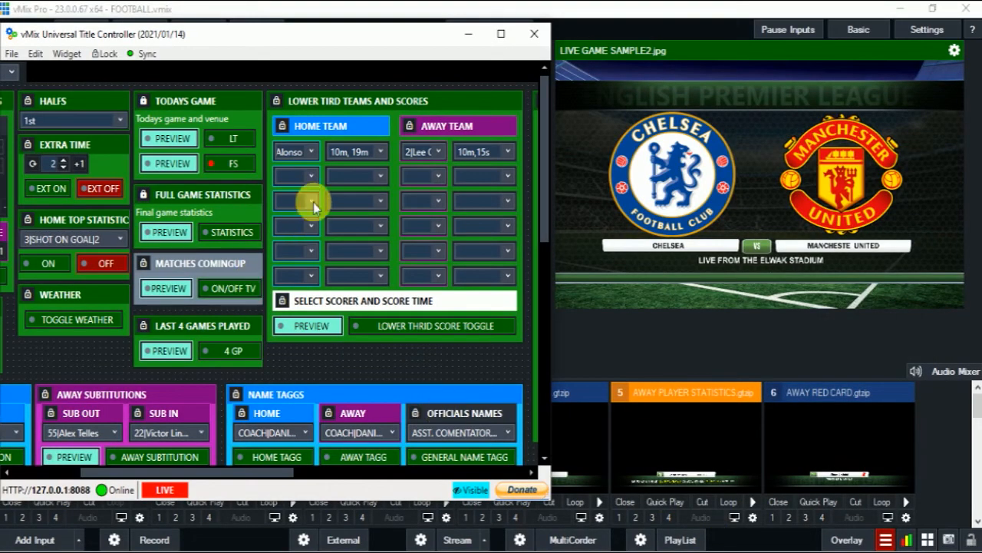
left_click(248, 147)
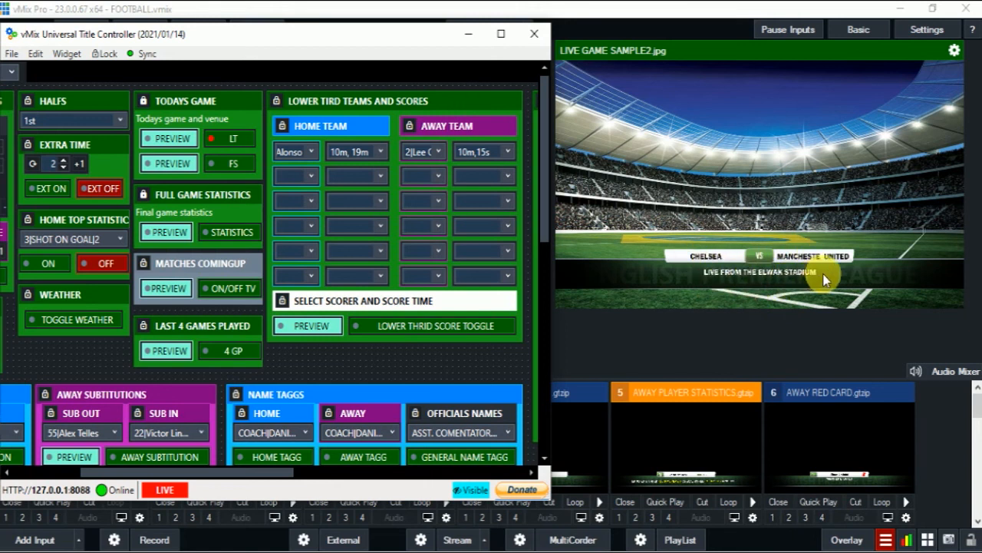
left_click(739, 551)
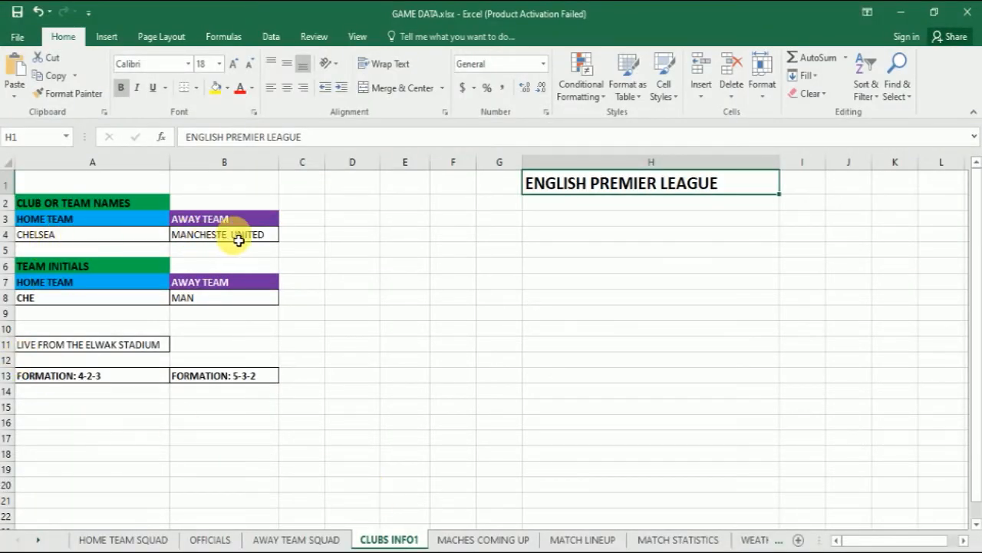
left_click(898, 14)
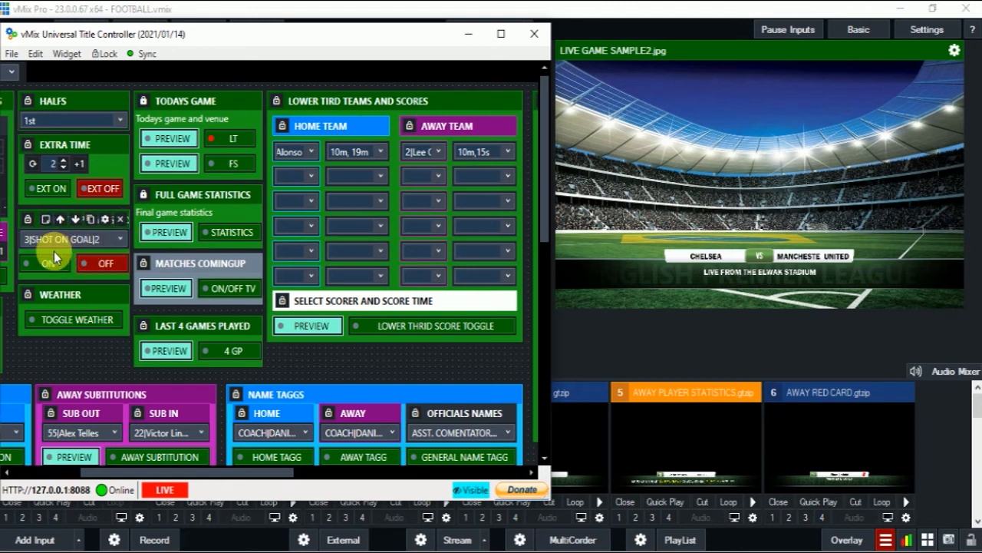
Step: Show the FULL GAME STATISTICS graphic live and compare its heading and rows with the MATCH STATISTICS sheet in Excel
left_click(232, 233)
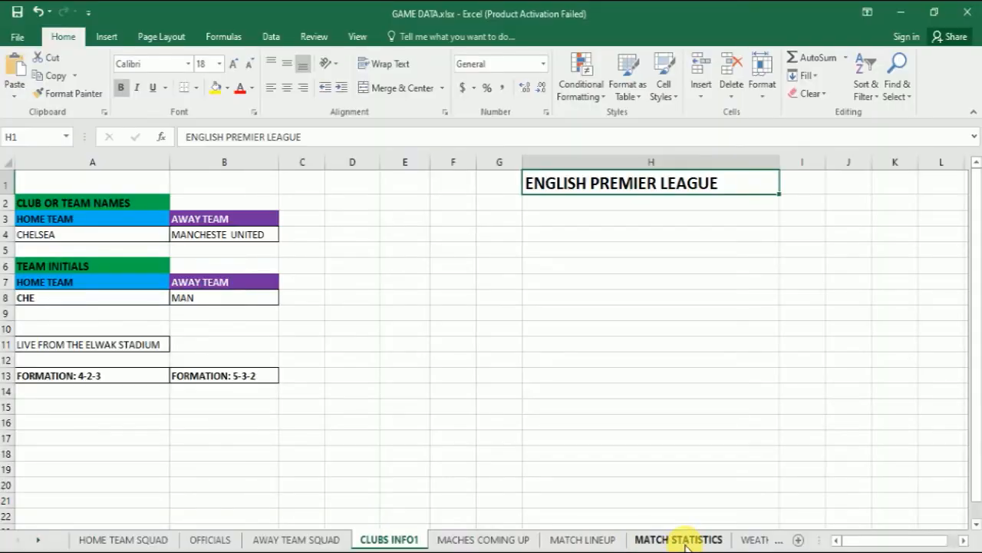
left_click(678, 539)
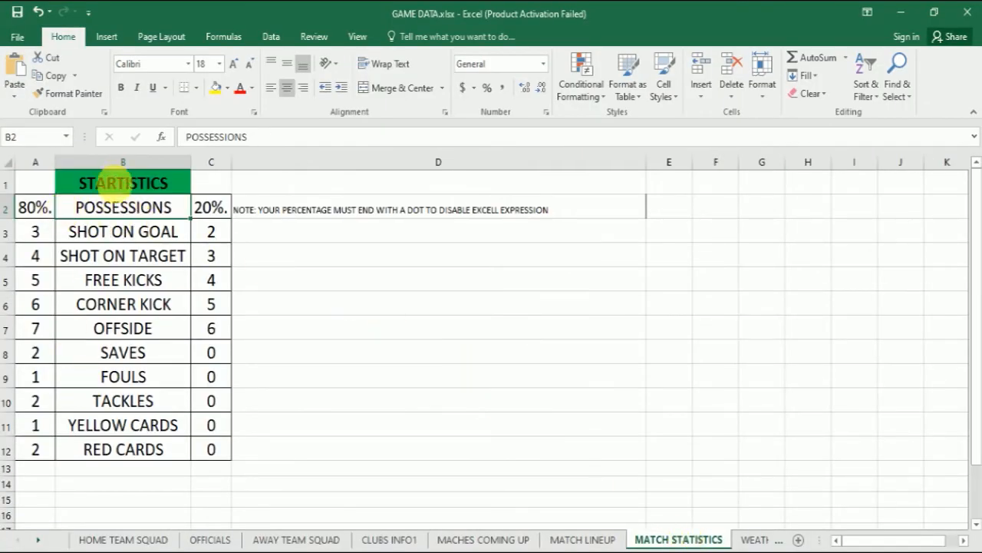
left_click(124, 184)
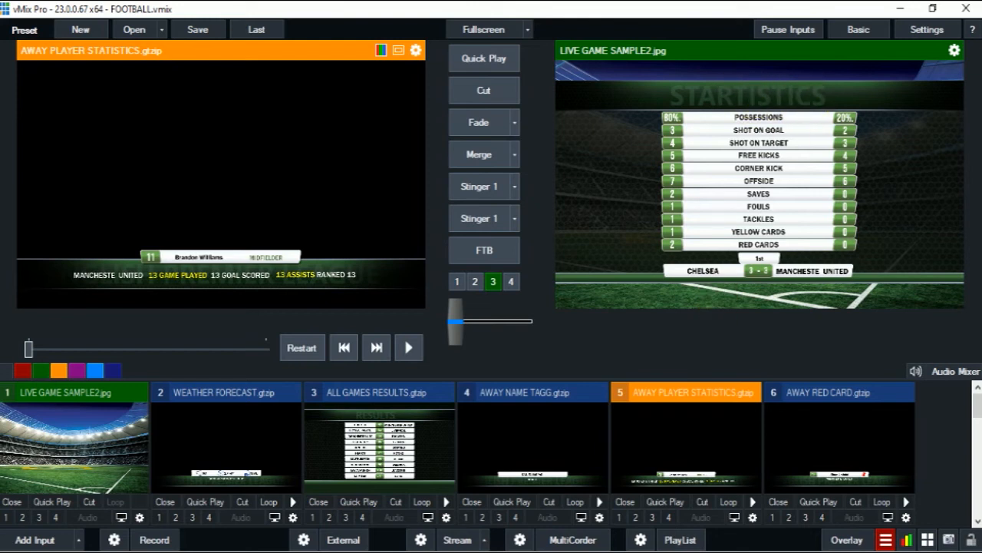
mouse_move(759, 551)
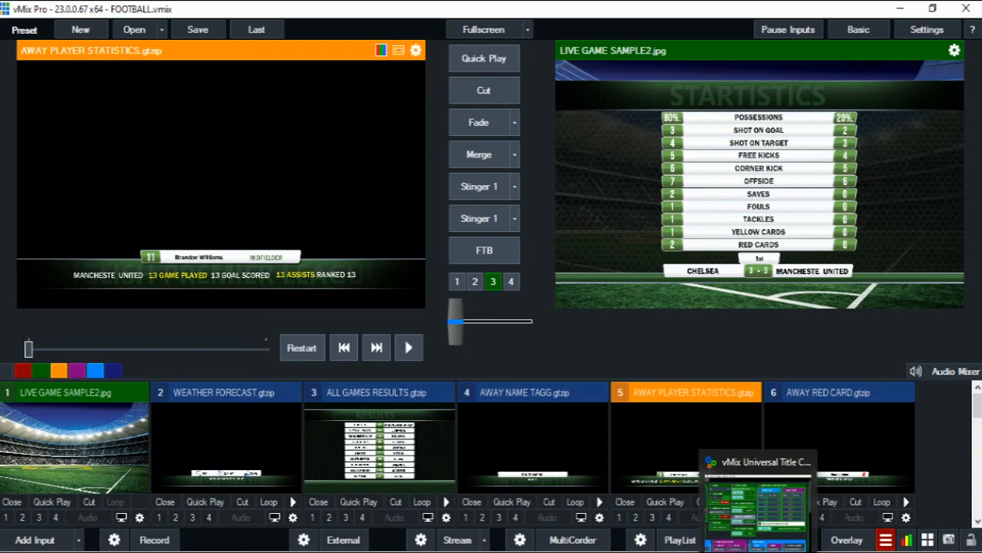
key("alt+Tab")
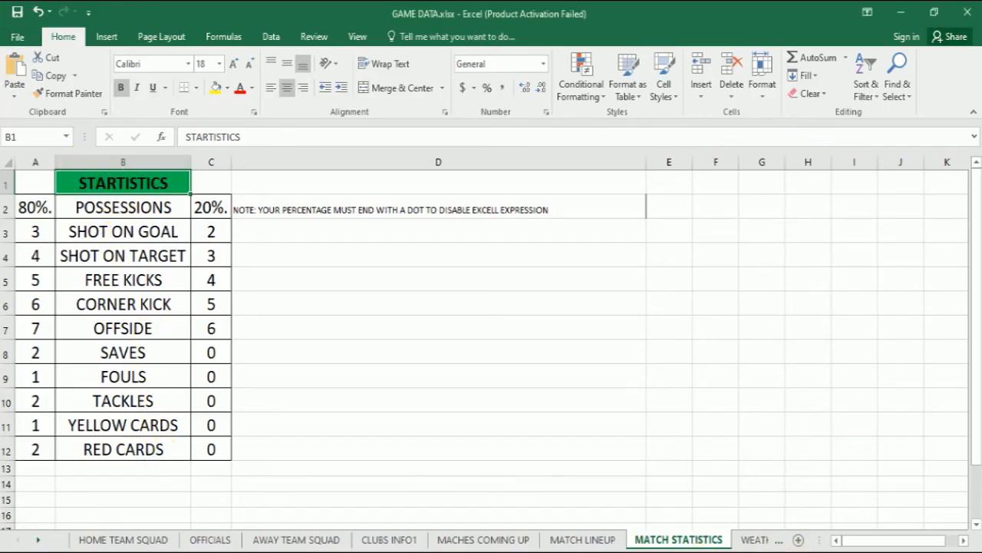
key("alt+Tab")
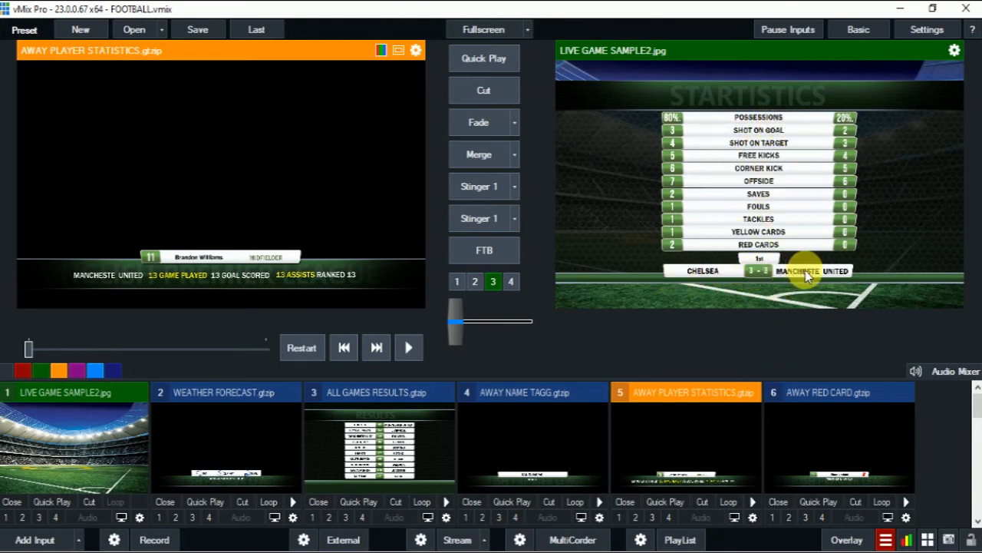
Step: In vMix Universal Title Controller, test the HALFS value with 2nd and 1st, and set it to FT for the live statistics graphic
key("alt+Tab")
left_click(121, 120)
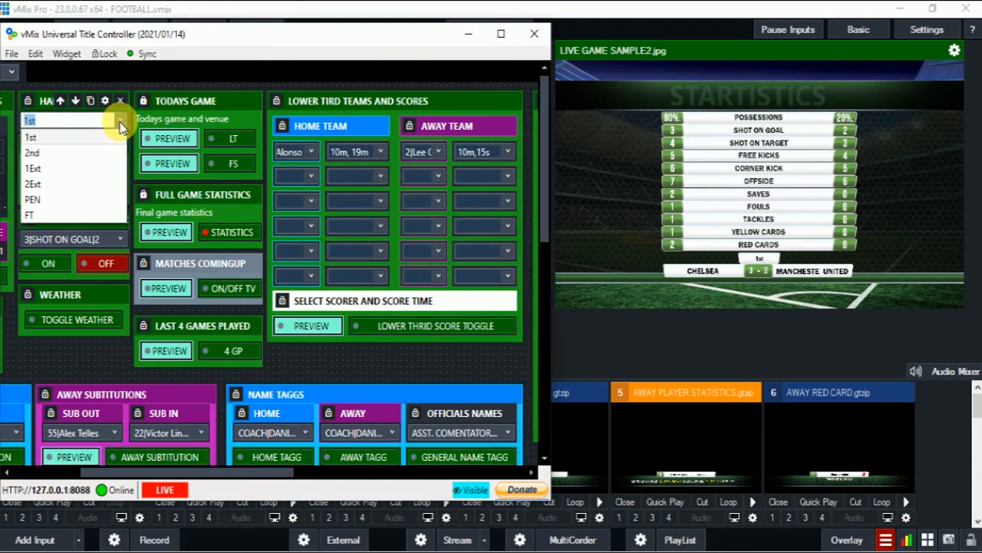
left_click(32, 153)
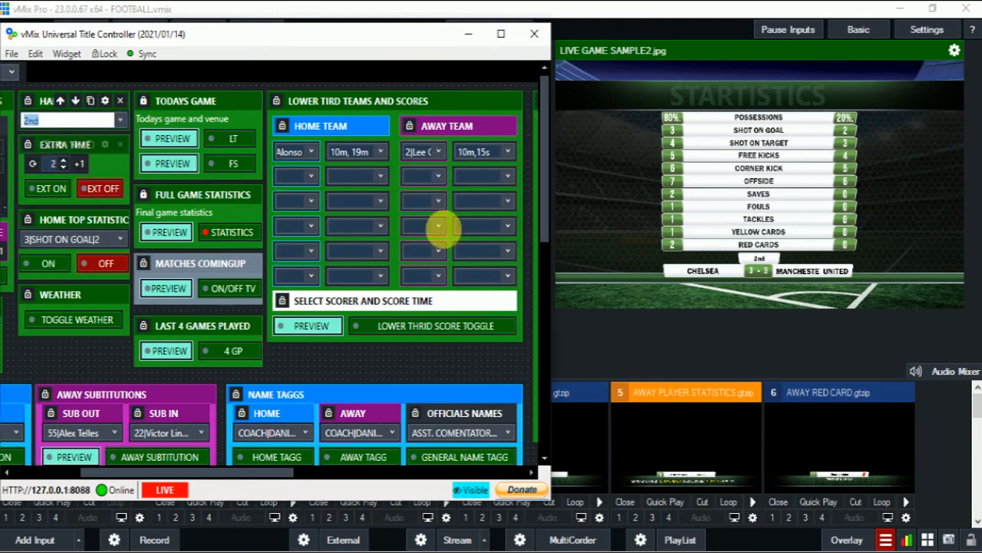
left_click(121, 121)
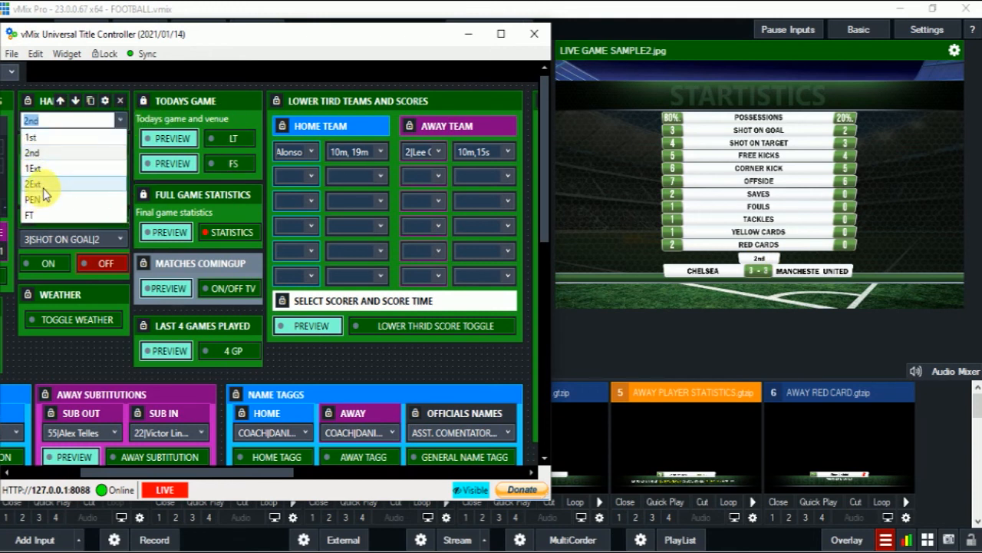
left_click(30, 137)
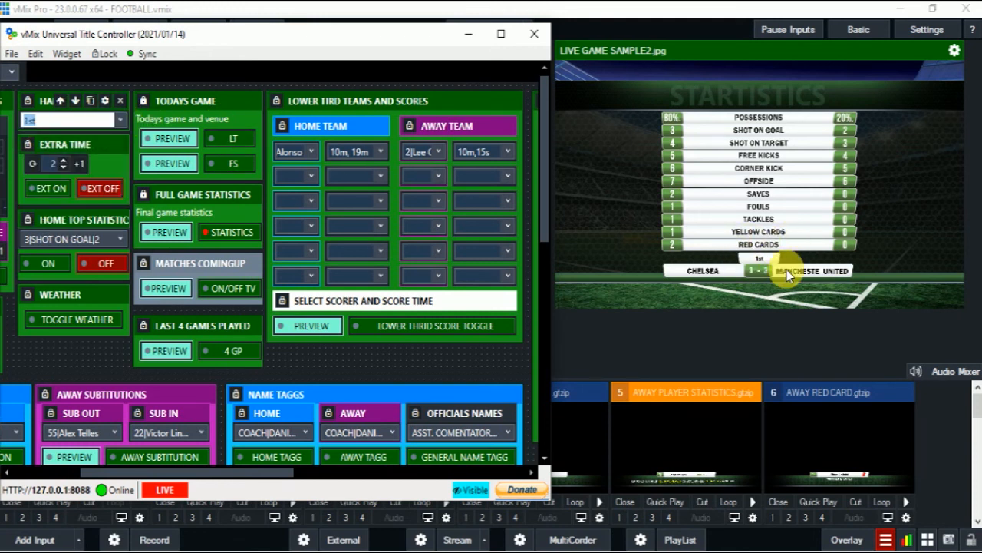
left_click(119, 120)
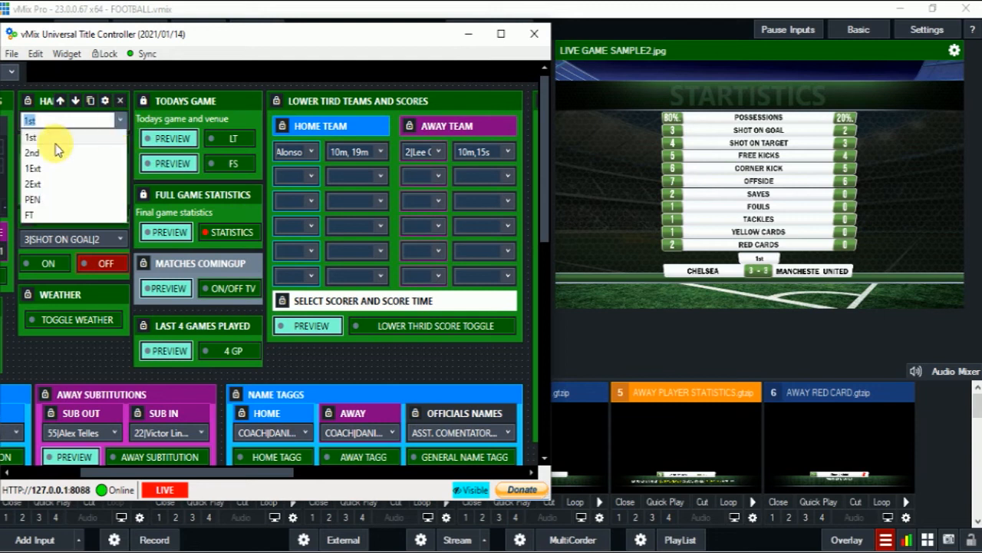
left_click(39, 213)
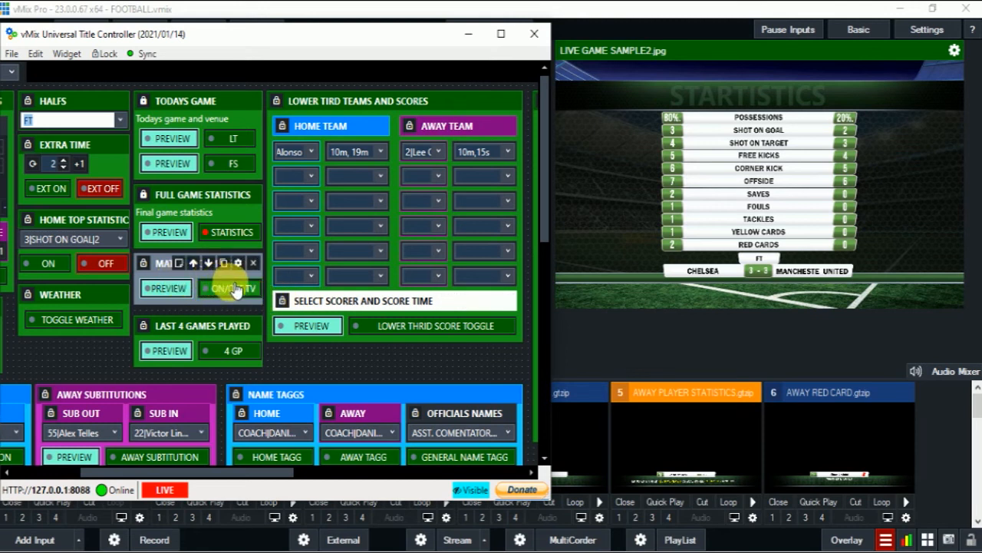
Step: Show the MATCHES COMINGUP graphic live, and toggle it off and on again
left_click(152, 268)
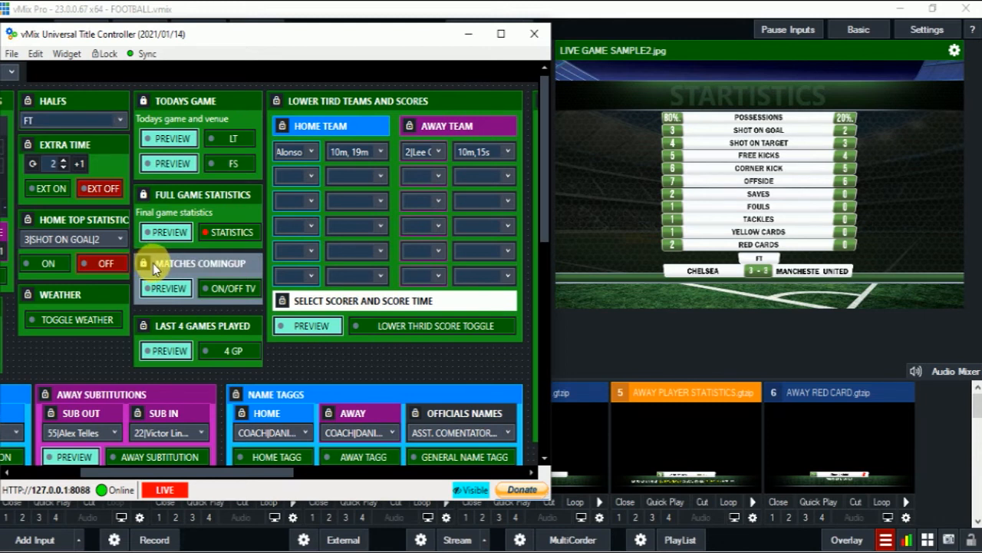
left_click(232, 292)
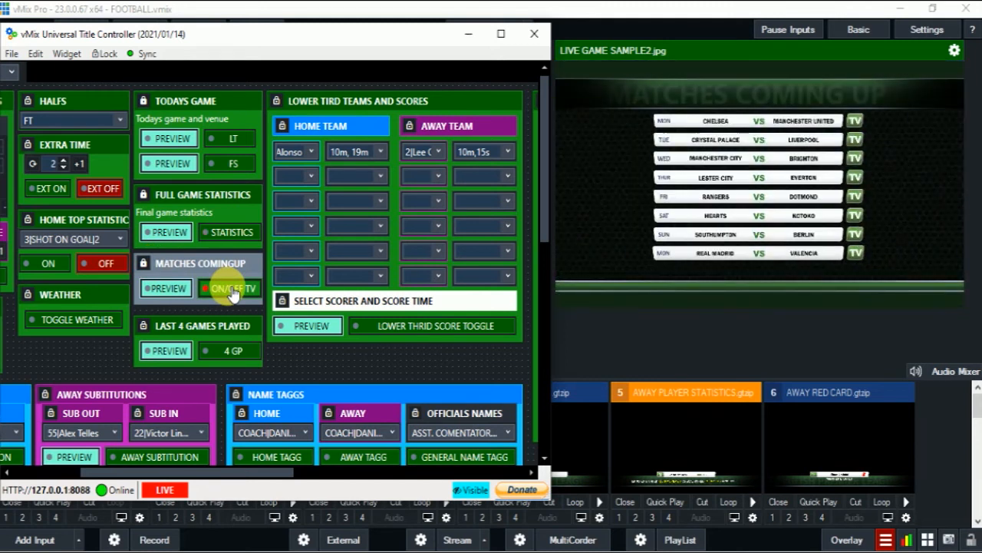
left_click(231, 291)
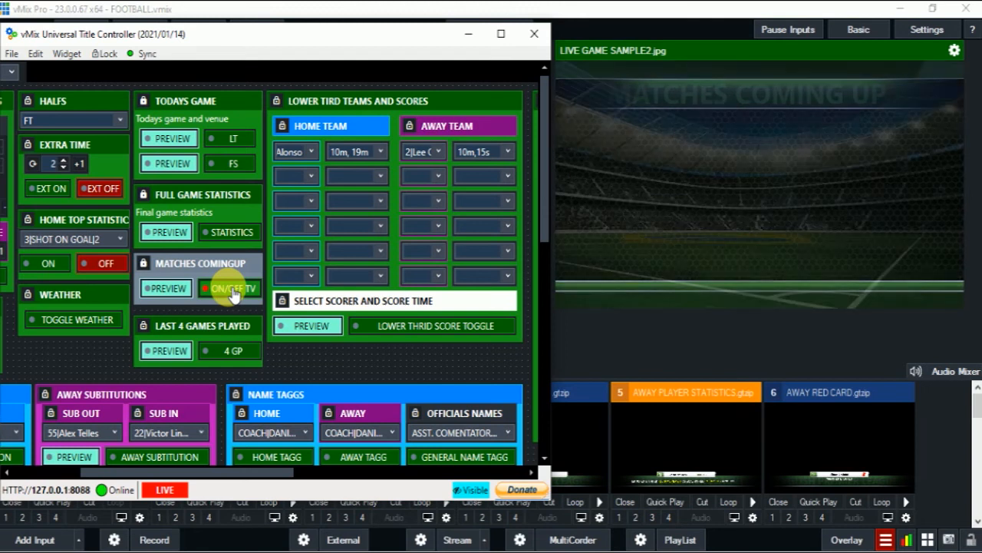
left_click(232, 291)
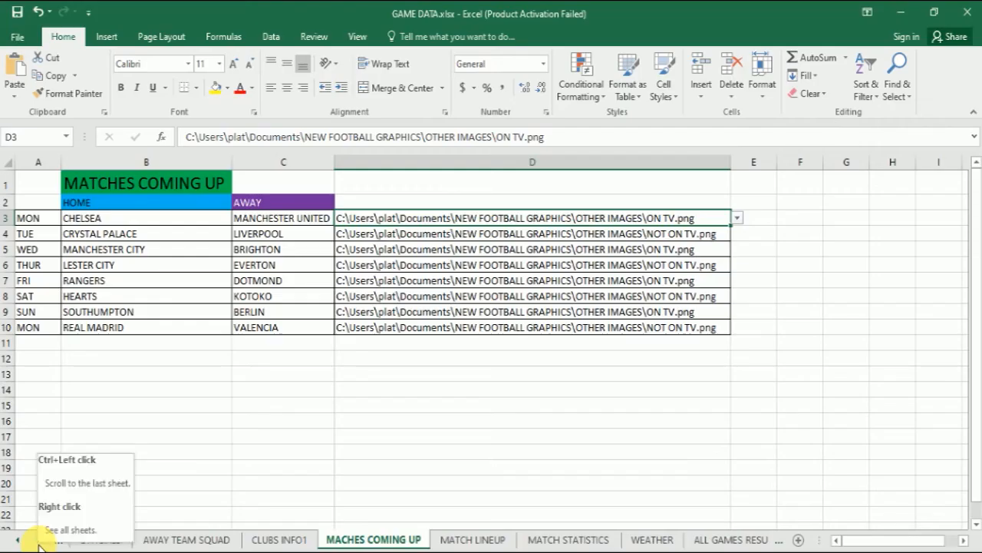
Step: In GAME DATA.xlsx, open the DROPDOWN sheet and inspect the image path for ON TV.png
left_click(37, 540)
left_click(36, 540)
left_click(656, 540)
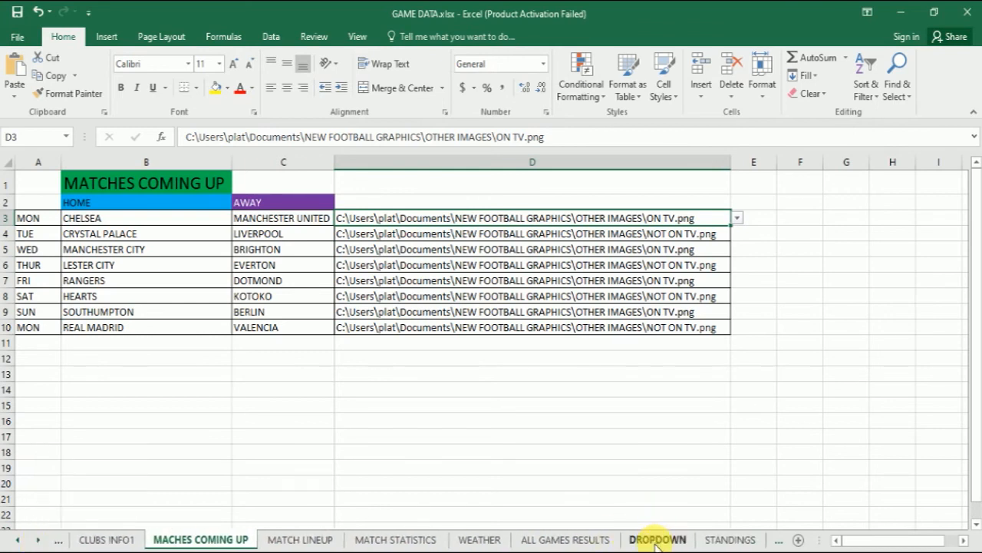
left_click(656, 540)
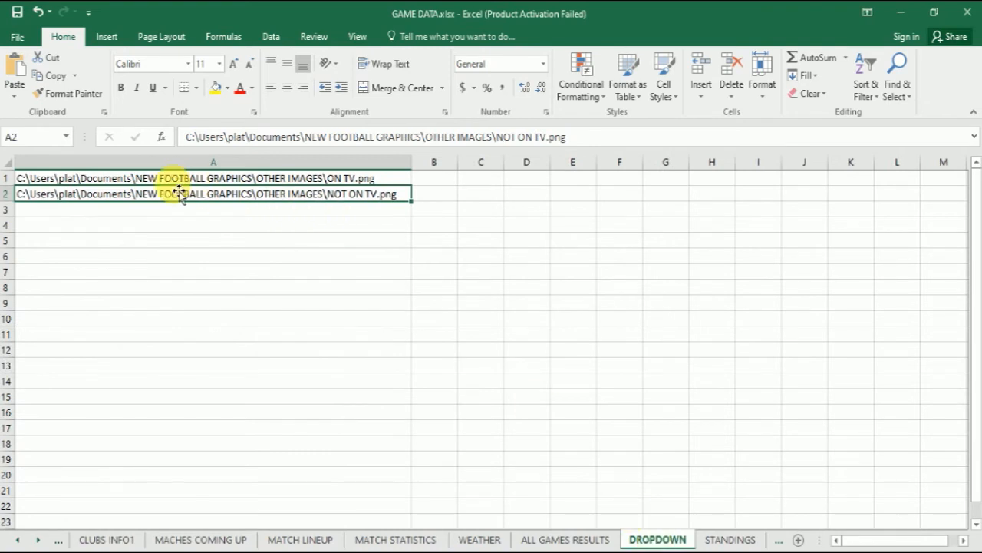
left_click(185, 182)
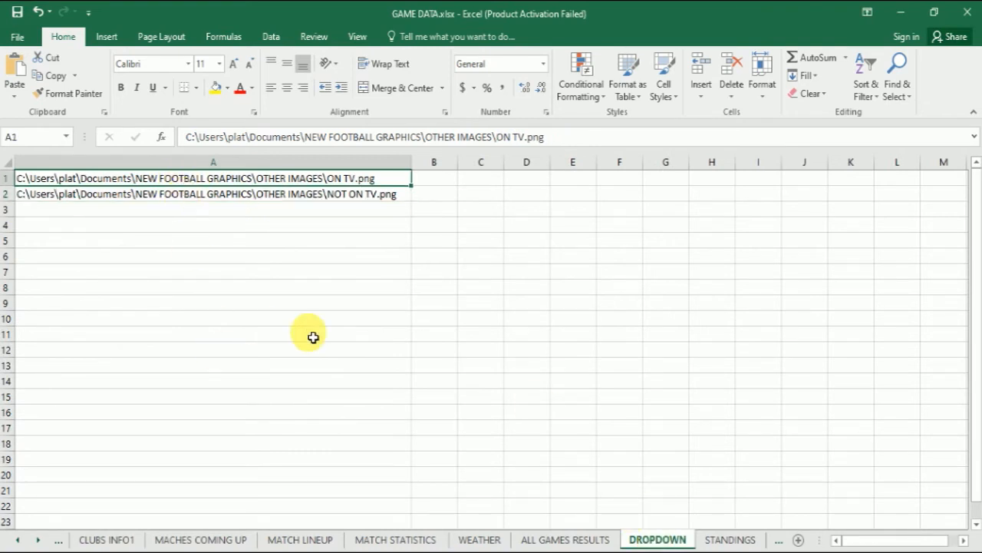
Step: Switch to File Explorer, go back to the NEW FOOTBALL GRAPHICS folder, and look inside its FONTS subfolder
mouse_move(405, 549)
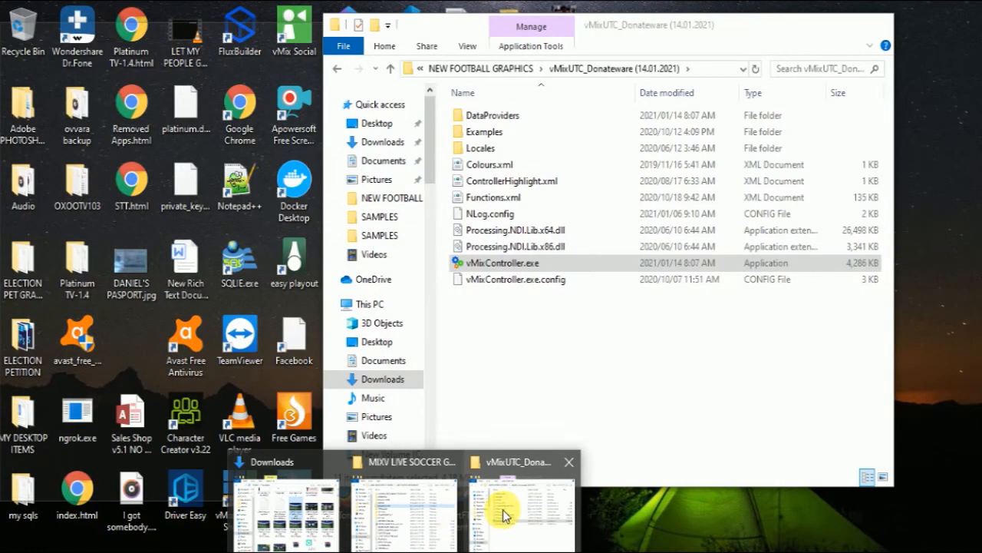
left_click(504, 515)
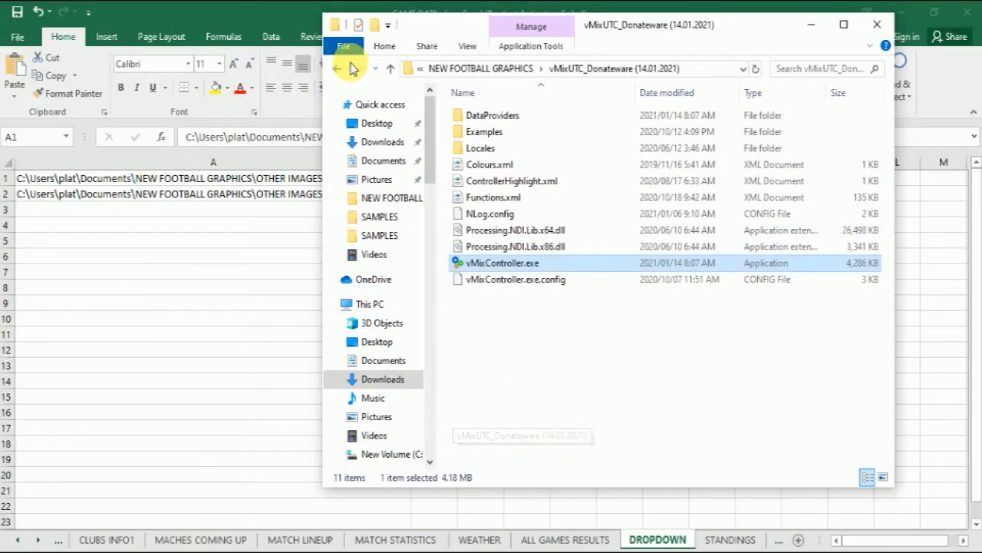
left_click(338, 71)
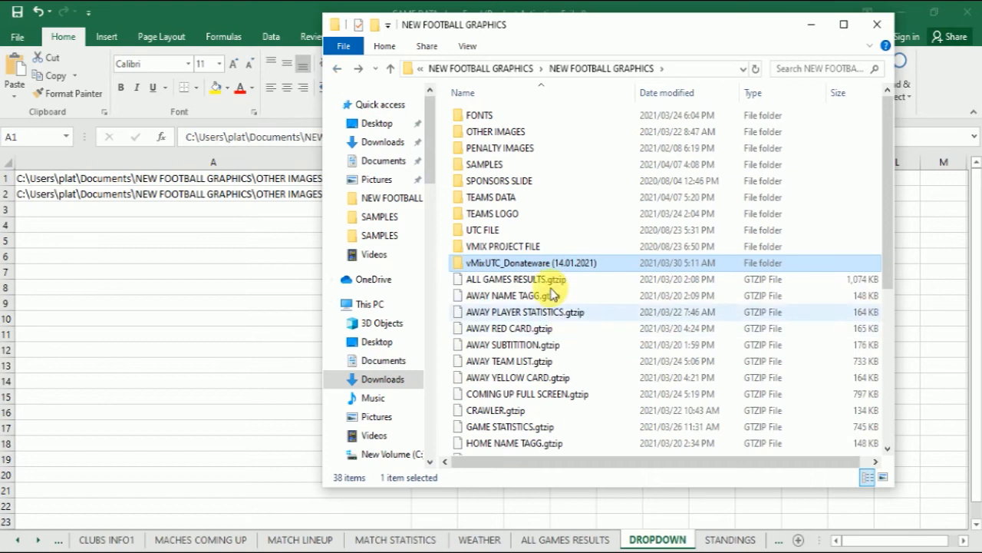
double_click(484, 123)
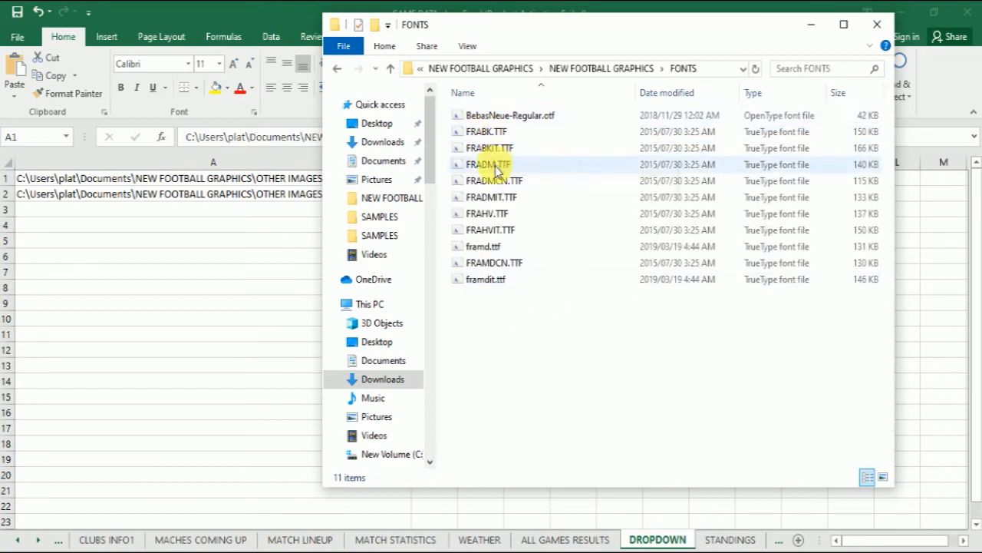
left_click(338, 72)
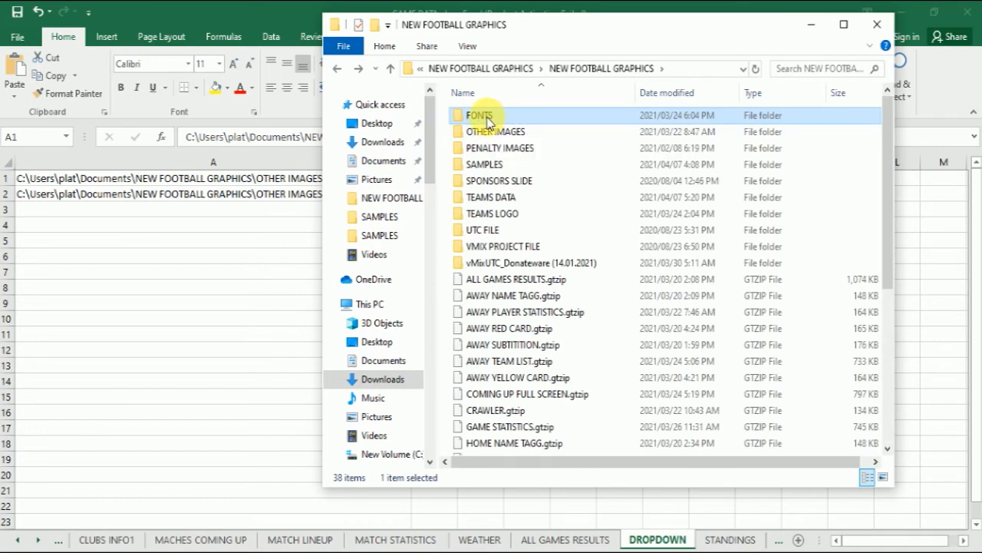
Step: Return from the FONTS folder, open OTHER IMAGES, and copy the file path of ON TV.png
double_click(489, 123)
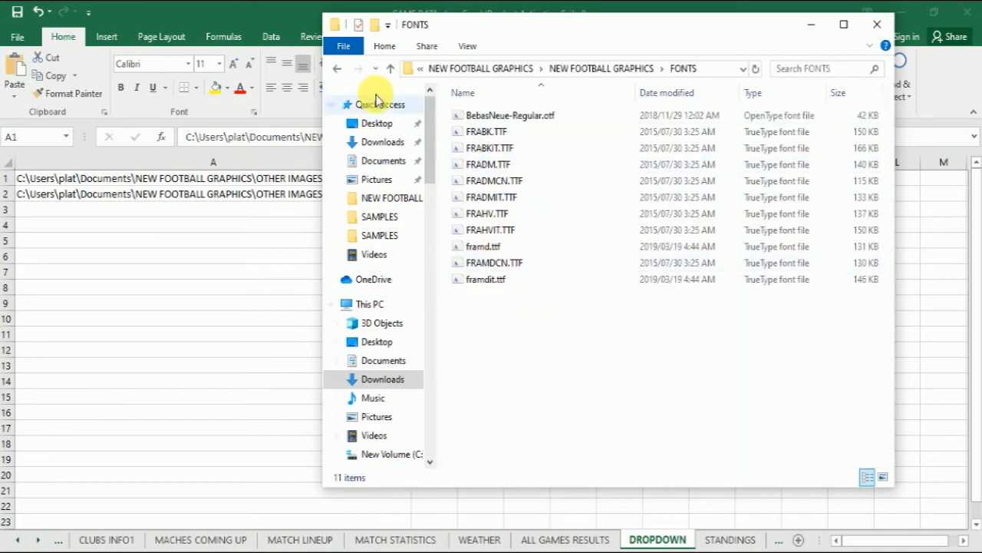
left_click(335, 73)
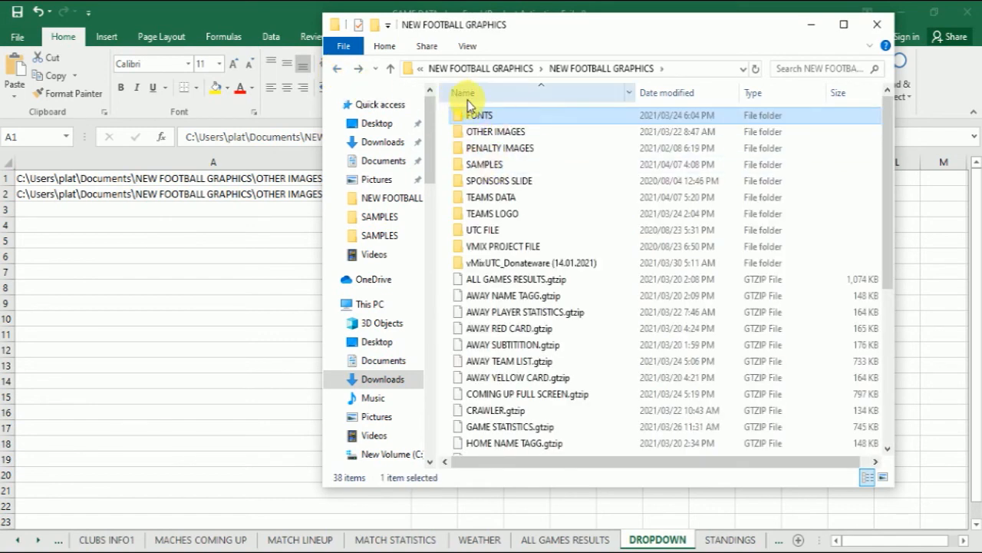
left_click(491, 141)
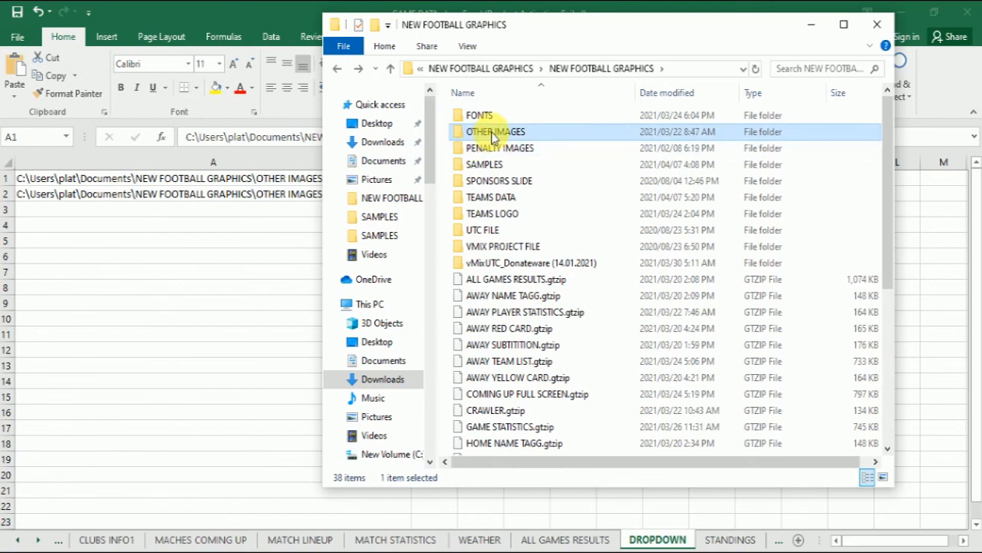
double_click(491, 134)
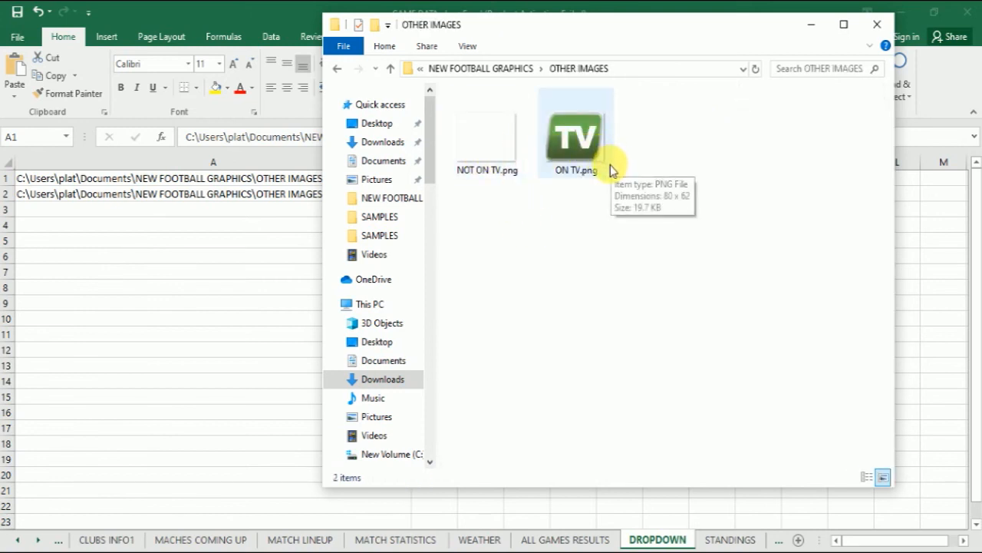
left_click(562, 150)
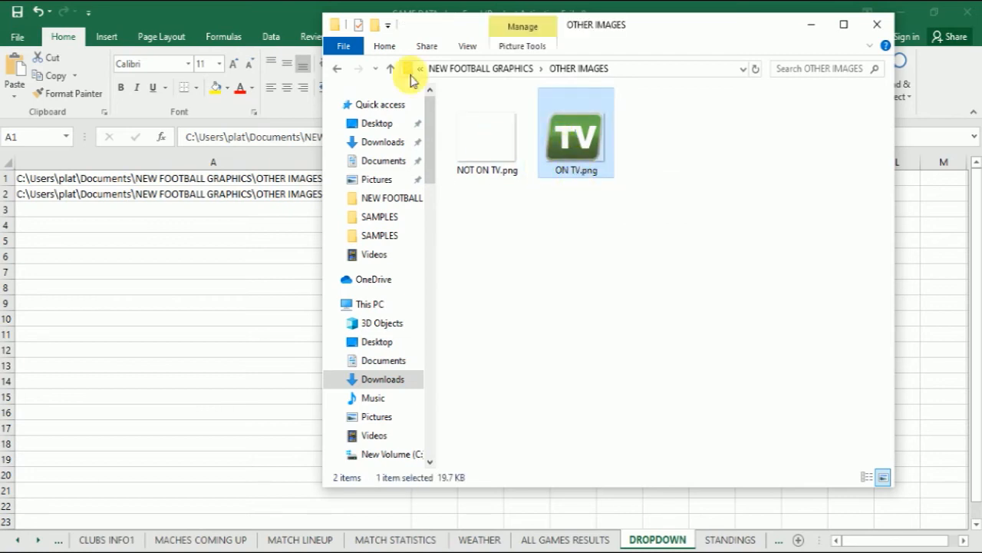
left_click(385, 46)
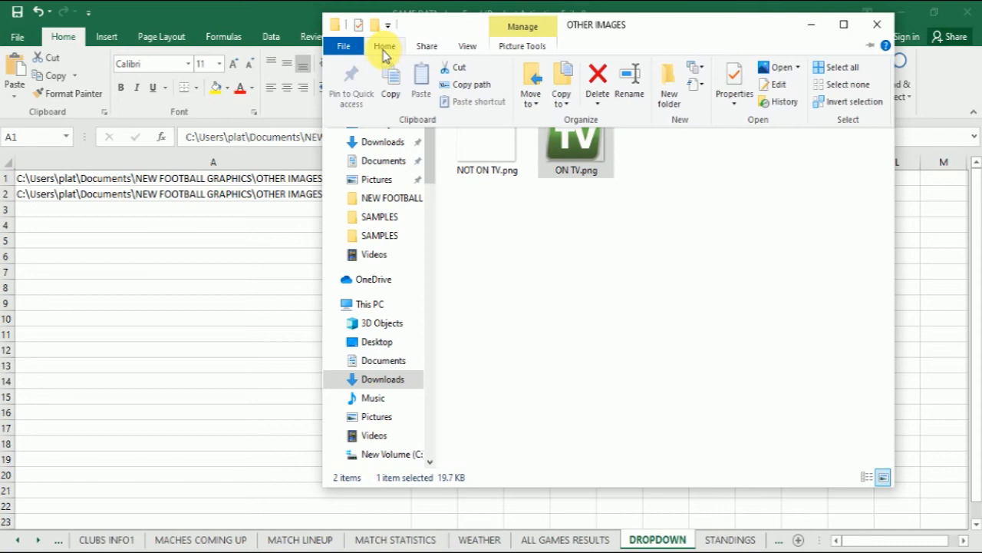
left_click(464, 86)
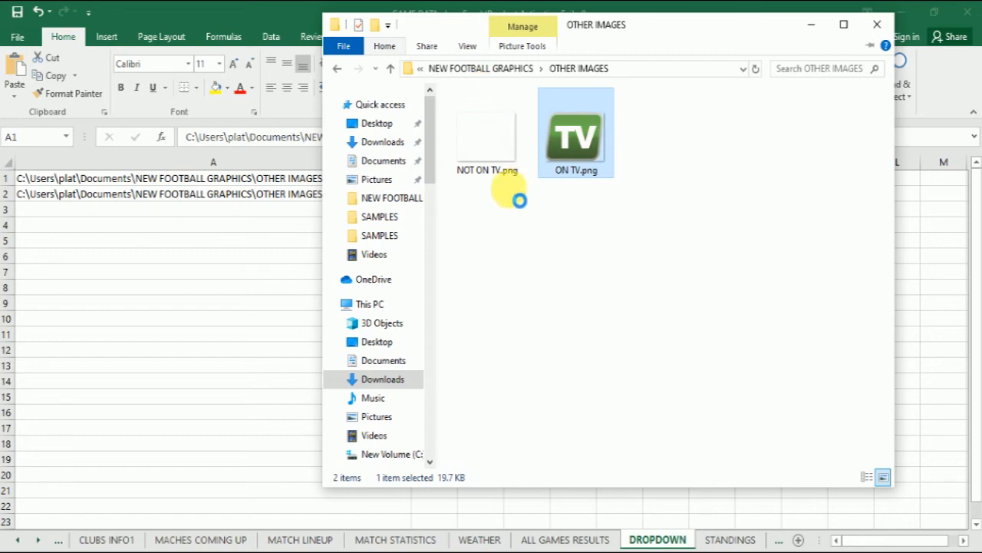
Step: In GAME DATA.xlsx, replace cell A1 of the DROPDOWN sheet with the copied Downloads path of ON TV.png and widen column A
left_click(87, 196)
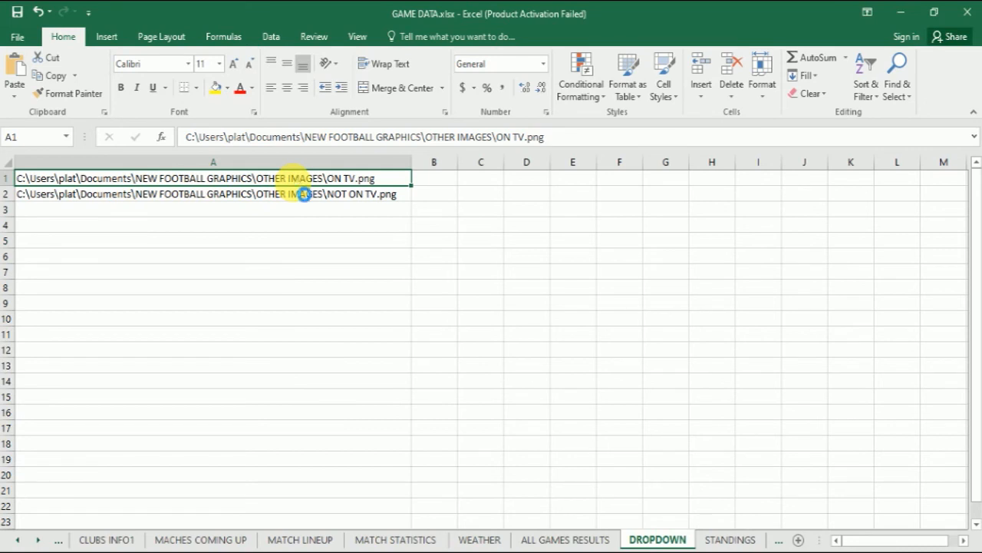
key("Delete")
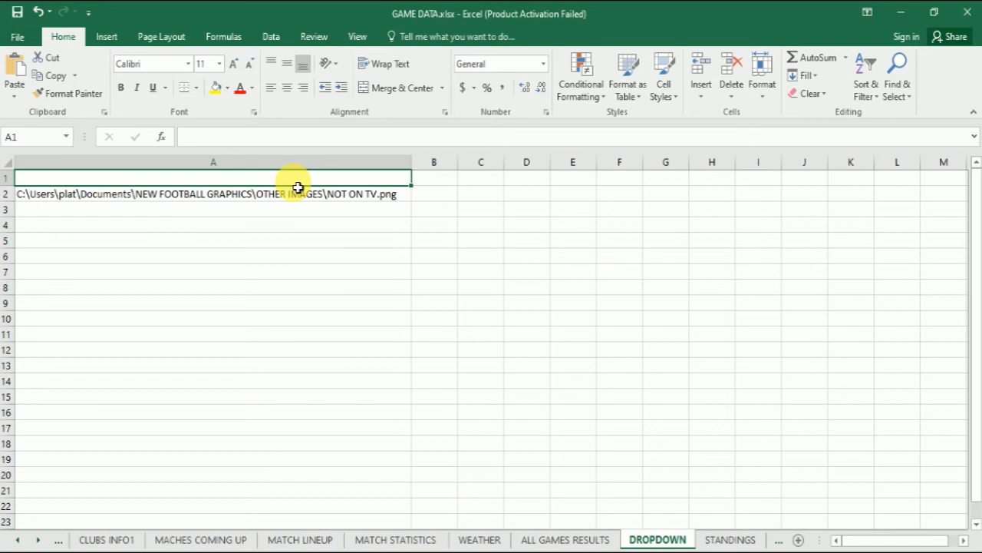
type("C:\\Users\\plat\\Downloads\\NEW FOOTBALL GRAPHICS\\NEW FOOTBALL GRAPHICS\\OTHER IMAGES\\ON TV.png")
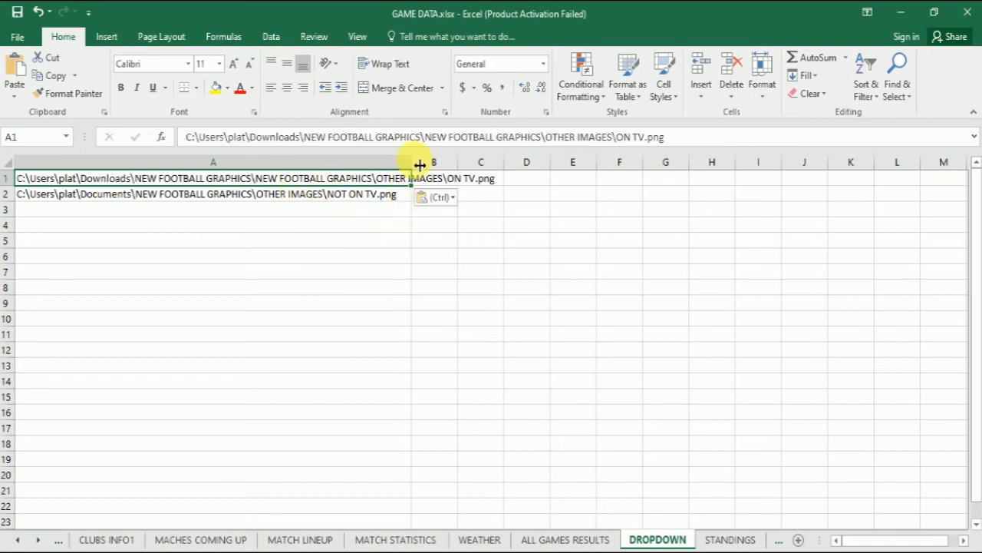
left_click_drag(420, 165, 514, 164)
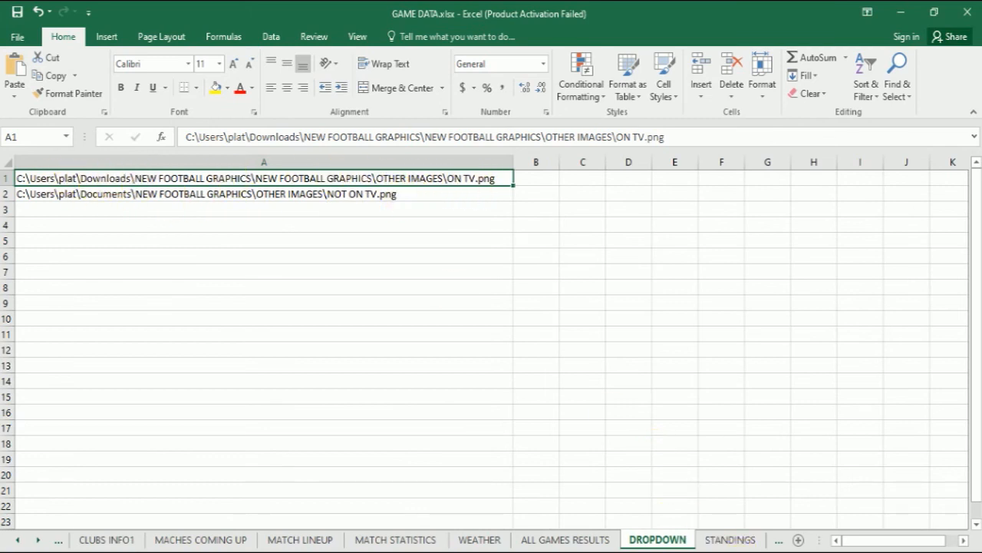
Step: Switch back to the OTHER IMAGES folder in File Explorer and copy the file path of NOT ON TV.png
mouse_move(758, 550)
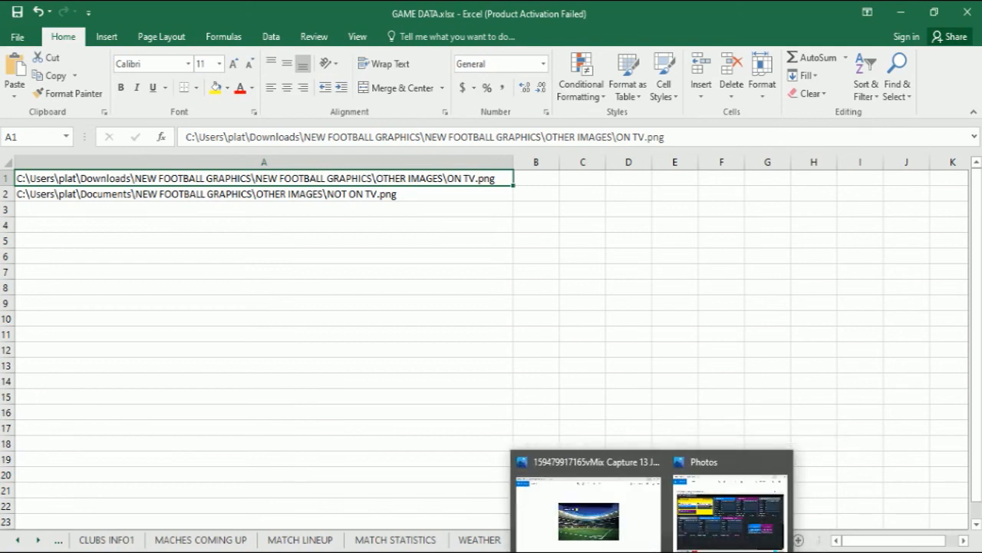
mouse_move(404, 551)
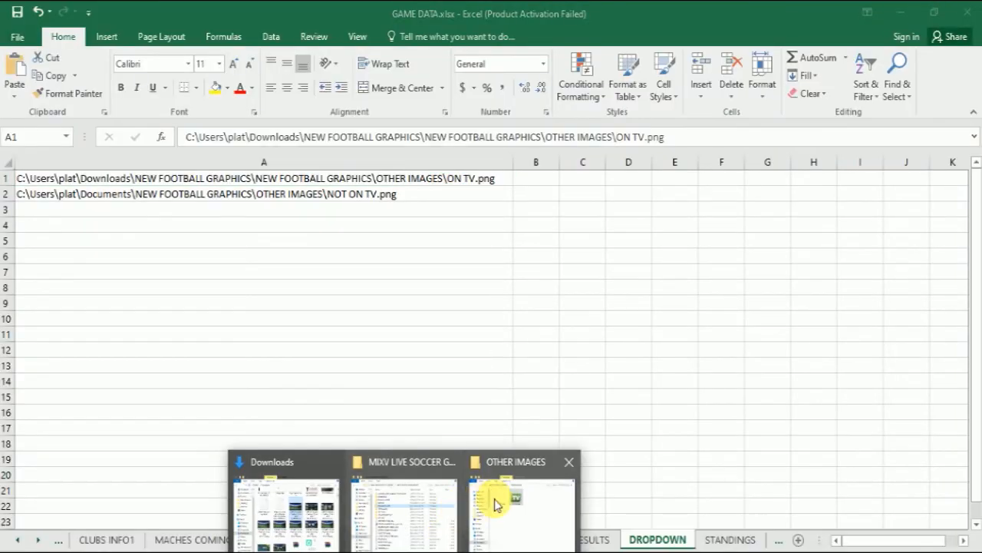
left_click(491, 499)
left_click(470, 159)
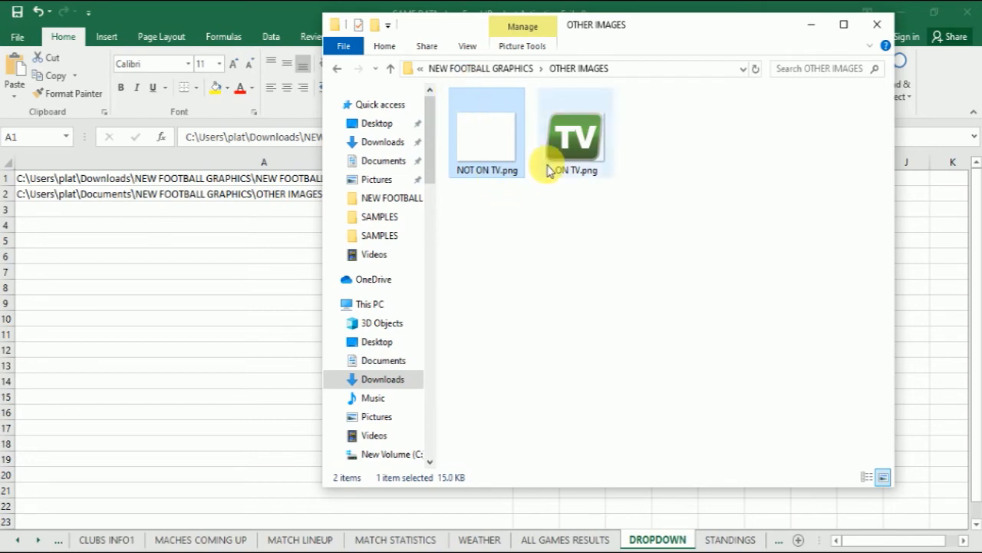
left_click(385, 46)
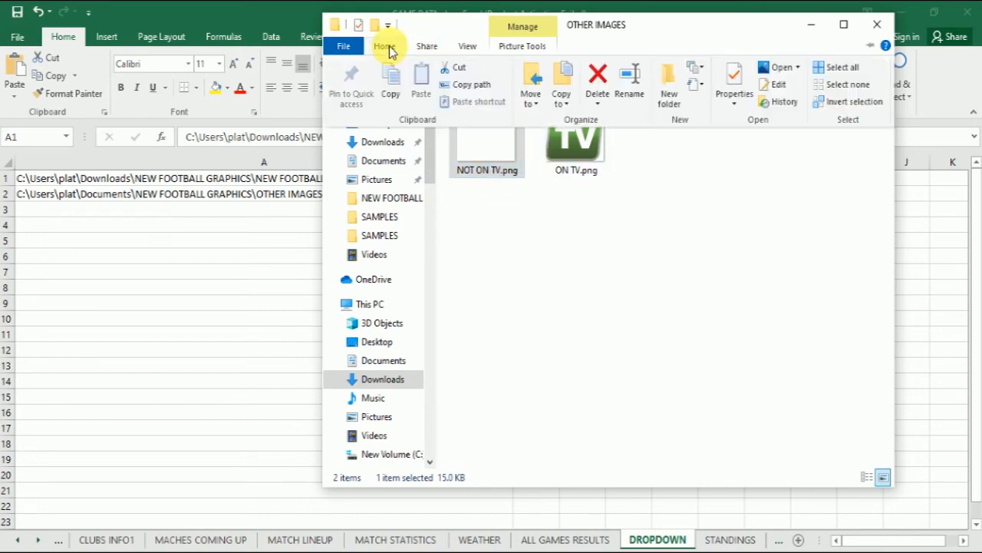
left_click(476, 96)
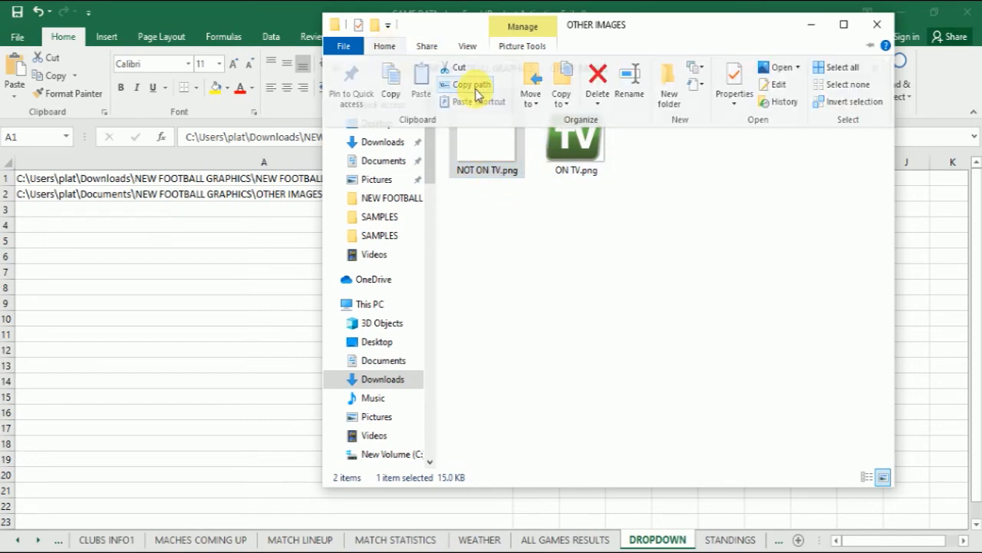
Step: In Excel, replace cell A2 with the copied NOT ON TV.png path, strip its quotation marks, and fit column A to the text
left_click(195, 197)
left_click(218, 198)
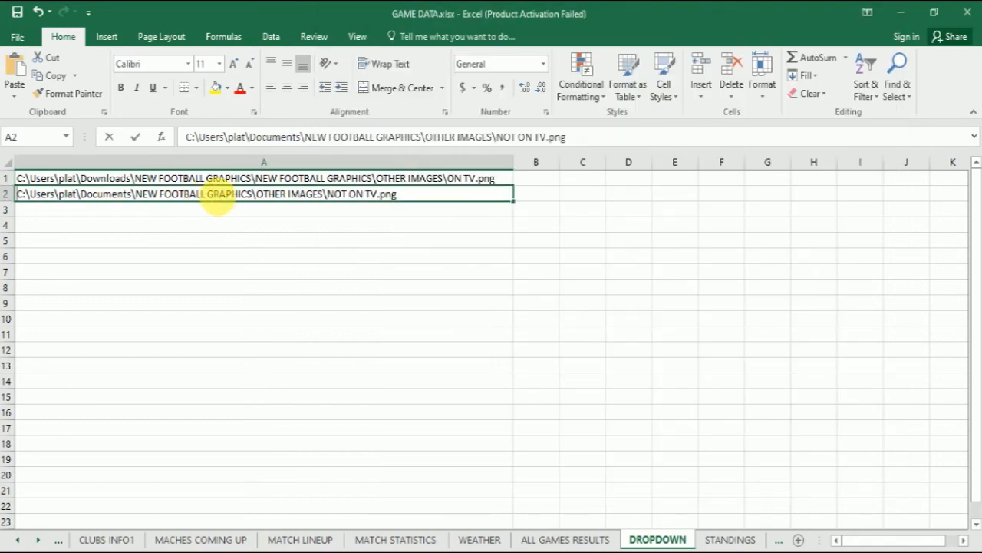
double_click(223, 201)
left_click_drag(408, 198, 20, 201)
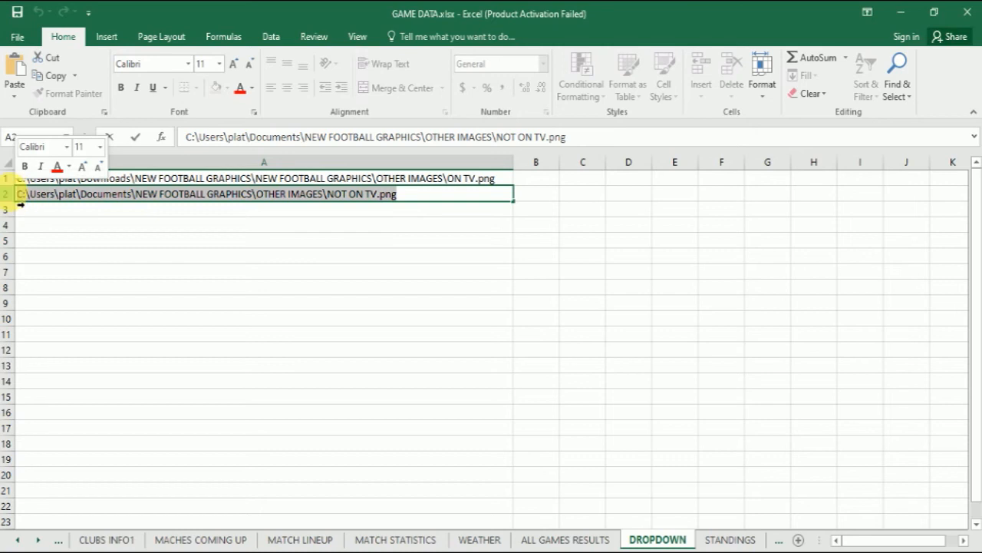
key("ctrl+x")
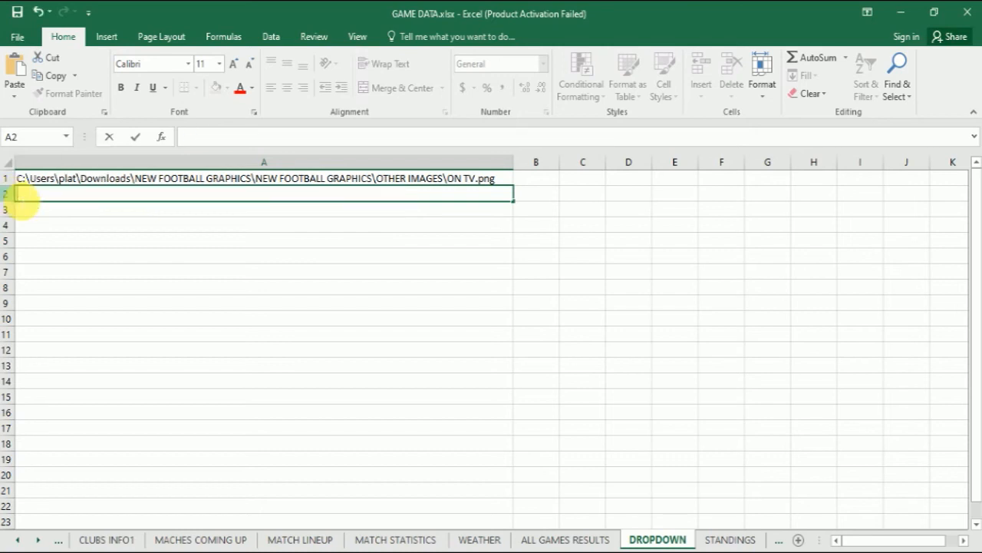
key("ctrl+v")
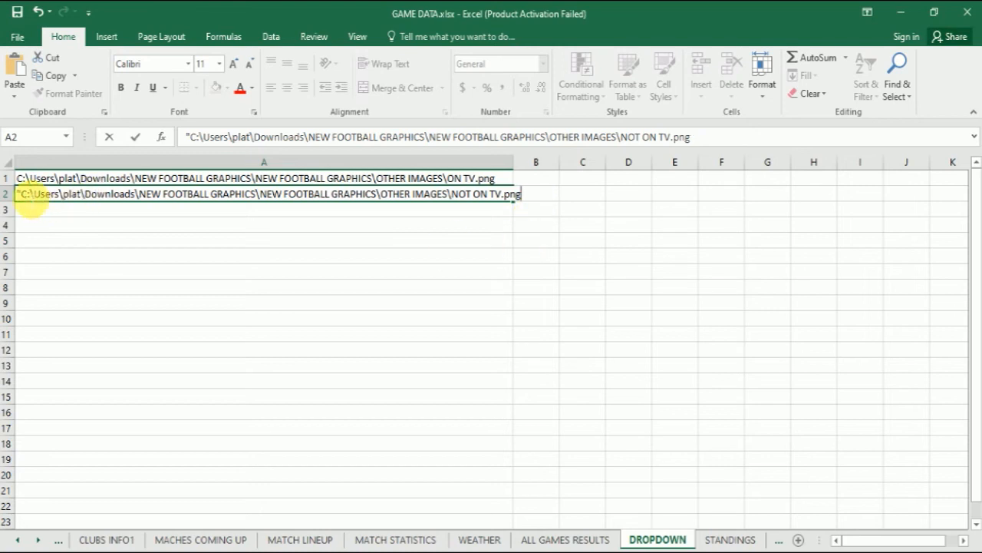
key("BackSpace")
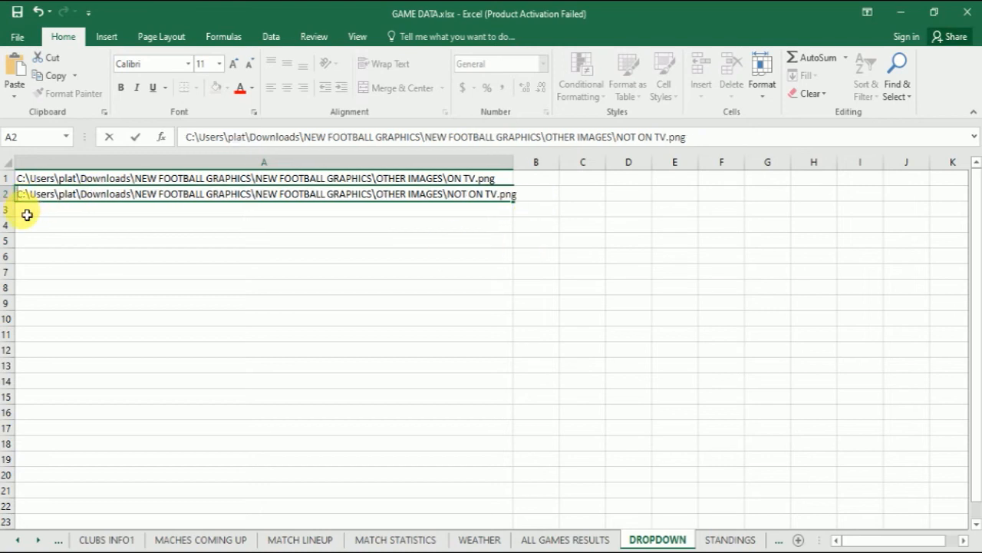
left_click(154, 228)
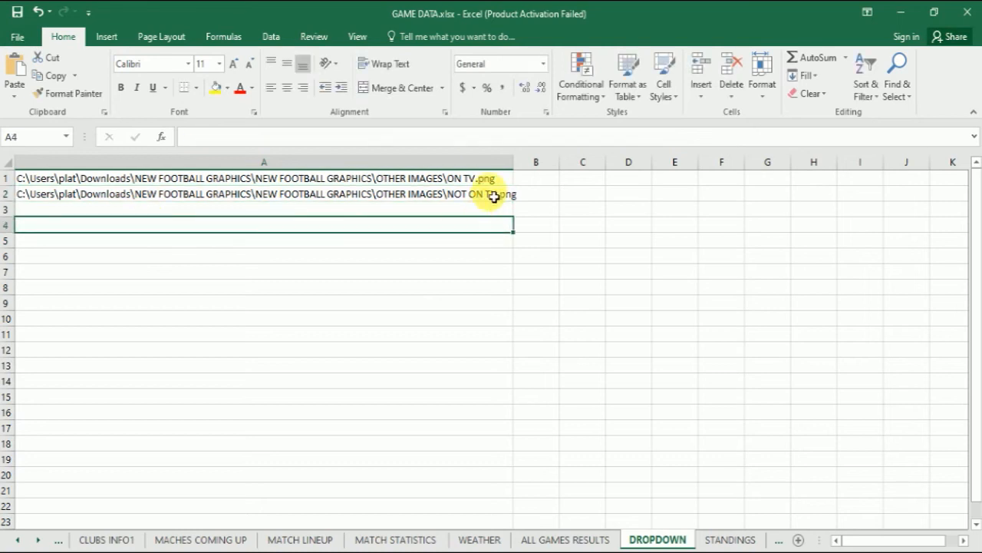
double_click(520, 164)
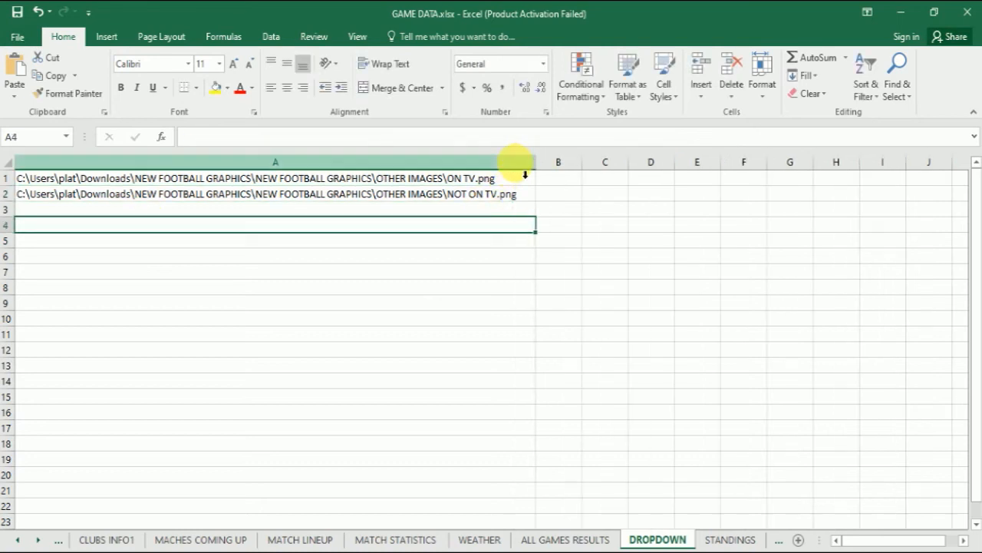
left_click(491, 200)
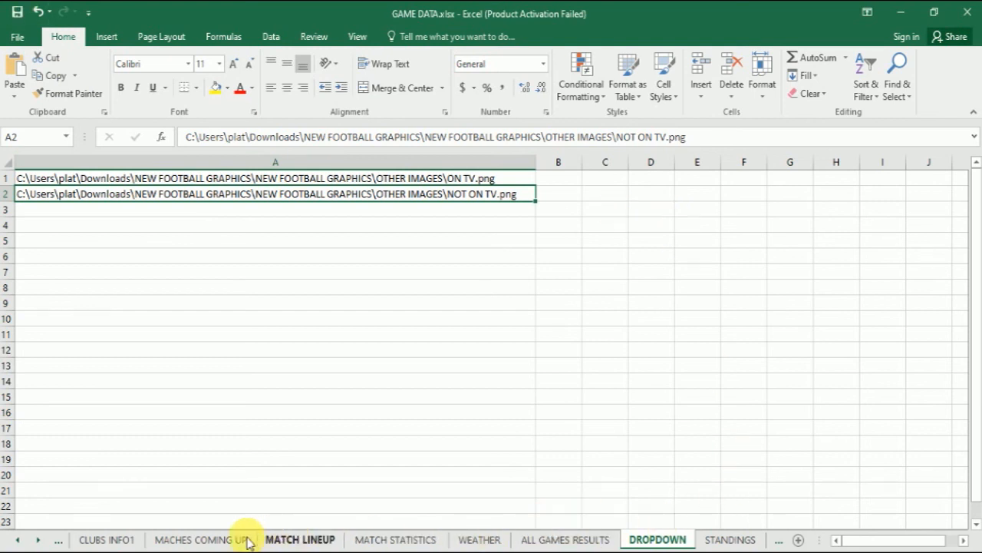
Step: On the MACHES COMING UP sheet, choose the Downloads NOT ON TV.png path for the first four matches, cells D3 to D6
left_click(213, 540)
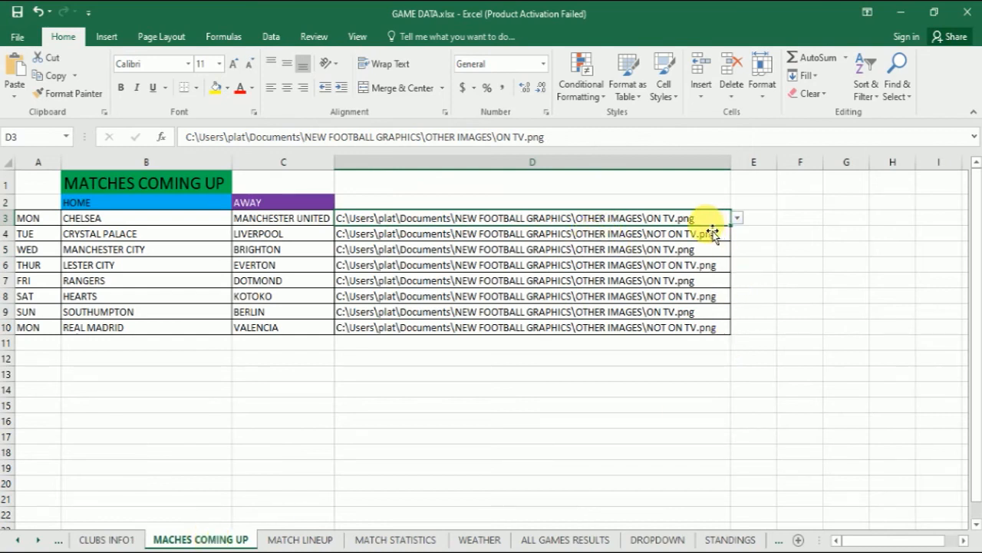
left_click(738, 220)
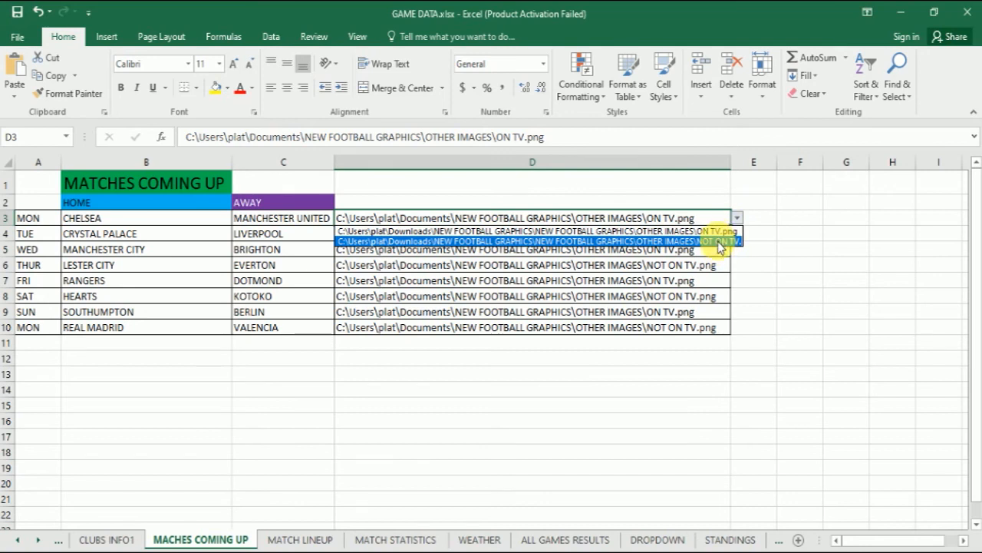
left_click(719, 242)
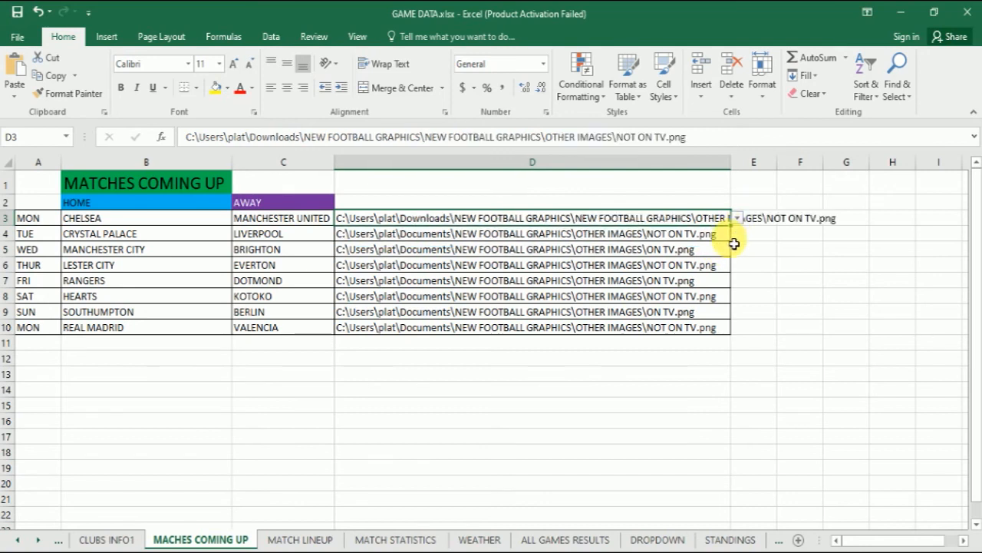
left_click(725, 240)
left_click(737, 234)
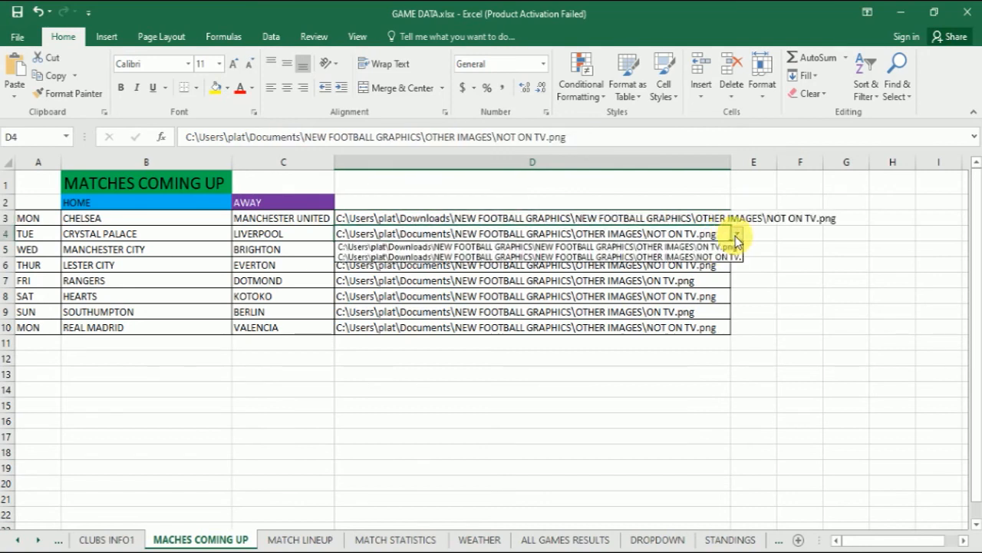
left_click(724, 258)
left_click(724, 249)
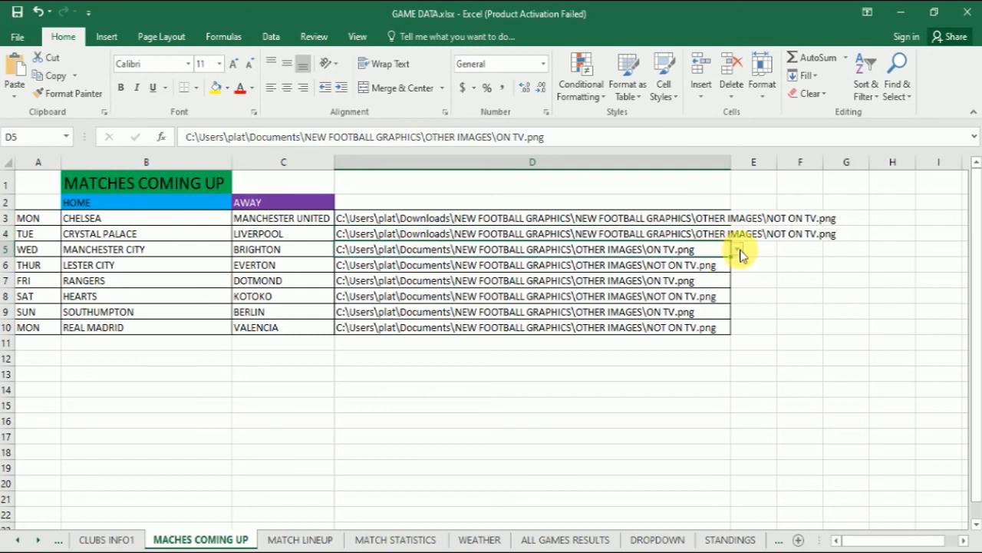
left_click(737, 250)
left_click(727, 281)
left_click(731, 267)
left_click(738, 265)
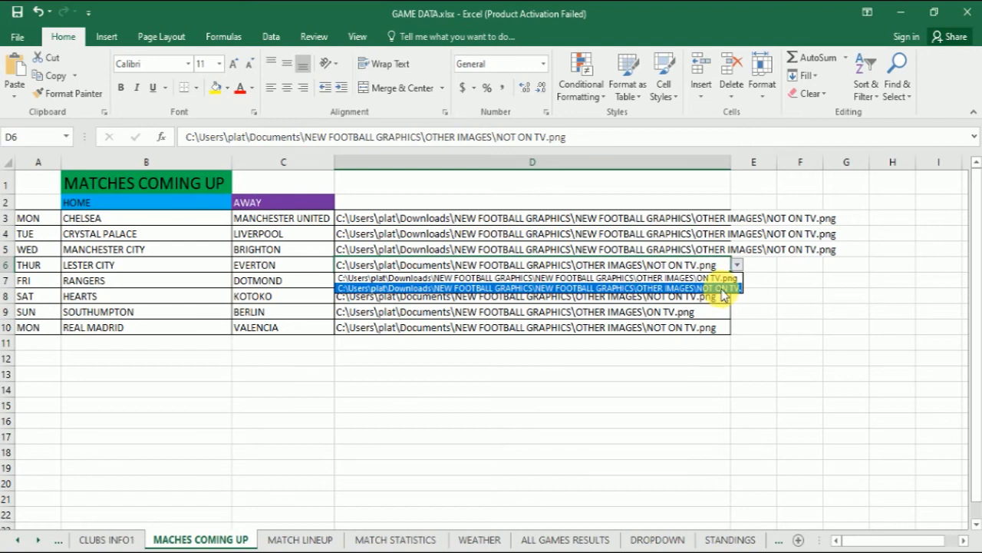
left_click(725, 296)
Step: Choose the Downloads NOT ON TV.png path for the remaining four matches, cells D7 to D10
left_click(725, 283)
left_click(737, 281)
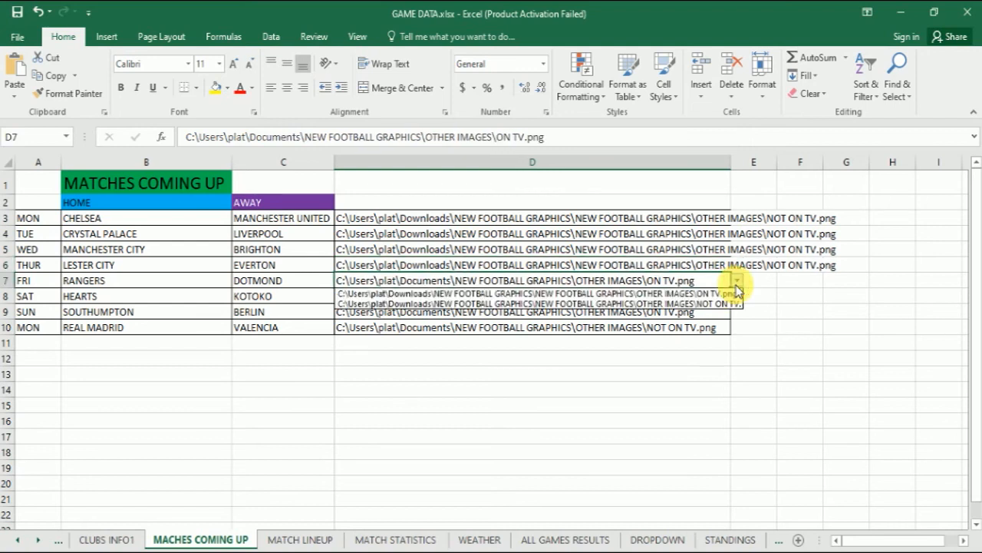
left_click(726, 300)
left_click(726, 299)
left_click(737, 297)
left_click(724, 319)
left_click(726, 312)
left_click(737, 311)
left_click(717, 336)
left_click(729, 328)
left_click(736, 328)
left_click(725, 351)
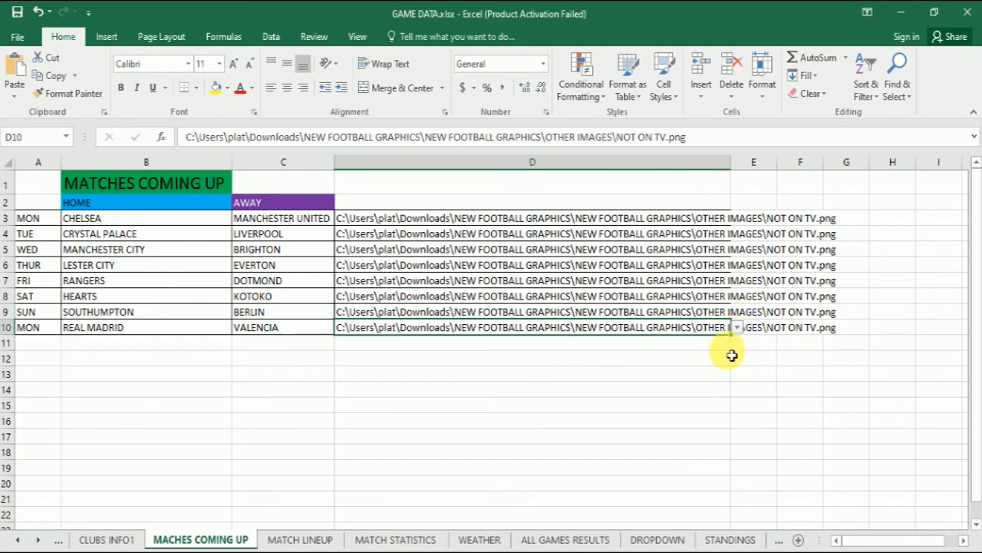
Step: Fit column D to its paths, save the workbook, and switch to vMix to view the matches coming up graphic
double_click(742, 167)
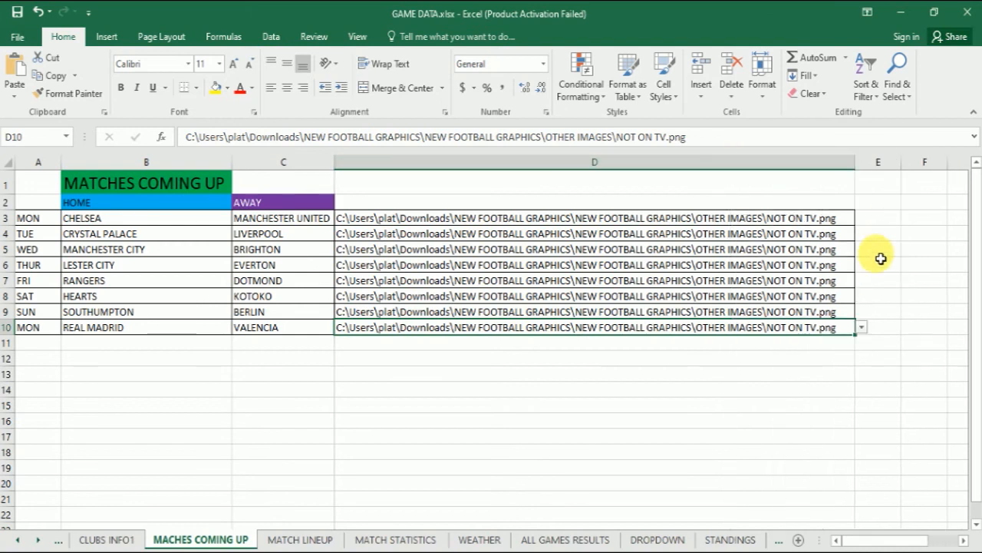
left_click(15, 15)
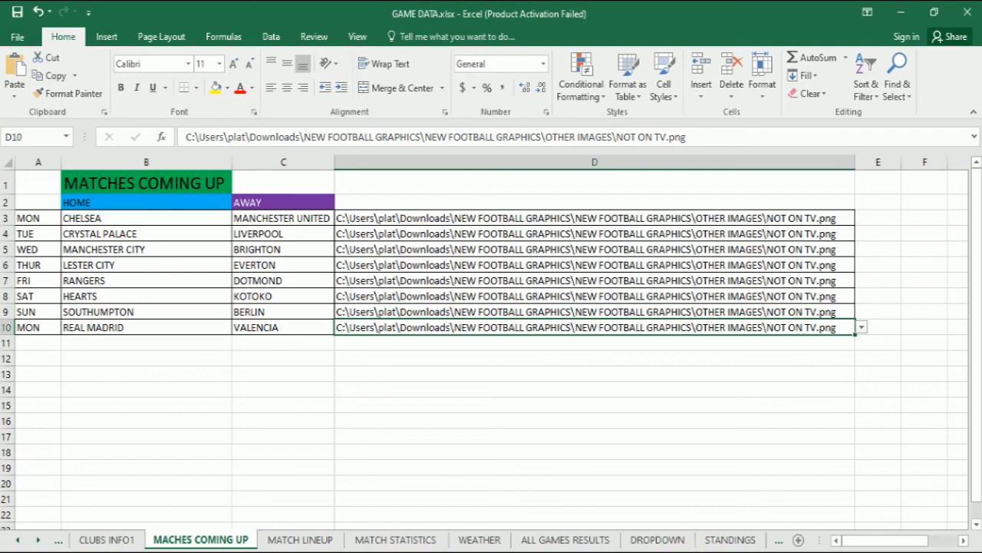
key("alt+Tab")
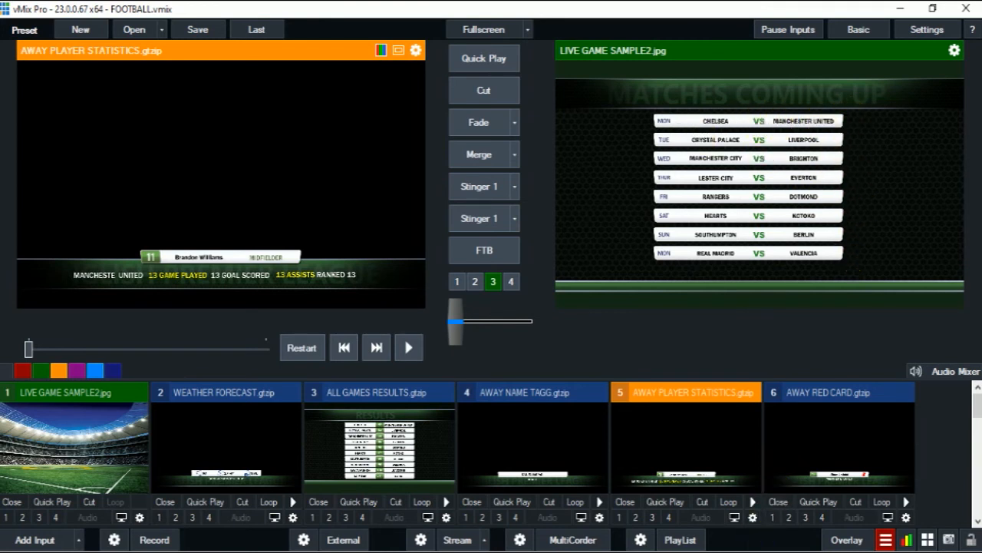
Step: In Excel, set the Chelsea match's cell D3 to the ON TV.png path, save, and return to vMix to view the graphic
key("alt+Tab")
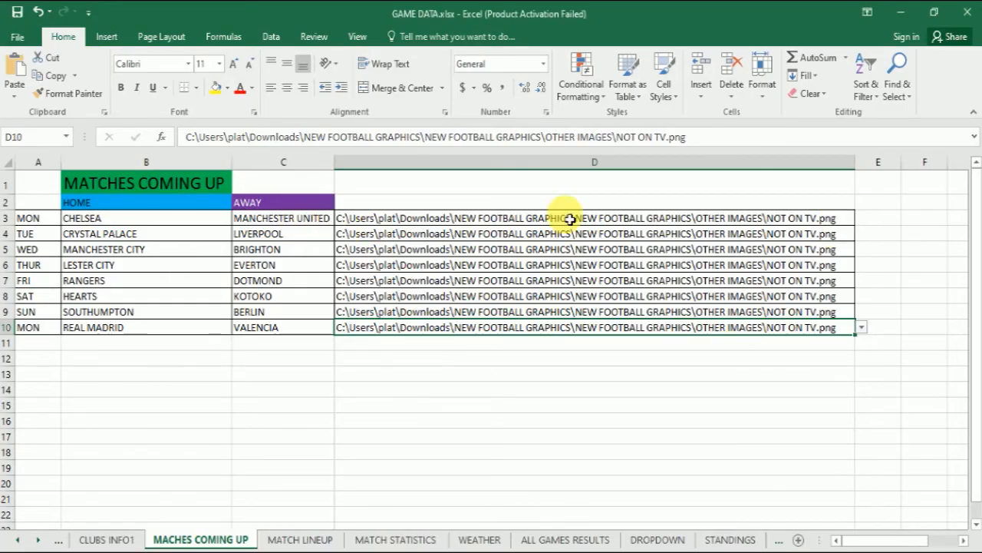
left_click(838, 220)
left_click(861, 219)
left_click(838, 234)
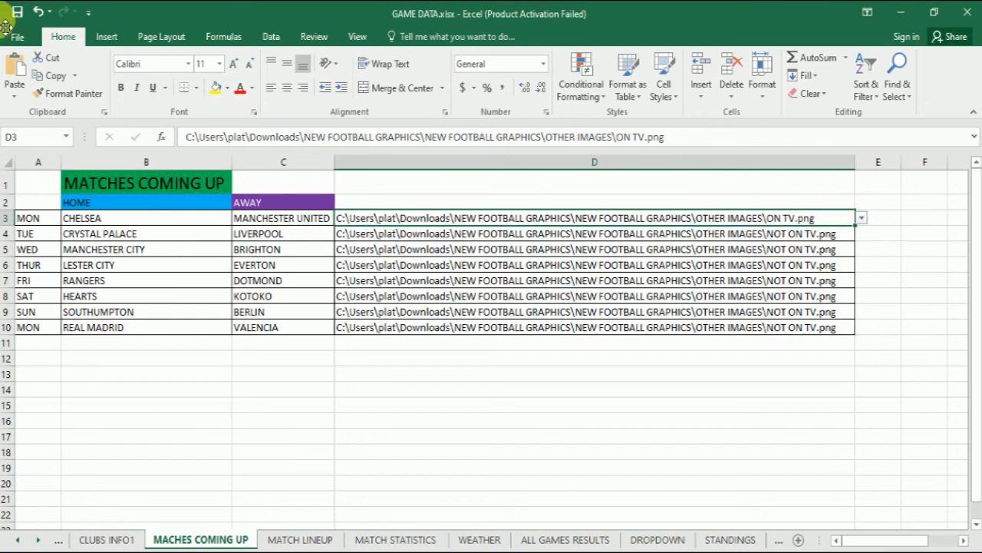
left_click(904, 13)
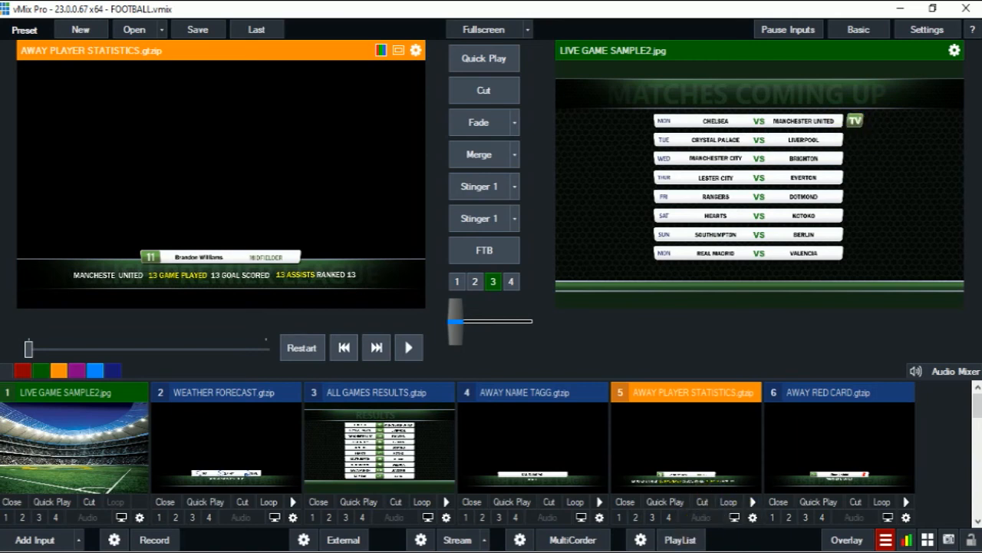
Step: In Excel, set the Lester City match's cell D6 to the ON TV.png path, save, and return to vMix to view the graphic
key("alt+Tab")
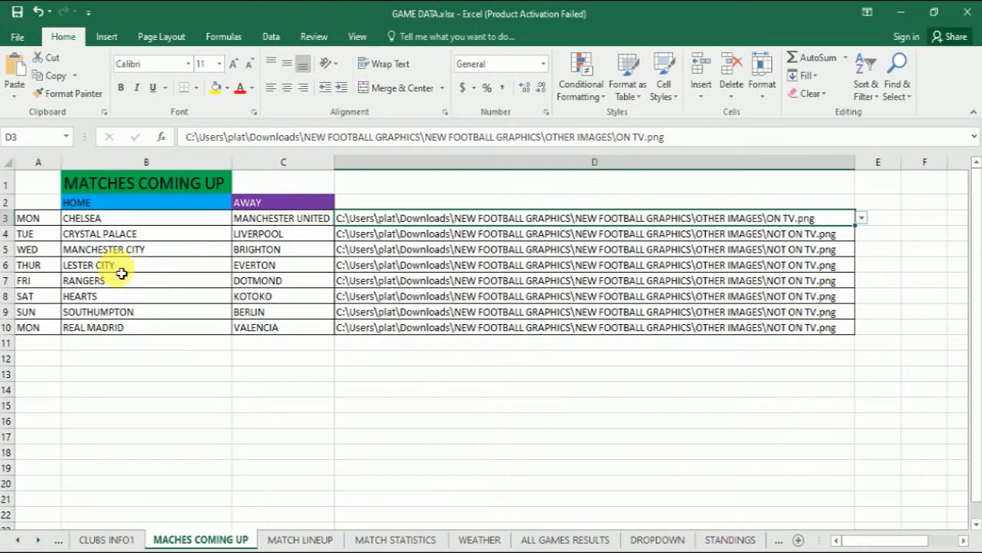
left_click(281, 273)
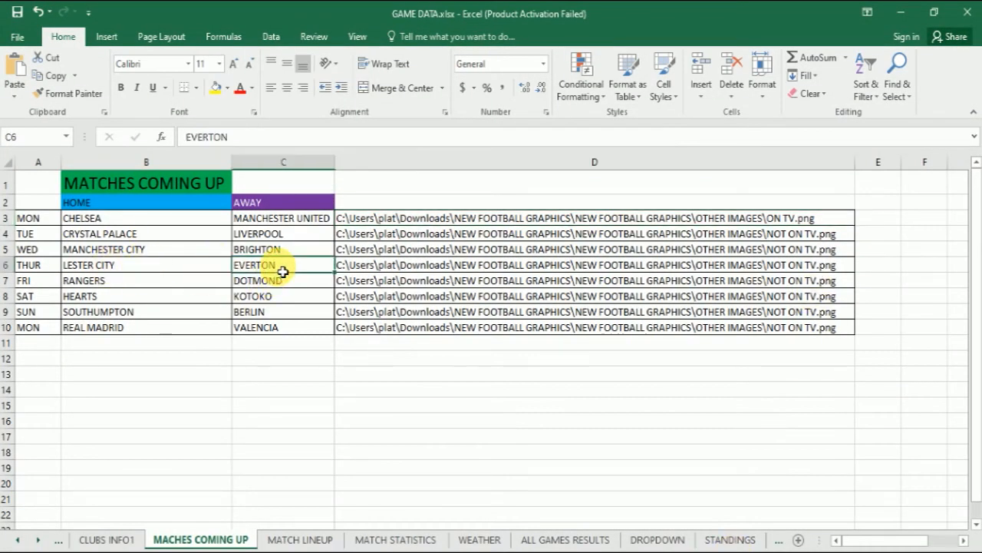
left_click(847, 271)
left_click(861, 265)
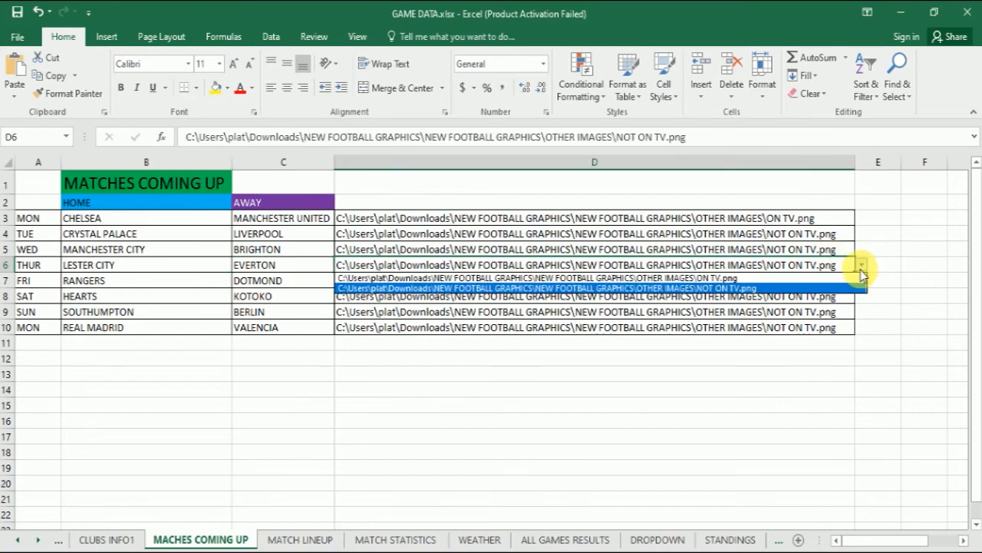
left_click(845, 278)
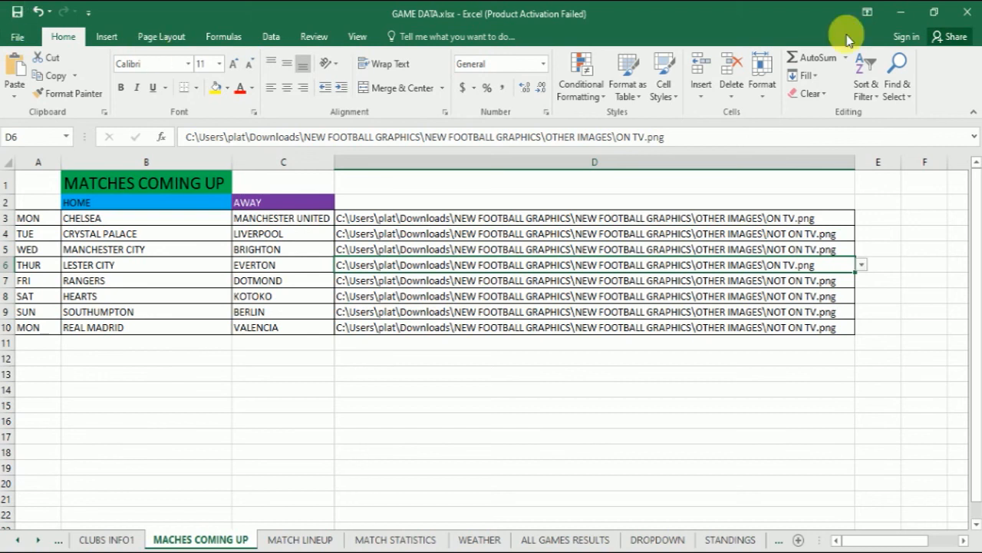
left_click(899, 12)
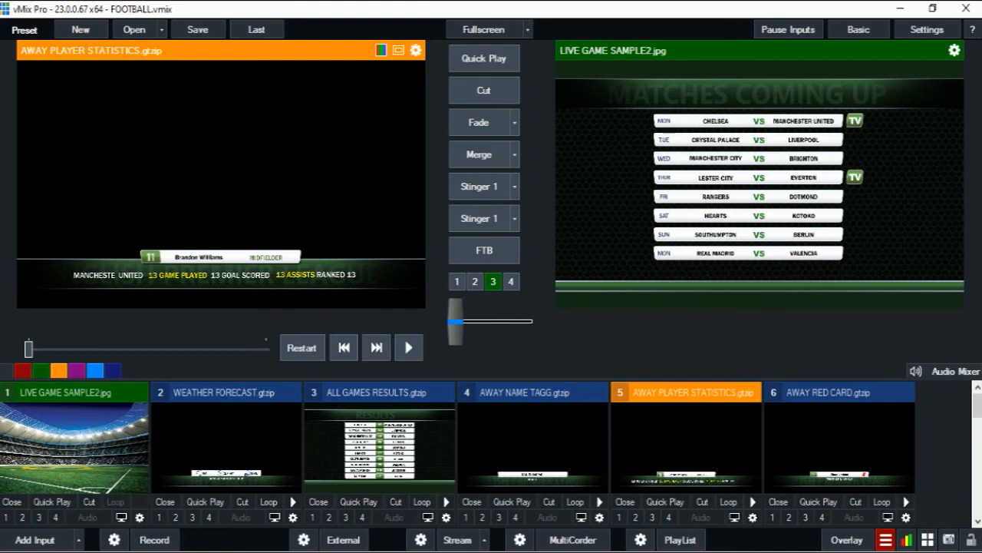
Step: In the vMix Universal Title Controller, take the matches coming up graphic off air and show the last 4 games played graphic
mouse_move(759, 550)
left_click(759, 506)
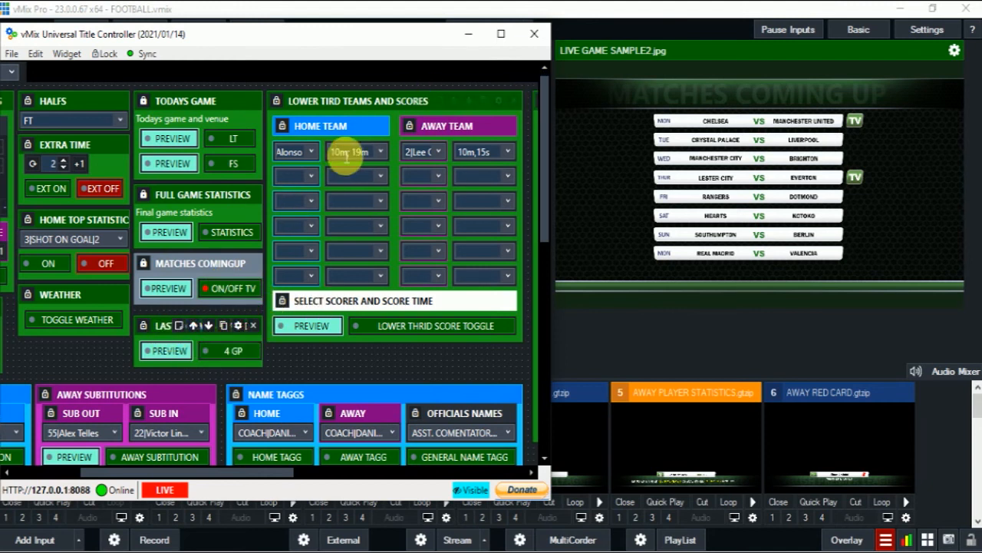
left_click(236, 295)
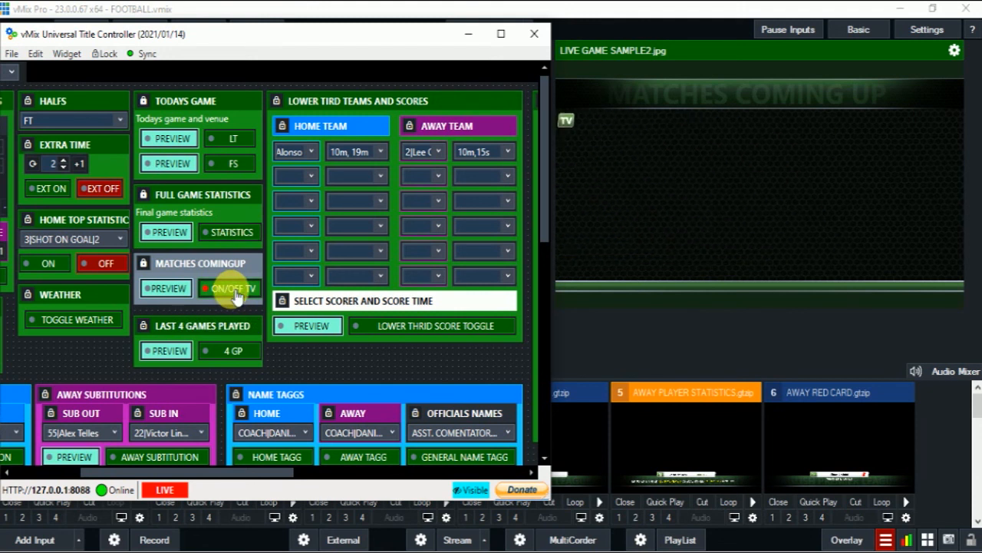
left_click(225, 353)
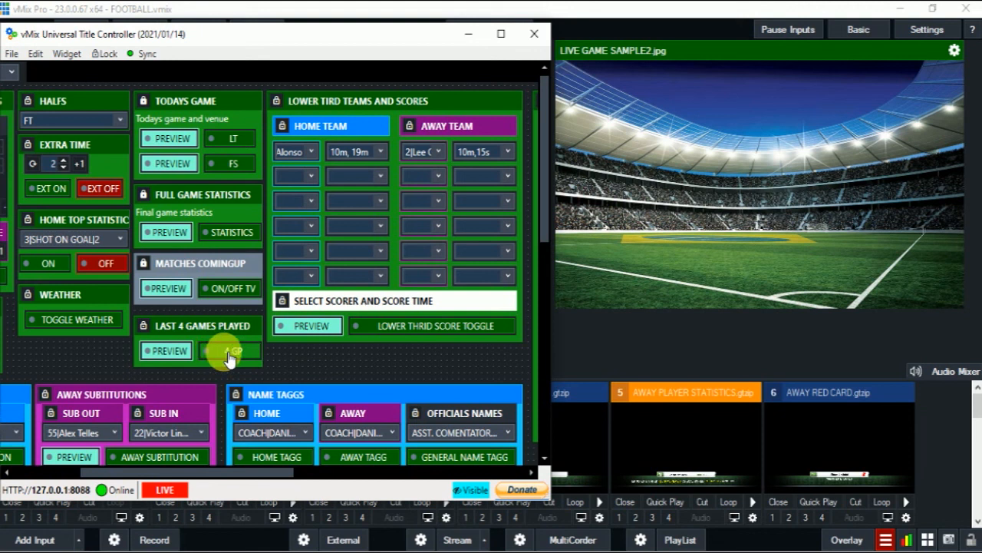
left_click(226, 351)
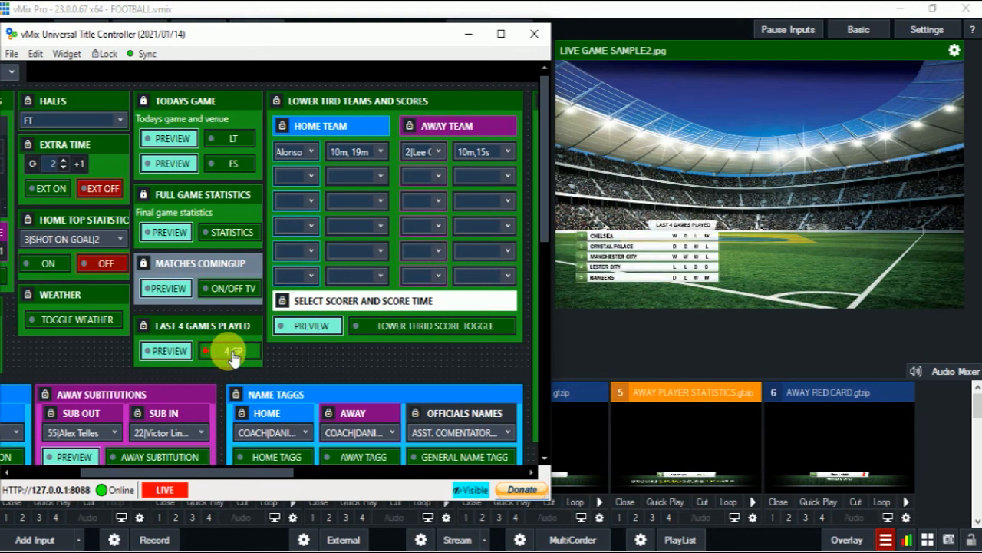
left_click(232, 354)
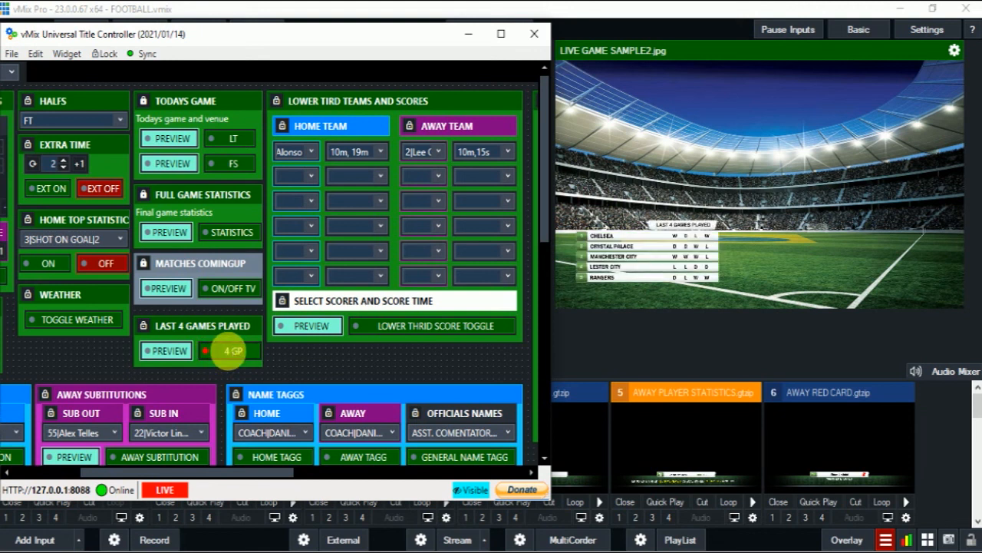
left_click(233, 355)
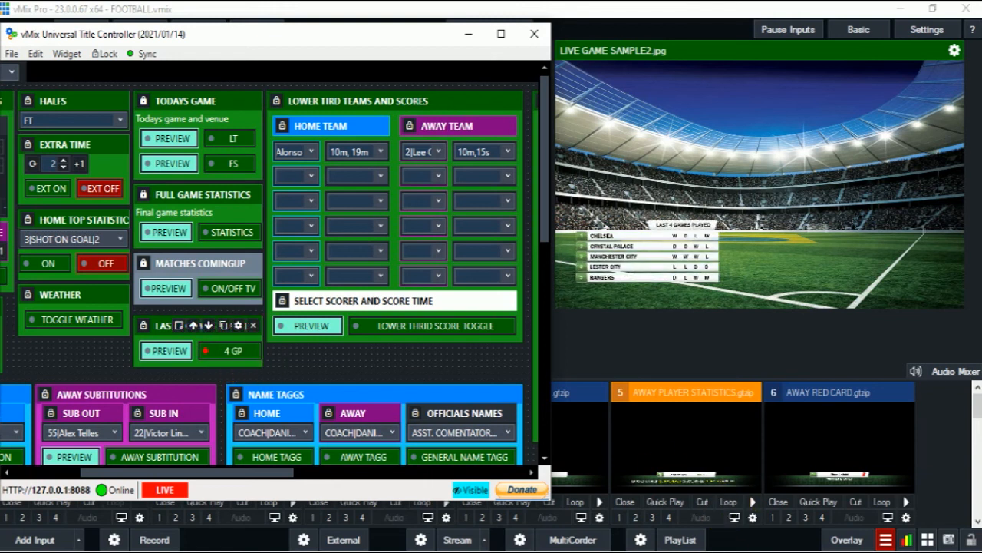
Step: In Excel, examine Chelsea's four match results on the LAST 5 GAMES PLAYED sheet and compare them with the vMix graphic
key("alt+Tab")
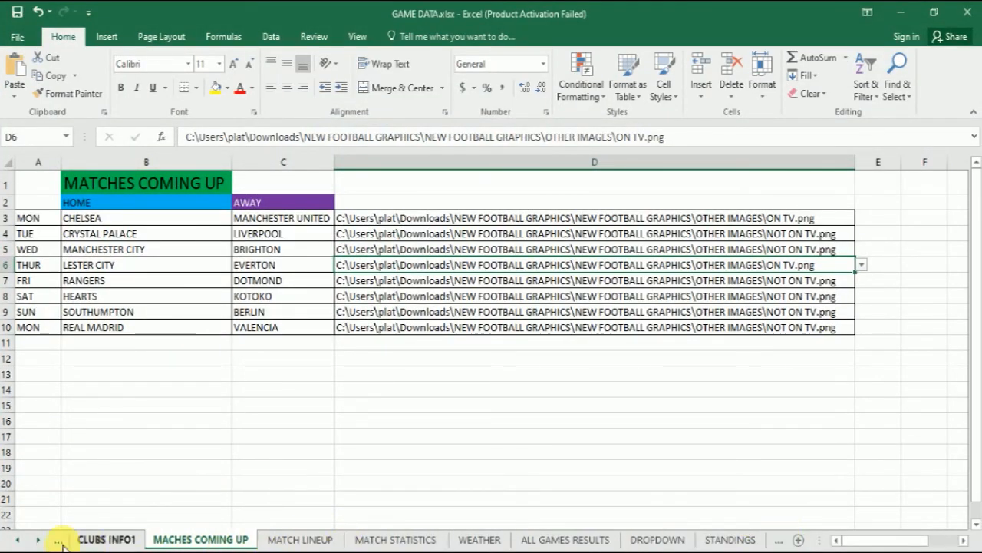
left_click(37, 541)
left_click(37, 540)
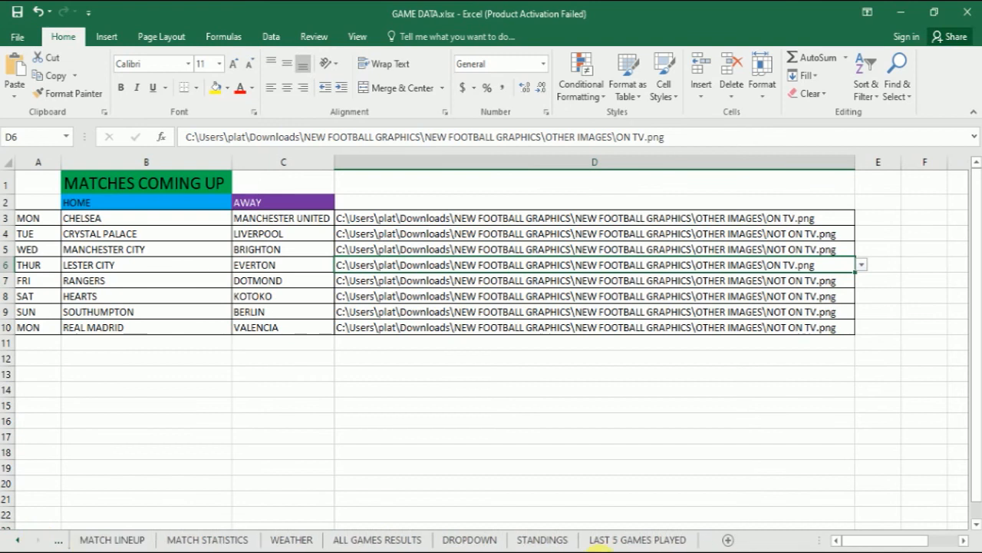
left_click(632, 539)
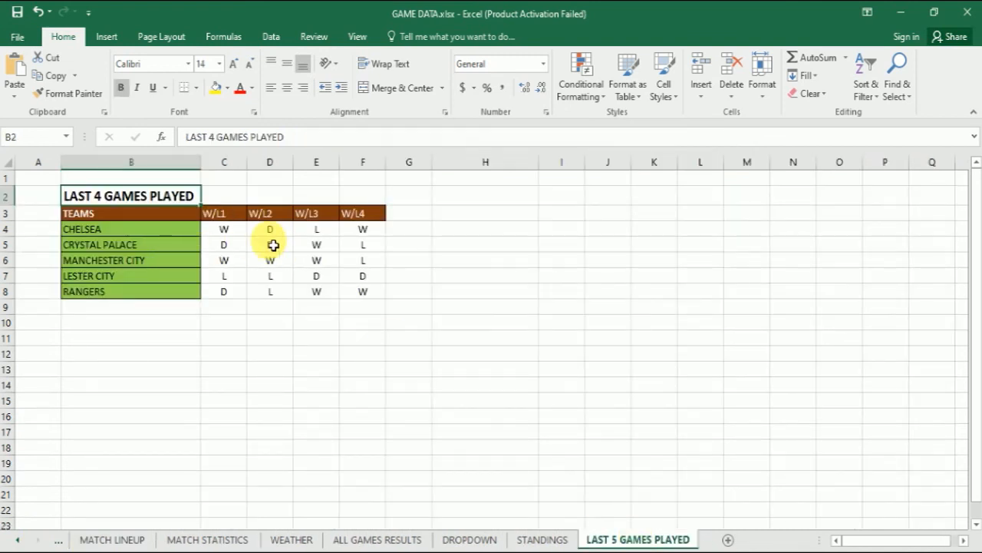
left_click(228, 230)
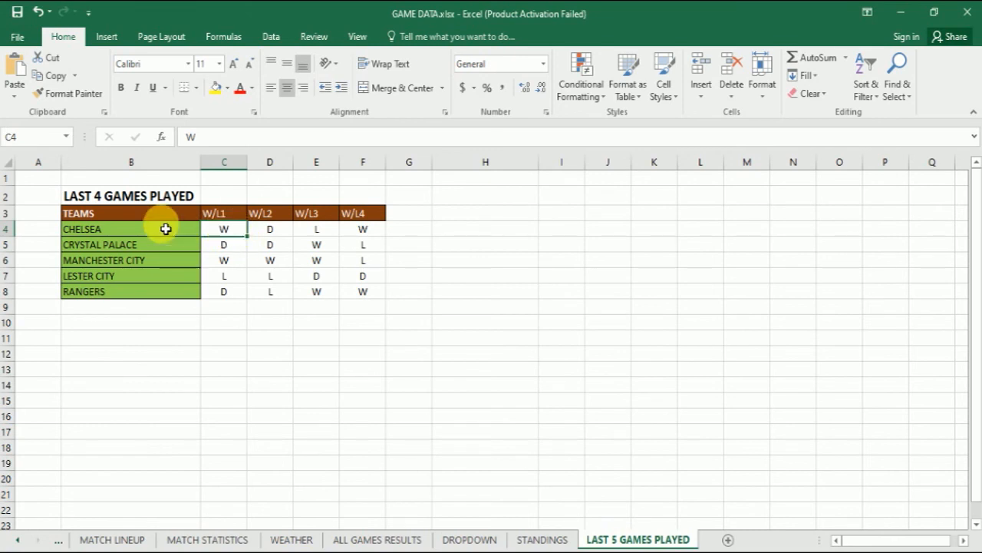
left_click(230, 247)
left_click(239, 234)
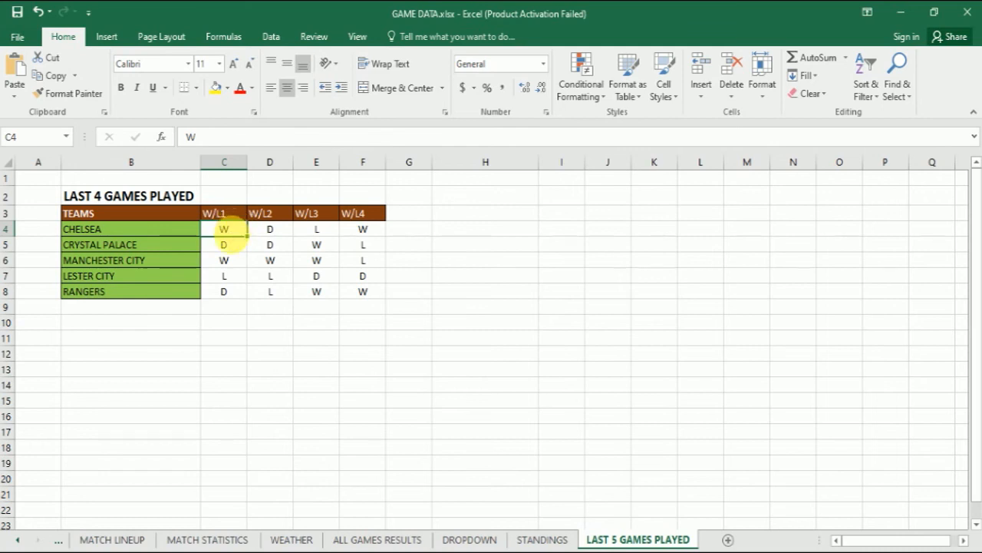
left_click(267, 234)
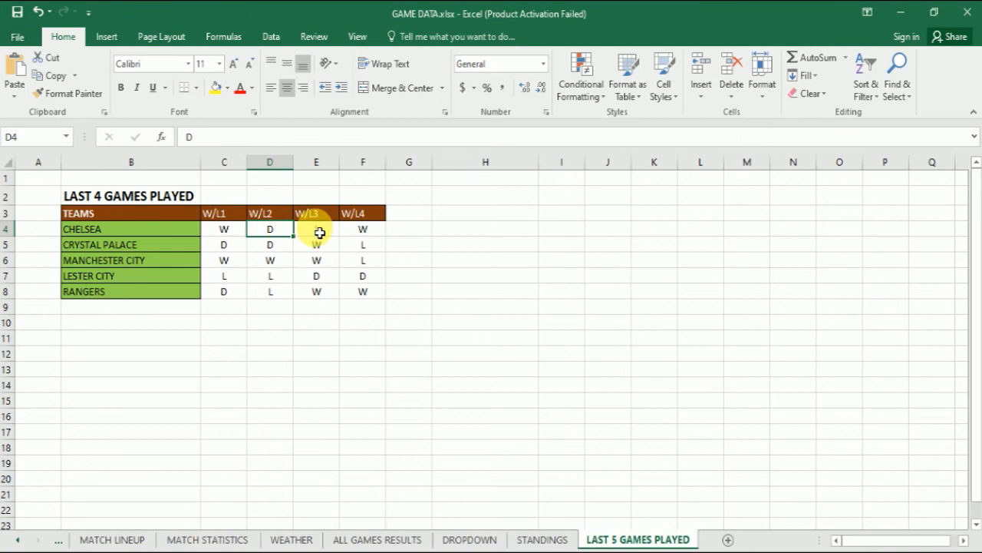
left_click(319, 233)
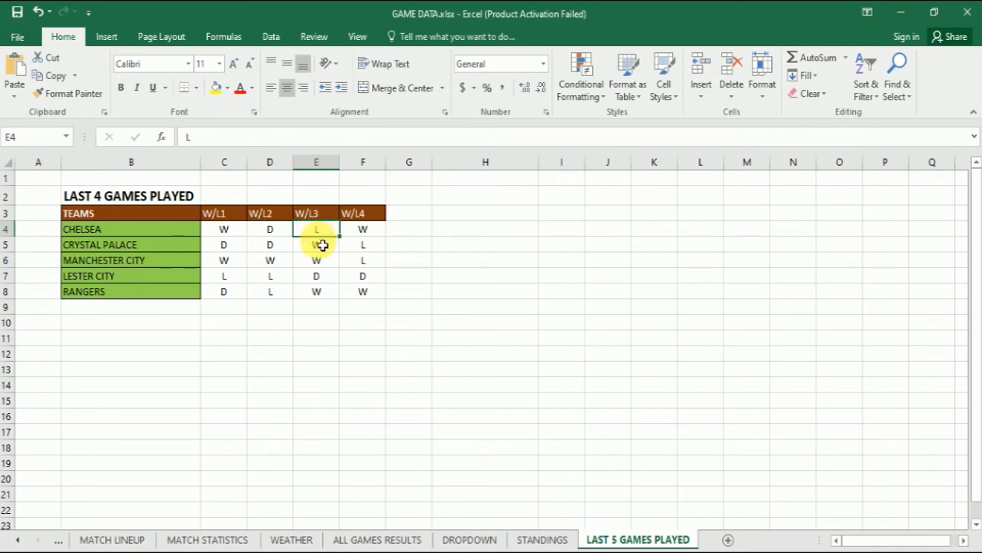
left_click(365, 232)
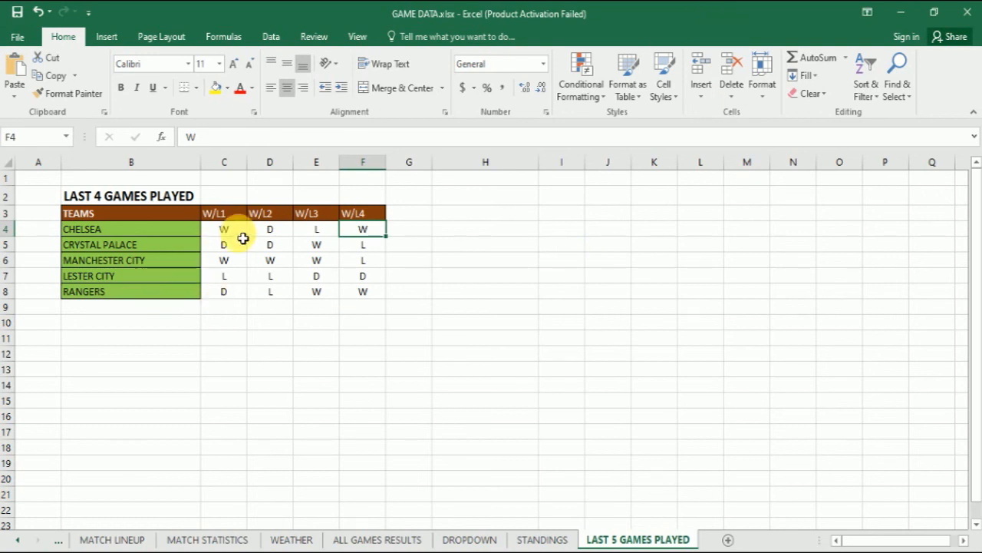
left_click(82, 199)
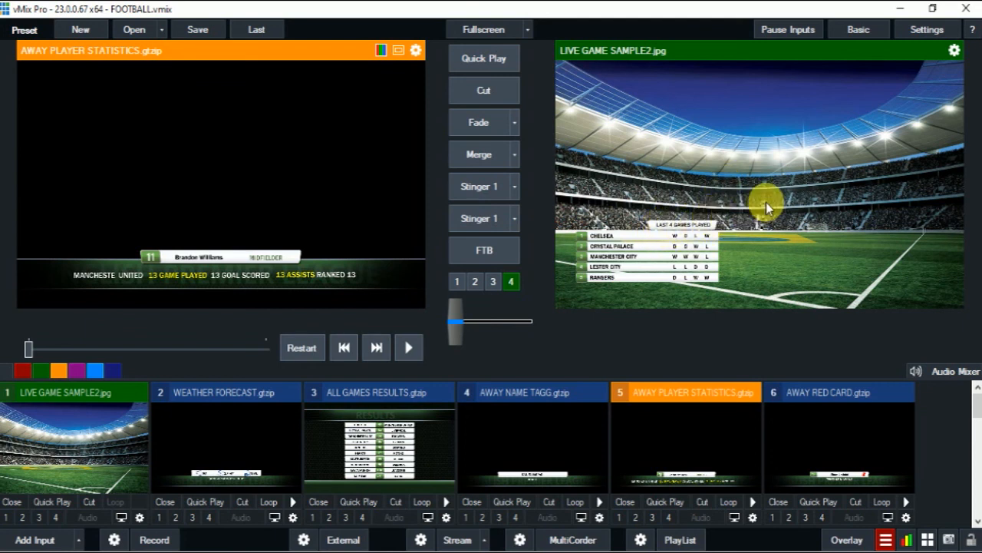
Step: In the title controller, take the last 4 games played graphic off air and show the lower third score graphic
key("alt+Tab")
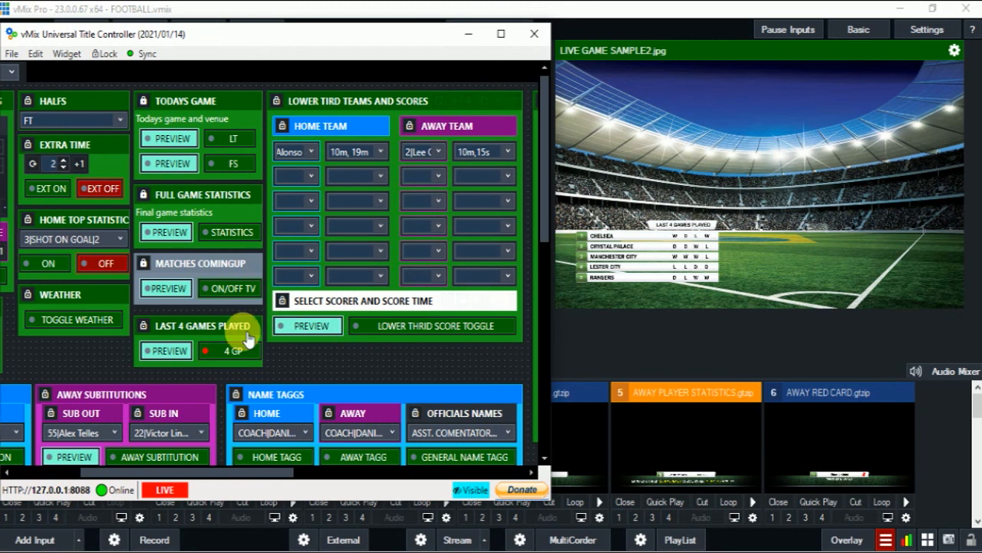
left_click(233, 350)
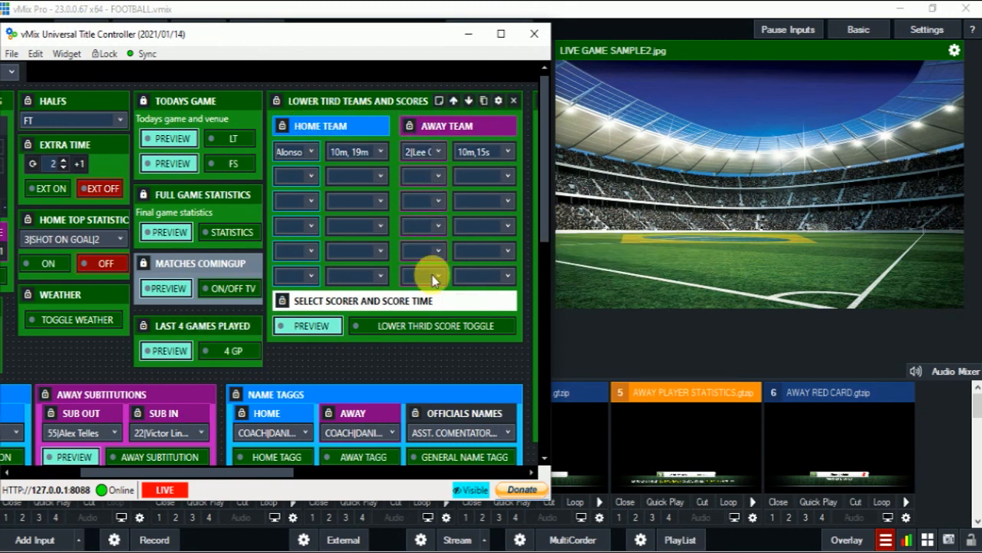
left_click(437, 328)
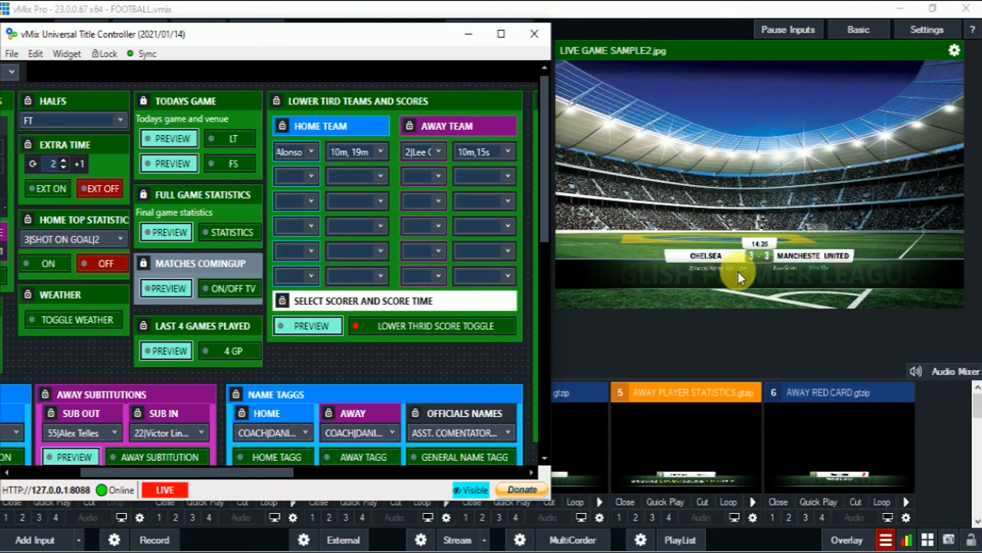
Step: Add 3|Thiago Silva as the second home scorer with score time 20m, then show the lower third score graphic and take it off
left_click(309, 178)
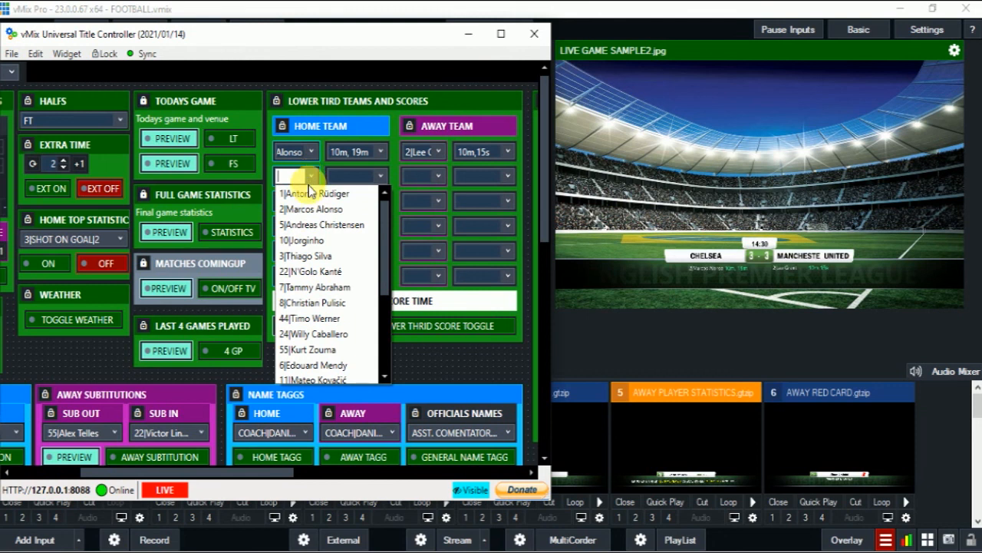
left_click(322, 260)
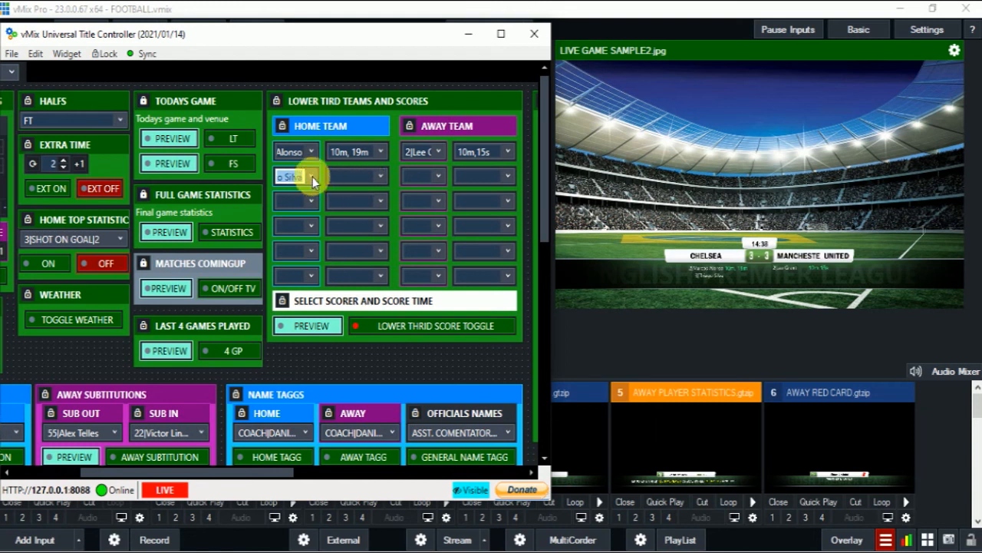
left_click(430, 329)
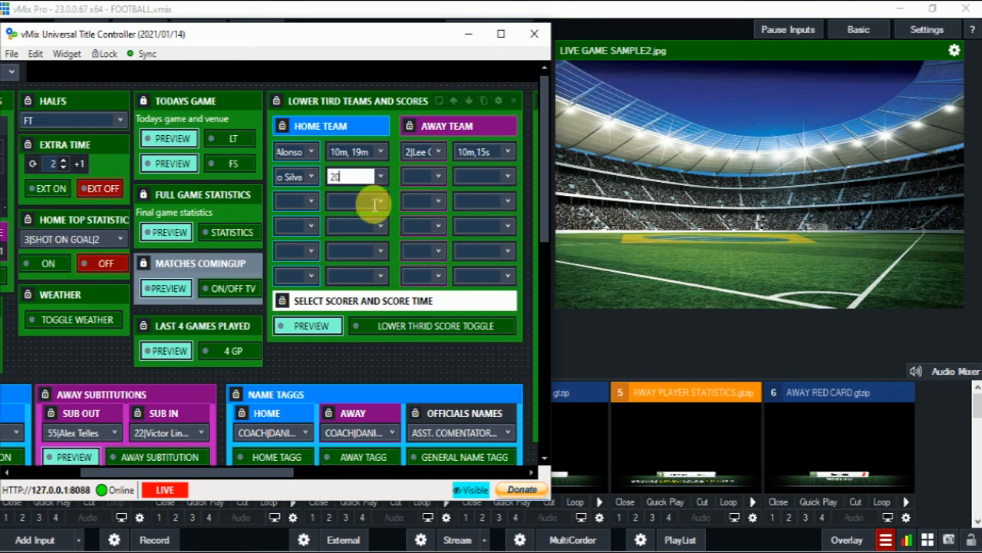
type("M")
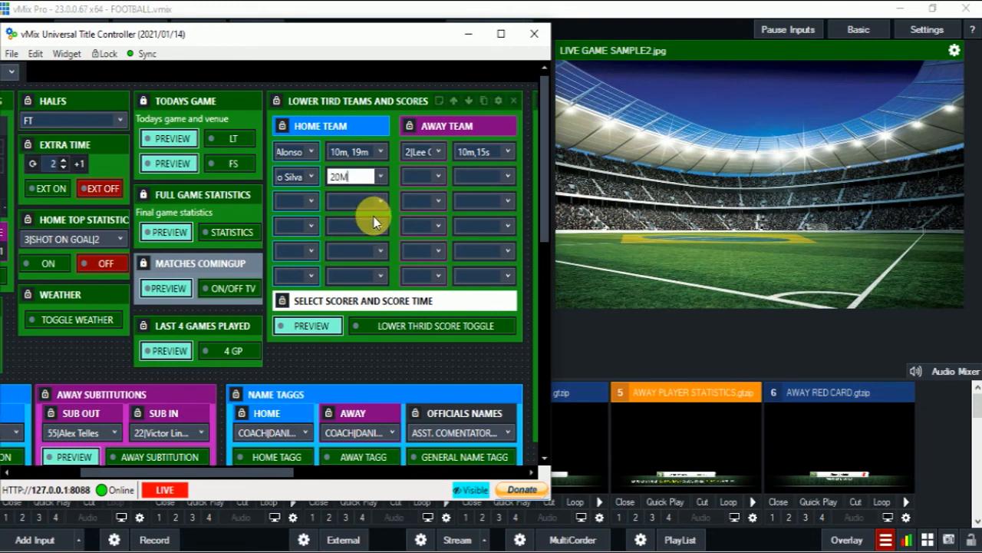
key("BackSpace")
left_click(298, 179)
left_click(438, 330)
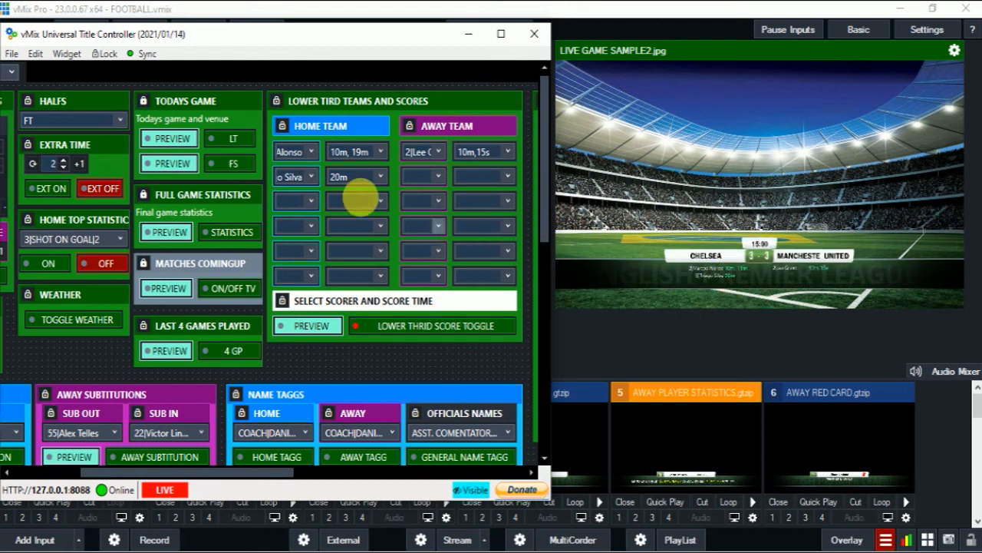
left_click(371, 326)
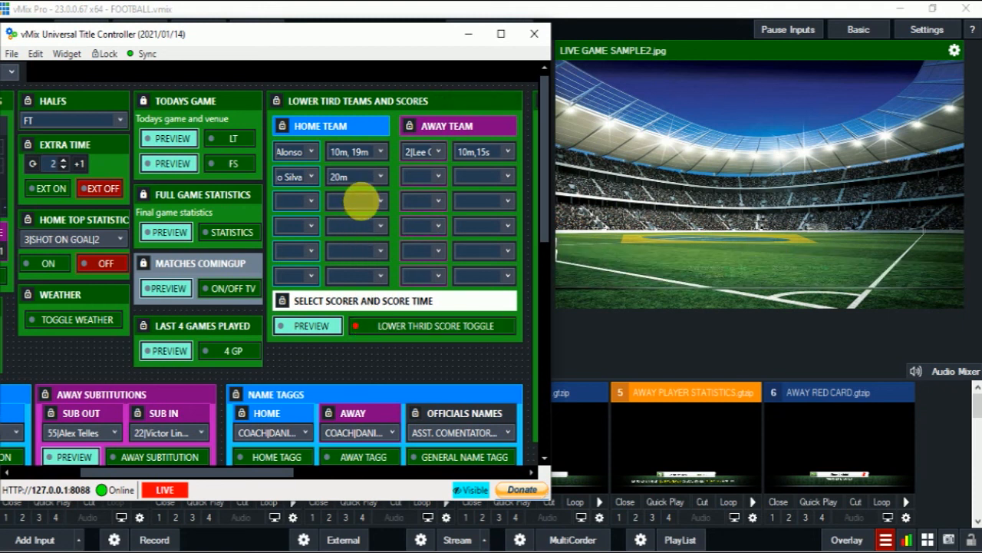
Step: Set the second home scorer's score time to 20m, 30m, show the lower third score graphic, and take it off air
left_click(360, 177)
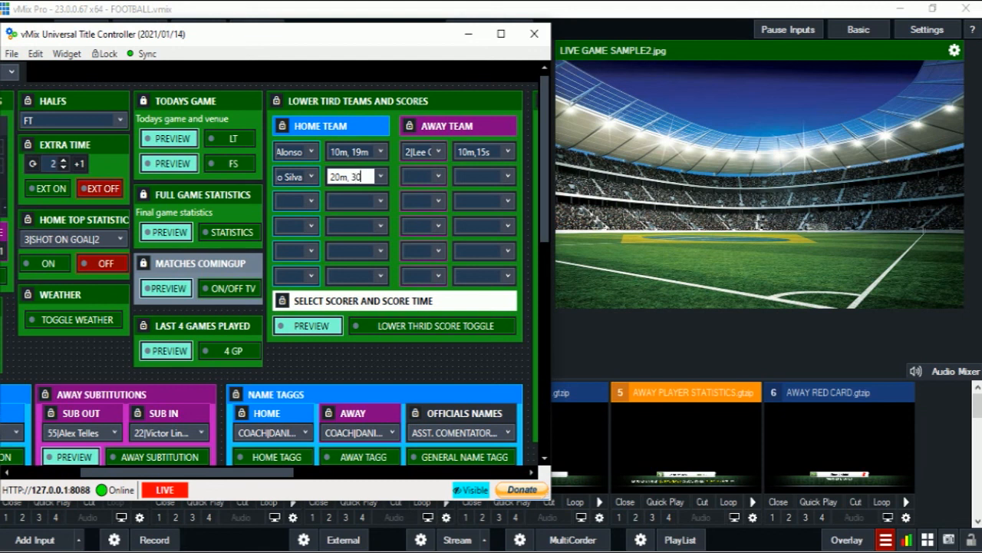
left_click(427, 329)
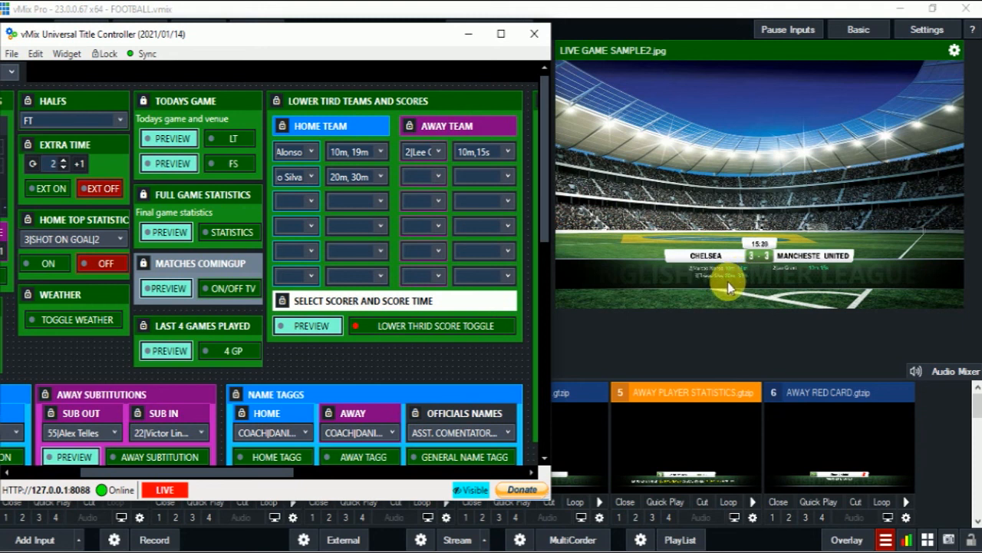
left_click(421, 326)
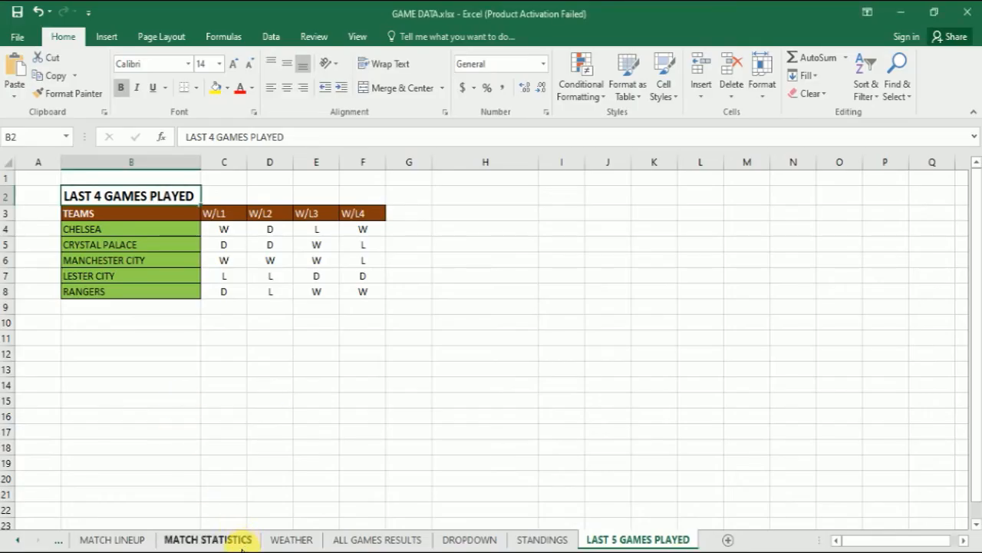
Step: Examine the team names, initials, and ENGLISH PREMIER LEAGUE title on the CLUBS INFO1 sheet, and return to the title controller
left_click(17, 540)
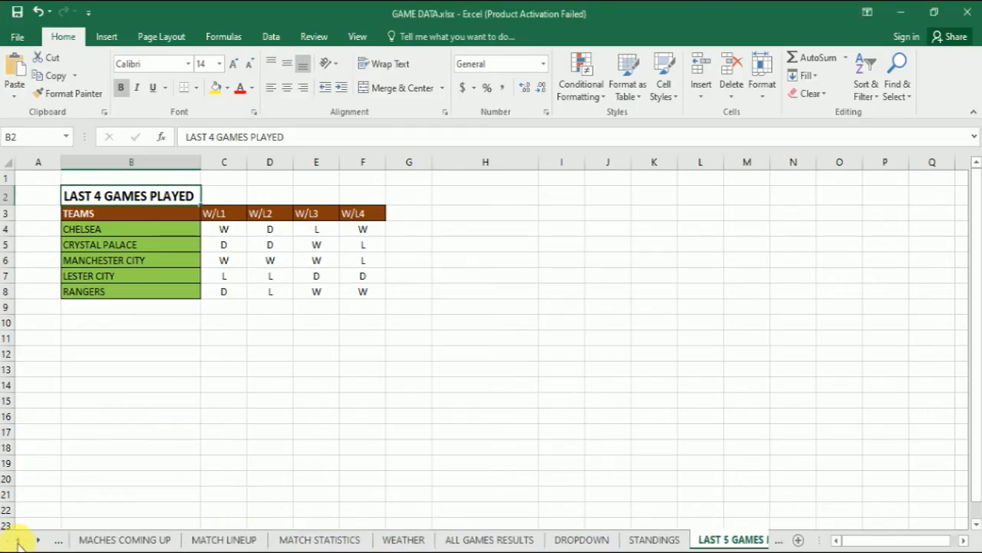
double_click(17, 539)
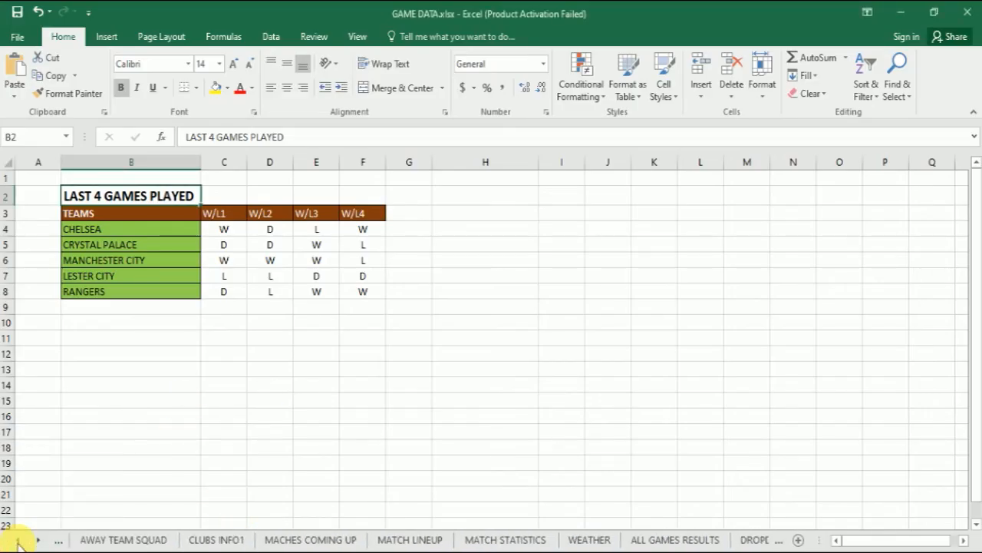
left_click(222, 541)
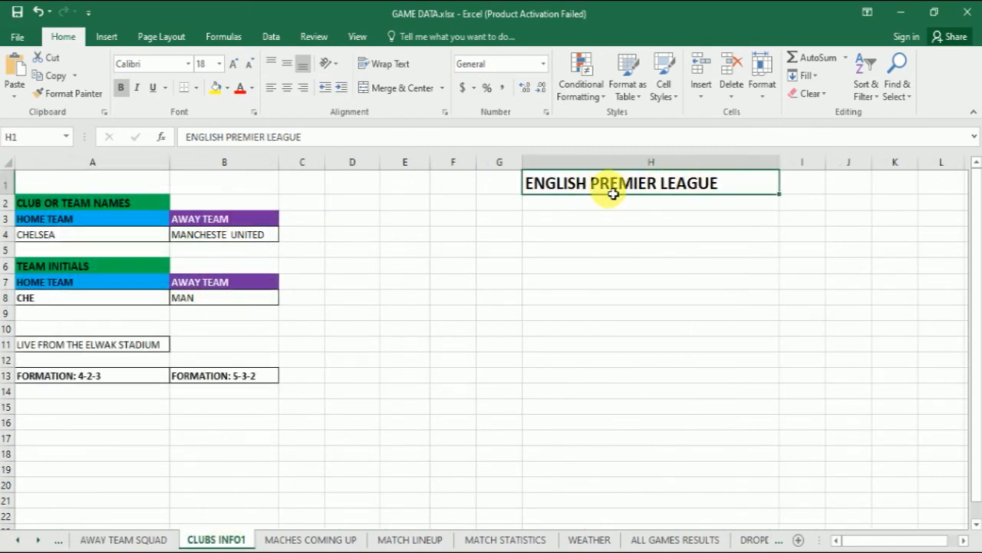
left_click(904, 14)
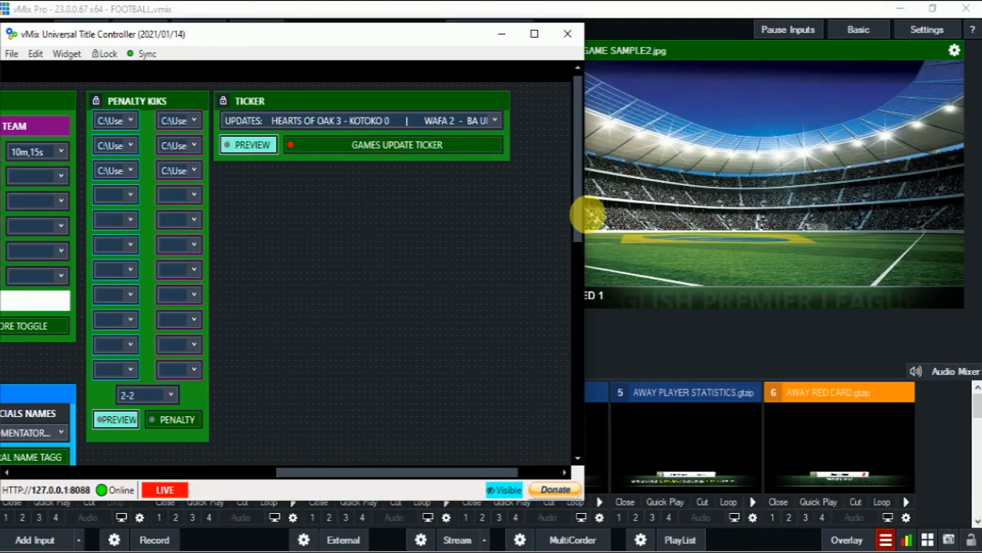
Step: Put the top left teams and scores graphic on air from the title controller
left_click_drag(453, 472, 165, 480)
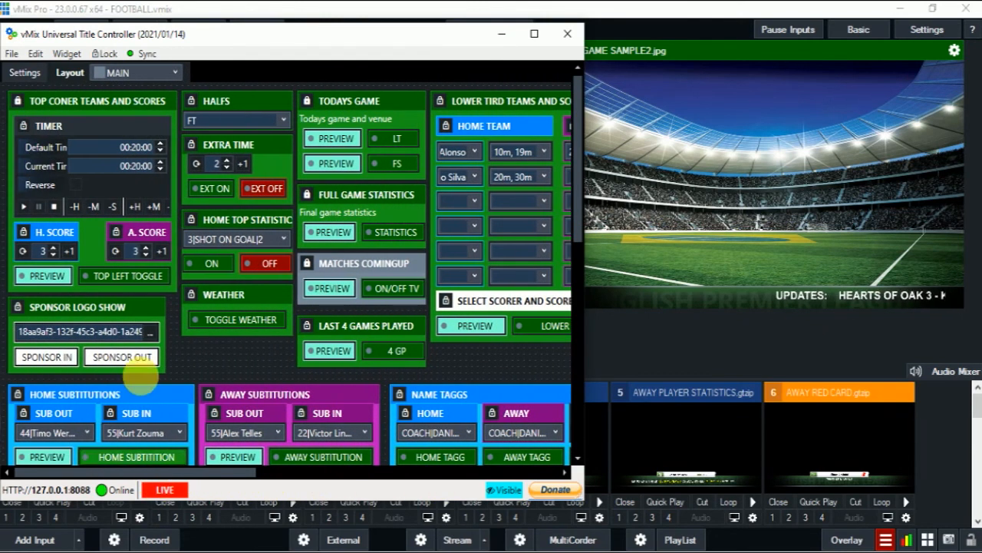
left_click_drag(429, 46, 408, 33)
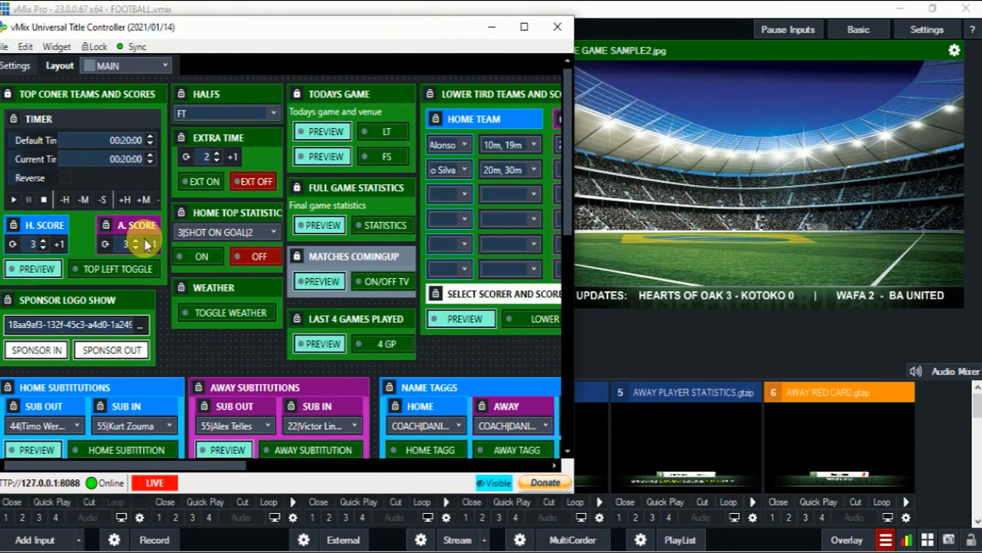
left_click(136, 268)
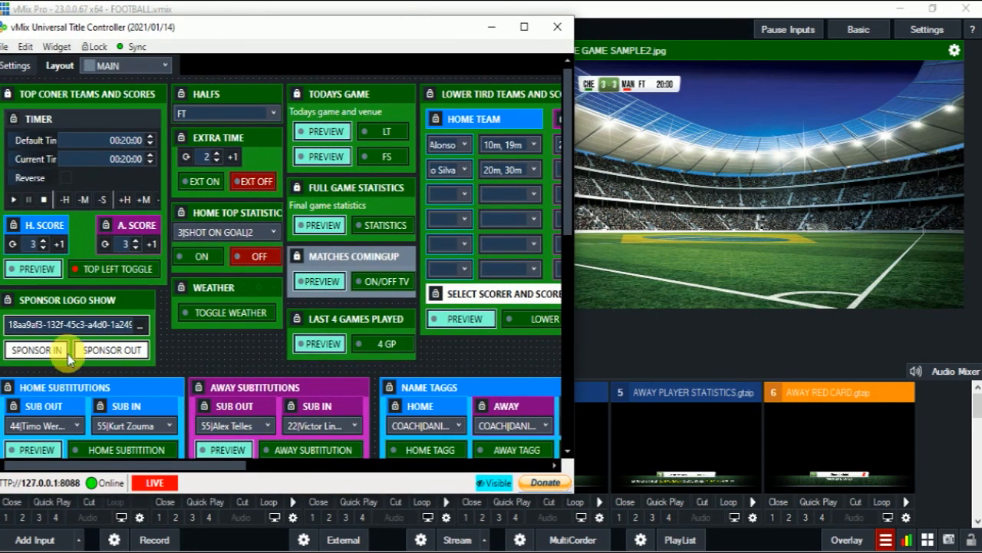
Step: Load Reference.png from the SPONSORS SLIDE folder as the sponsor logo and bring the sponsor in beside the score graphic
left_click(140, 325)
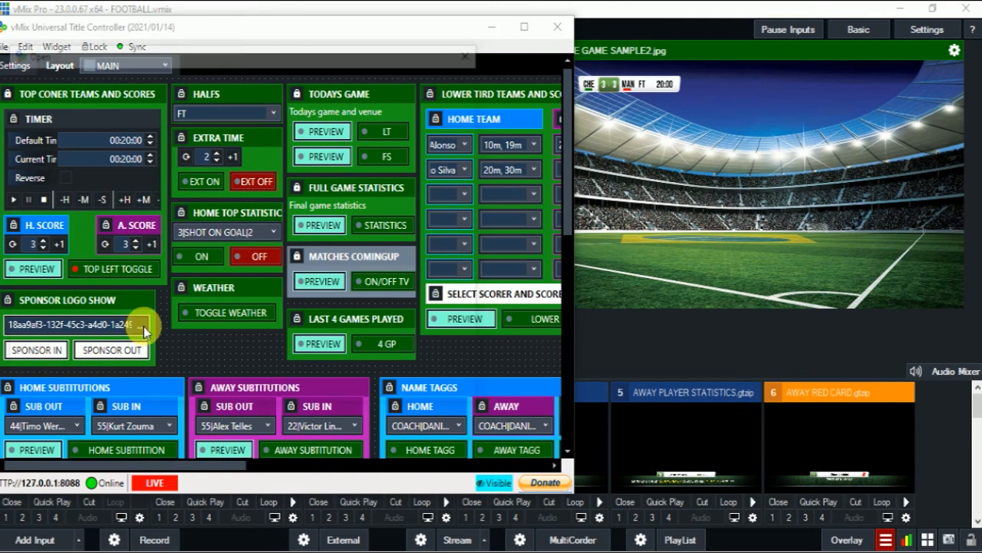
left_click(153, 76)
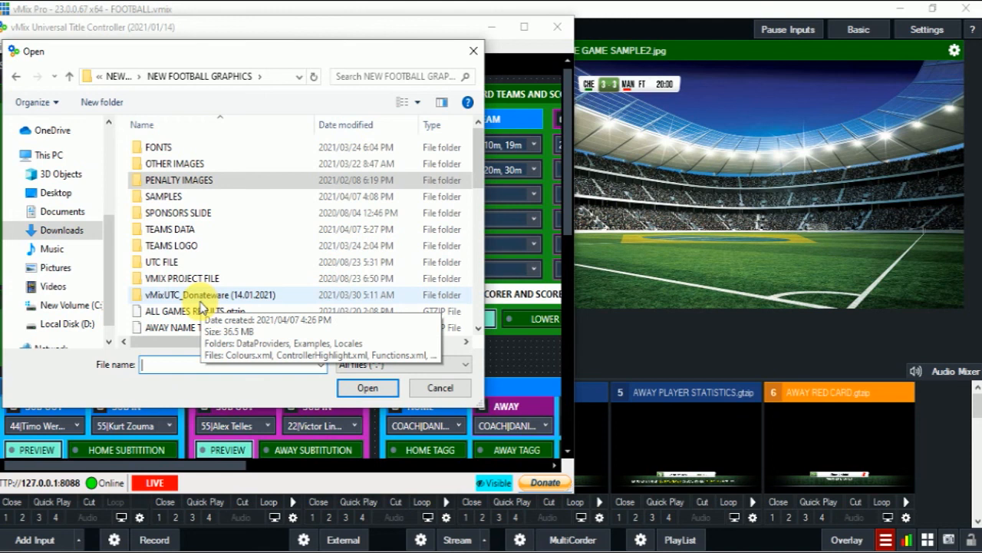
scroll(201, 307, "down", 1)
scroll(199, 295, "down", 2)
scroll(196, 280, "up", 3)
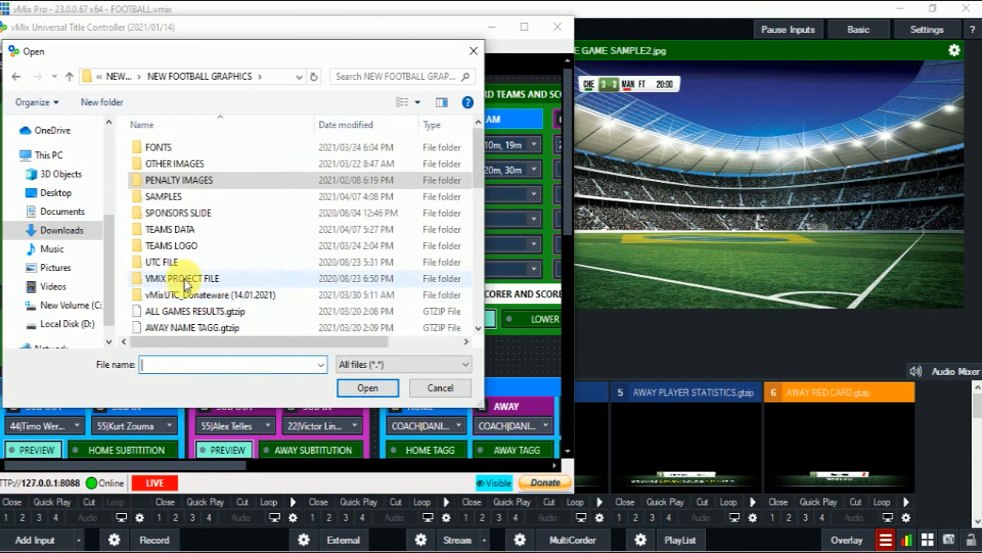
left_click(187, 216)
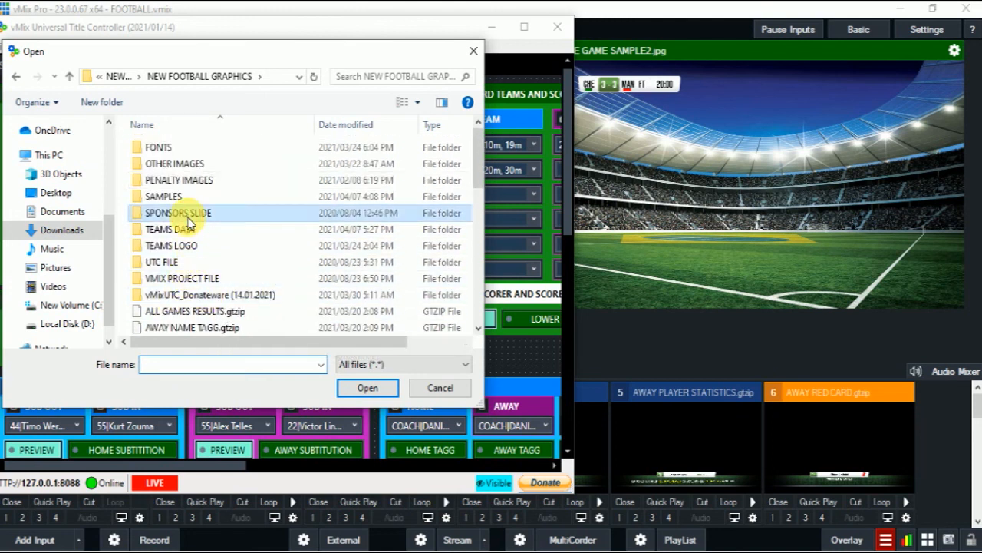
double_click(188, 221)
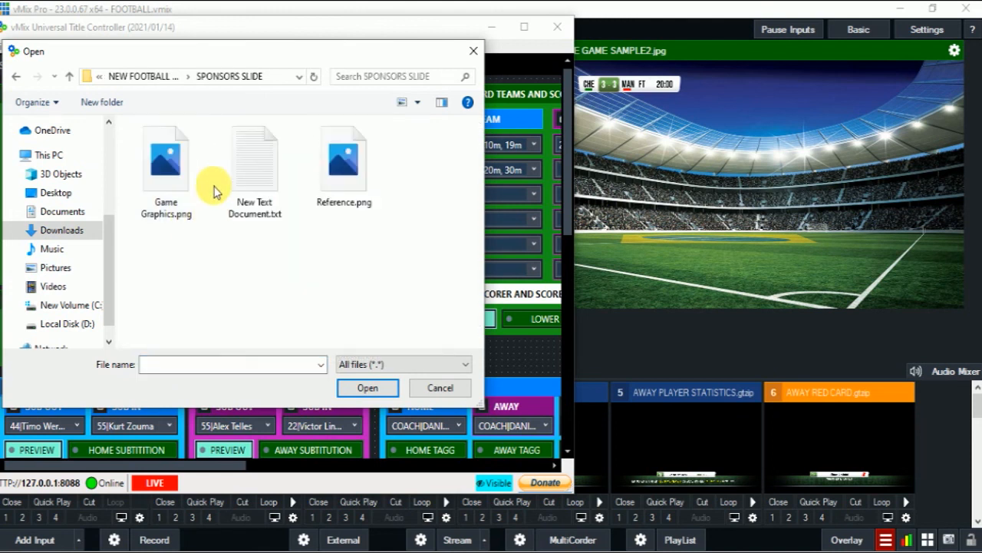
left_click(319, 189)
left_click(377, 391)
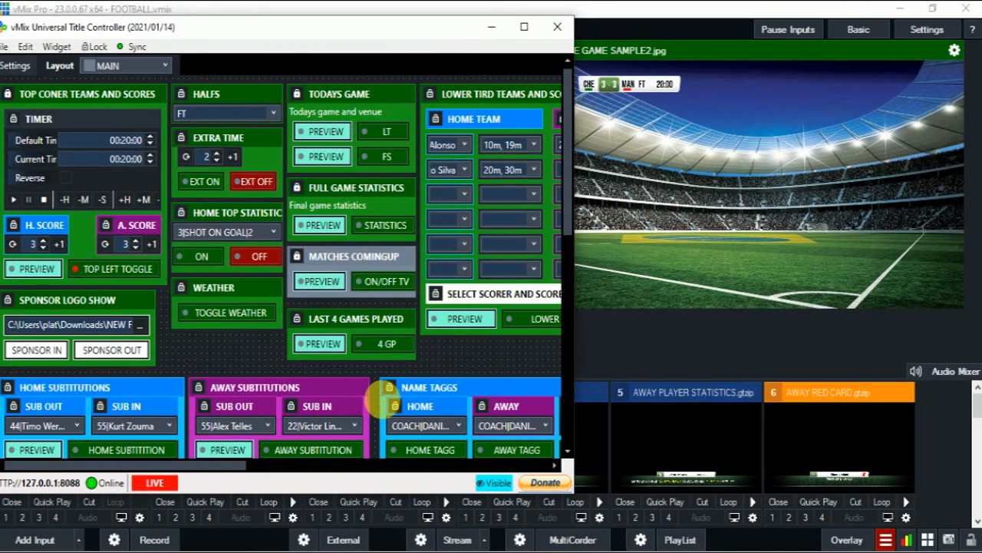
left_click(58, 351)
left_click(32, 350)
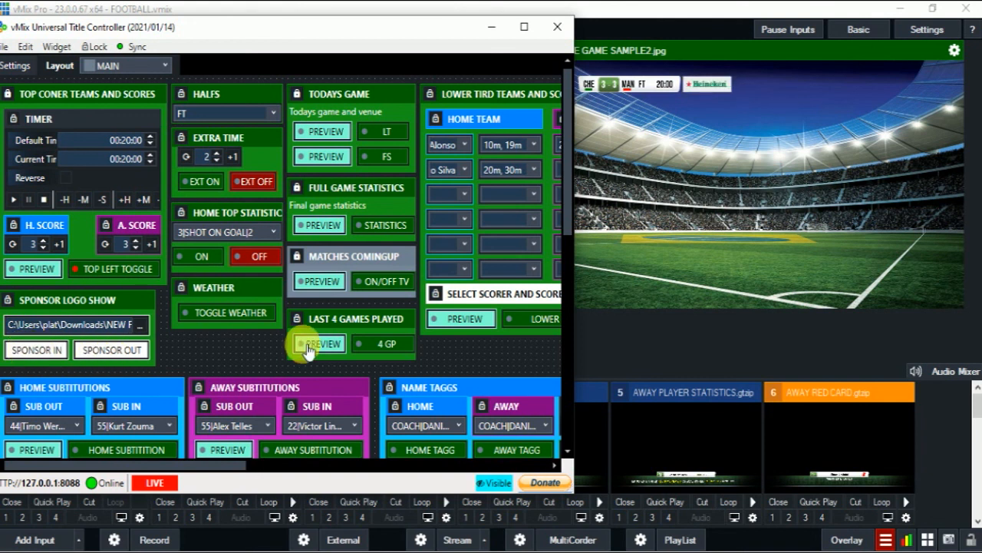
Step: Set the home substitution to 24|Willy Caballero out and 18|Callum Hudson-Odoi in, and show the home substitution graphic
scroll(321, 369, "down", 5)
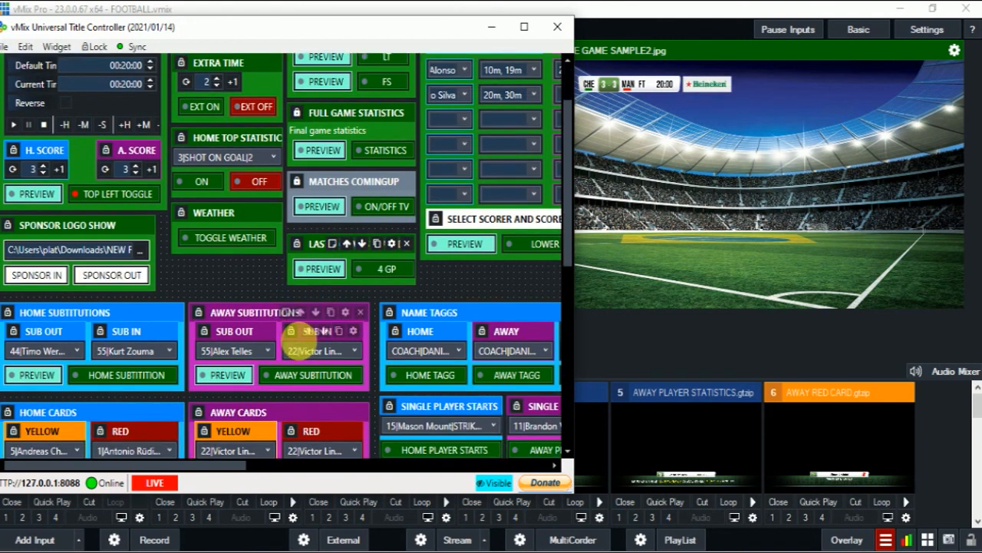
scroll(238, 299, "up", 1)
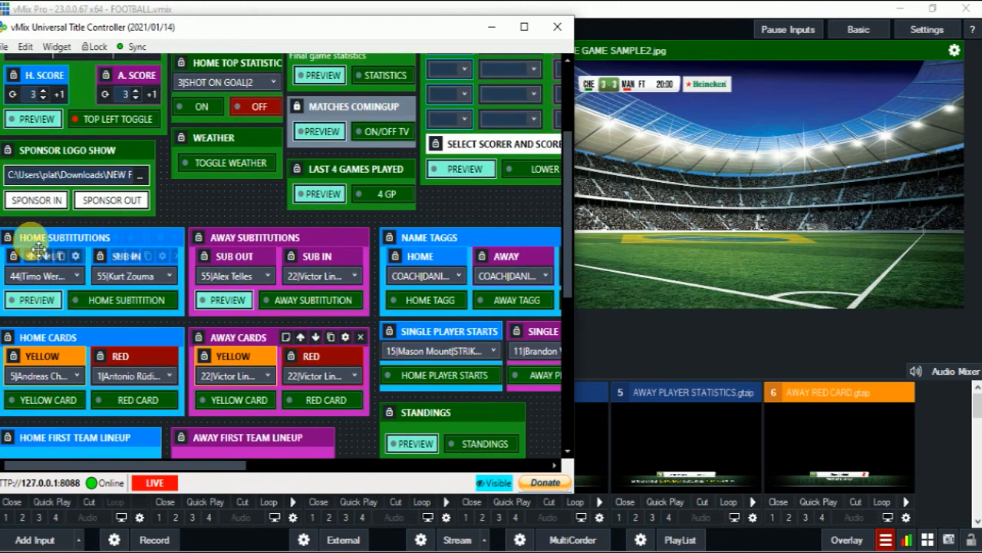
left_click(75, 278)
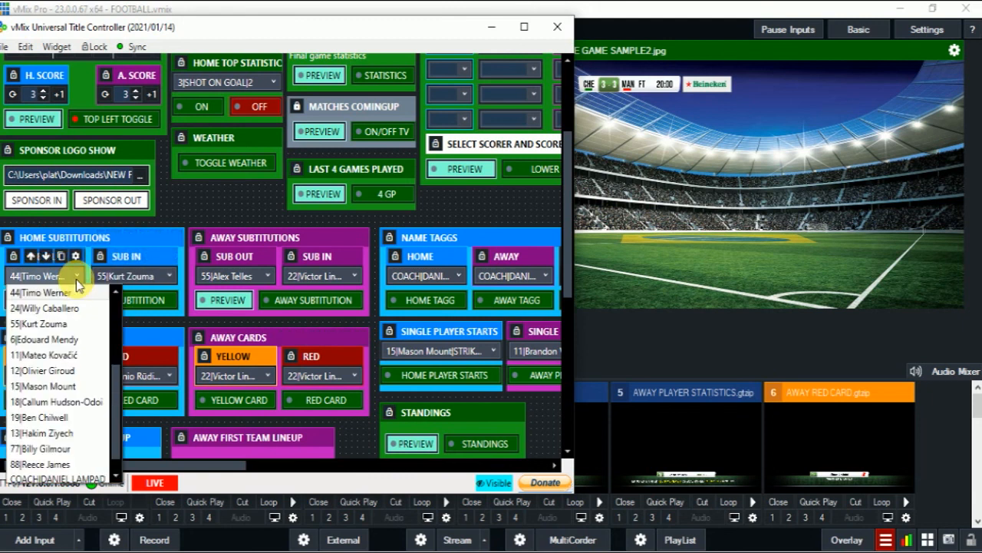
left_click(73, 315)
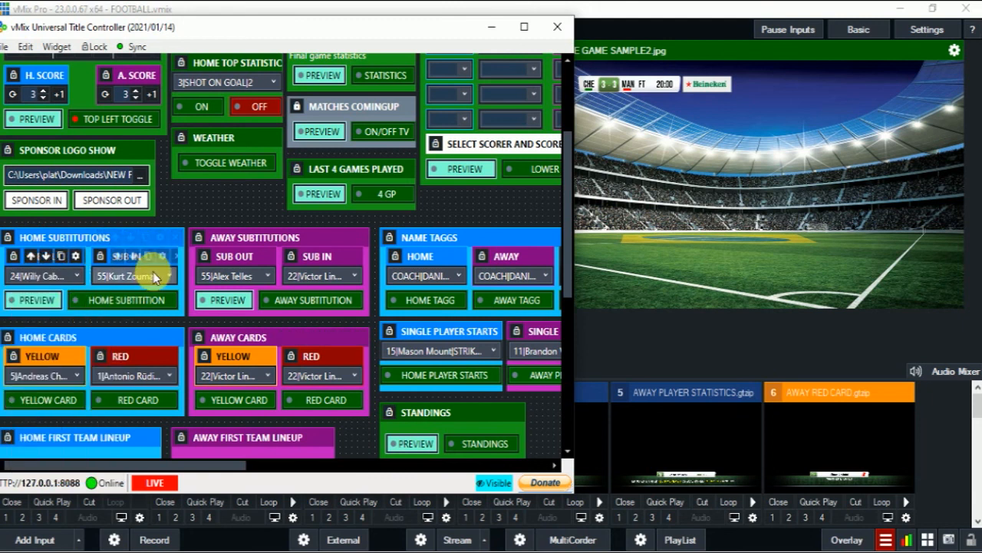
left_click(155, 275)
left_click(144, 386)
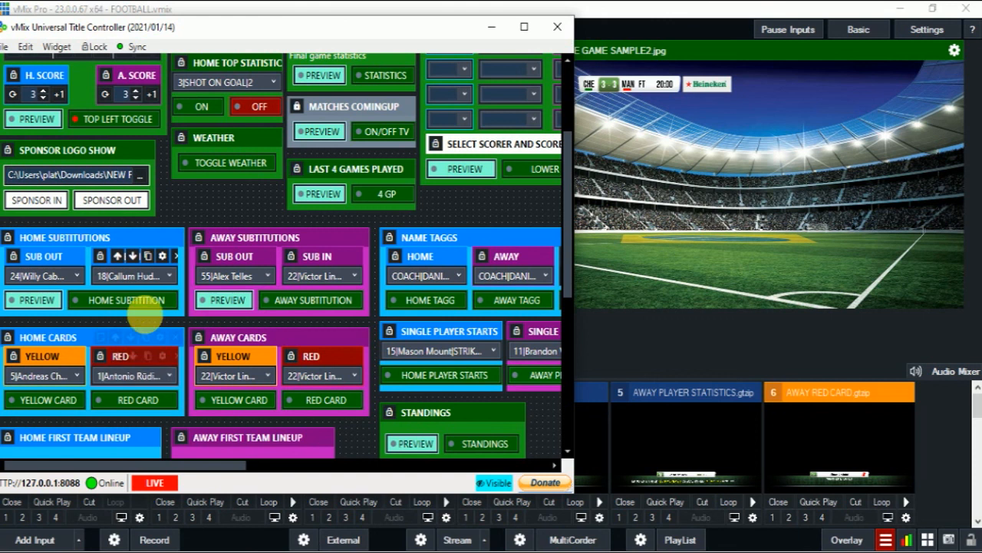
left_click(144, 300)
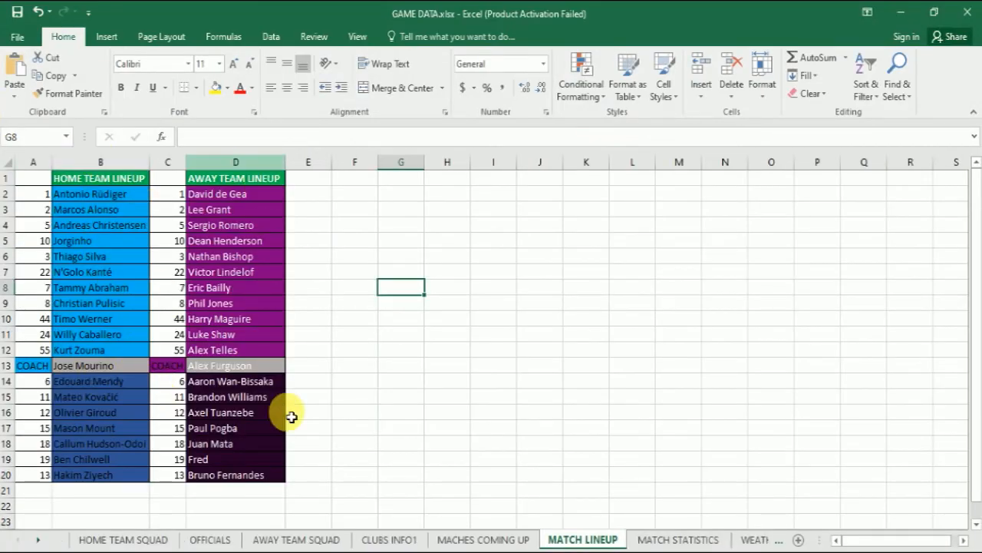
Step: Return from the MATCH LINEUP sheet to the title controller and check the home sub-in list, choosing 18|Callum Hudson-Odoi
left_click(912, 11)
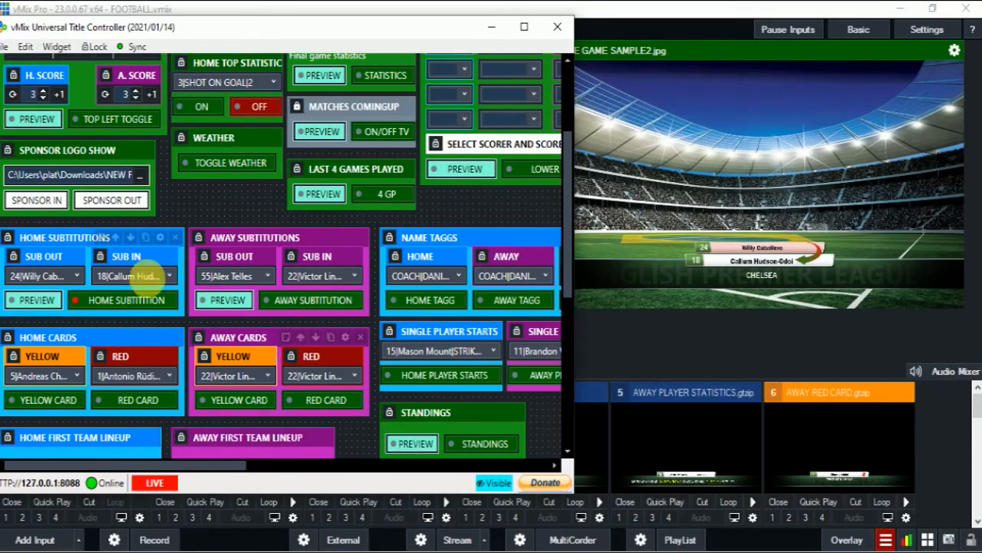
left_click(160, 278)
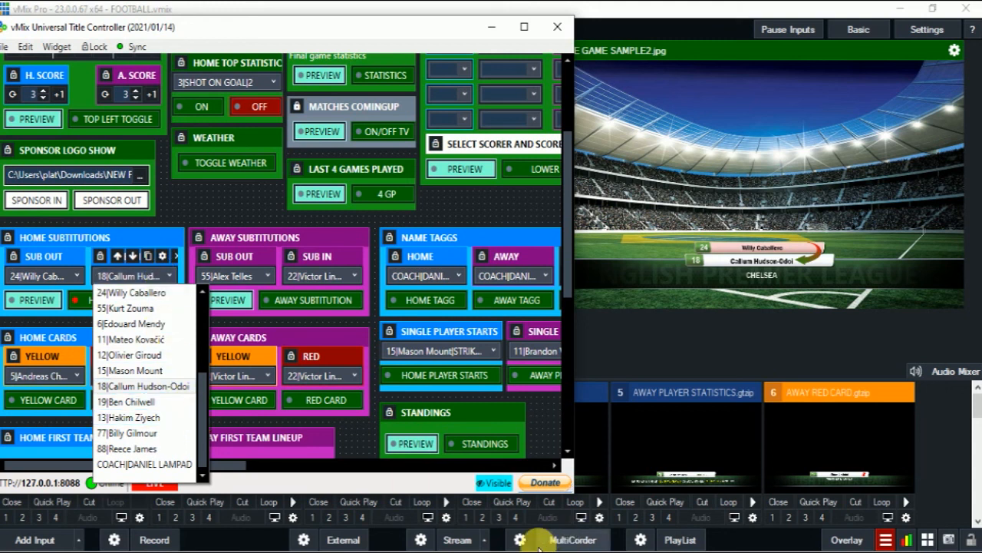
left_click(146, 386)
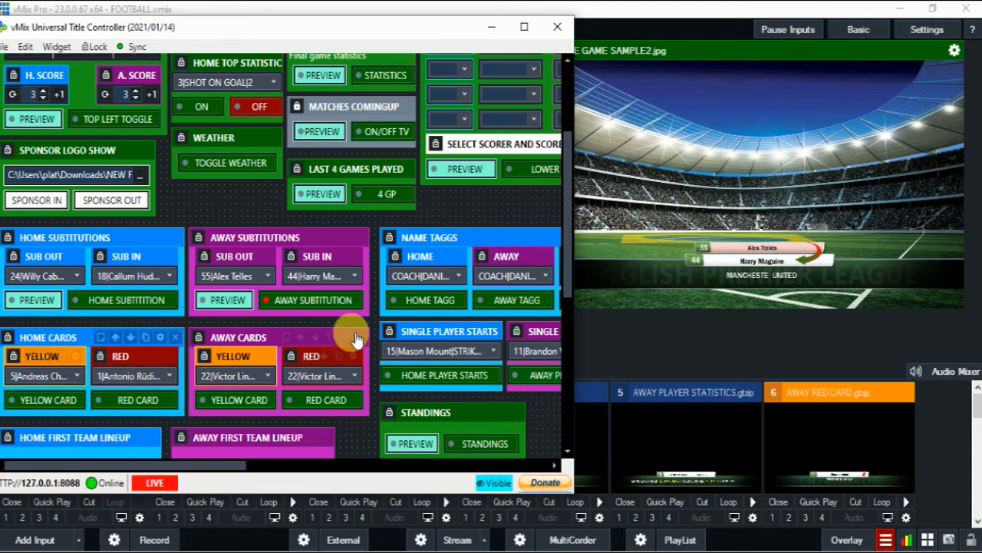
Step: Show the home and away name tags, reselect the coach entry for the home tag, and show the home tag again
left_click(446, 305)
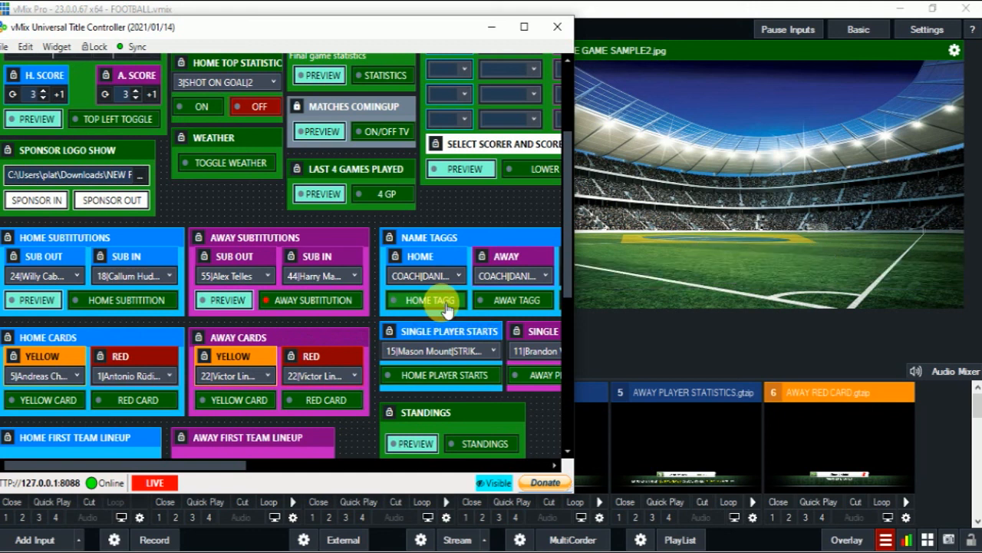
left_click(510, 301)
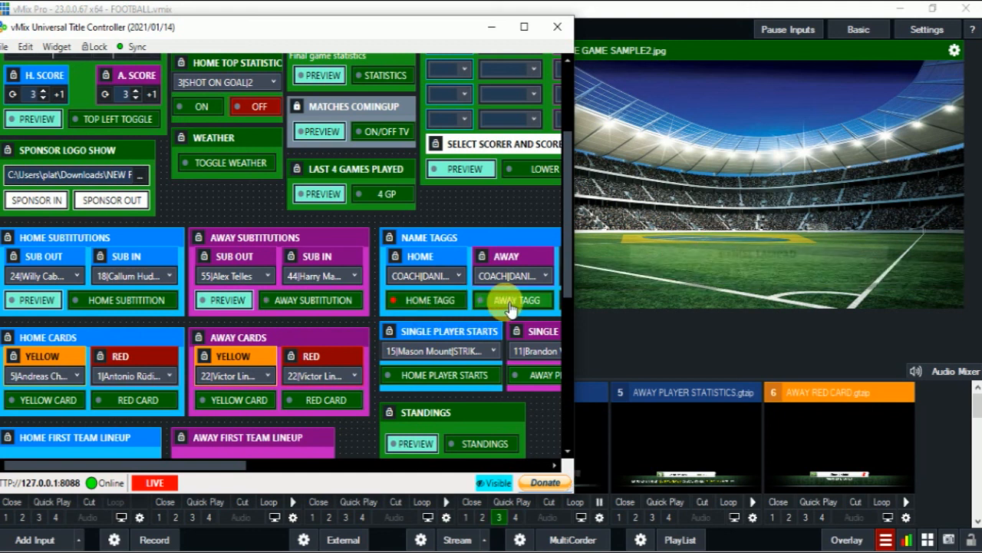
left_click(438, 278)
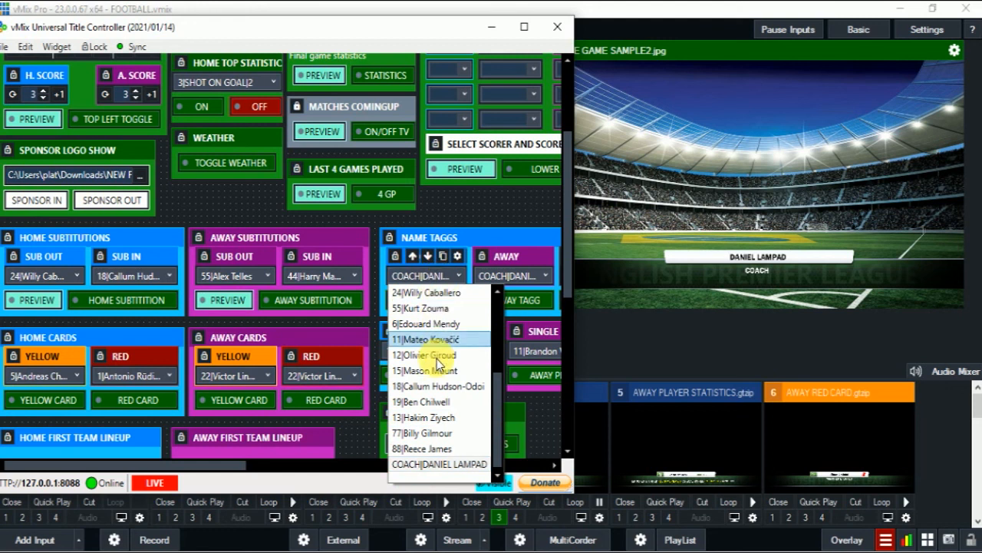
left_click(439, 464)
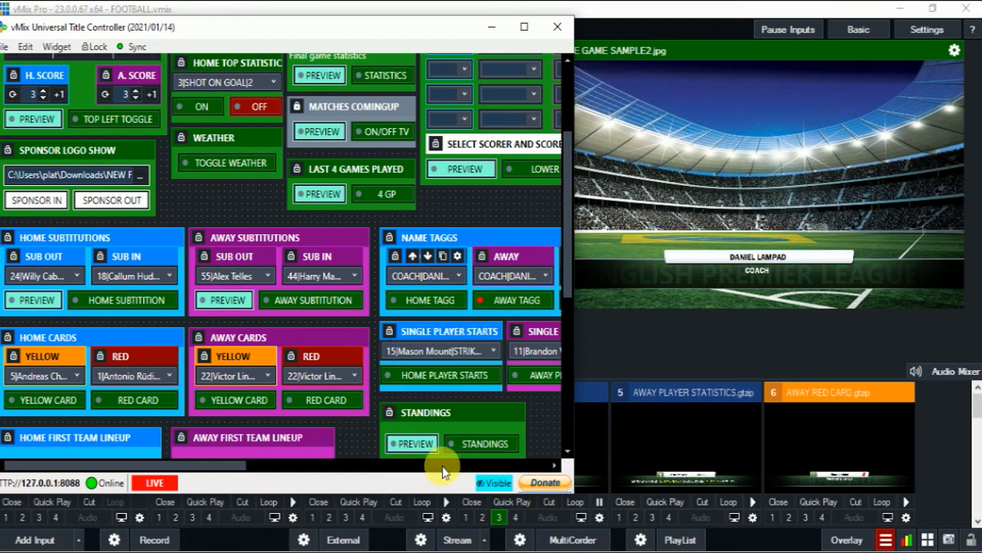
left_click(465, 297)
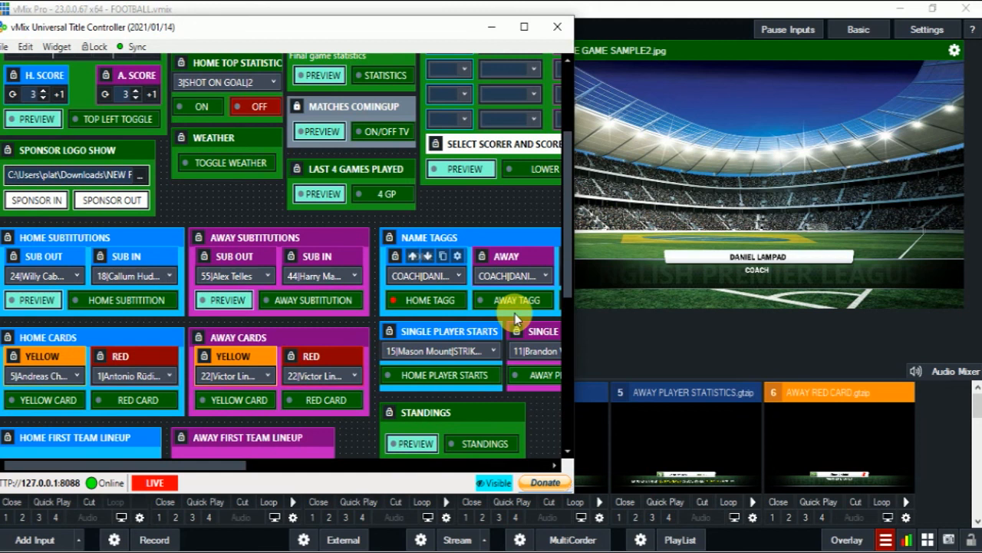
Step: Select the coach entry for the away name tag and put the away tag on air
left_click(521, 280)
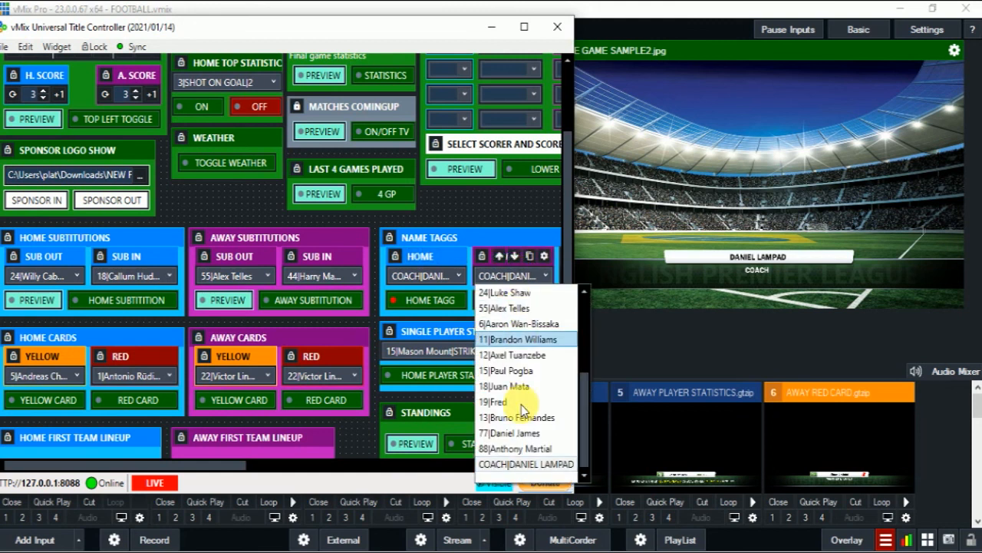
left_click(519, 465)
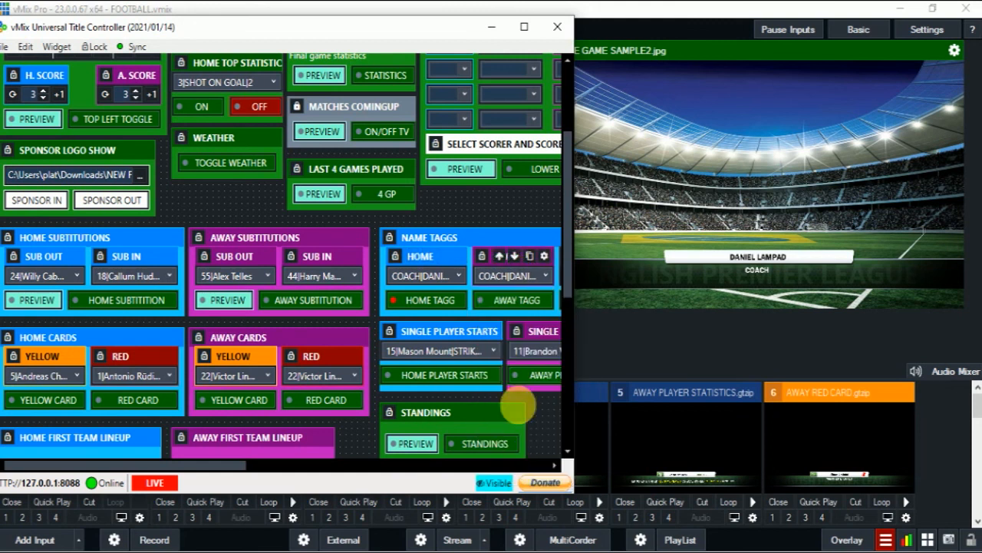
left_click(533, 307)
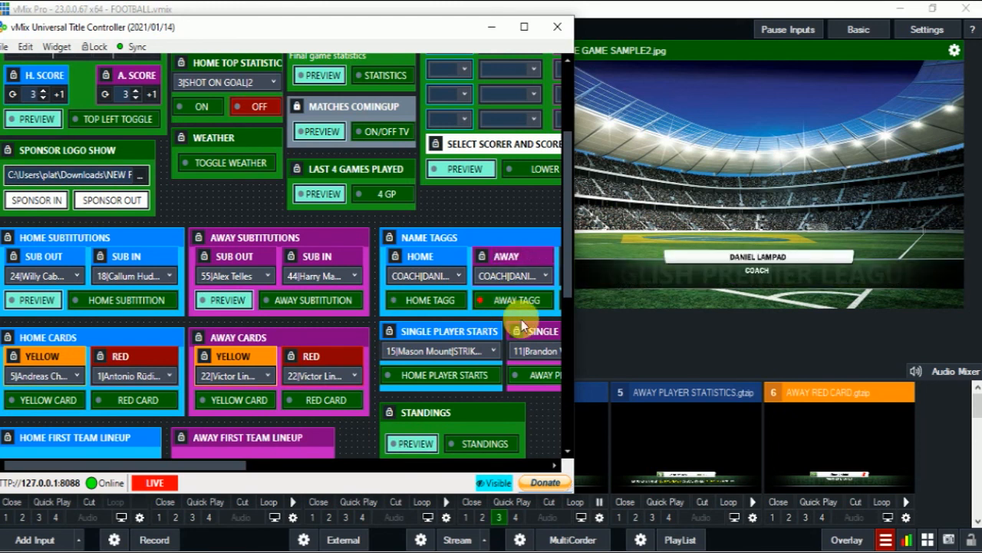
Step: Show the away red card graphic for 22|Victor Lindelof and check its player selection
left_click(326, 400)
left_click(330, 378)
left_click(327, 377)
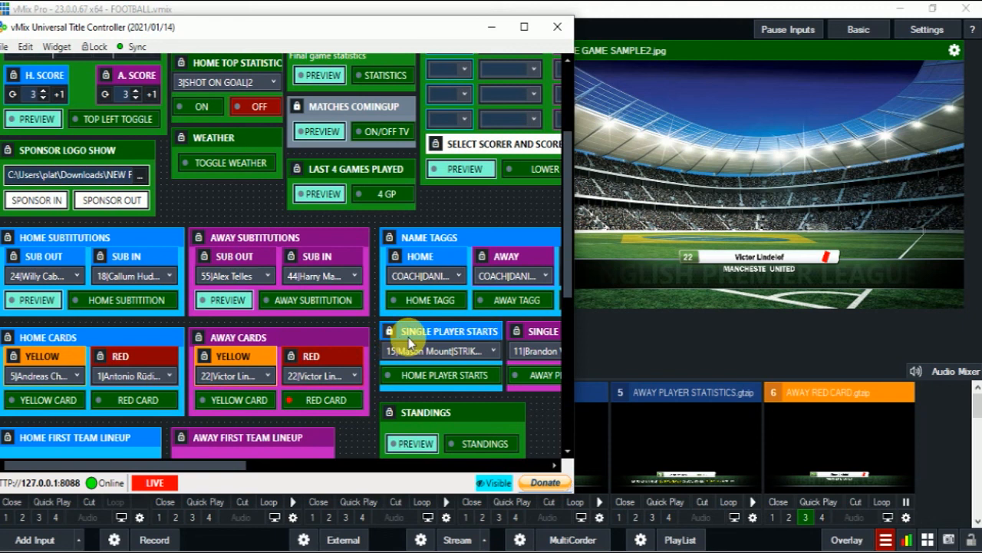
Step: Look through the home team's single player statistics entries and close the list
left_click(453, 351)
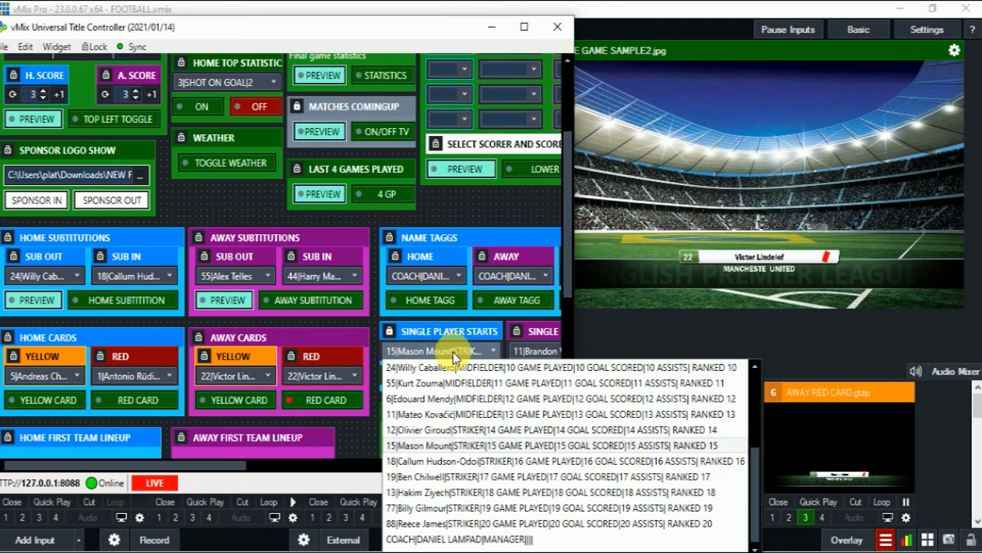
scroll(499, 380, "up", 3)
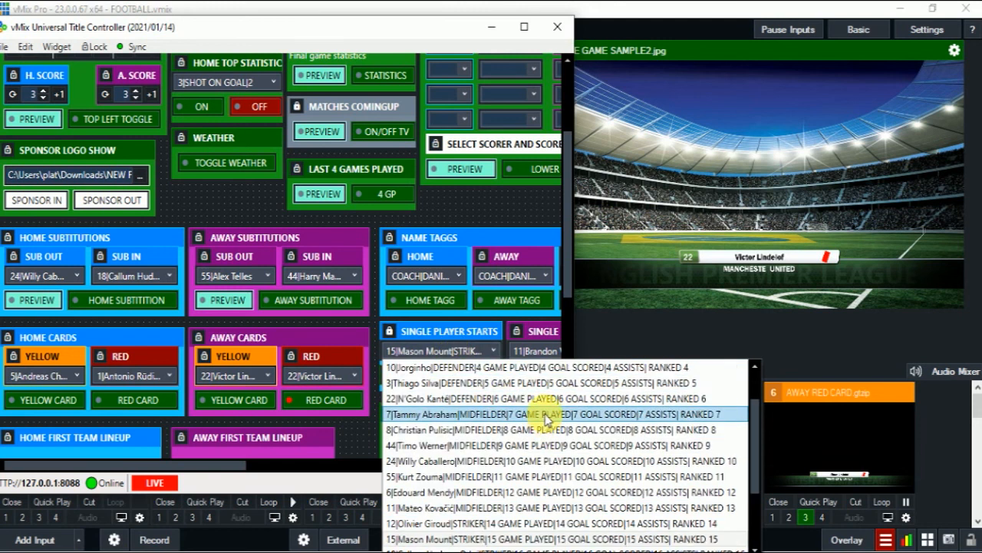
left_click(639, 369)
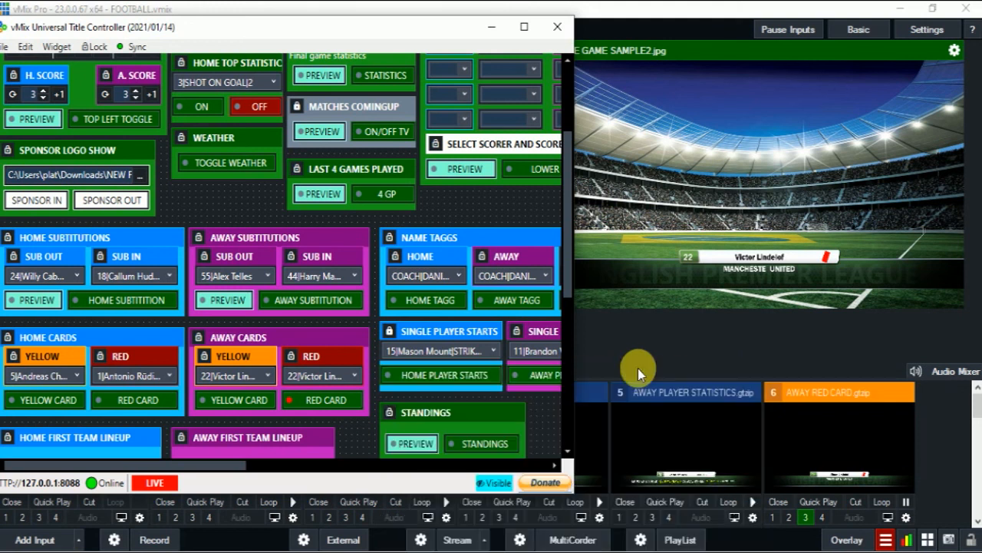
Step: Show the home player statistics for 10|Jorginho and compare them with his row in the workbook's HOME TEAM SQUAD sheet
left_click(471, 380)
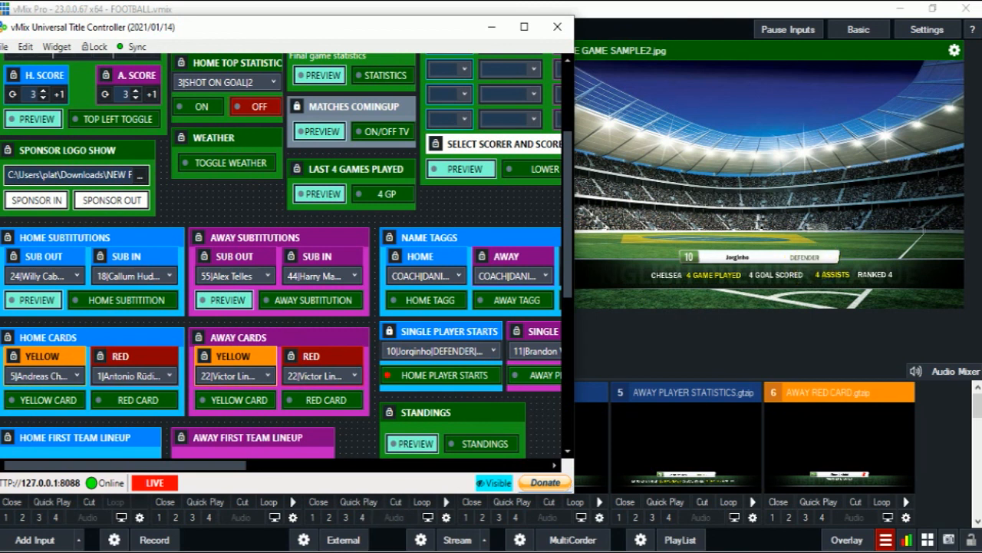
key("alt+Tab")
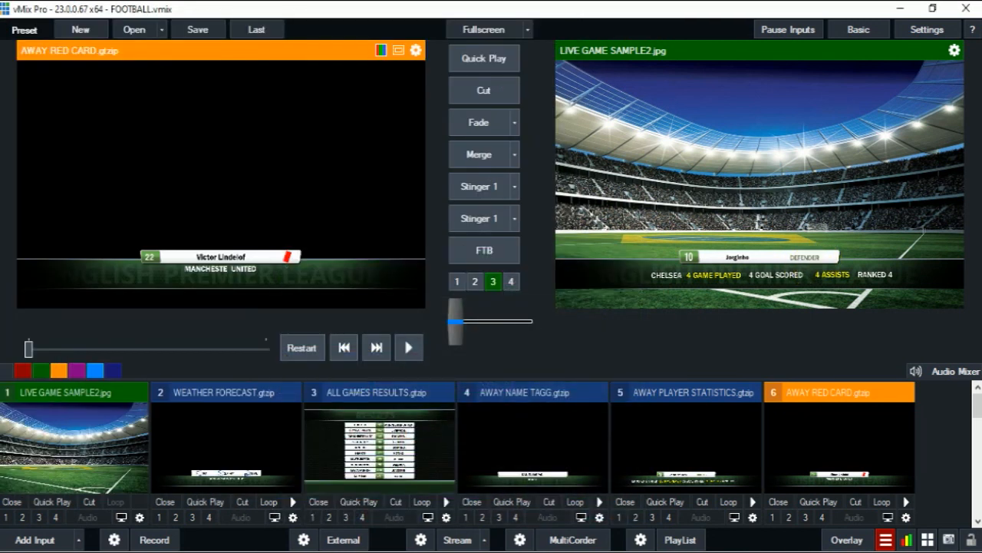
key("alt+Tab")
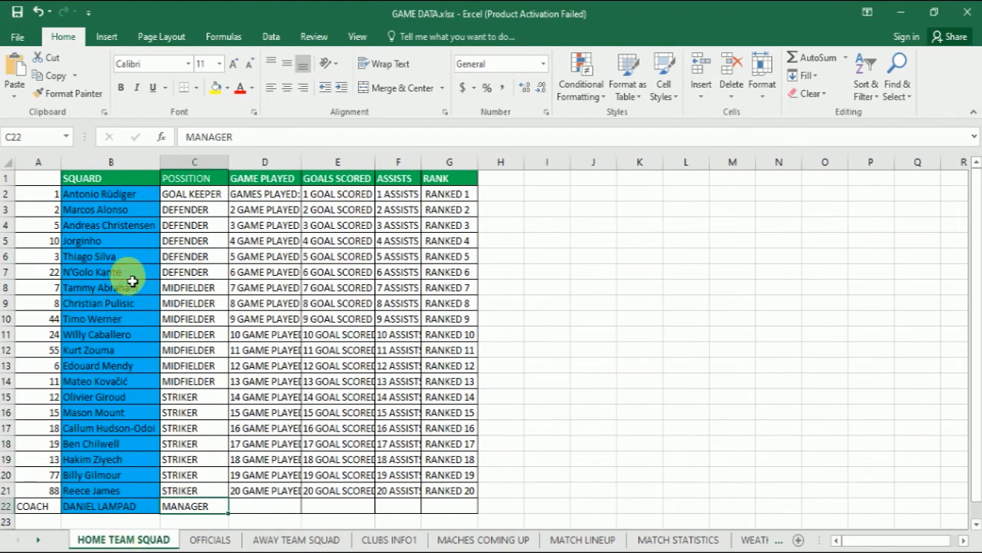
left_click(103, 241)
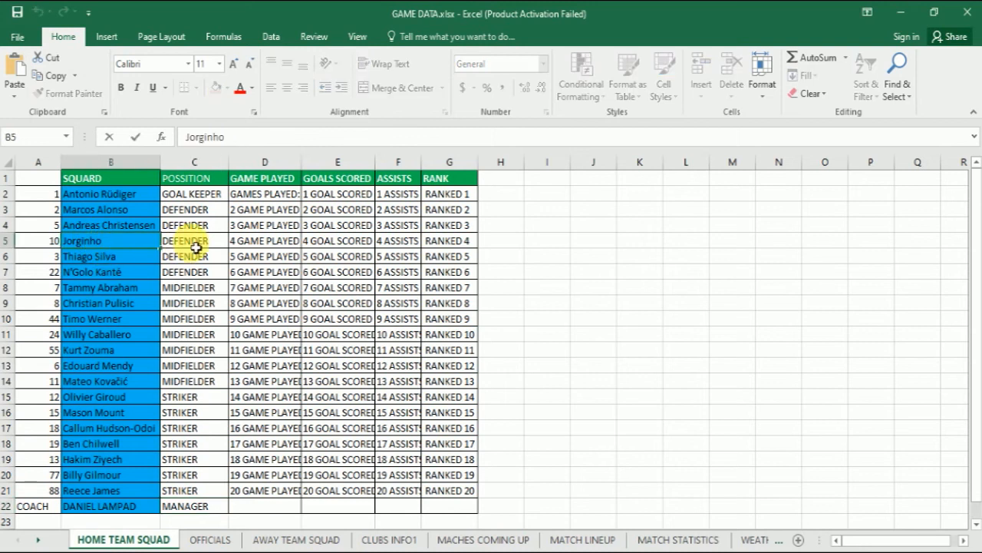
key("alt+Tab")
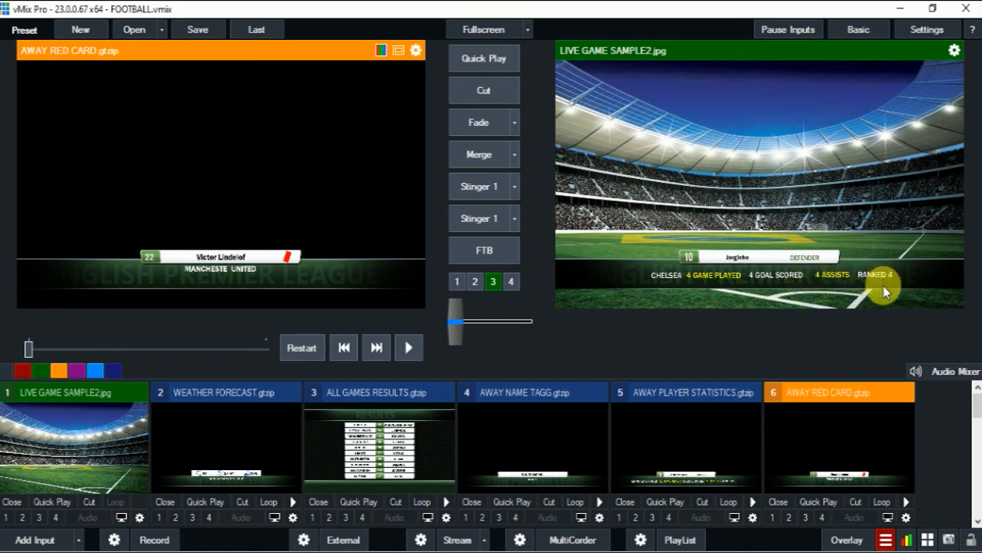
key("alt+Tab")
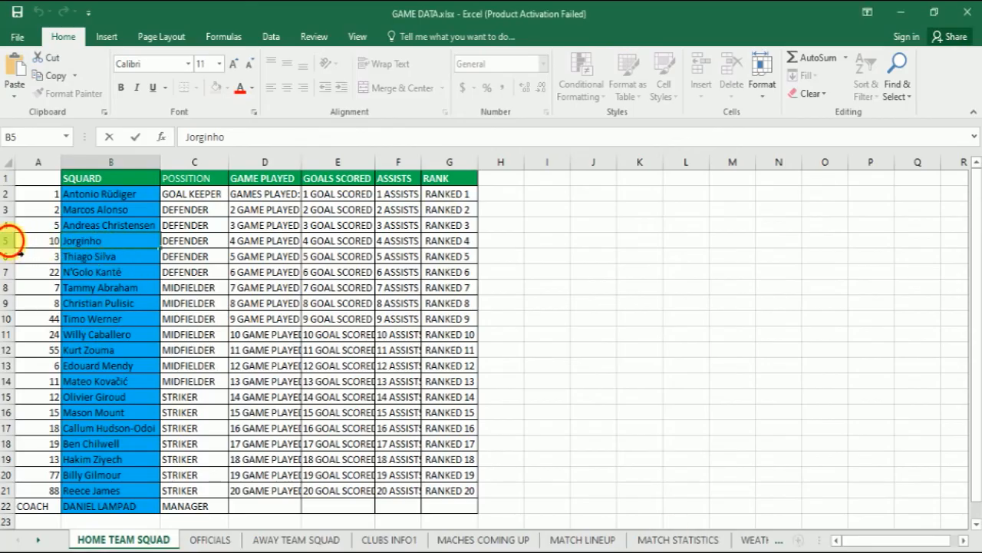
left_click(7, 241)
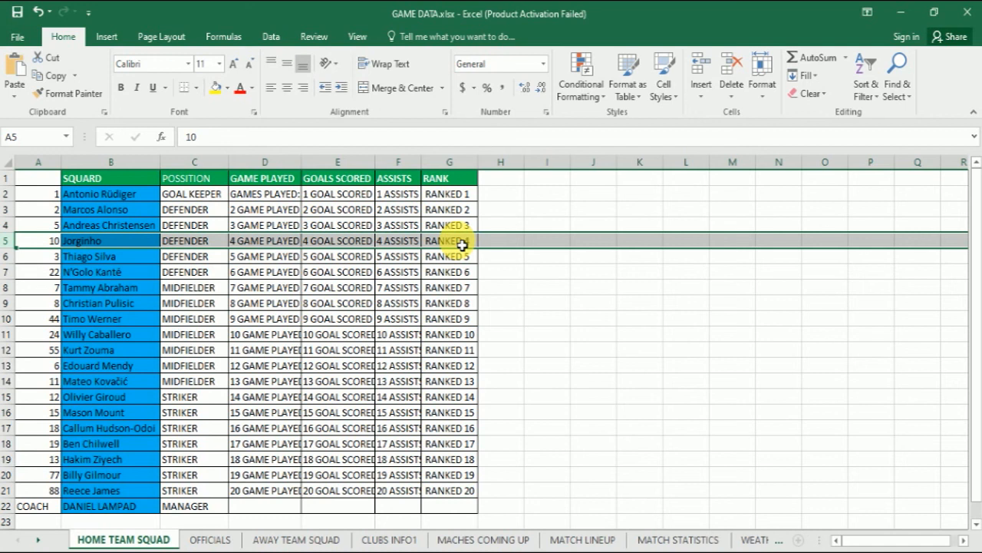
left_click(899, 14)
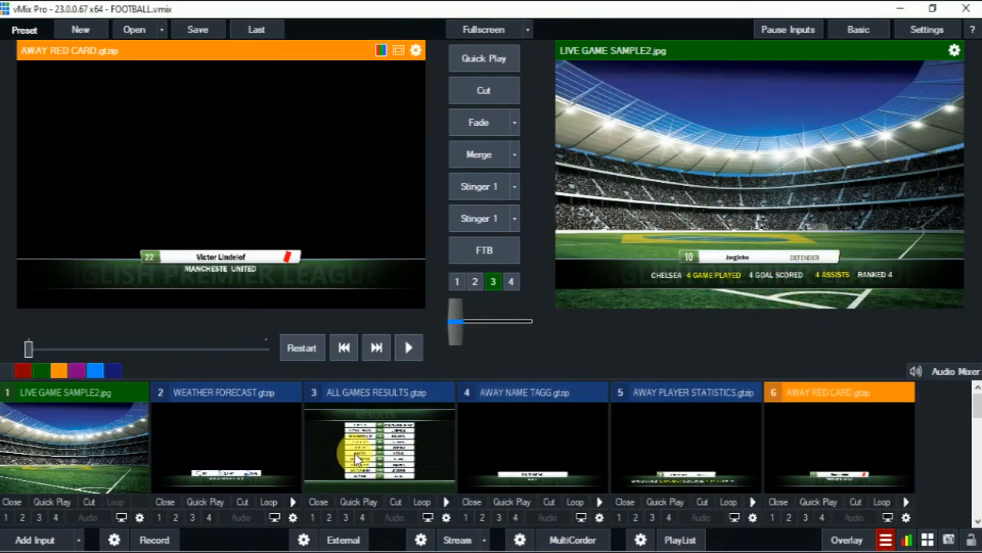
left_click(734, 551)
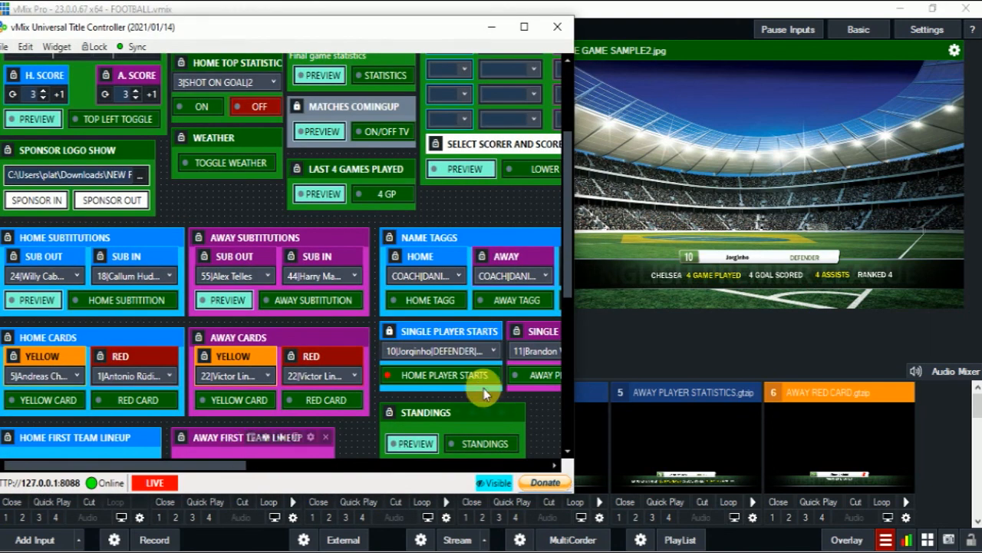
Step: Take the home player statistics off air and show the away player statistics for 11|Brandon Williams
left_click(454, 377)
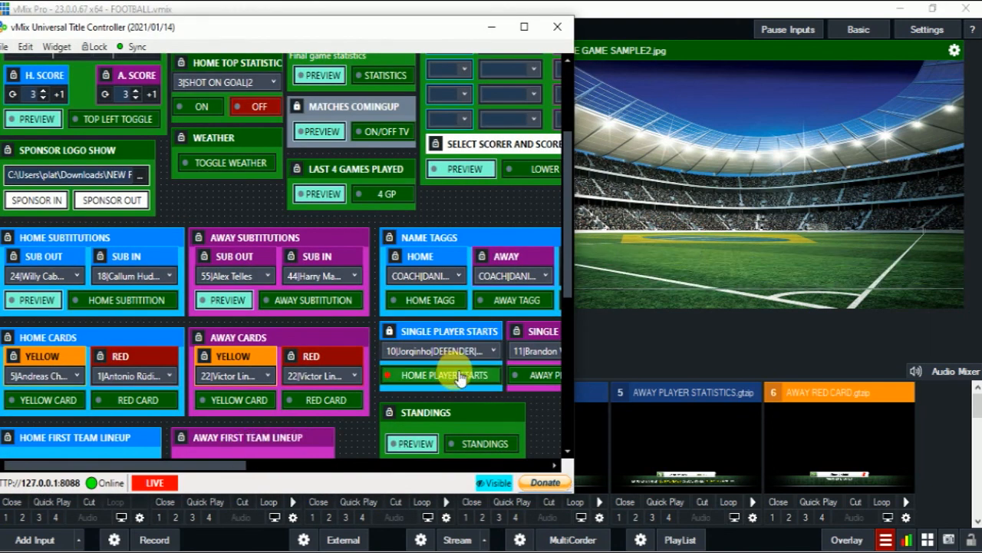
left_click(535, 374)
left_click(536, 376)
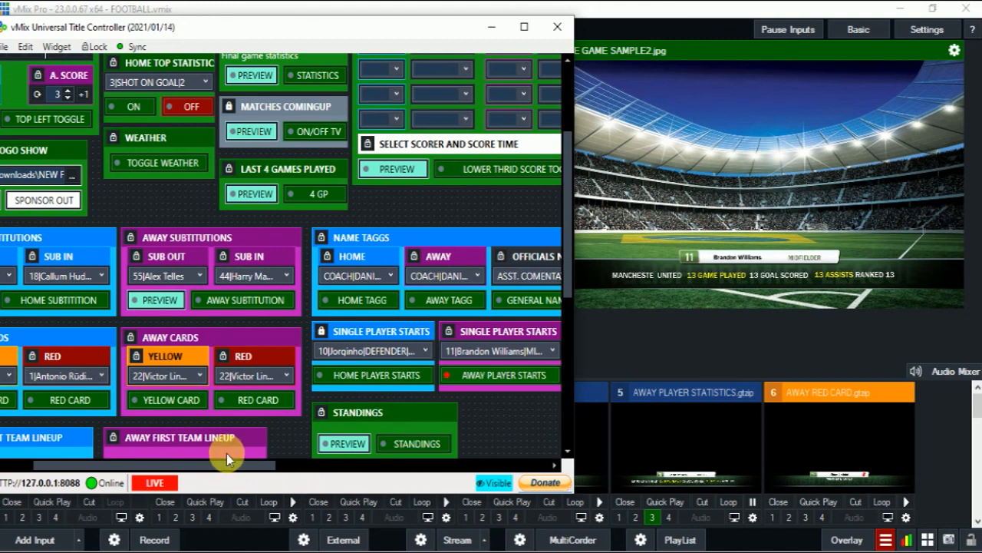
Step: Put the home first team lineup on air, take it off, and show it again
scroll(226, 453, "down", 2)
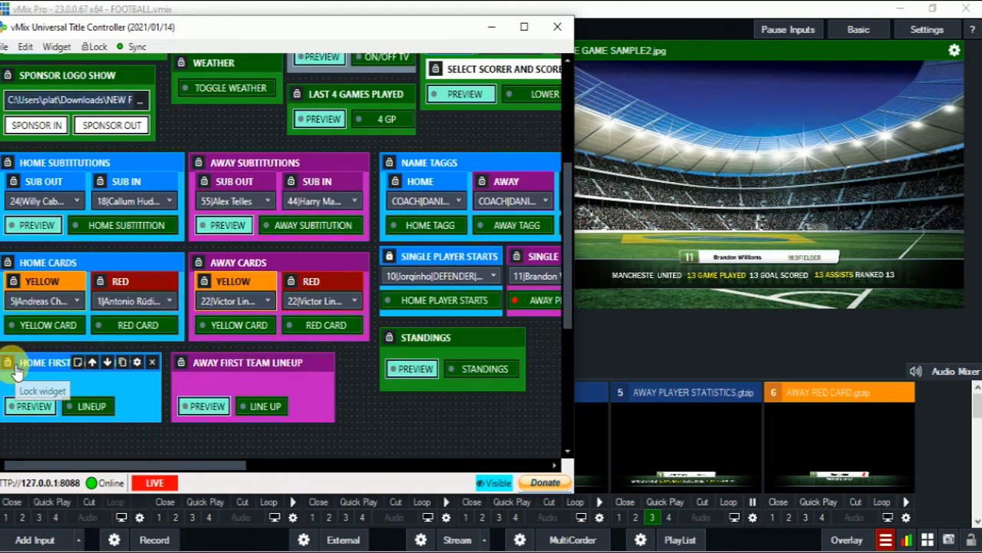
left_click(90, 412)
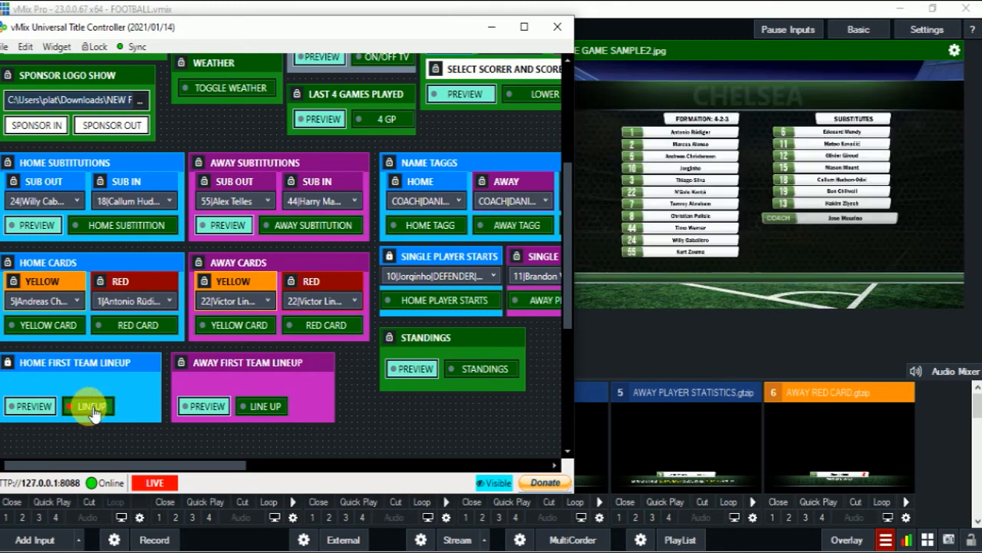
left_click(90, 412)
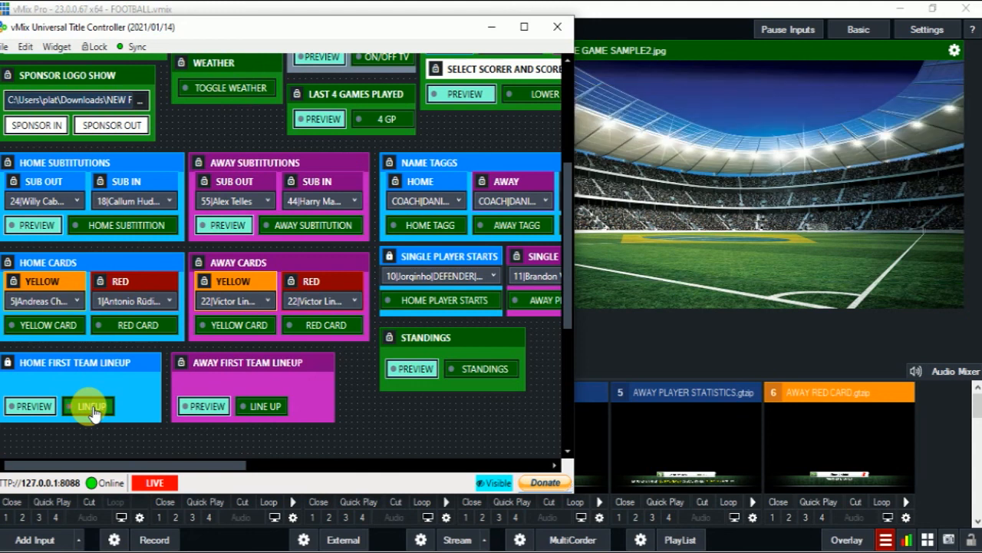
left_click(91, 407)
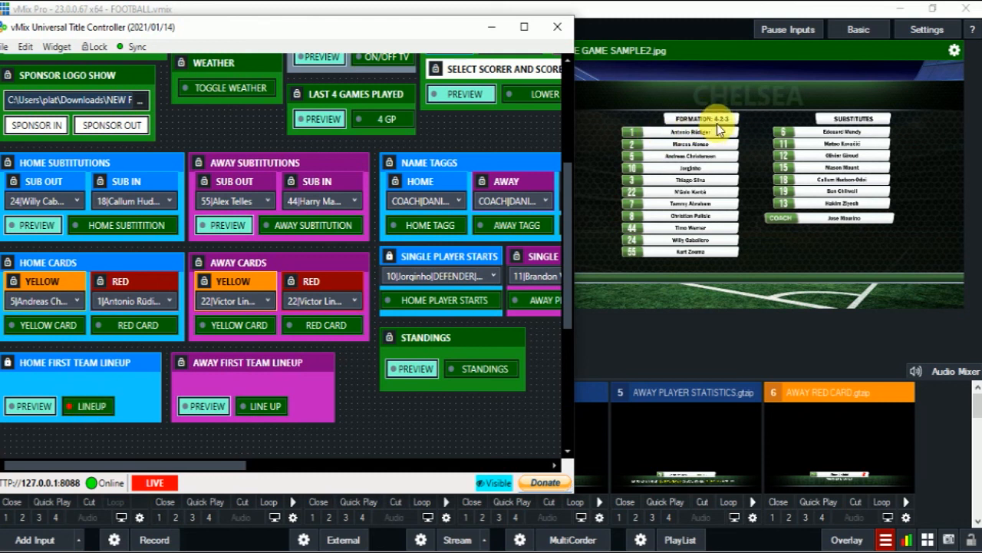
Step: Check the home formation in the workbook's CLUBS INFO1 sheet against the lineup graphic
key("alt+Tab")
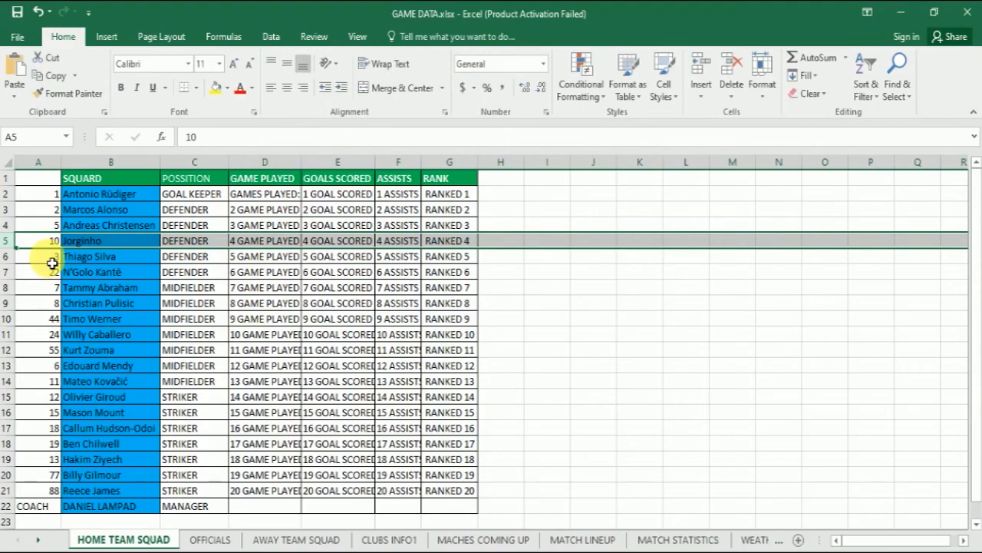
left_click(386, 540)
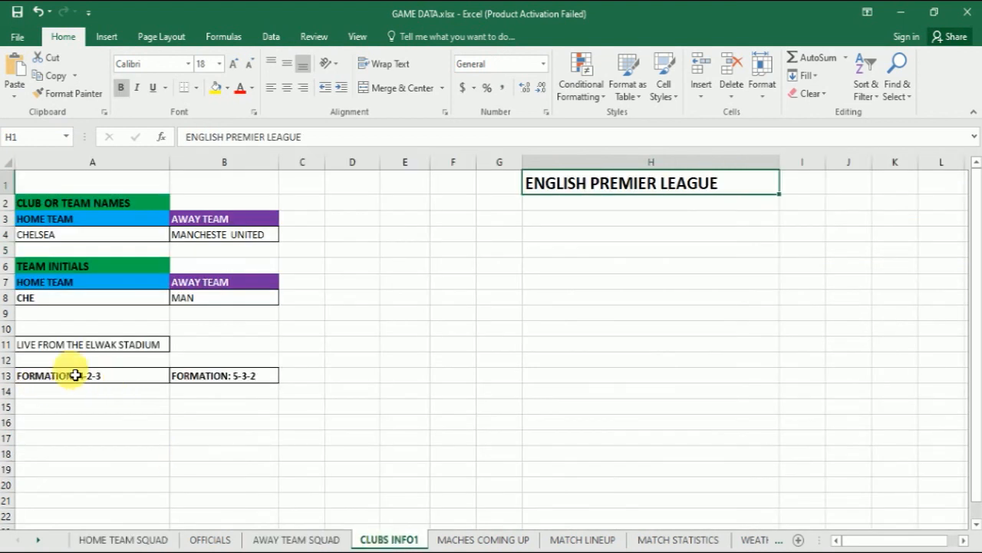
left_click(899, 12)
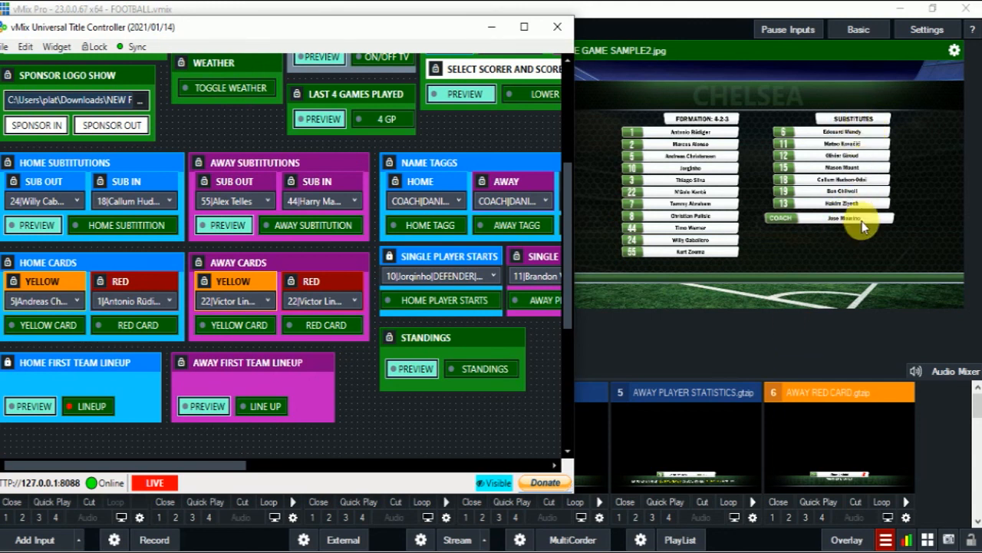
Step: Show the away first team lineup and switch back to the home lineup
left_click(264, 401)
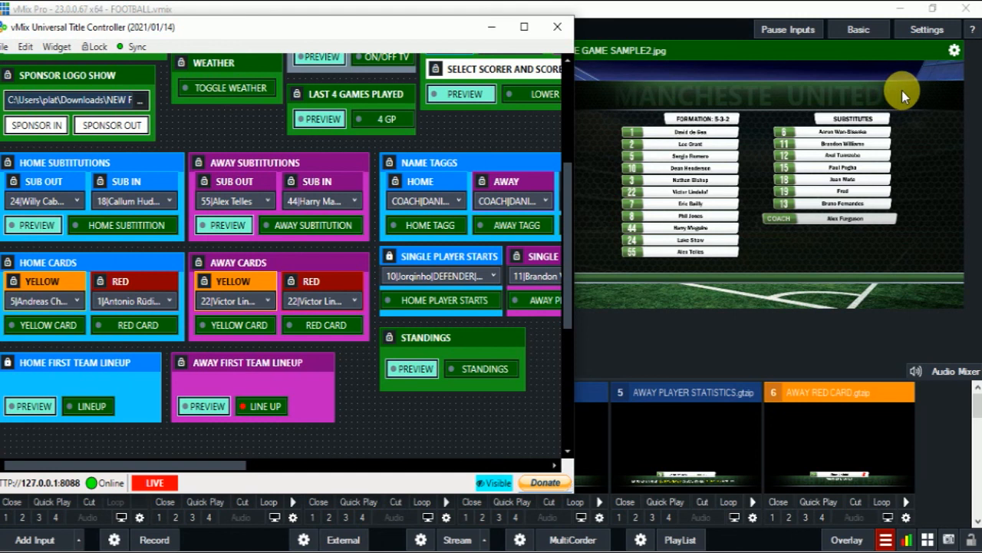
left_click(90, 408)
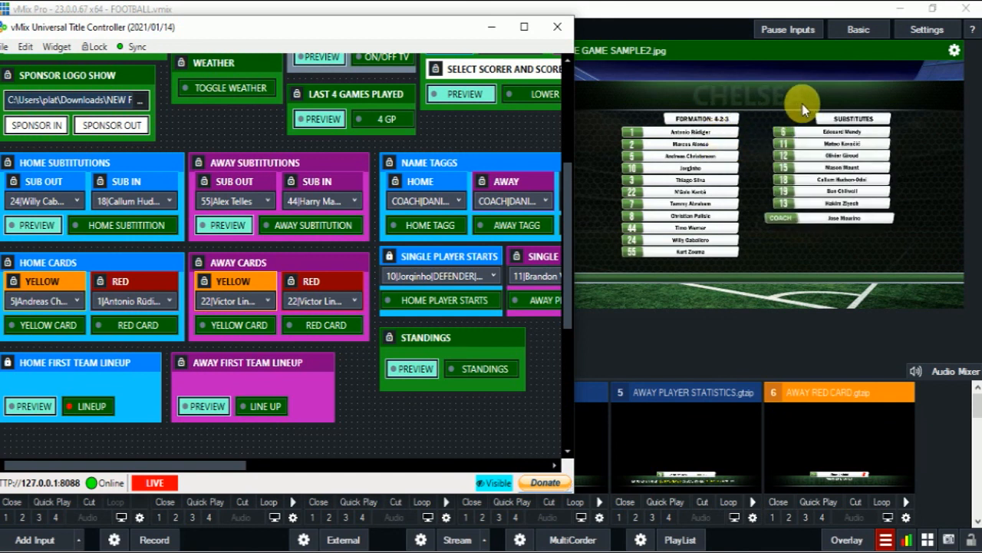
Step: Toggle the standings graphic until it is on air and replace its sponsor logo with Game Graphics.png
left_click(495, 374)
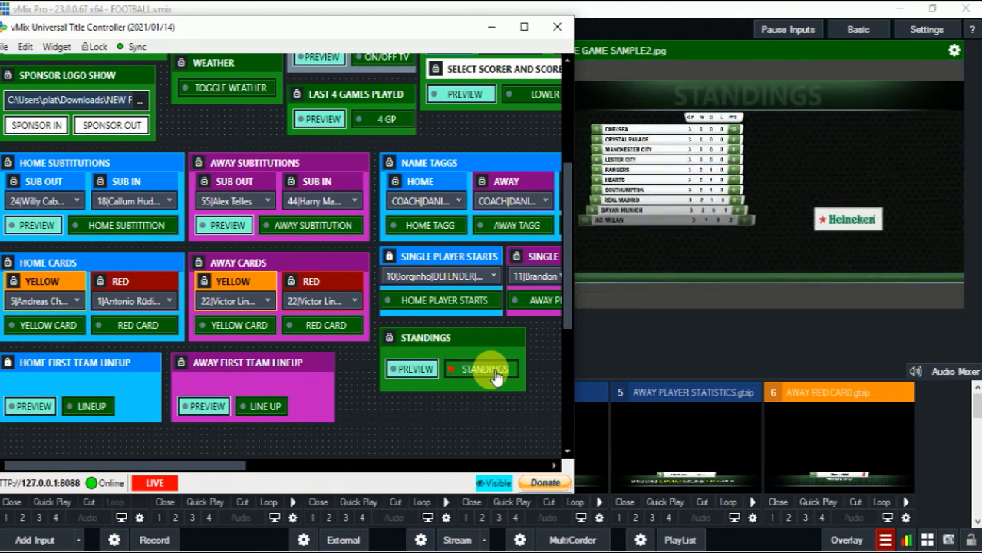
left_click(495, 374)
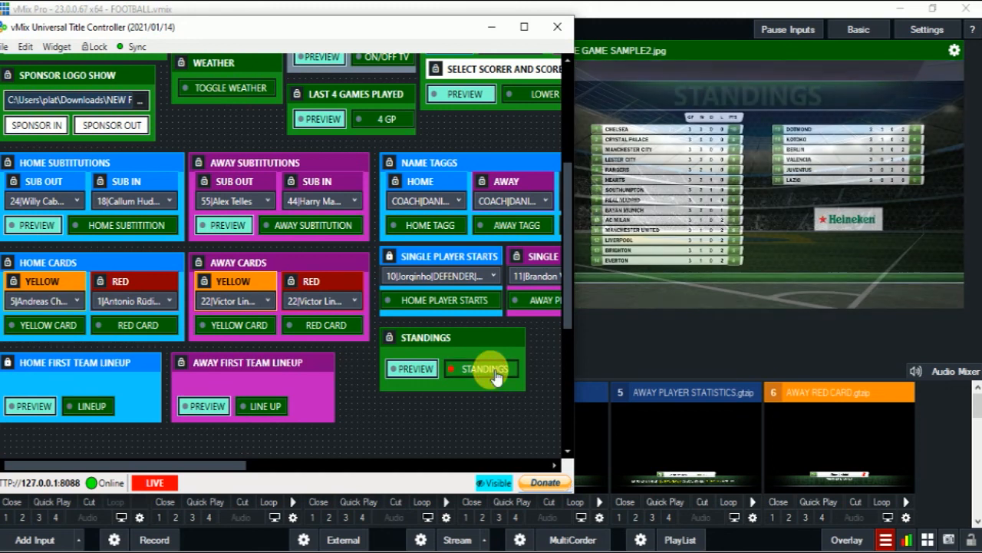
left_click(495, 373)
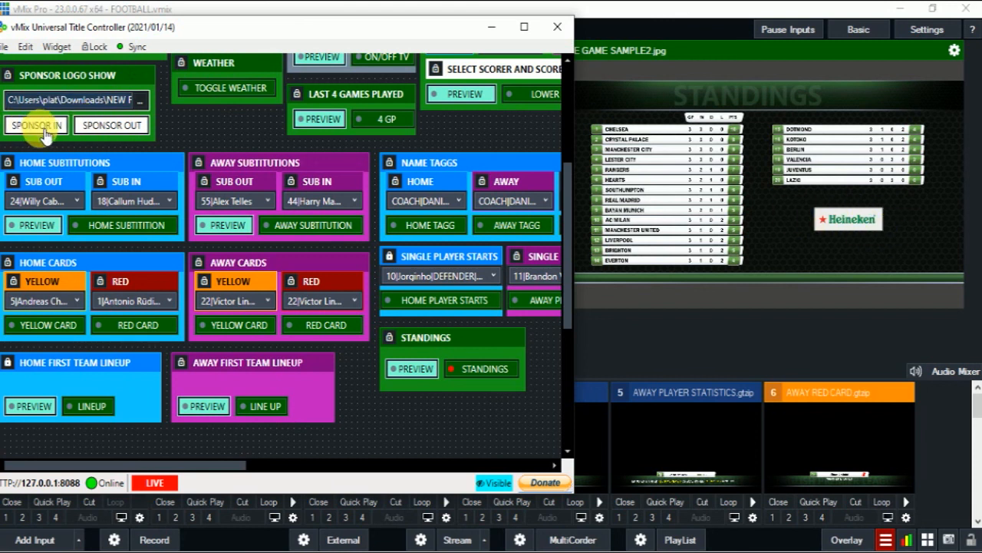
left_click(140, 103)
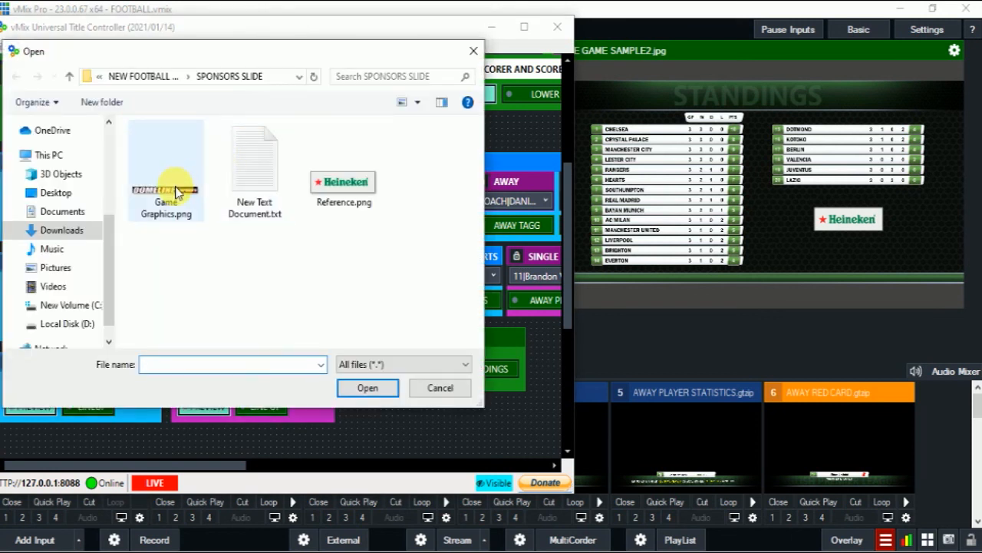
double_click(169, 184)
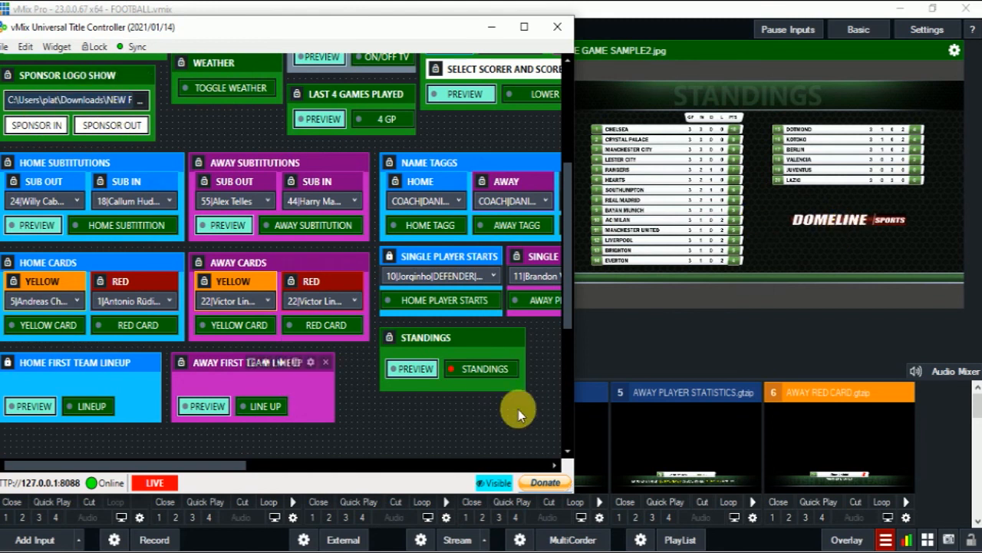
left_click_drag(234, 468, 441, 470)
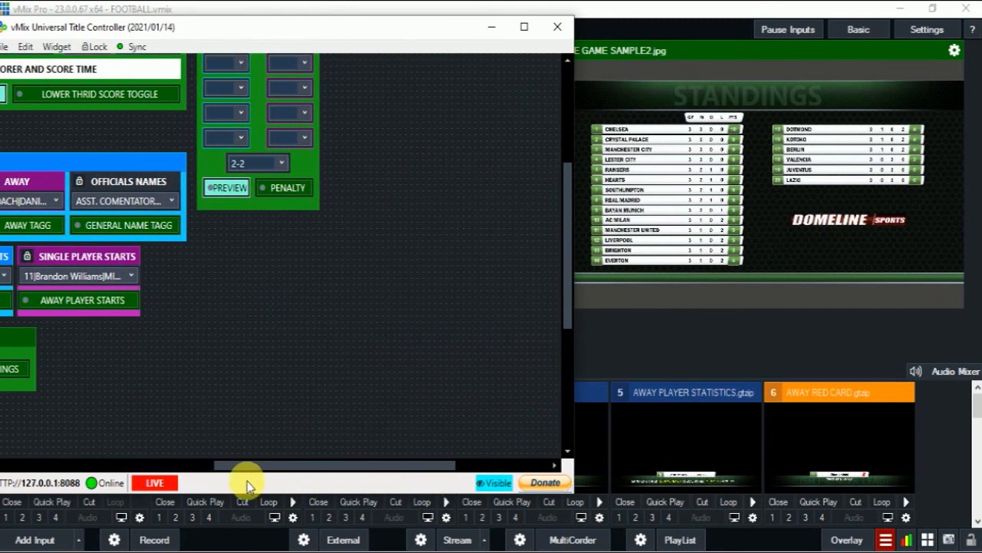
left_click_drag(238, 468, 26, 464)
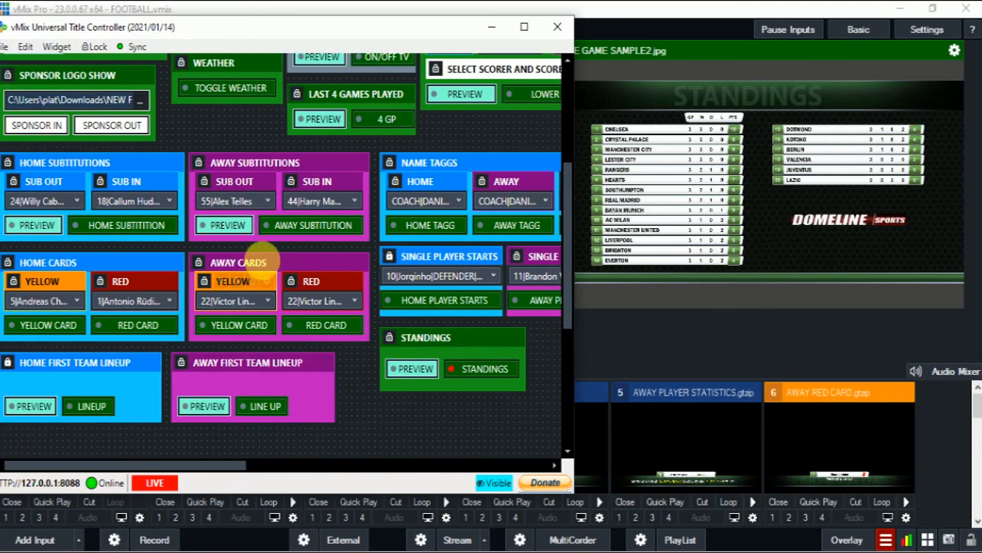
scroll(265, 257, "up", 5)
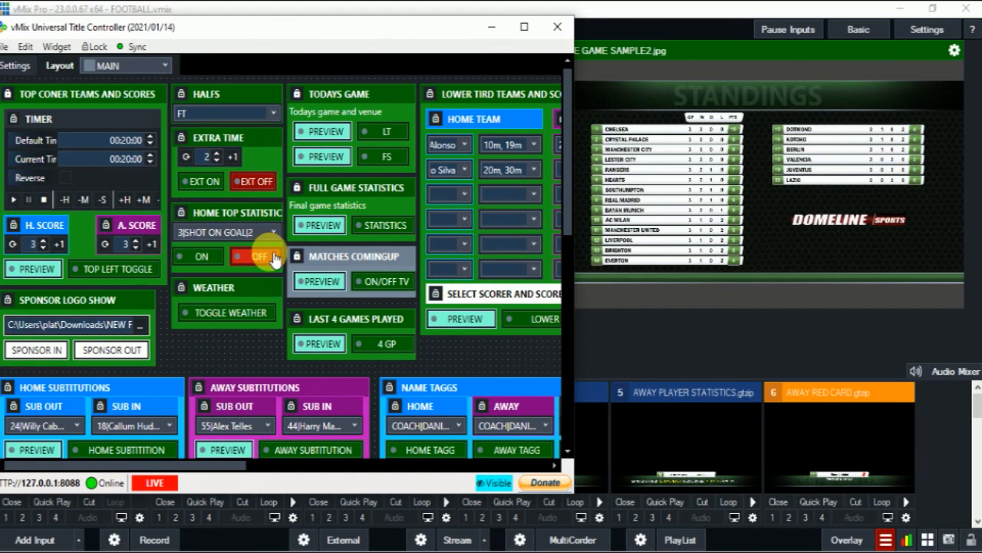